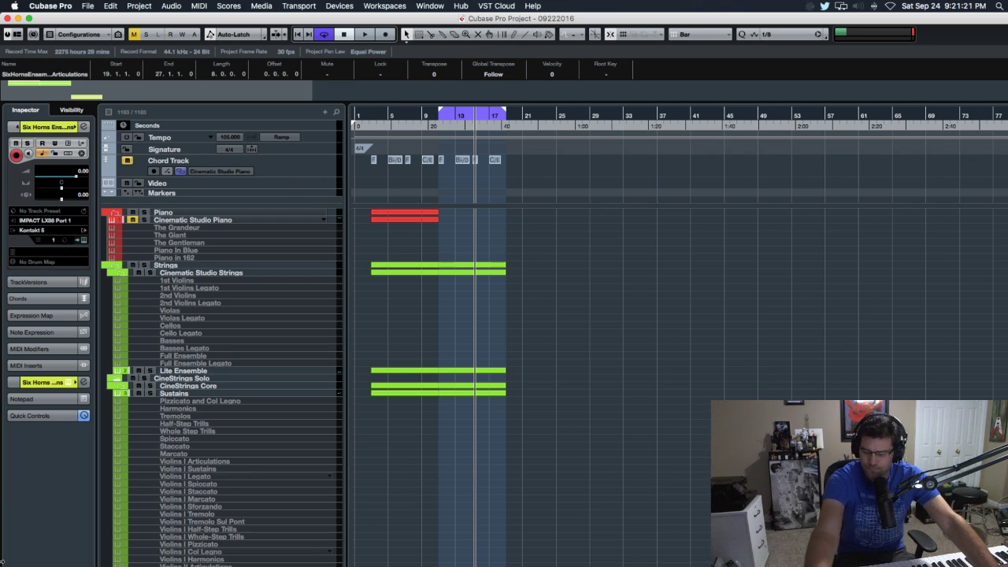
Close the 09222016 project
{"action": "mouse_move", "coordinate": [3, 560]}
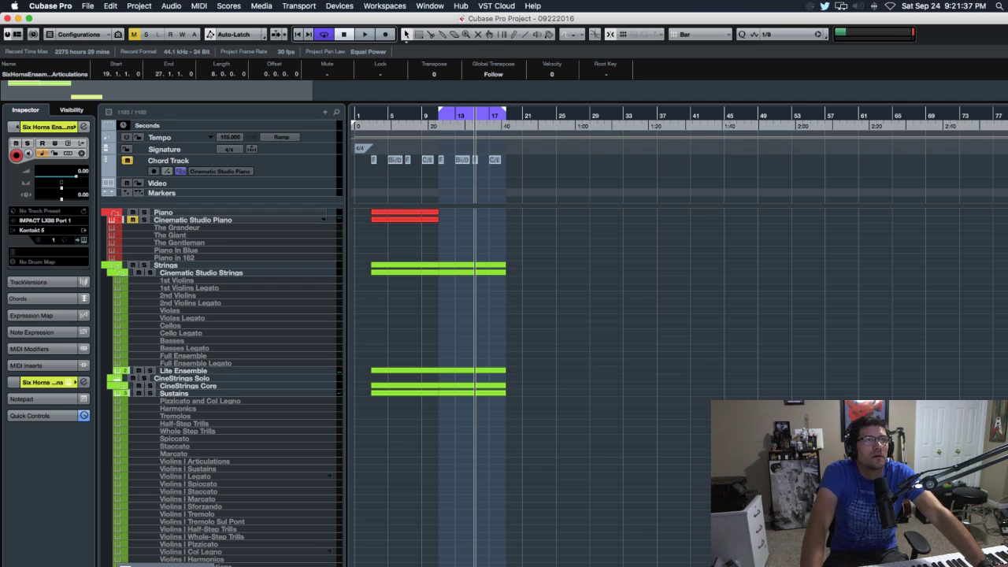
{"action": "left_click", "coordinate": [94, 6]}
{"action": "left_click", "coordinate": [96, 59]}
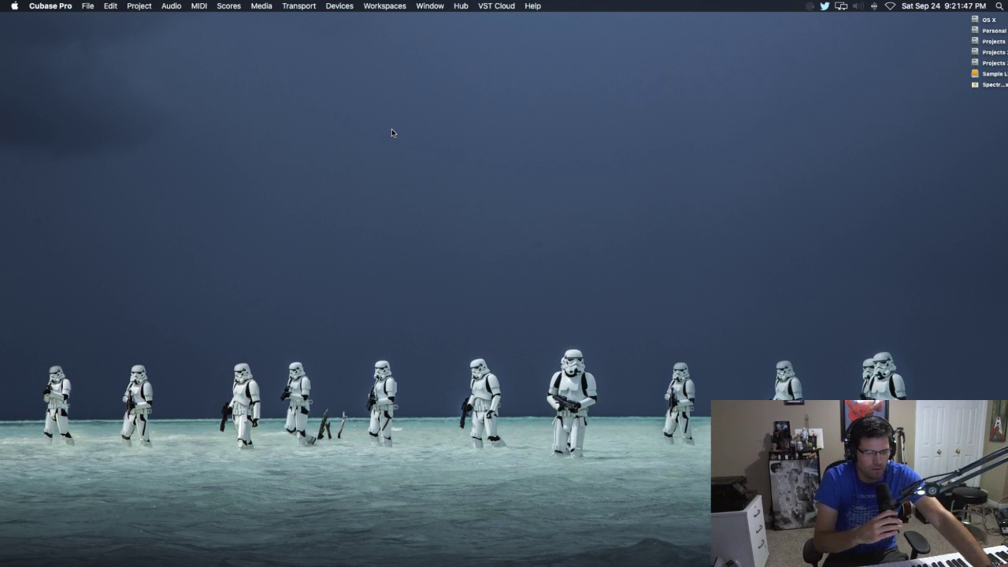
Create a new project from the Orchestral Template, using the Cubase folder as its location
{"action": "left_click", "coordinate": [88, 6]}
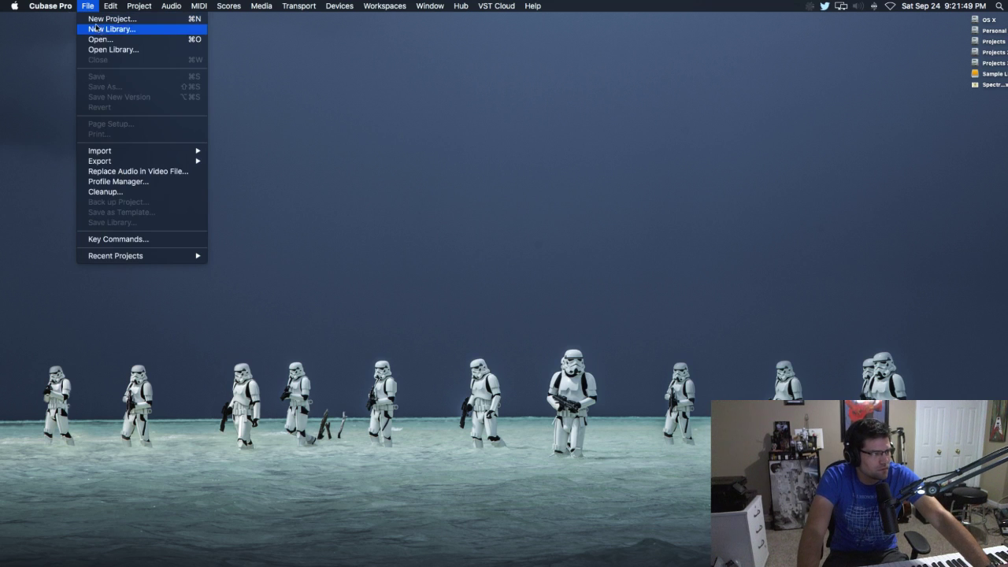
{"action": "left_click", "coordinate": [109, 18]}
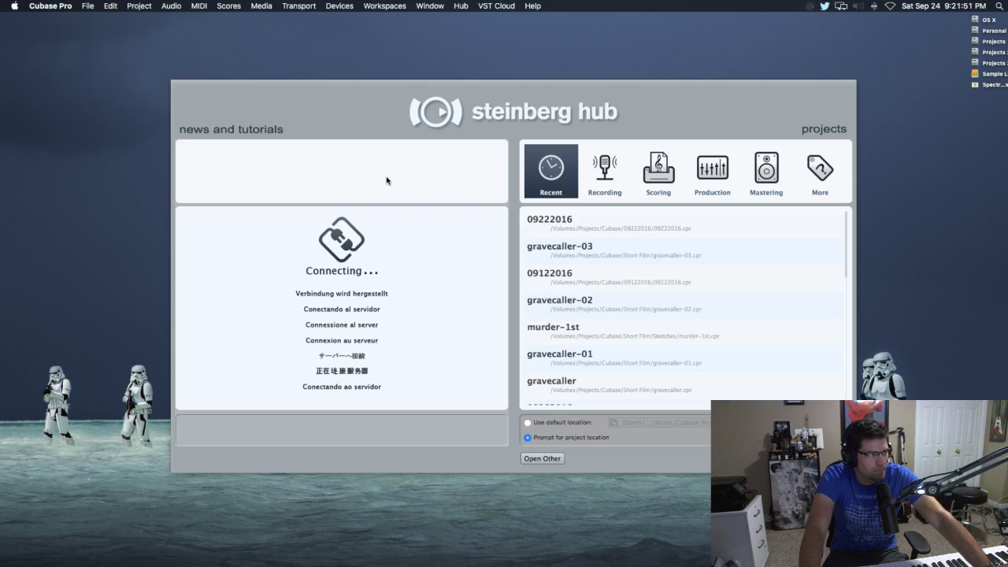
{"action": "left_click", "coordinate": [817, 177]}
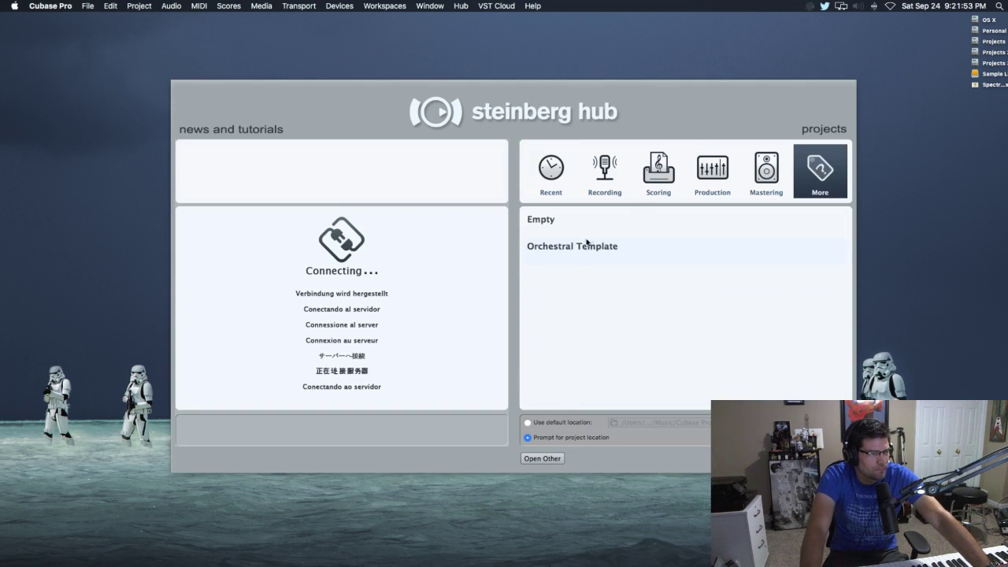
{"action": "left_click", "coordinate": [577, 247]}
{"action": "double_click", "coordinate": [576, 247]}
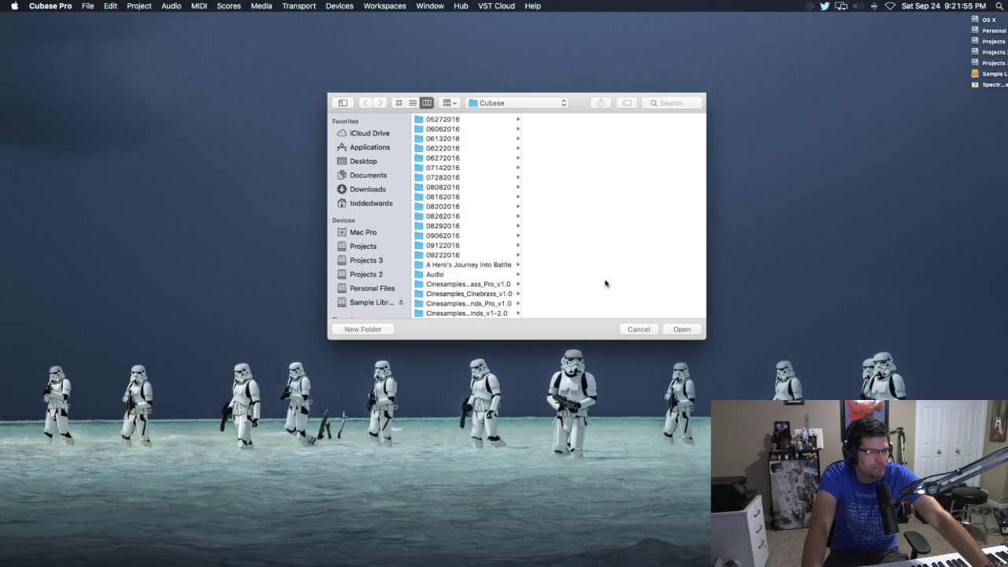
{"action": "left_click", "coordinate": [680, 328]}
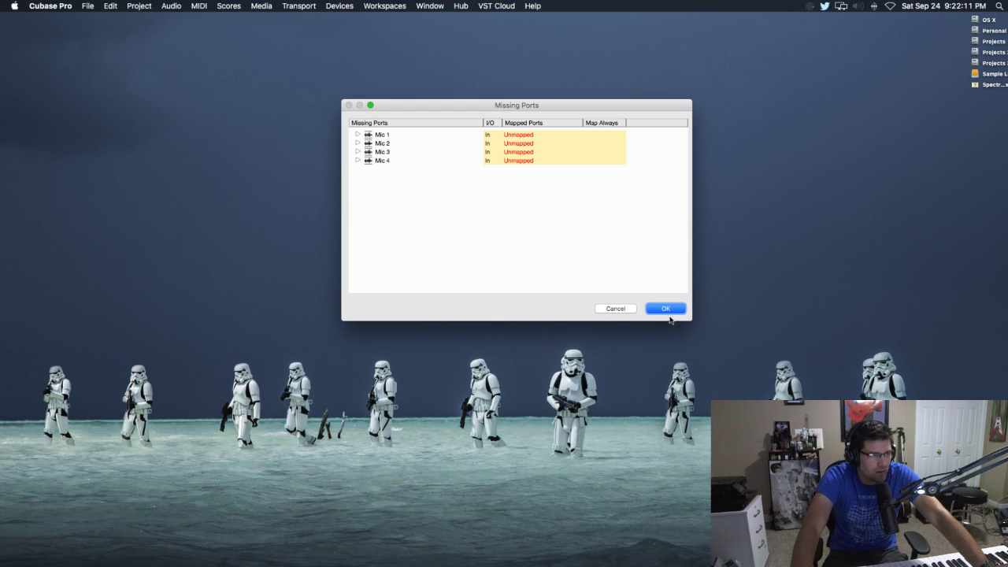
Check the mapping choices for the missing Mic 1 input, leave it unmapped, and accept the missing ports
{"action": "left_click", "coordinate": [520, 135]}
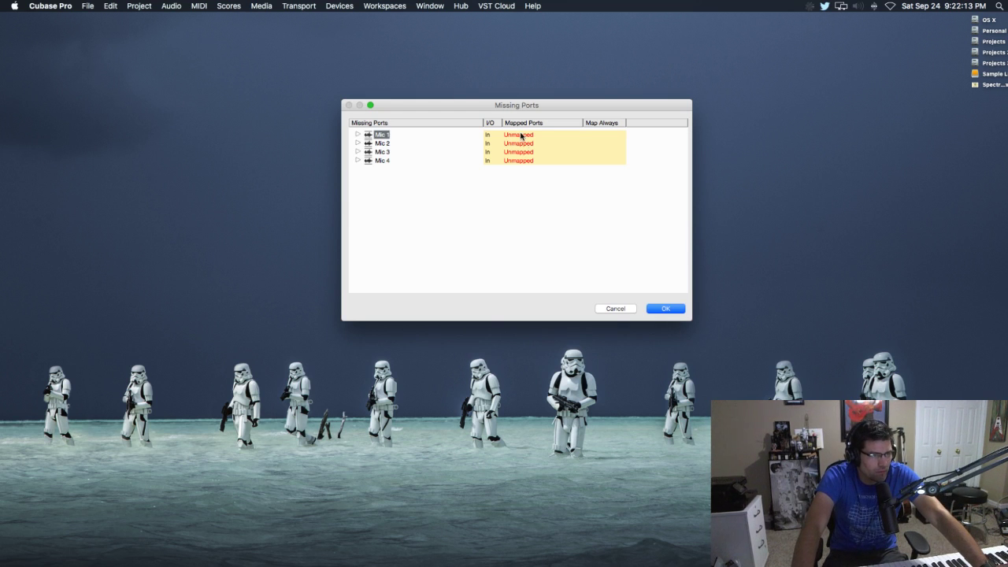
{"action": "left_click", "coordinate": [534, 177]}
{"action": "left_click", "coordinate": [682, 310]}
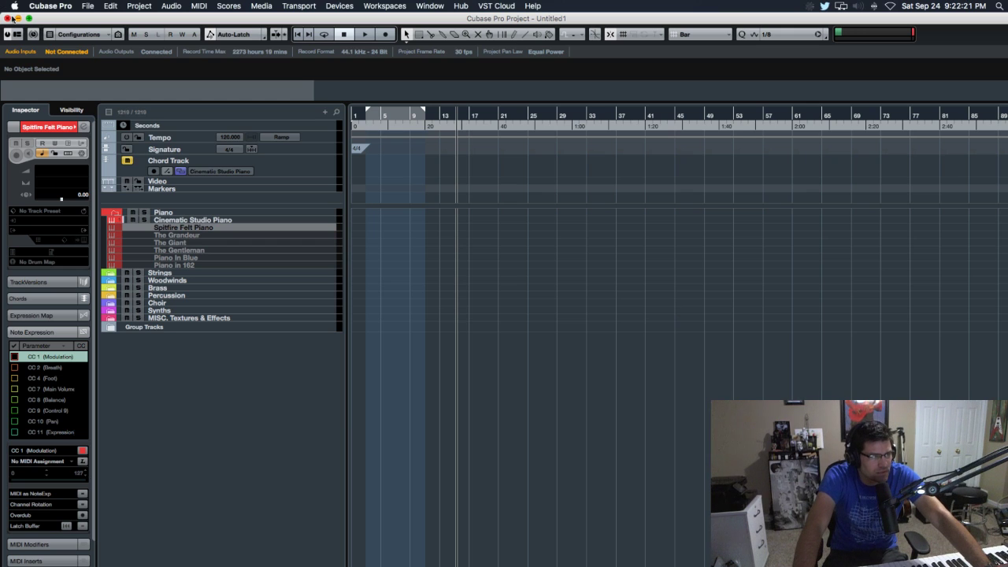
Inspect the VST input connections and the device port choices for the first Stereo In bus
{"action": "key", "text": "F4"}
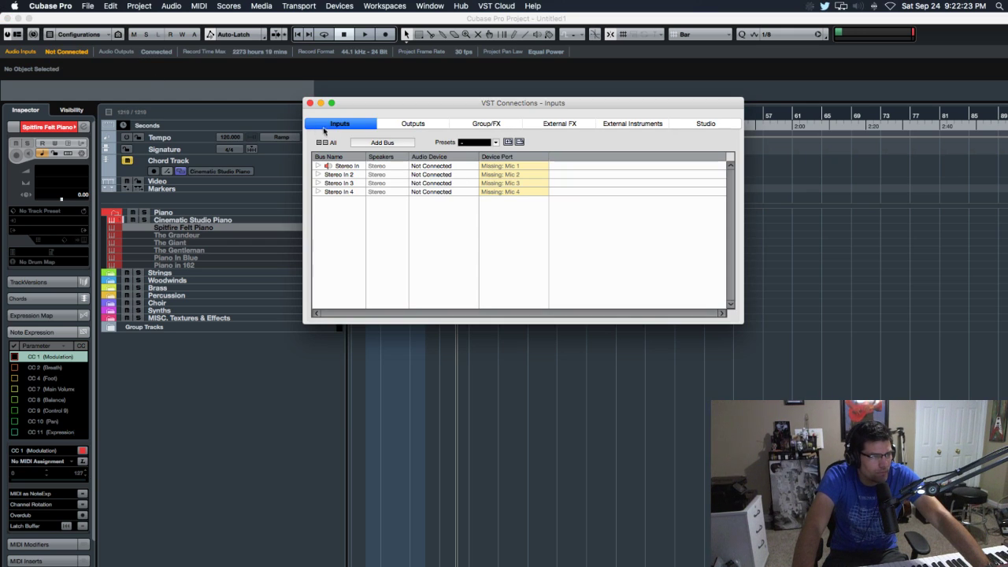
{"action": "left_click", "coordinate": [504, 167]}
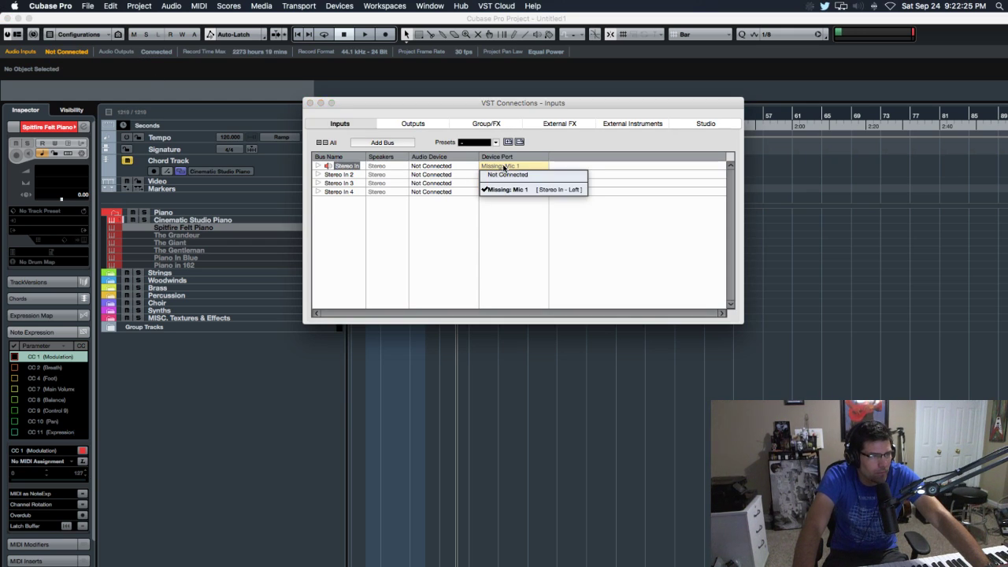
{"action": "left_click", "coordinate": [517, 203]}
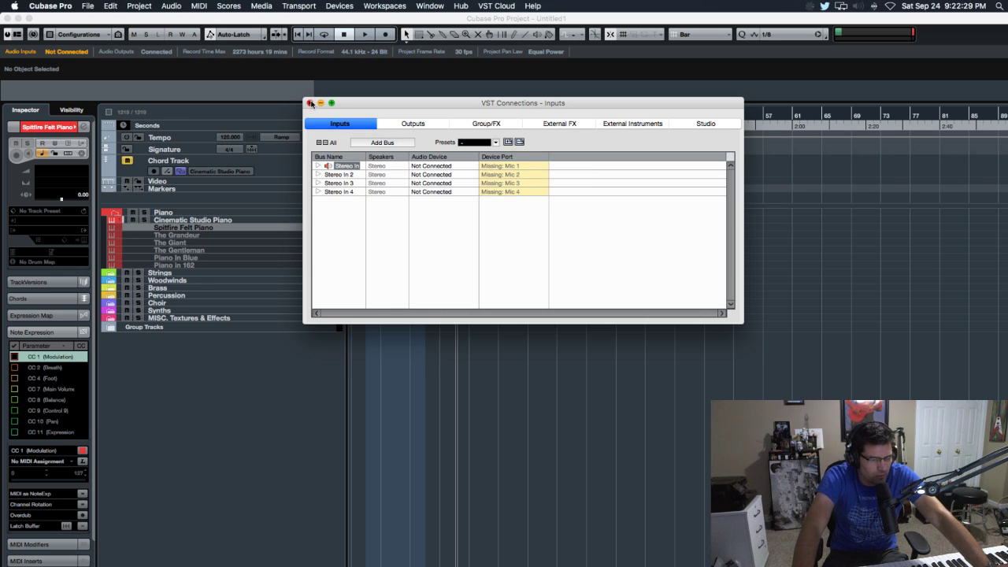
{"action": "left_click", "coordinate": [310, 103]}
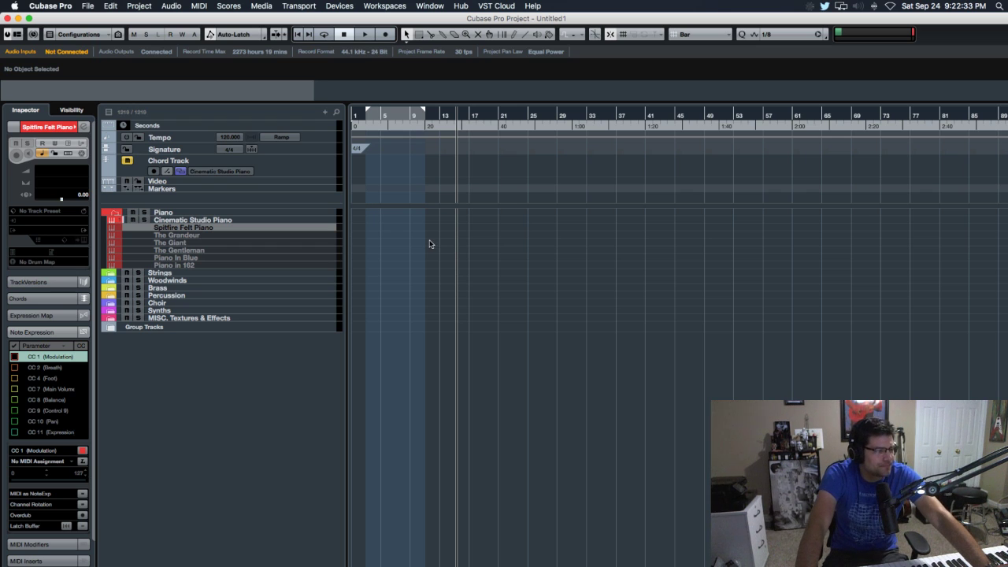
Enable the Spitfire Felt Piano track and disable the Cinematic Studio Piano track
{"action": "double_click", "coordinate": [231, 228]}
{"action": "key", "text": "Escape"}
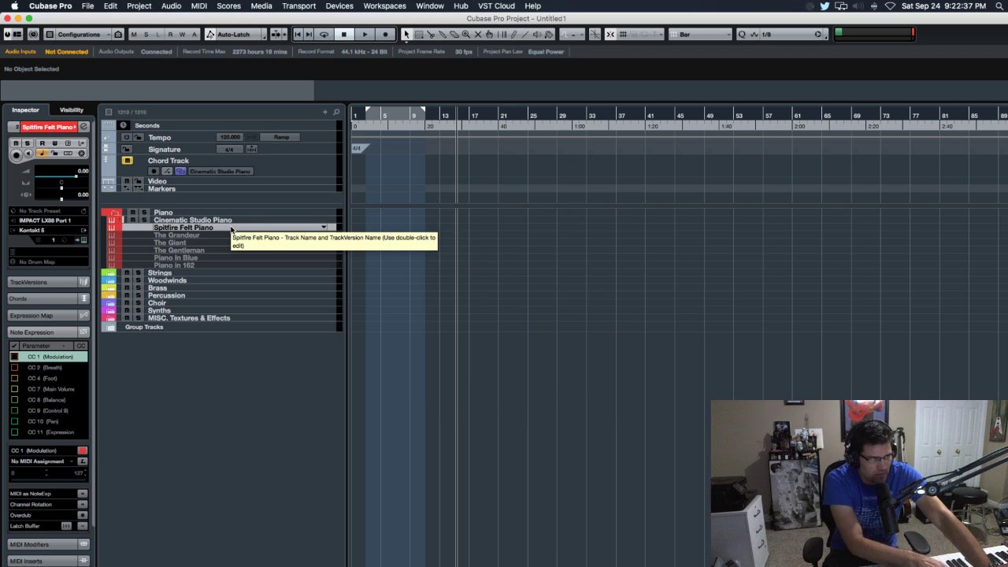
{"action": "left_click", "coordinate": [226, 221]}
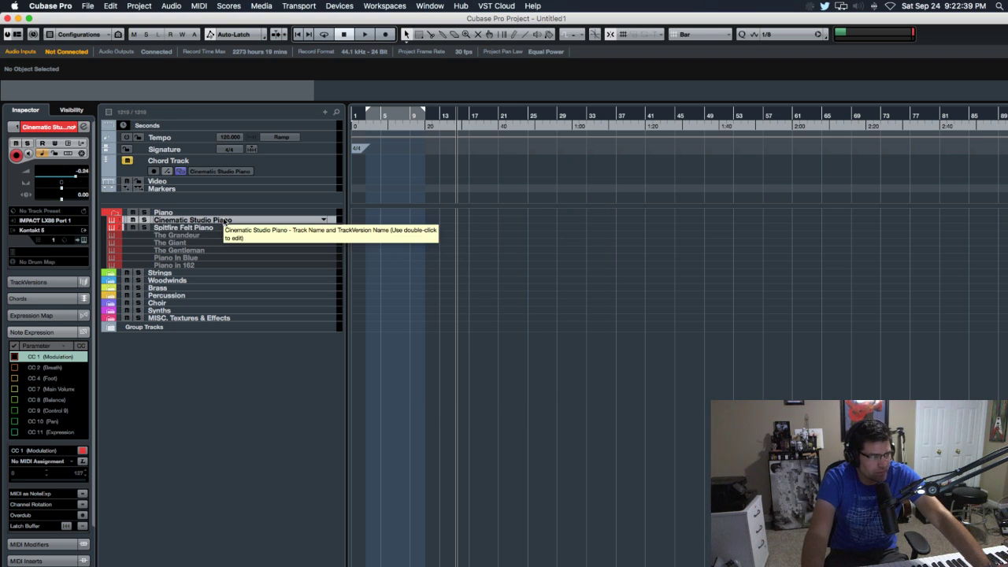
{"action": "key", "text": "alt+d"}
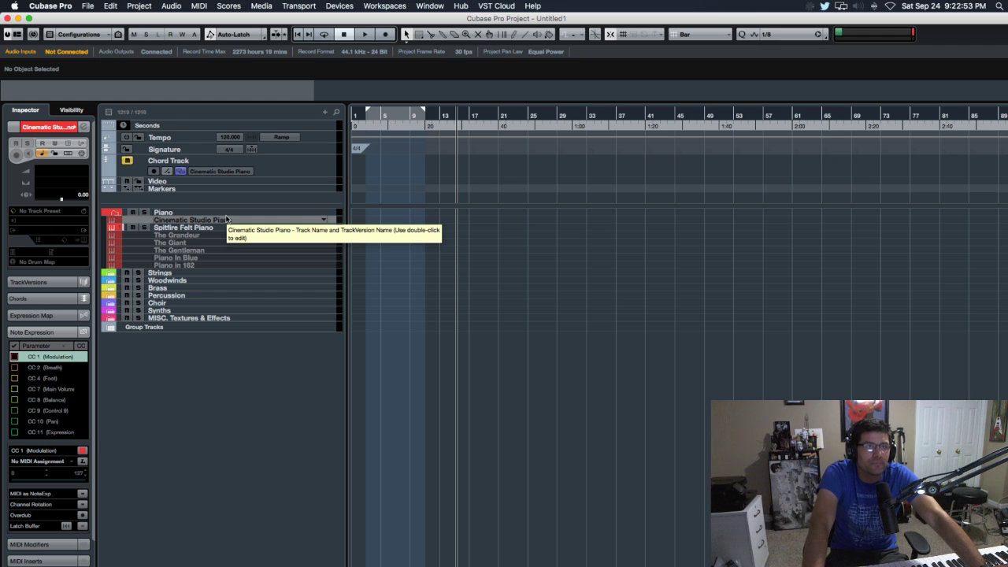
Examine the Spitfire Felt Piano's Kontakt instrument along with its file and library browsers, and close it
{"action": "left_click", "coordinate": [205, 227]}
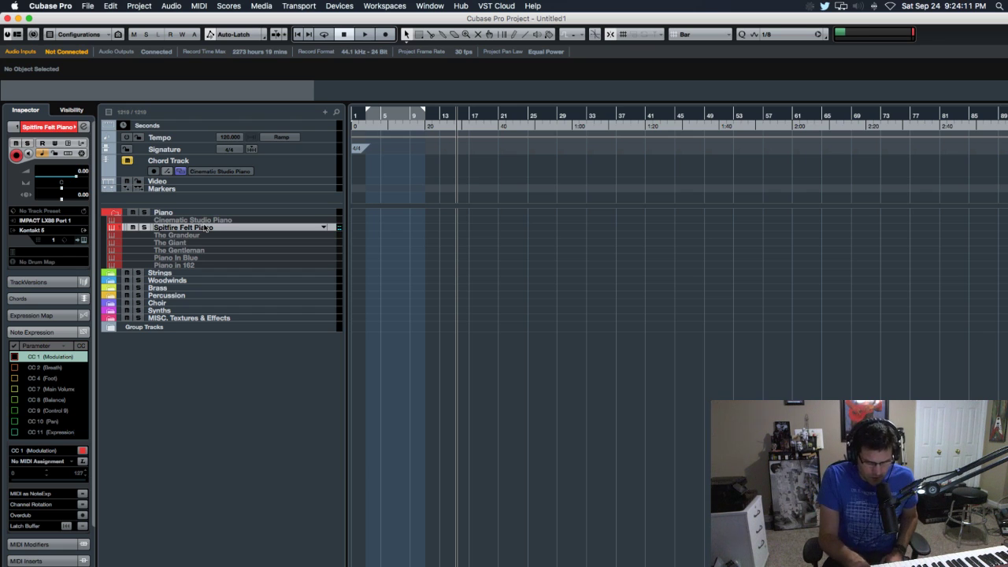
{"action": "left_click", "coordinate": [82, 240]}
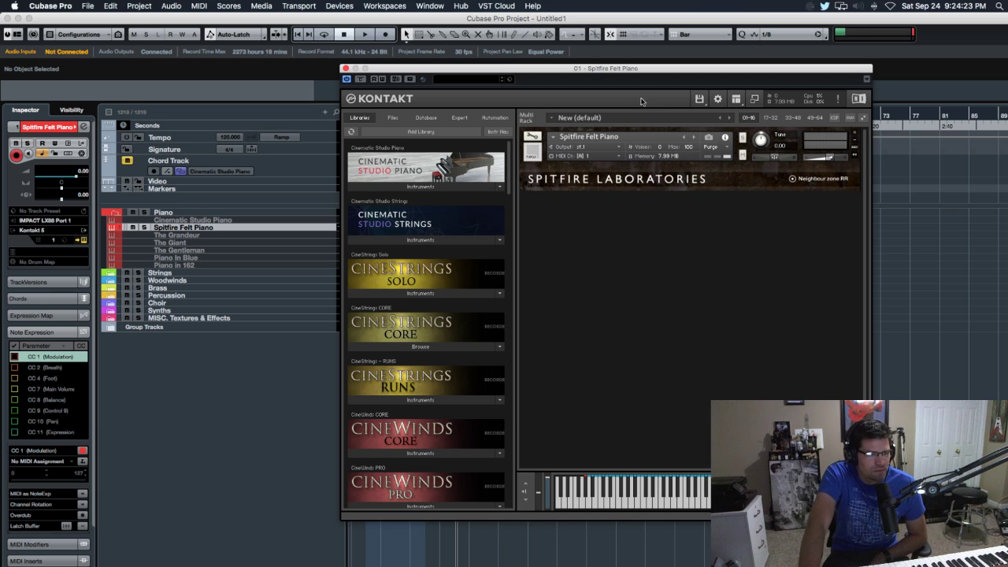
{"action": "left_click_drag", "start_coordinate": [638, 71], "coordinate": [587, 81]}
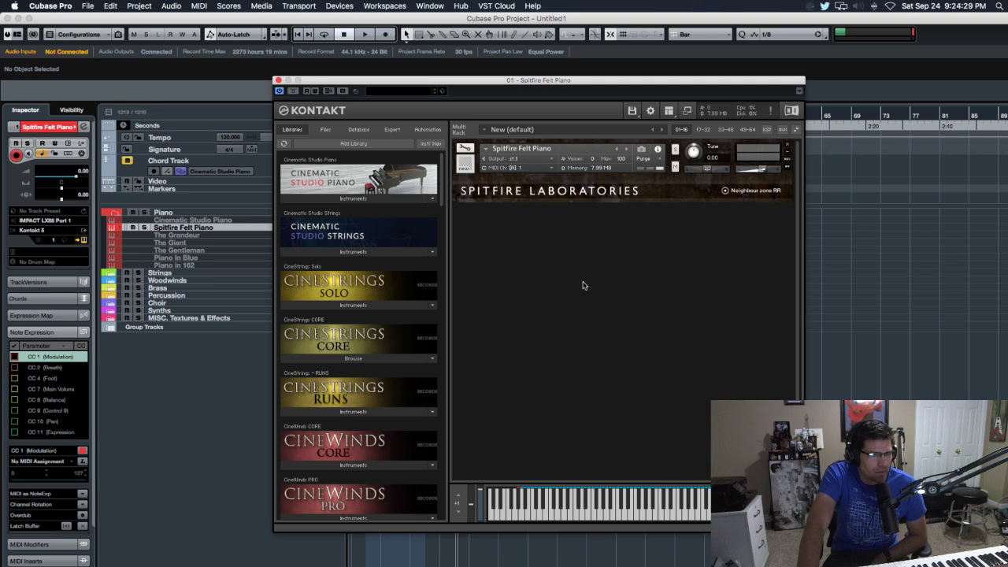
{"action": "left_click", "coordinate": [326, 130]}
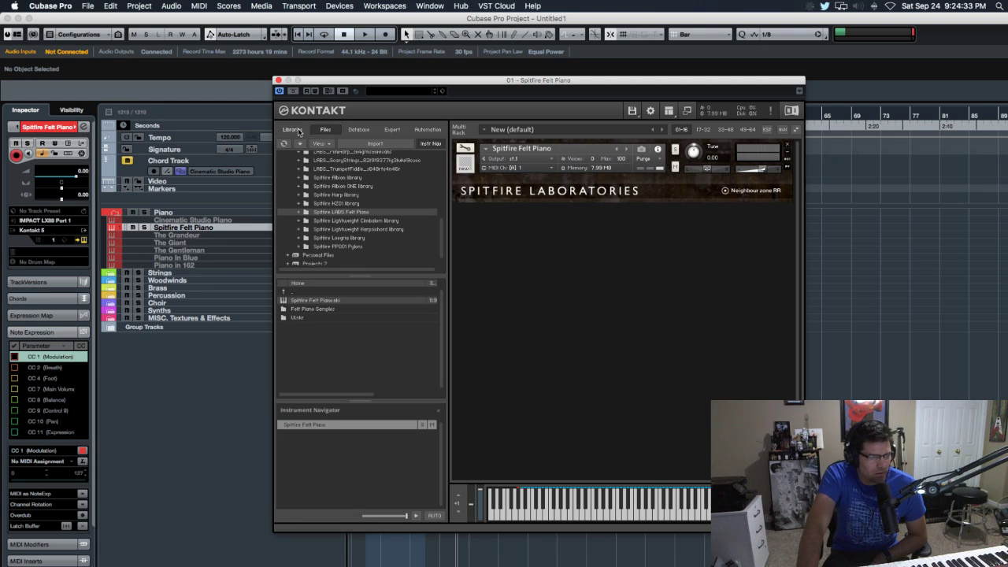
{"action": "left_click", "coordinate": [292, 130]}
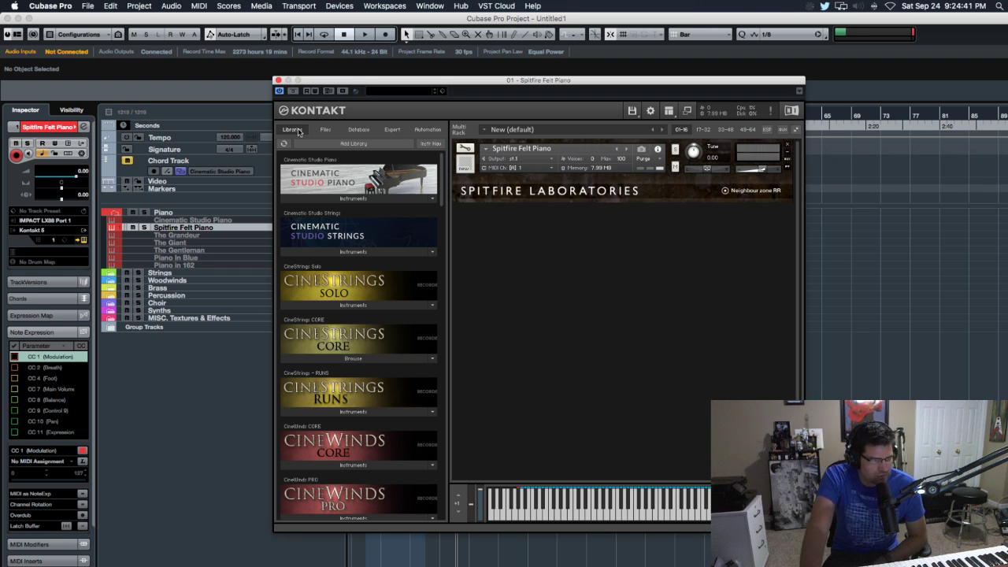
{"action": "left_click", "coordinate": [278, 80]}
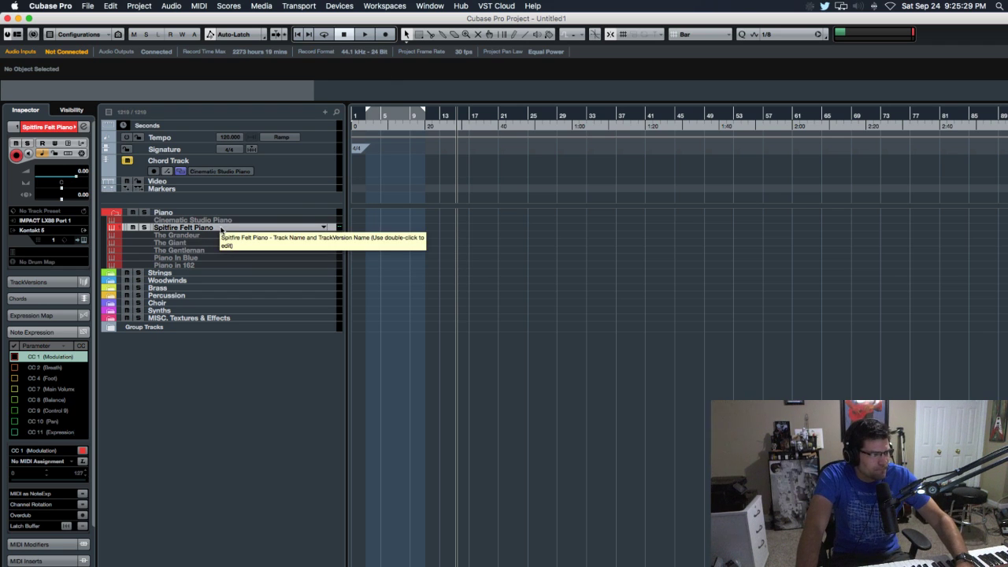
Switch the active piano from Spitfire Felt Piano to Cinematic Studio Piano and open its Kontakt instrument beside the track list
{"action": "left_click", "coordinate": [207, 221]}
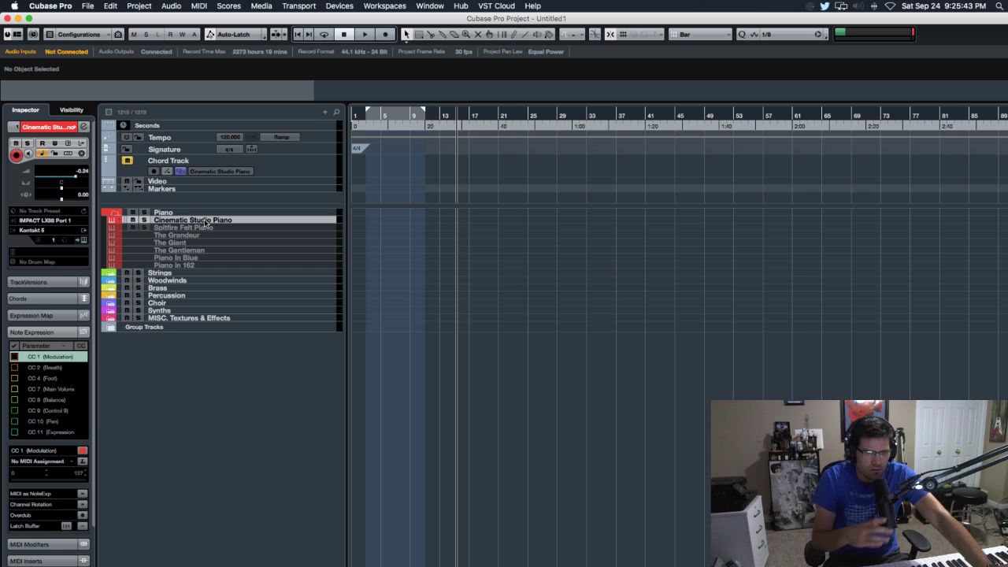
{"action": "left_click", "coordinate": [87, 240]}
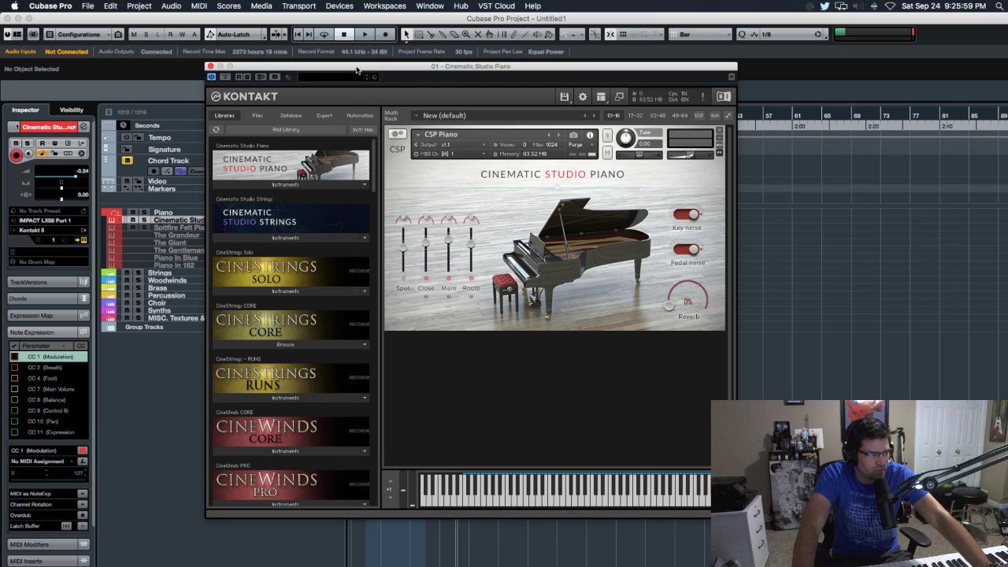
{"action": "left_click_drag", "start_coordinate": [357, 70], "coordinate": [484, 99]}
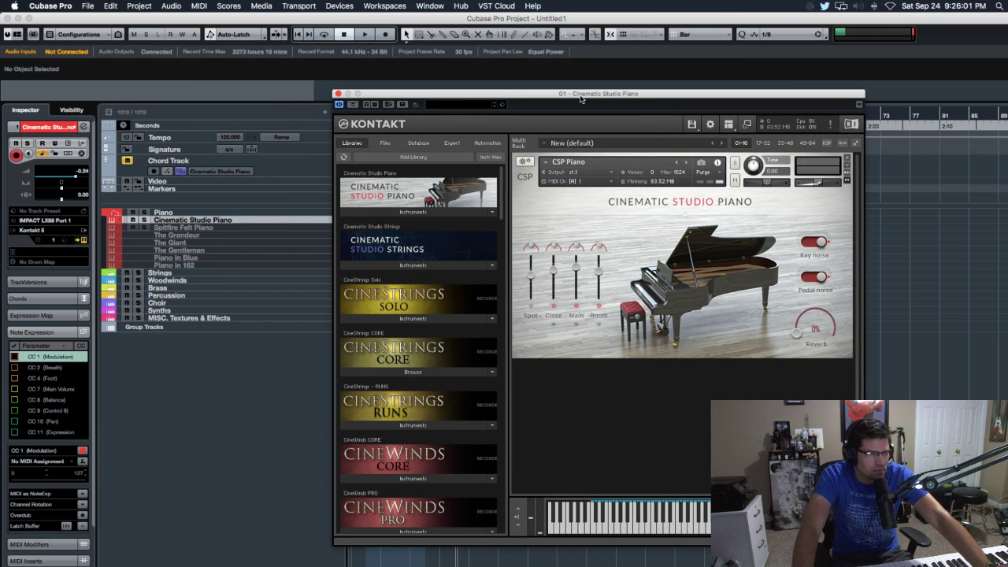
{"action": "left_click_drag", "start_coordinate": [583, 100], "coordinate": [547, 96]}
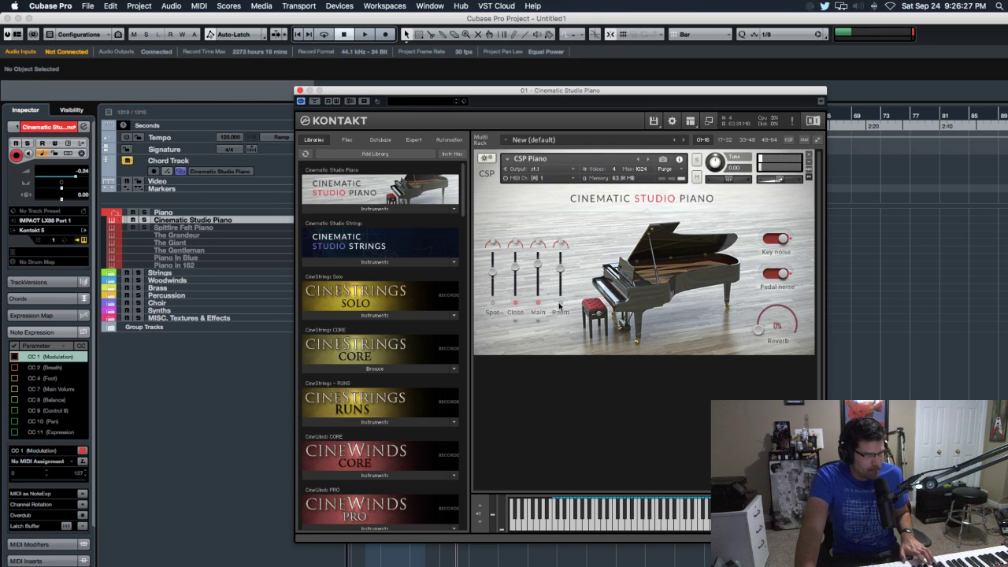
Turn on the Room microphone of the CSP Piano and switch off its pedal noise and key noise
{"action": "left_click", "coordinate": [560, 303]}
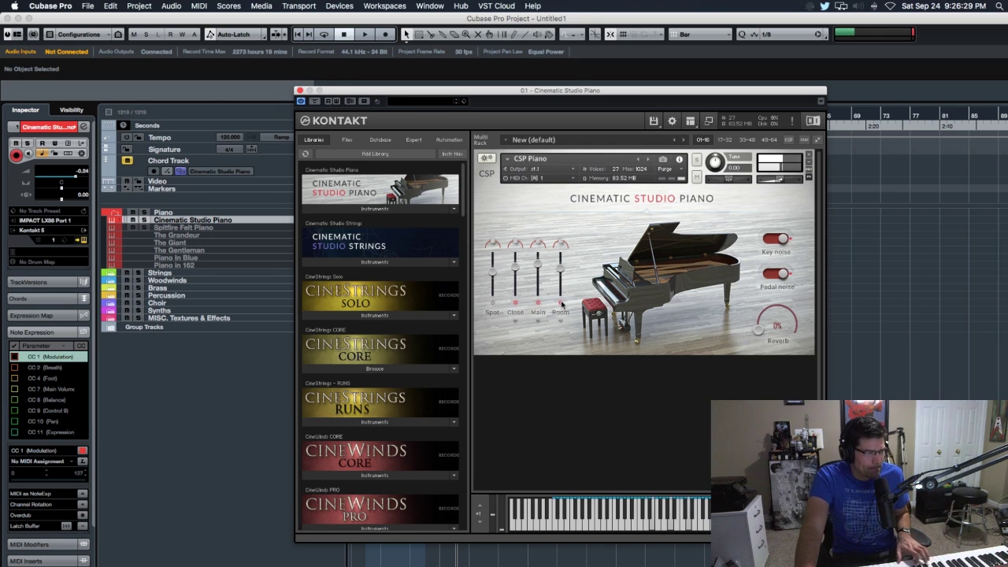
{"action": "left_click", "coordinate": [770, 275]}
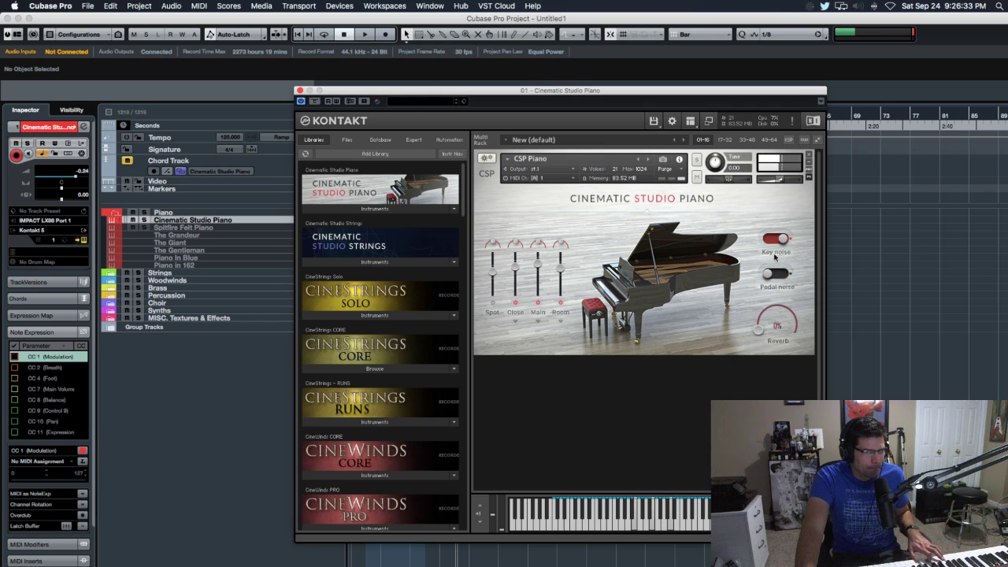
{"action": "left_click", "coordinate": [769, 241]}
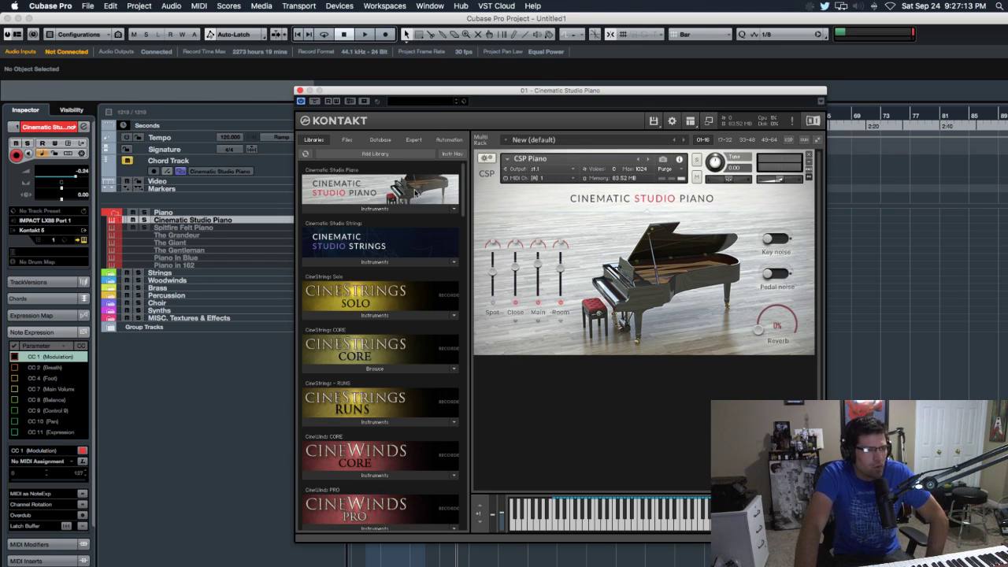
Review the instruments in the Cinematic Studio Piano library and close the Kontakt window
{"action": "scroll", "coordinate": [399, 211], "scroll_direction": "up", "scroll_amount": 1}
{"action": "left_click", "coordinate": [399, 209]}
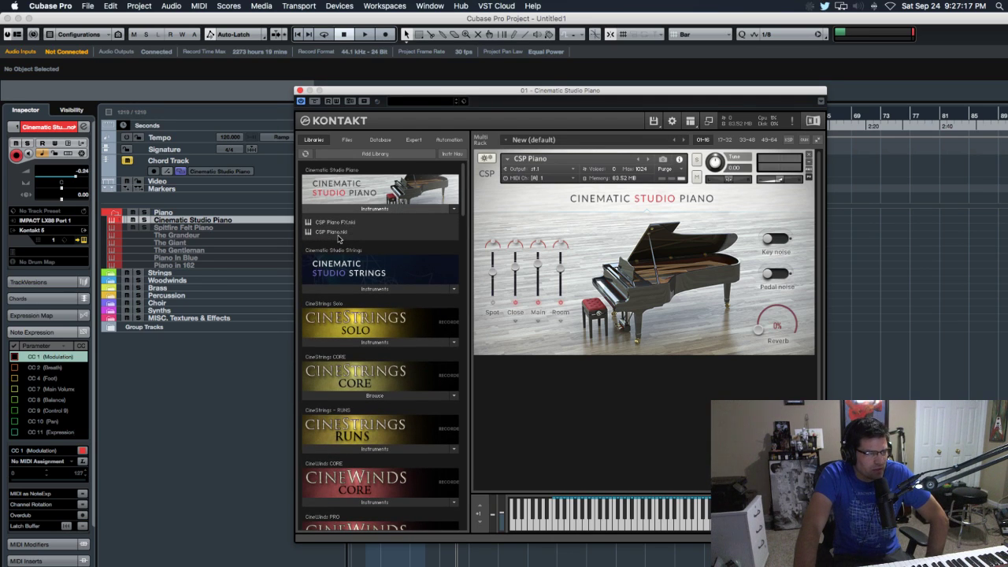
{"action": "left_click", "coordinate": [388, 210]}
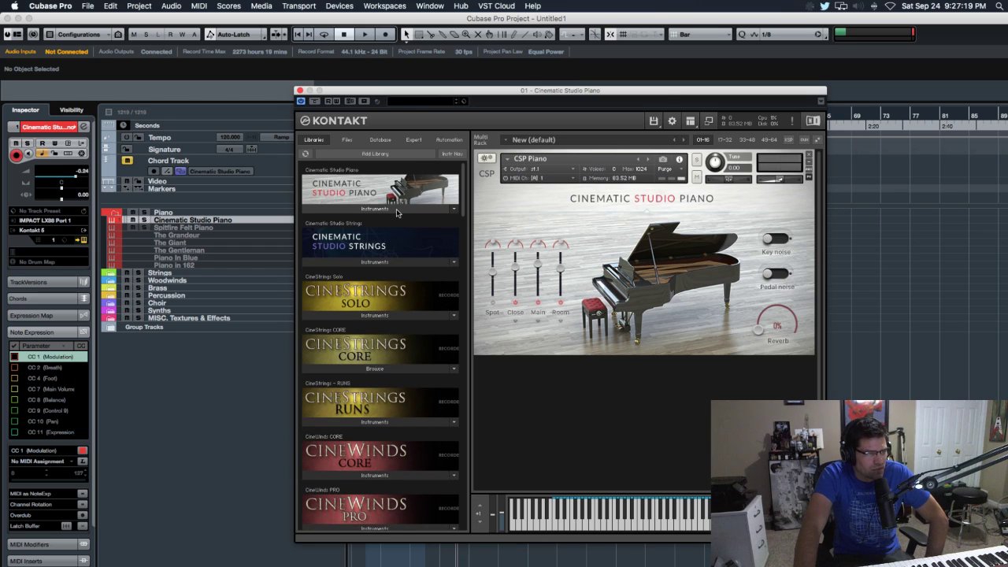
{"action": "left_click", "coordinate": [299, 92]}
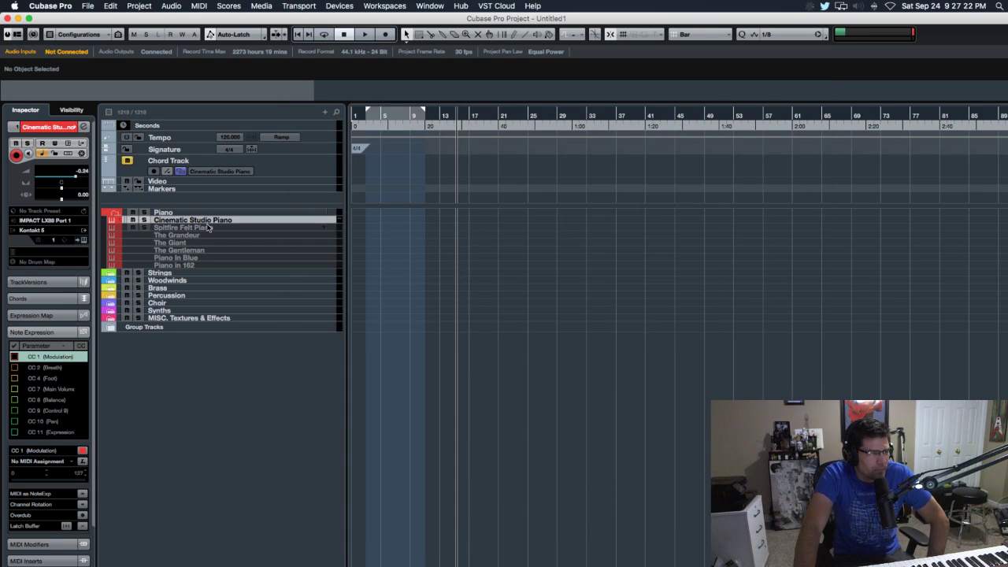
Enable The Grandeur track and open its Kontakt instrument
{"action": "left_click", "coordinate": [214, 227]}
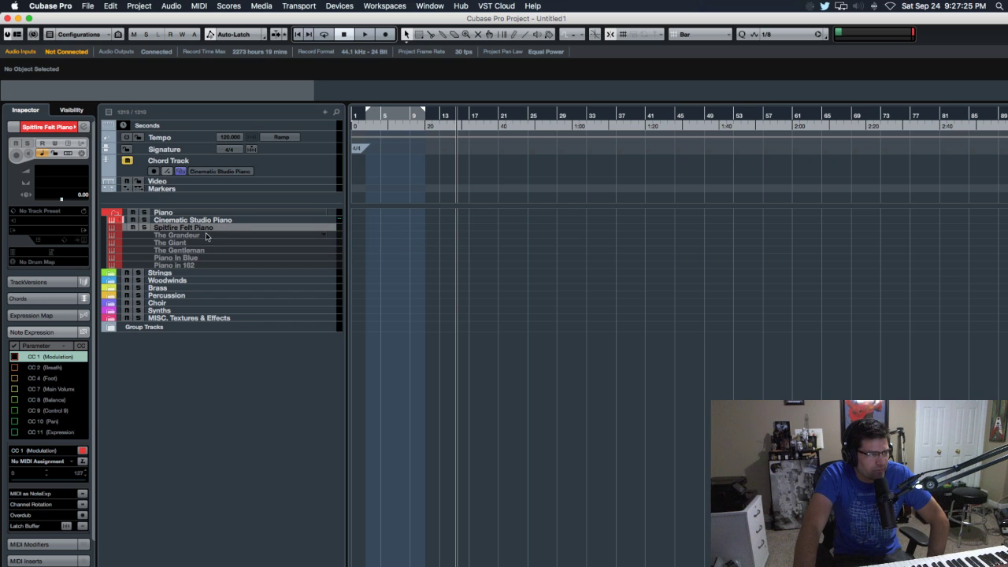
{"action": "left_click", "coordinate": [201, 236]}
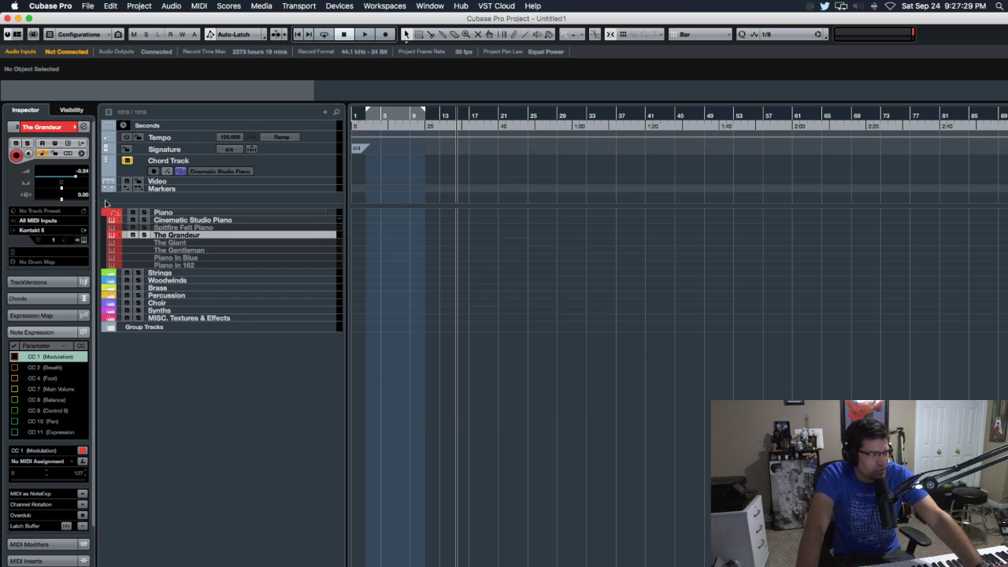
{"action": "left_click", "coordinate": [83, 241]}
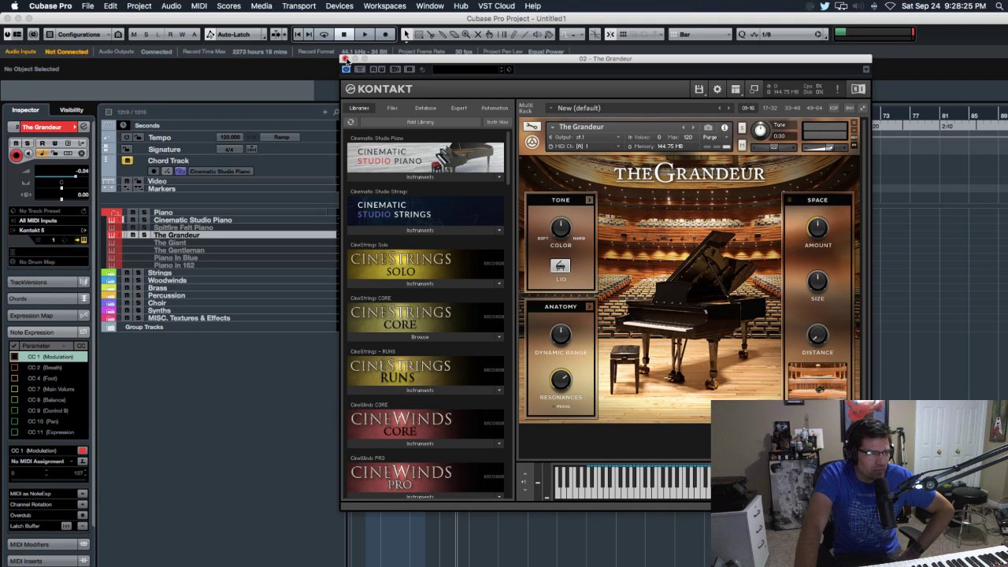
Close The Grandeur's Kontakt window, switch the active piano track to The Giant and open its Kontakt instrument
{"action": "left_click", "coordinate": [344, 60]}
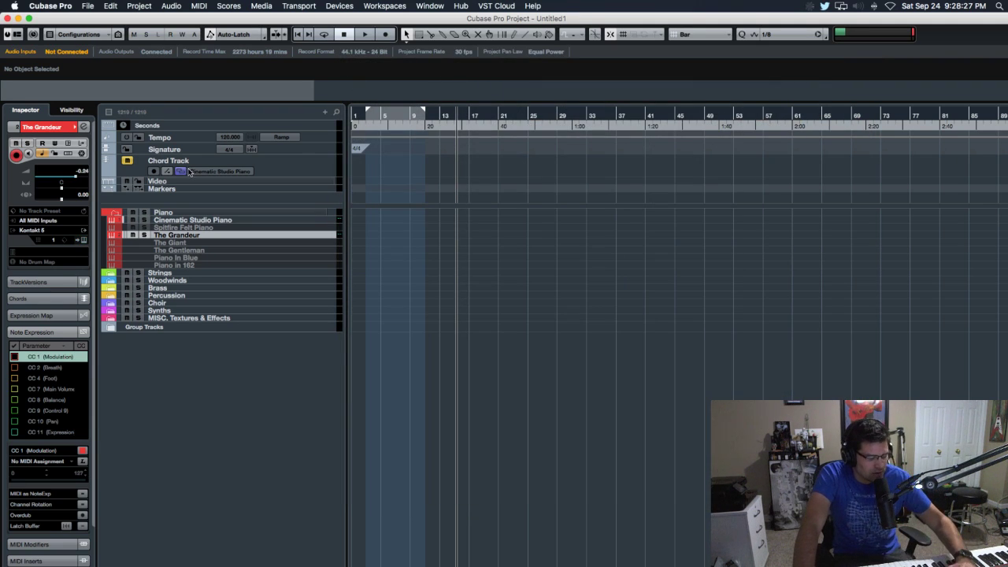
{"action": "left_click", "coordinate": [173, 237]}
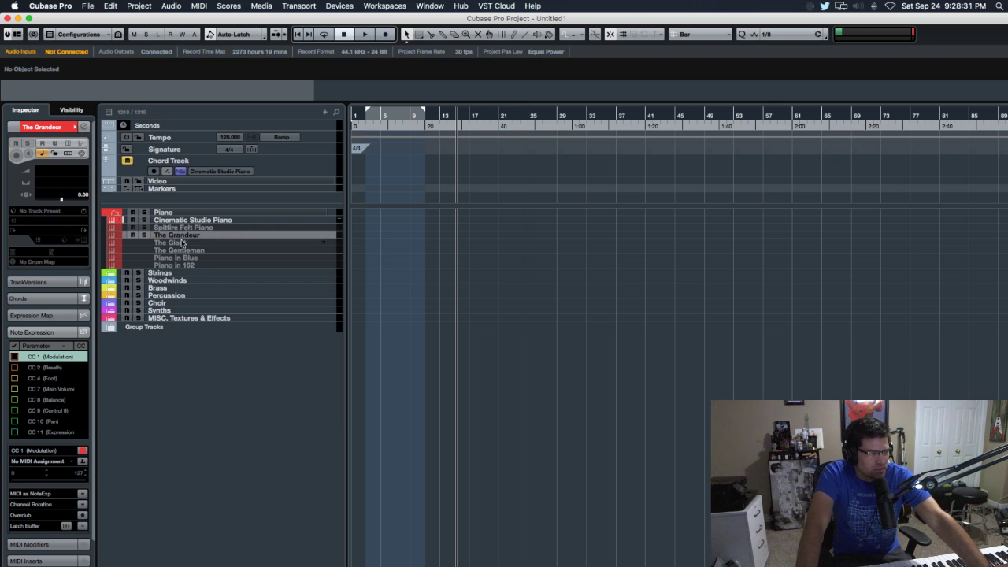
{"action": "left_click", "coordinate": [181, 243]}
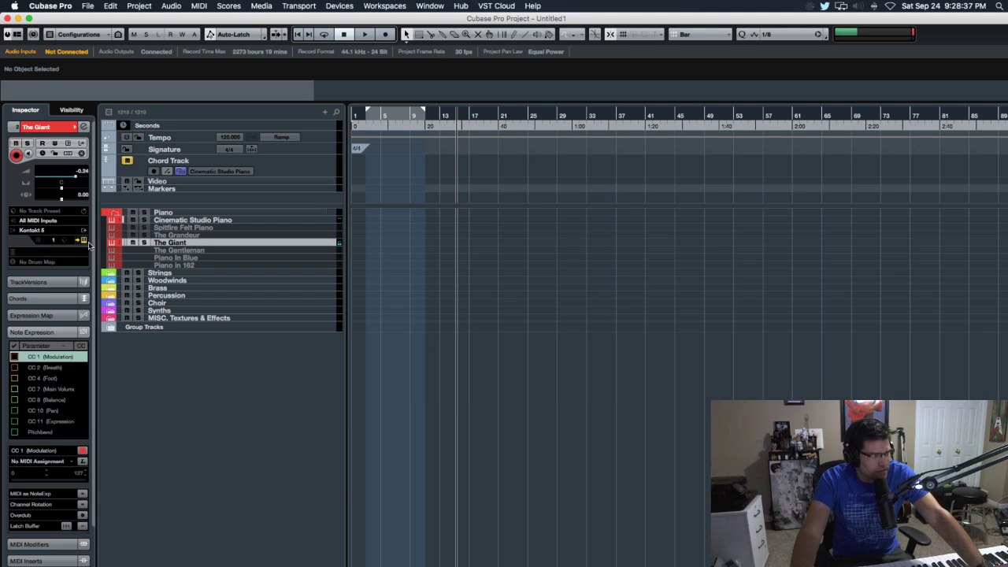
{"action": "left_click", "coordinate": [85, 240]}
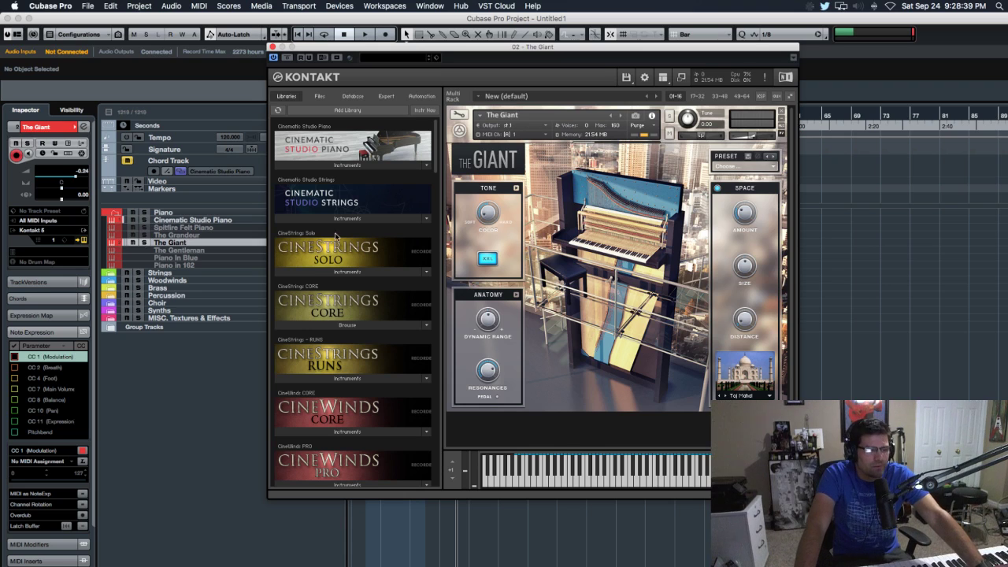
Load the Intimate preset in The Giant and close its Kontakt window
{"action": "left_click", "coordinate": [772, 165]}
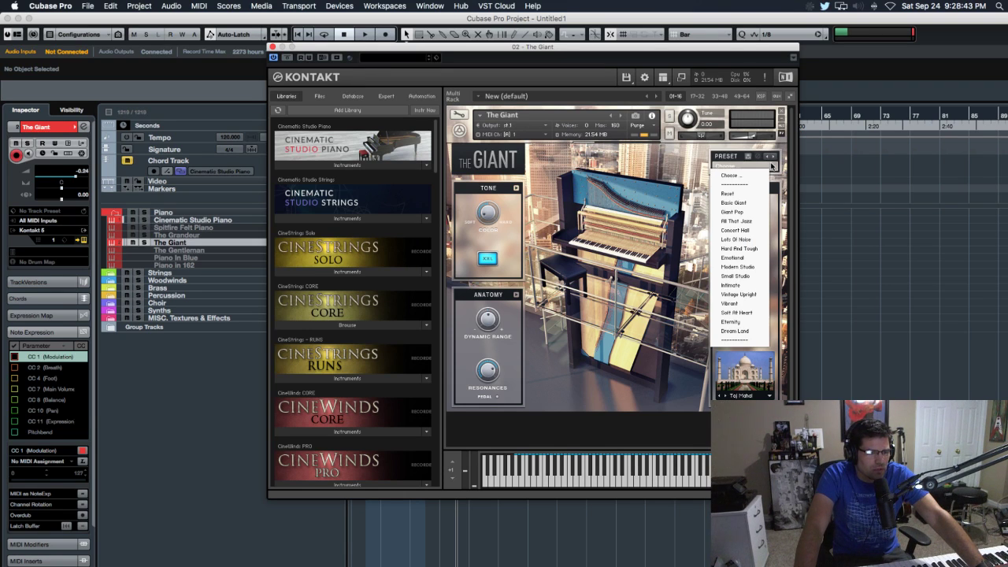
{"action": "left_click", "coordinate": [741, 285]}
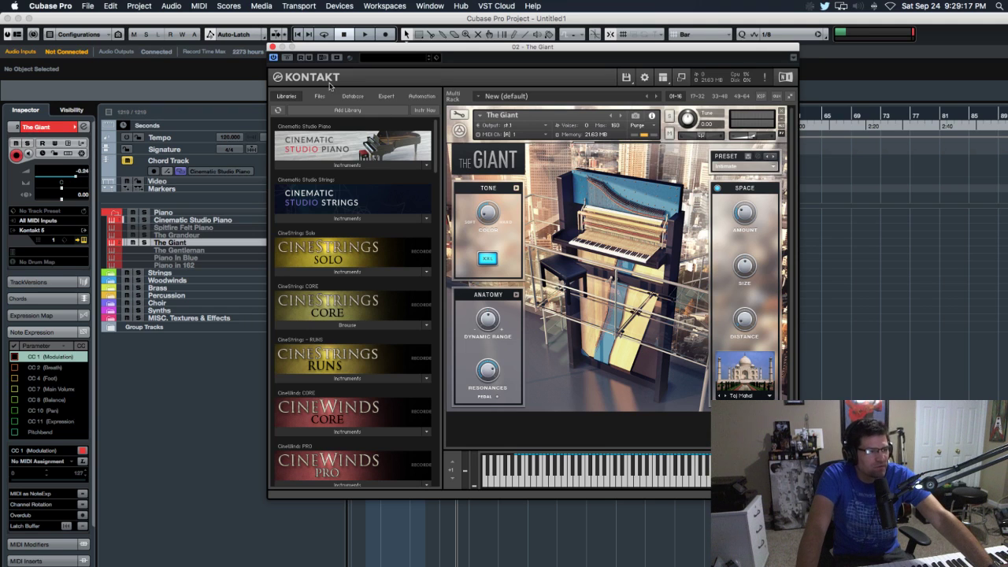
{"action": "left_click", "coordinate": [272, 49]}
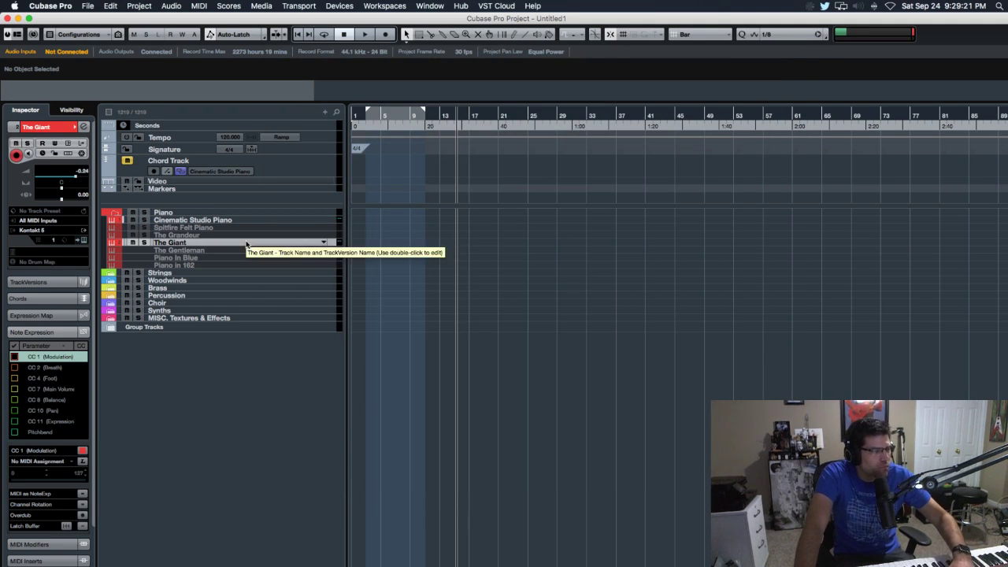
Disable The Giant track, enable The Gentleman track and open its Kontakt instrument
{"action": "key", "text": "shift+d"}
{"action": "left_click", "coordinate": [202, 249]}
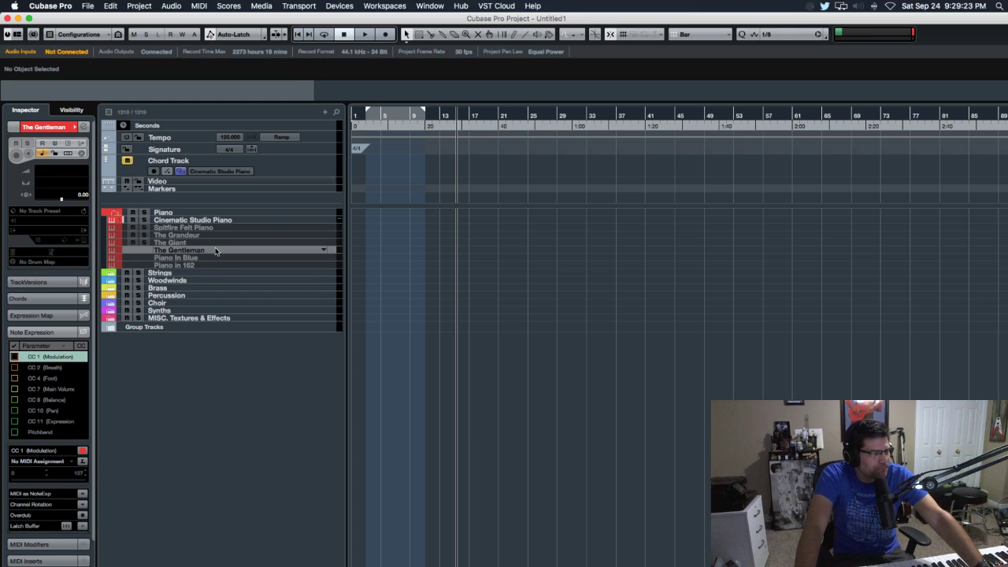
{"action": "key", "text": "shift+d"}
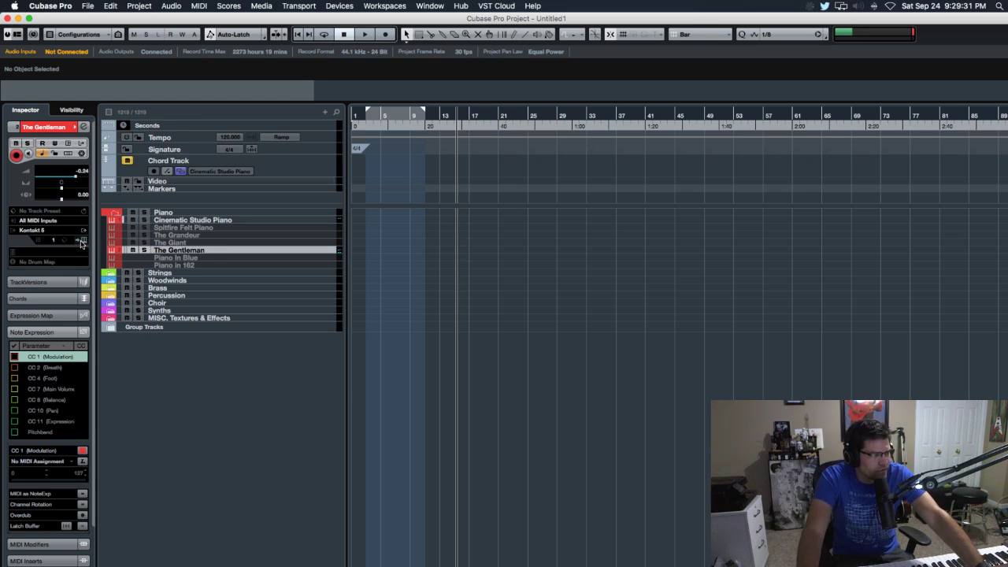
{"action": "left_click", "coordinate": [90, 250]}
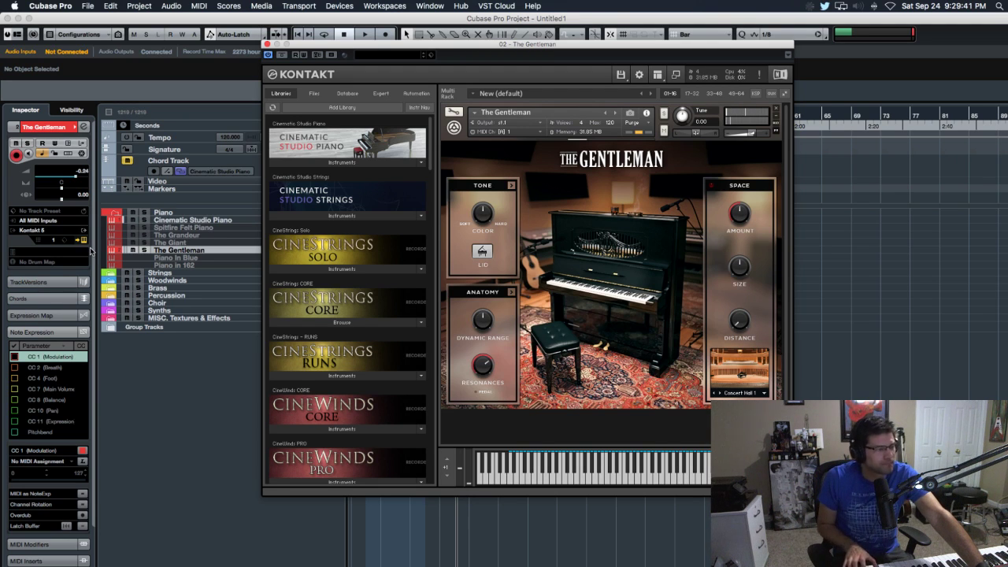
Close The Gentleman's Kontakt window, switch the active piano track to Piano In Blue and open its Kontakt instrument
{"action": "left_click", "coordinate": [267, 44]}
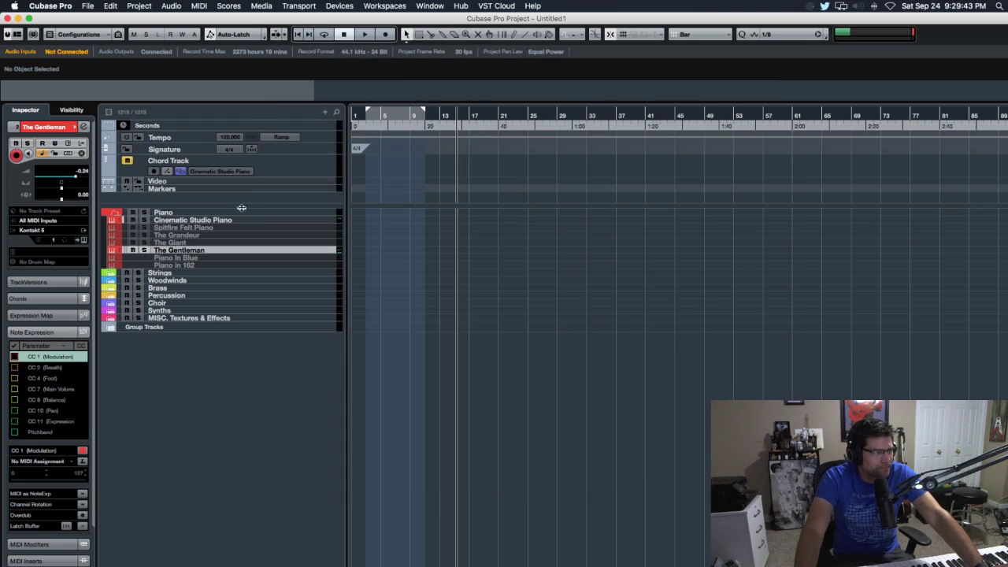
{"action": "left_click", "coordinate": [189, 259]}
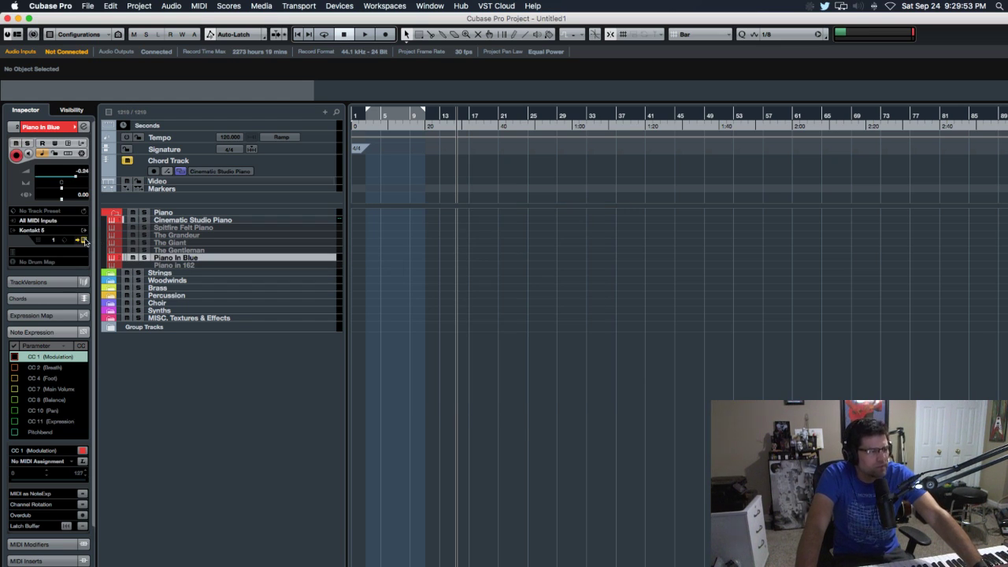
{"action": "left_click", "coordinate": [84, 240]}
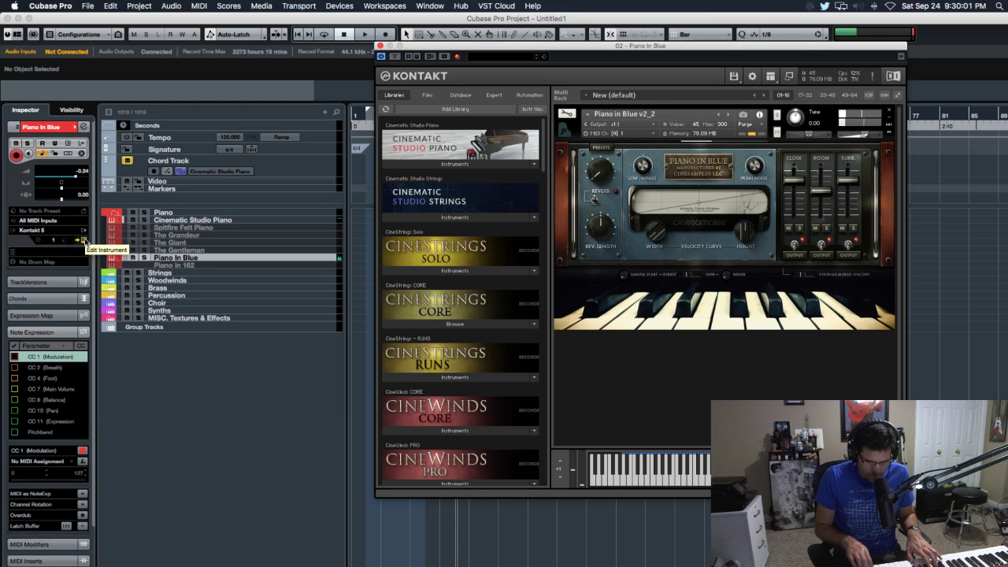
Switch the active piano from Piano In Blue to Piano in 162 and open its Kontakt instrument beside the track list
{"action": "left_click", "coordinate": [380, 46]}
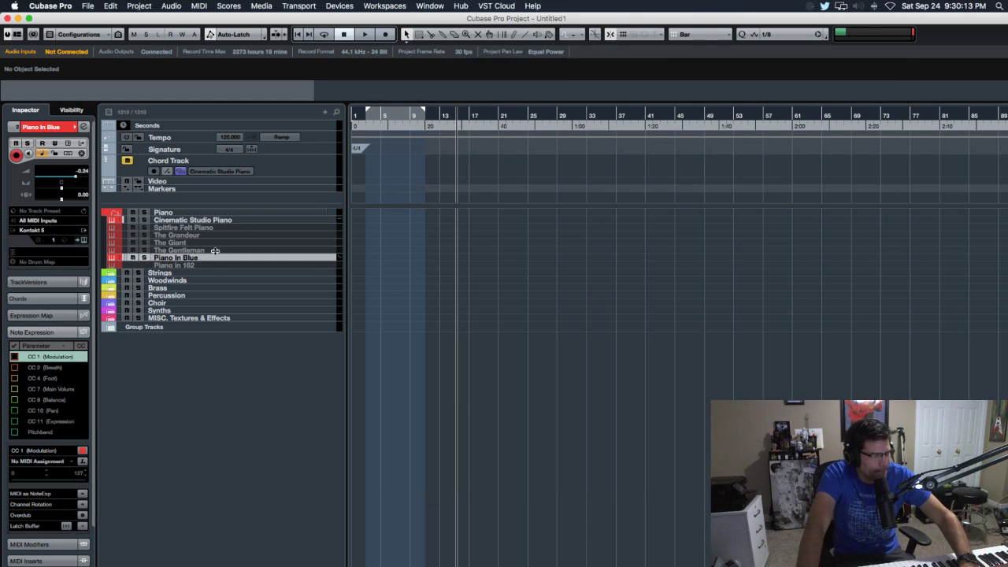
{"action": "left_click", "coordinate": [195, 265]}
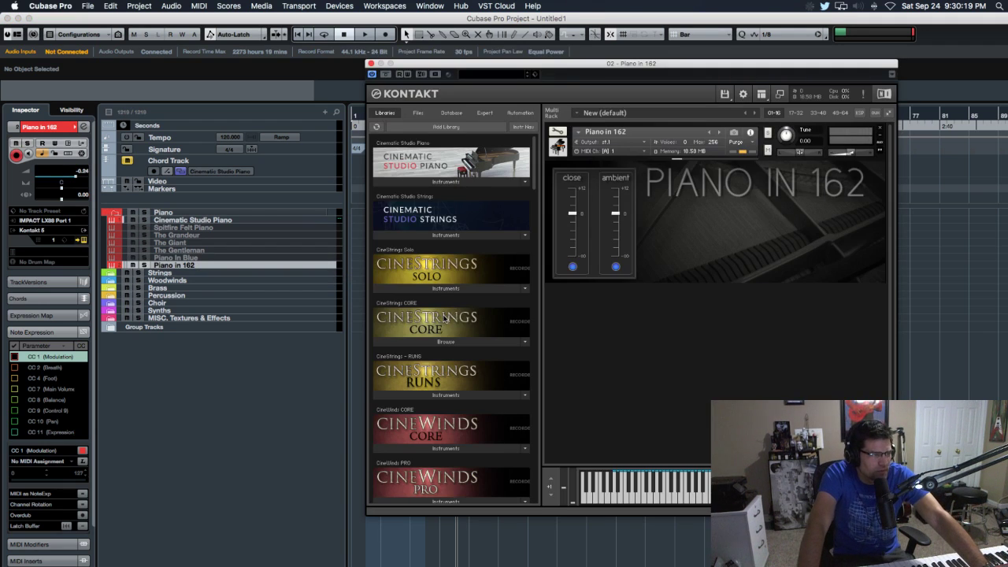
{"action": "left_click_drag", "start_coordinate": [672, 66], "coordinate": [647, 80]}
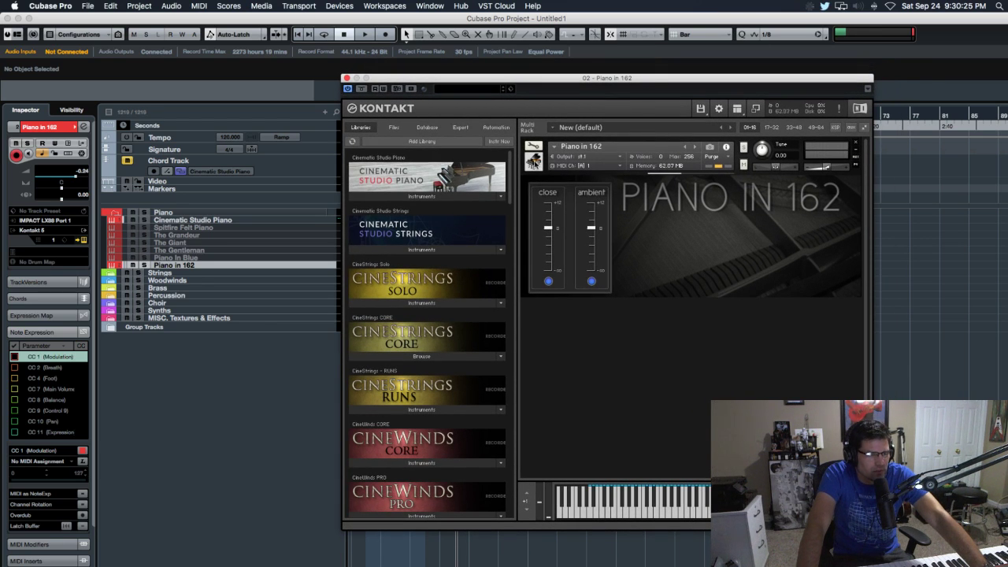
{"action": "left_click", "coordinate": [536, 162]}
{"action": "left_click", "coordinate": [535, 163]}
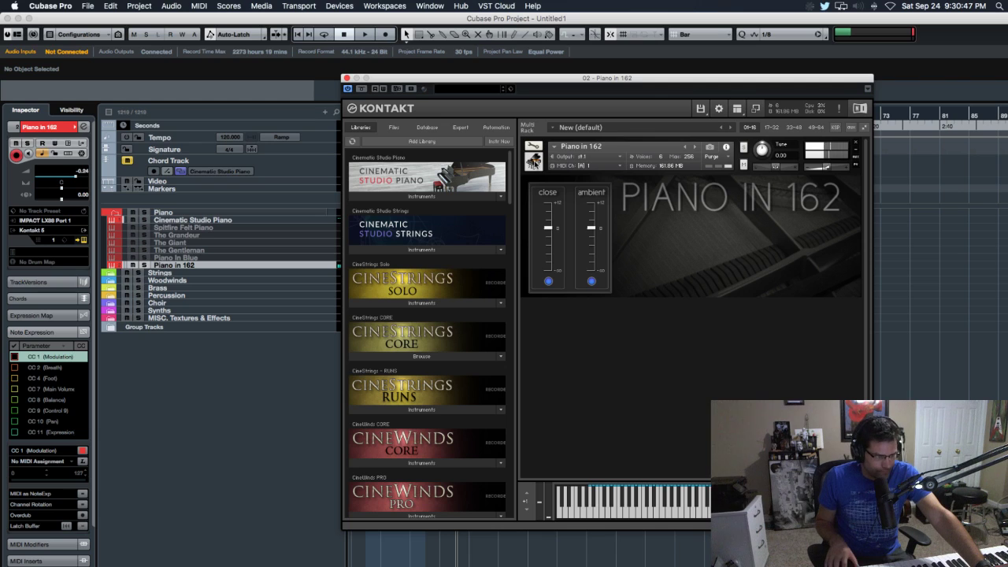
Compare the close and ambient microphones of Piano in 162 by switching each one off and back on
{"action": "left_click", "coordinate": [593, 281]}
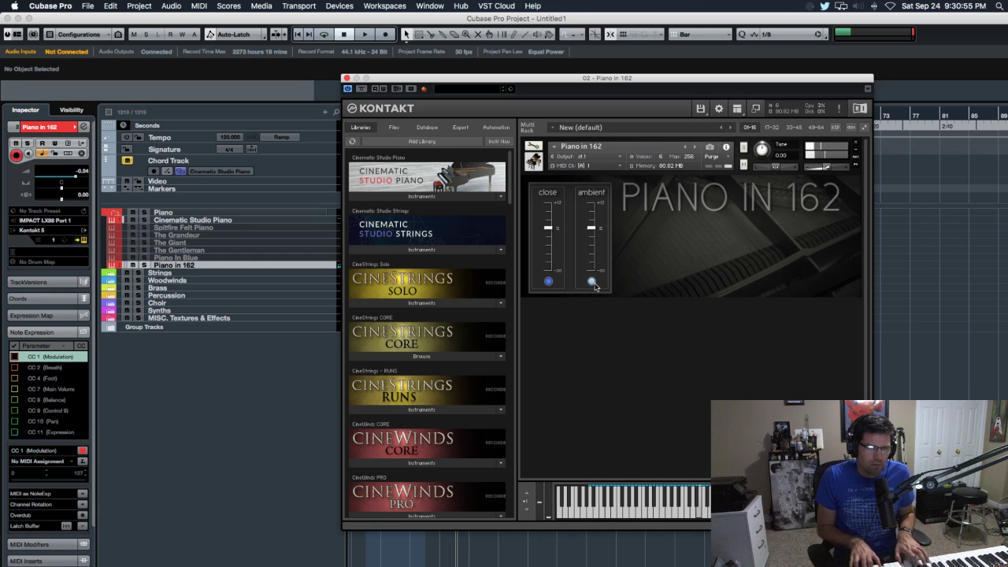
{"action": "left_click", "coordinate": [591, 281]}
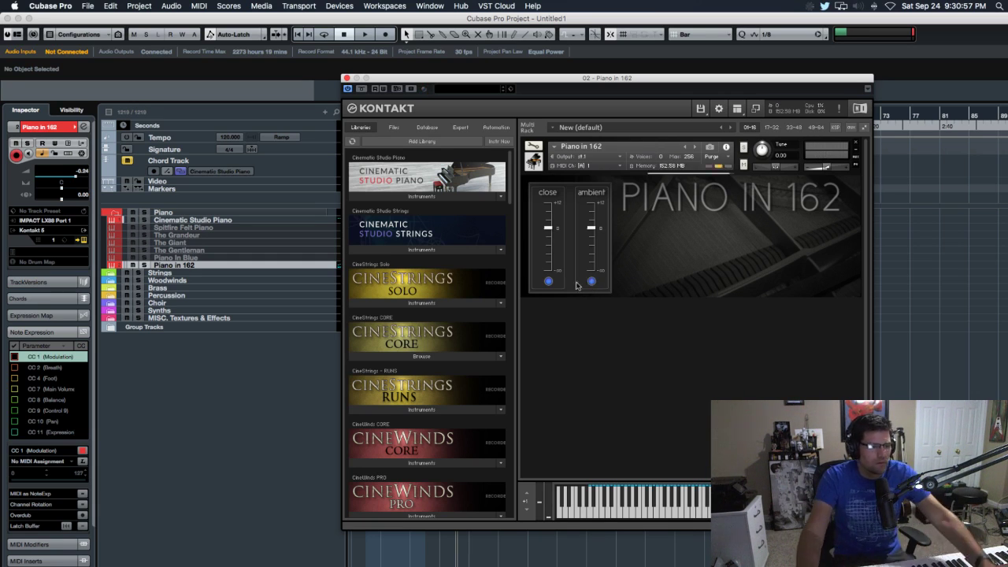
{"action": "left_click", "coordinate": [548, 281]}
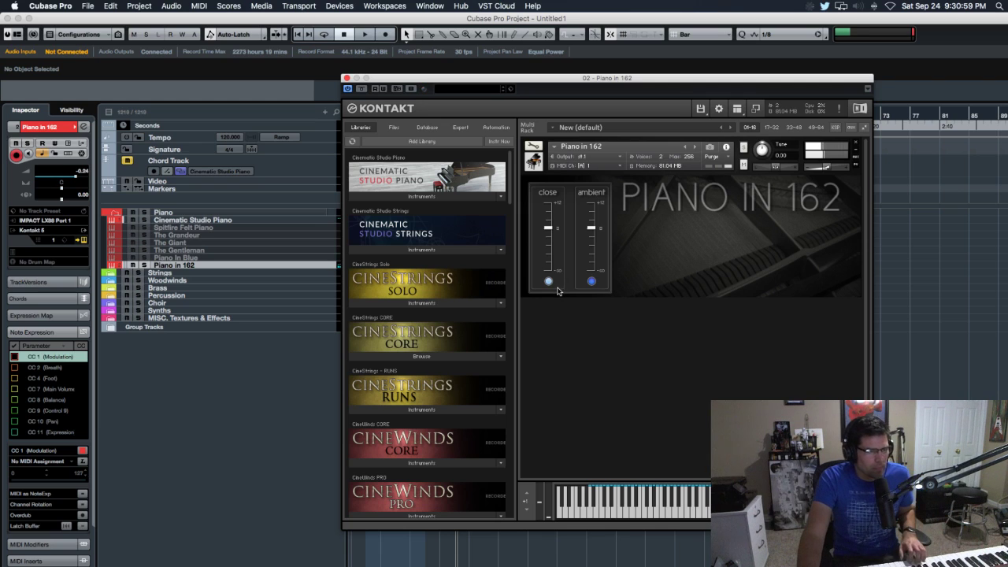
{"action": "left_click", "coordinate": [548, 281]}
{"action": "left_click", "coordinate": [591, 281]}
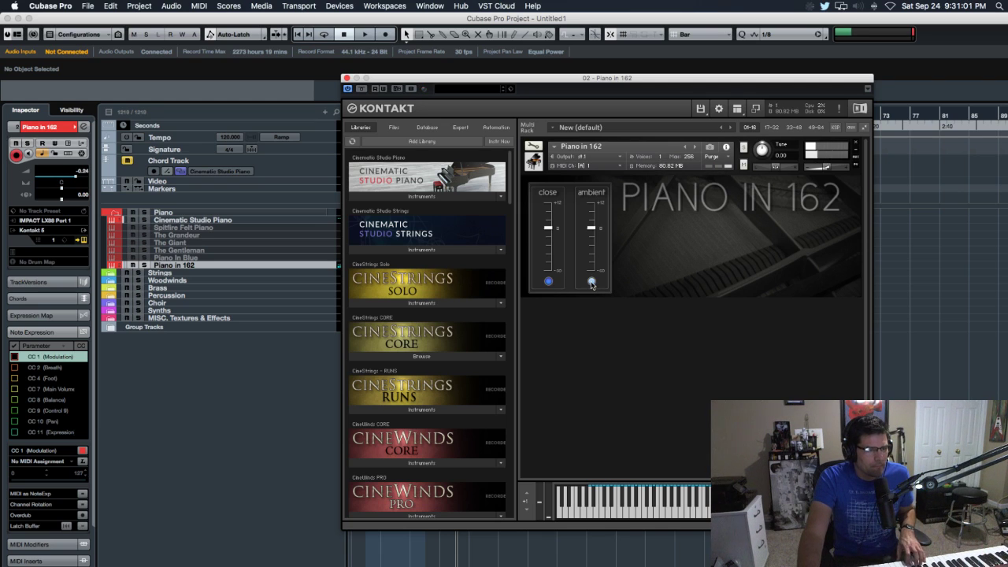
{"action": "left_click", "coordinate": [591, 282]}
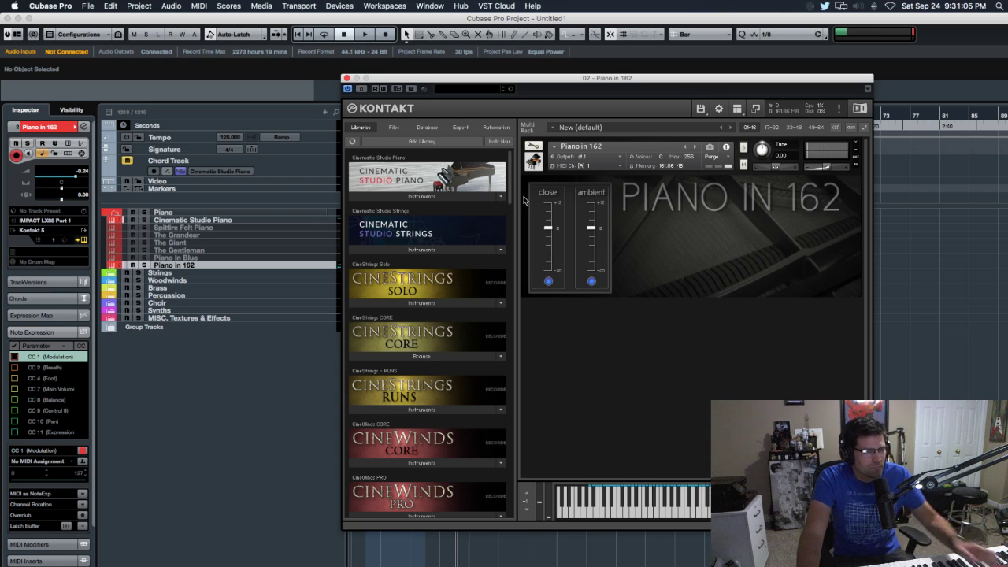
Close and disable Piano in 162, and expand the Strings folder and its Cinematic Studio Strings subfolder
{"action": "left_click", "coordinate": [347, 79]}
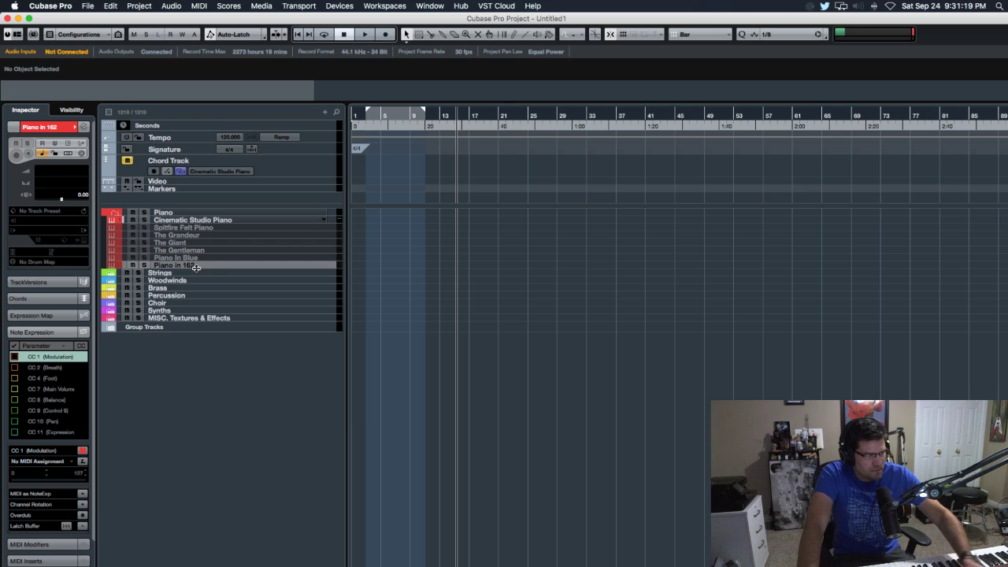
{"action": "left_click", "coordinate": [110, 274]}
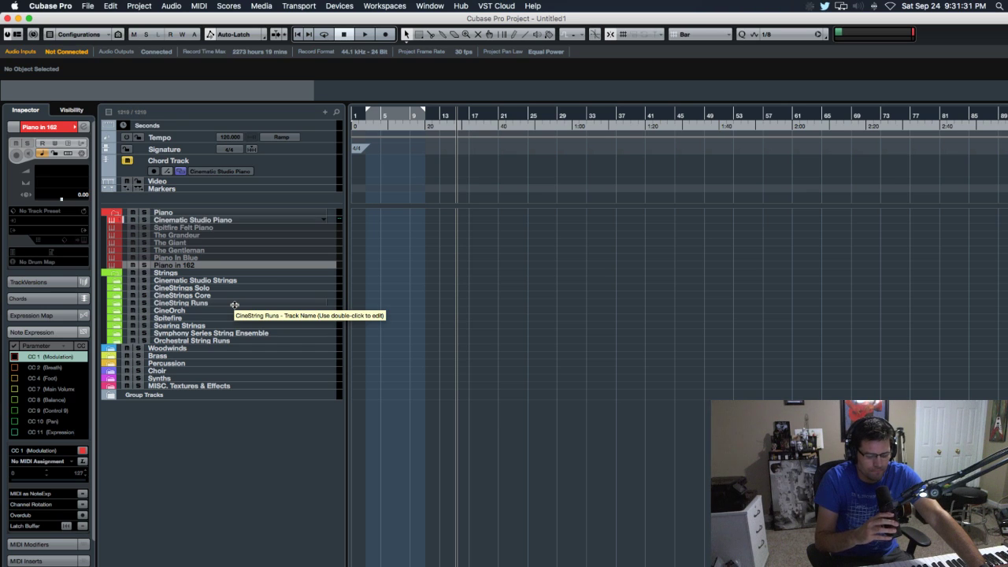
{"action": "left_click", "coordinate": [116, 285]}
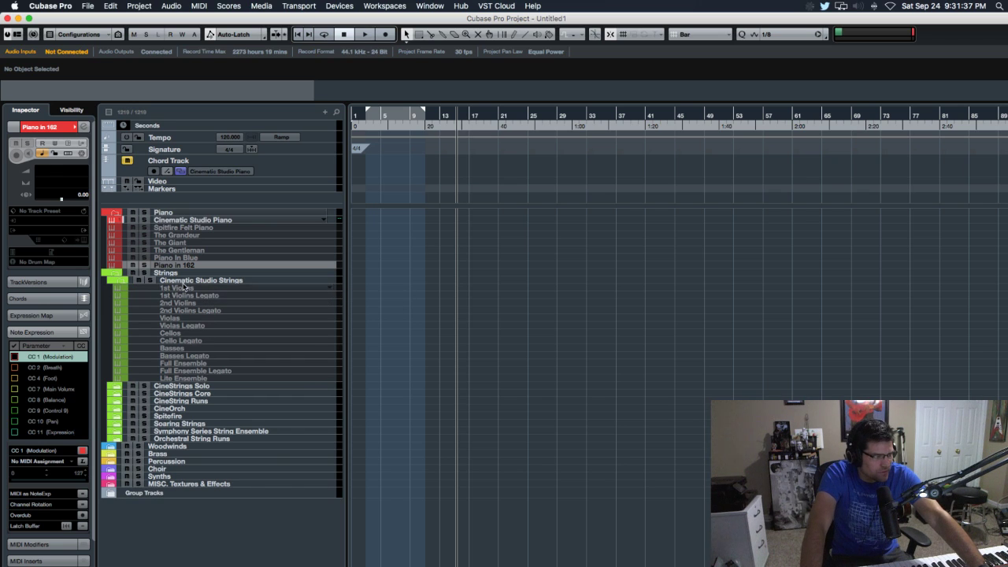
Enable the Lite Ensemble track of Cinematic Studio Strings, review its Kontakt instrument and close the window
{"action": "left_click", "coordinate": [204, 378]}
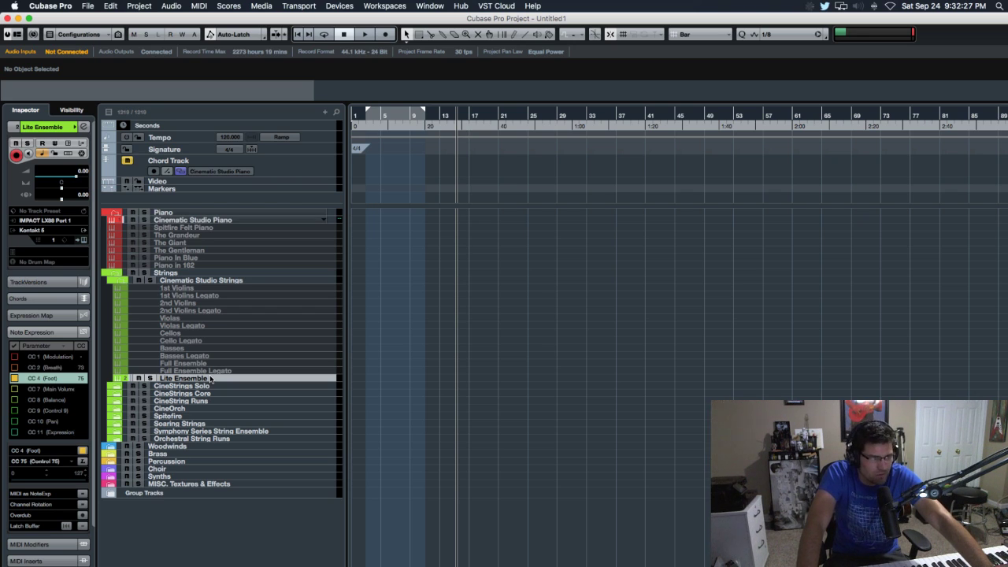
{"action": "left_click", "coordinate": [87, 242]}
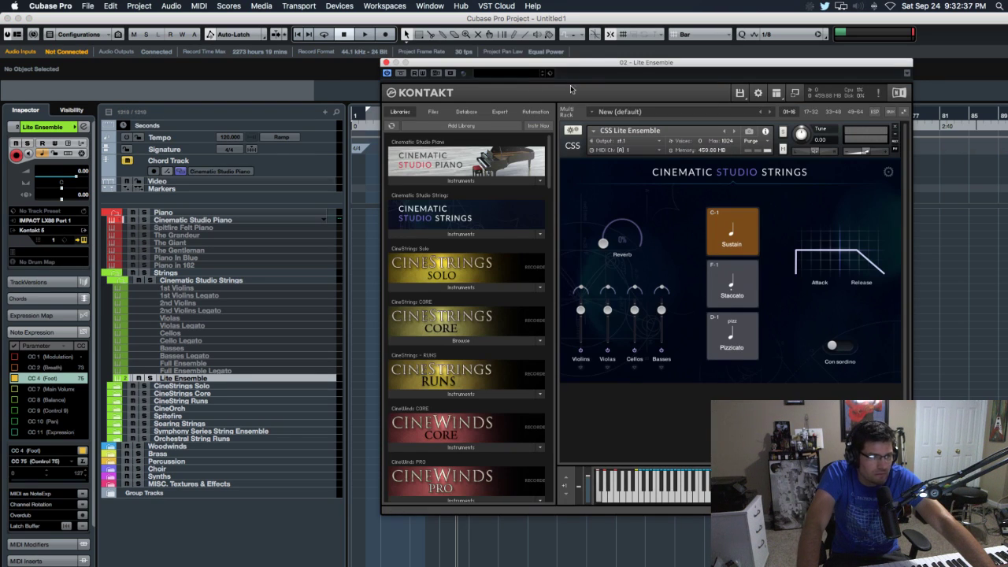
{"action": "left_click_drag", "start_coordinate": [595, 65], "coordinate": [595, 73]}
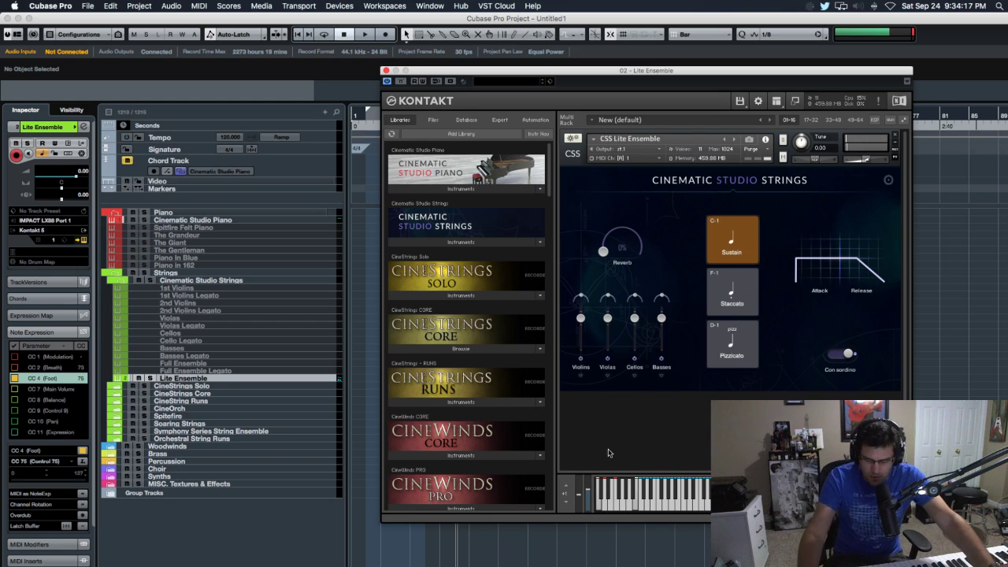
{"action": "left_click", "coordinate": [386, 70]}
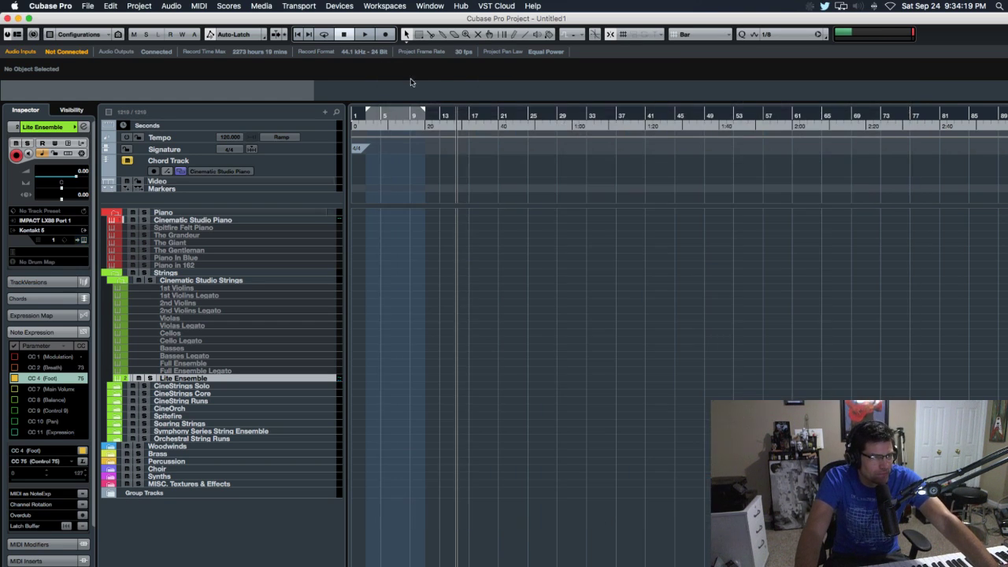
Set the buffer size of the Multi-Output Device to 256 samples in the device setup and close the setup
{"action": "left_click", "coordinate": [339, 5]}
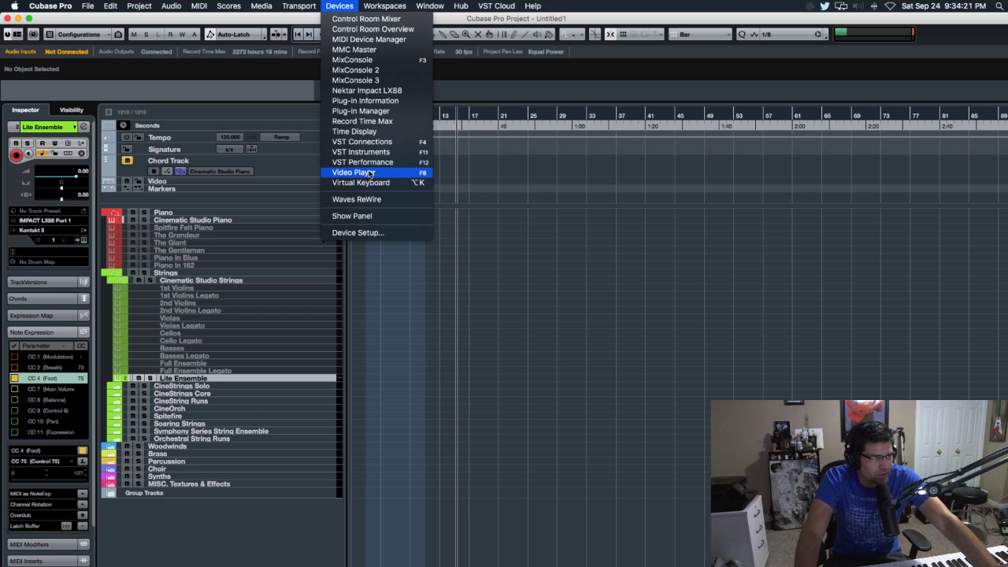
{"action": "left_click", "coordinate": [370, 230]}
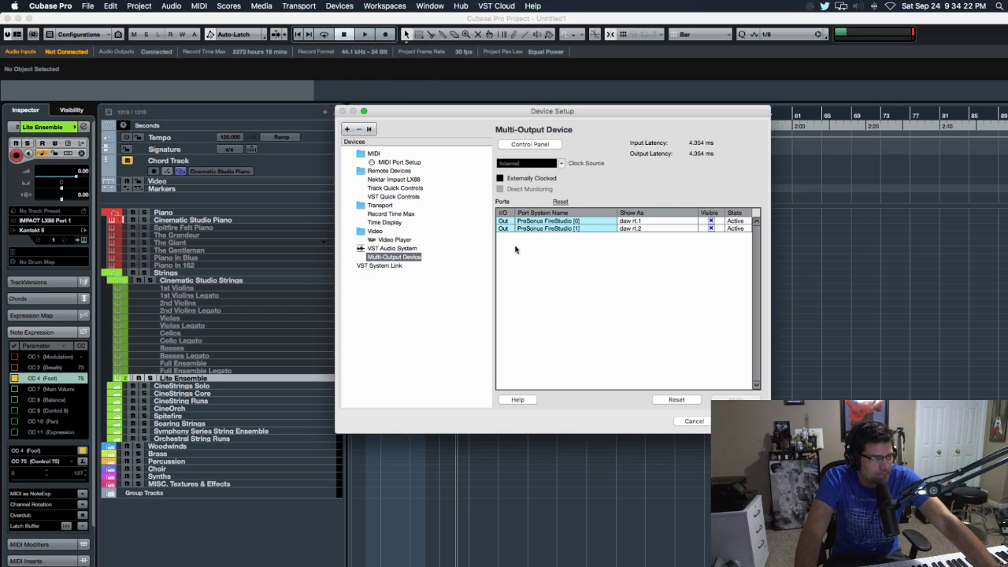
{"action": "left_click", "coordinate": [553, 146]}
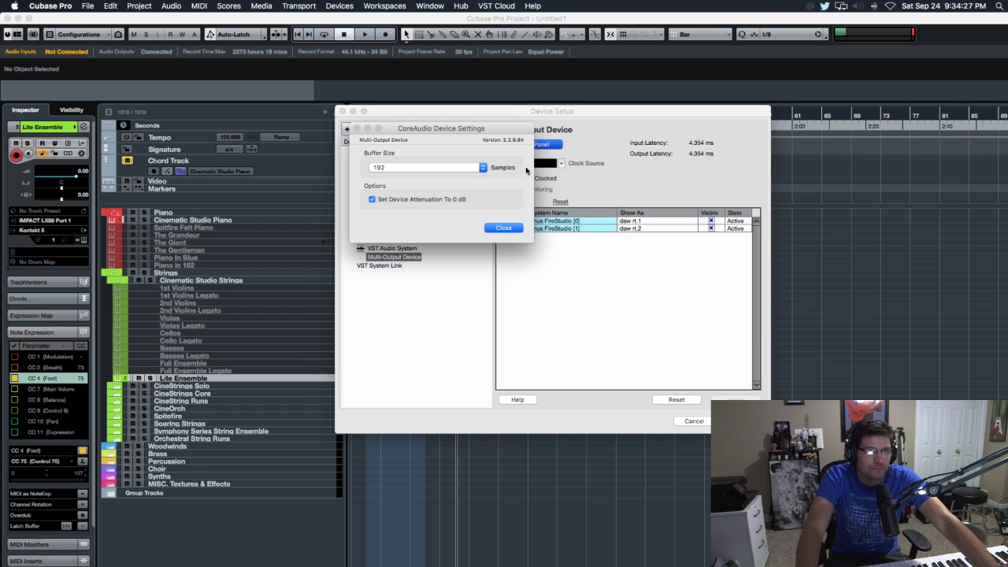
{"action": "left_click", "coordinate": [464, 167]}
{"action": "left_click", "coordinate": [462, 177]}
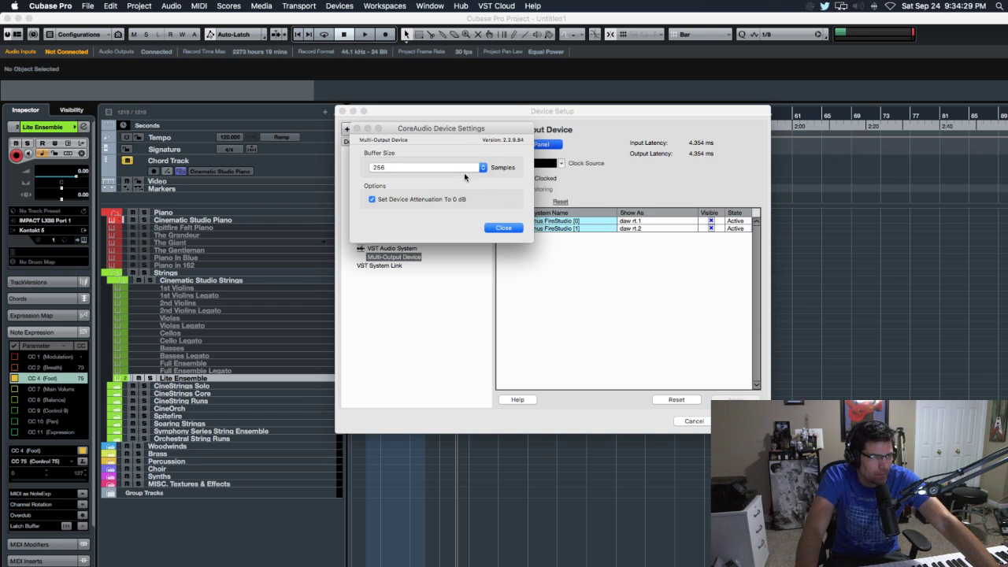
{"action": "left_click", "coordinate": [503, 227]}
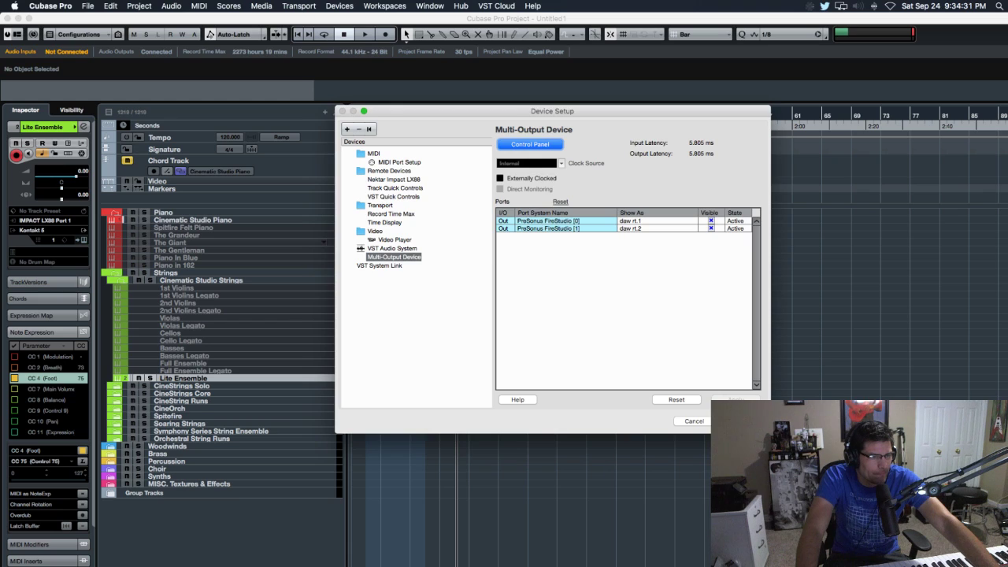
{"action": "key", "text": "Return"}
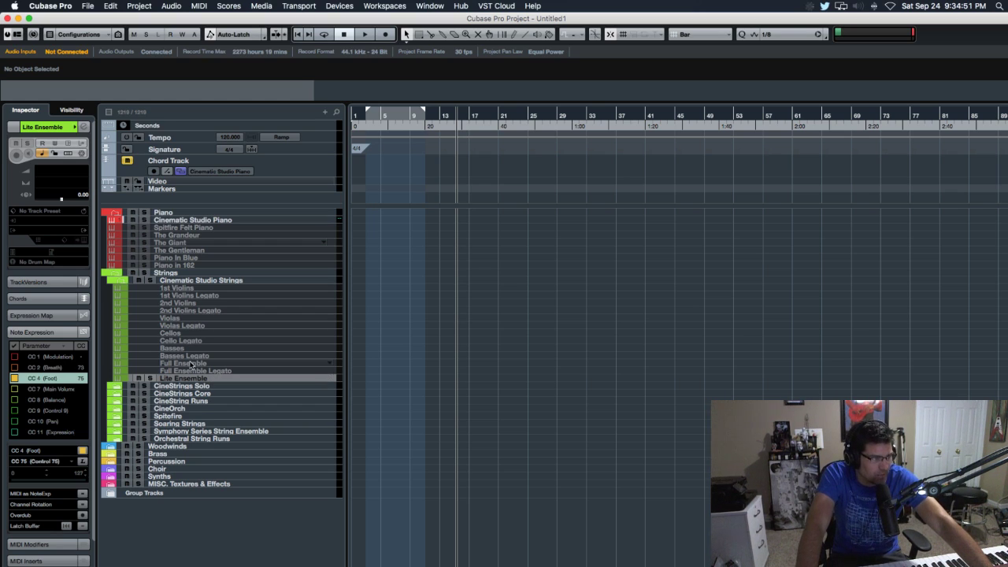
Collapse the Cinematic Studio Strings folder, then expand and select the CineStrings Solo folder
{"action": "left_click", "coordinate": [121, 285]}
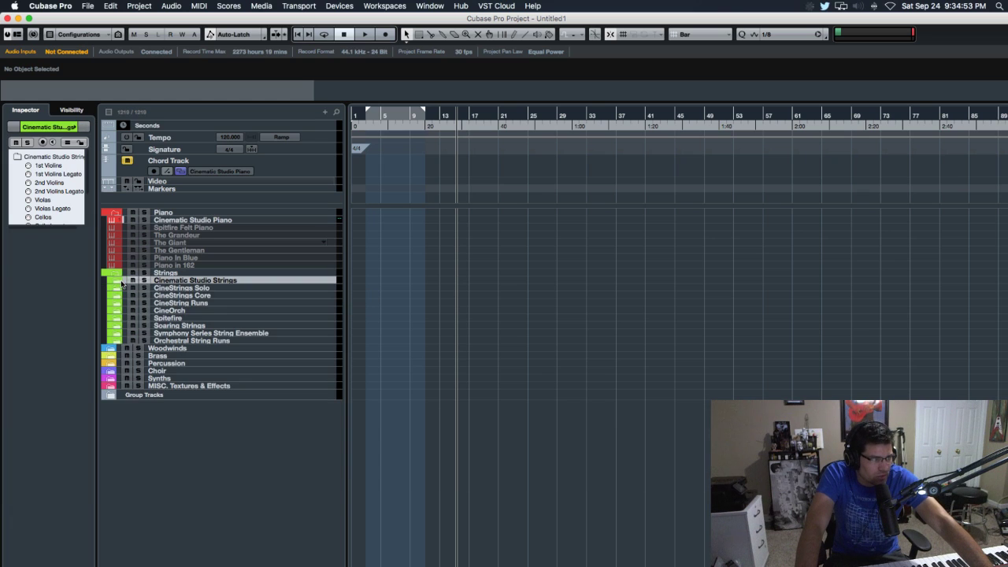
{"action": "left_click", "coordinate": [117, 290]}
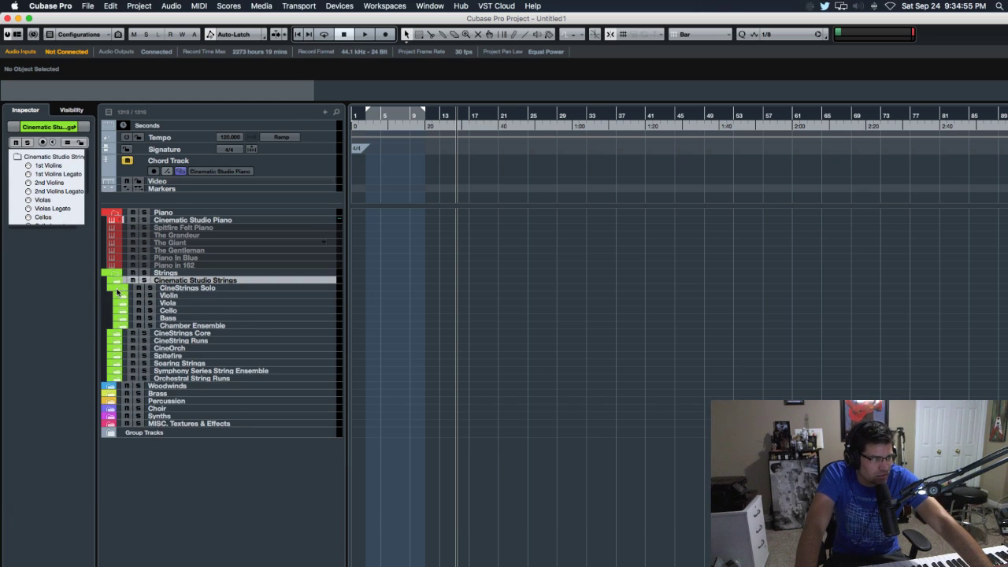
{"action": "left_click", "coordinate": [191, 290]}
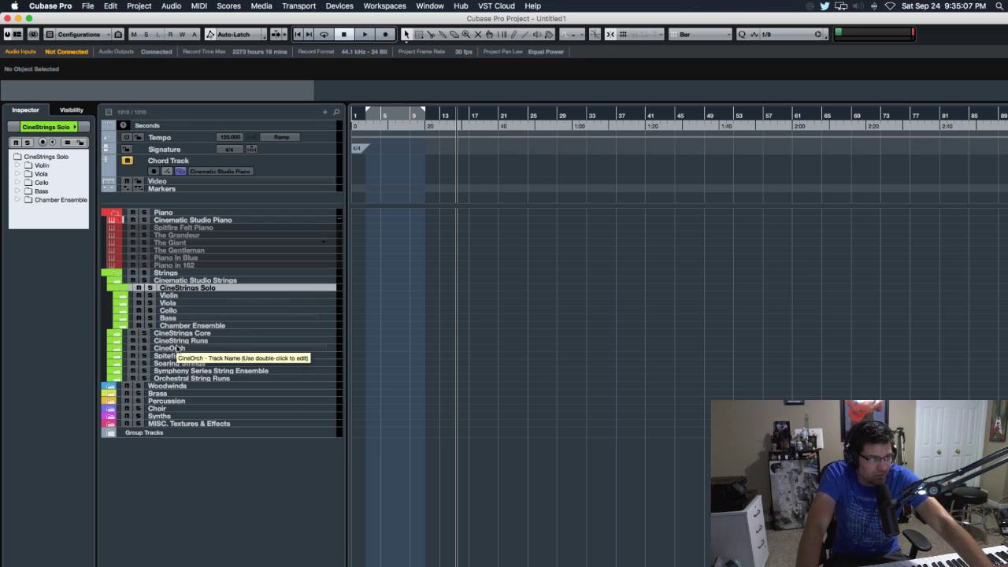
Expand the Violin, Viola, Cello and Bass subfolders of CineStrings Solo to review their articulation tracks
{"action": "left_click", "coordinate": [121, 298]}
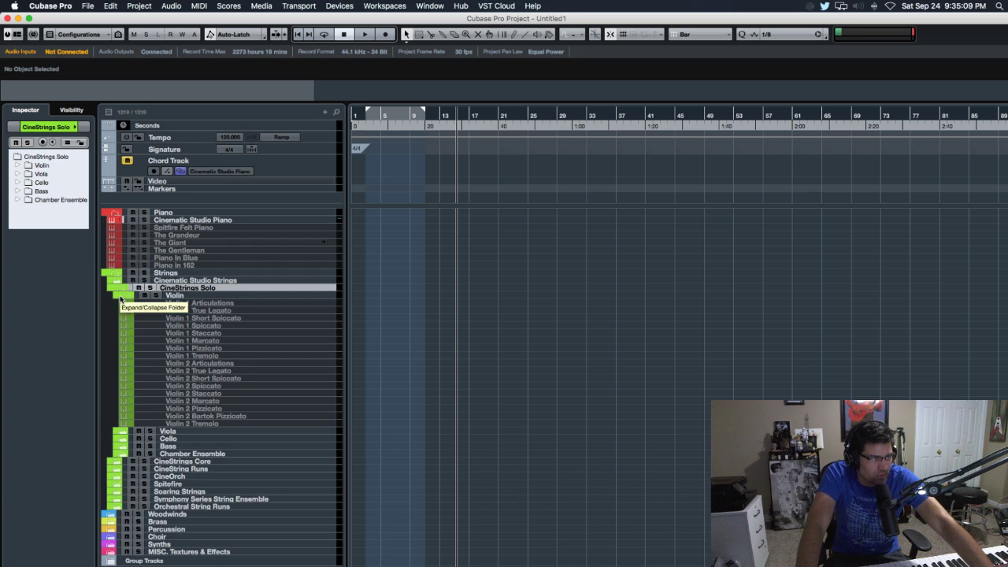
{"action": "left_click", "coordinate": [122, 432]}
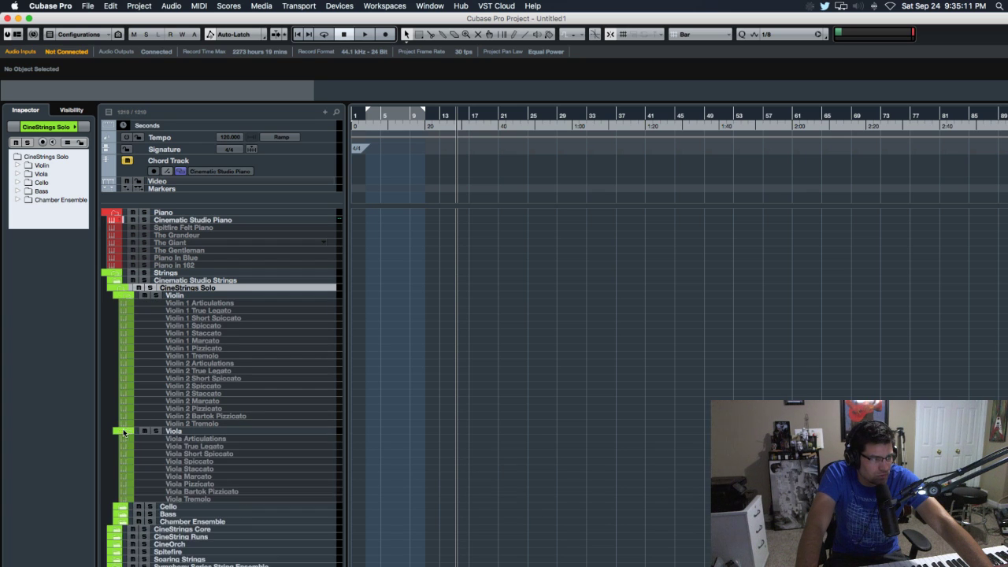
{"action": "scroll", "coordinate": [126, 394], "scroll_direction": "down", "scroll_amount": 3}
{"action": "left_click", "coordinate": [122, 419]}
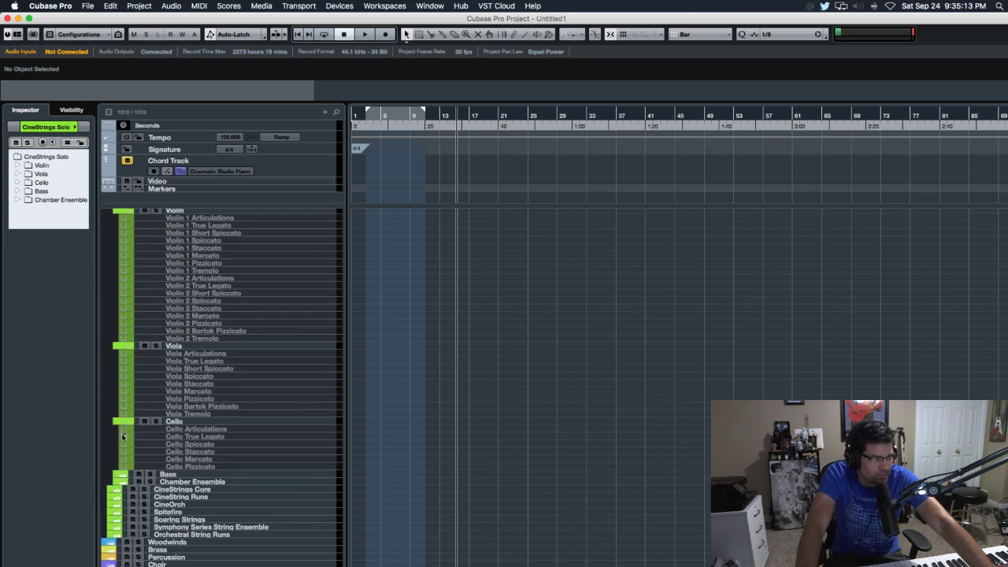
{"action": "scroll", "coordinate": [124, 433], "scroll_direction": "down", "scroll_amount": 2}
{"action": "left_click", "coordinate": [124, 426]}
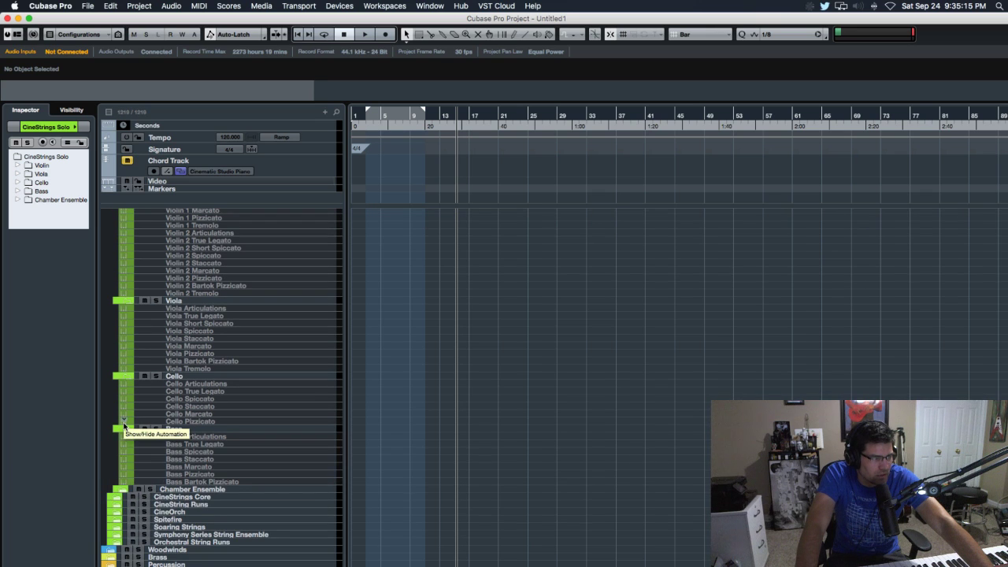
{"action": "scroll", "coordinate": [145, 319], "scroll_direction": "up", "scroll_amount": 5}
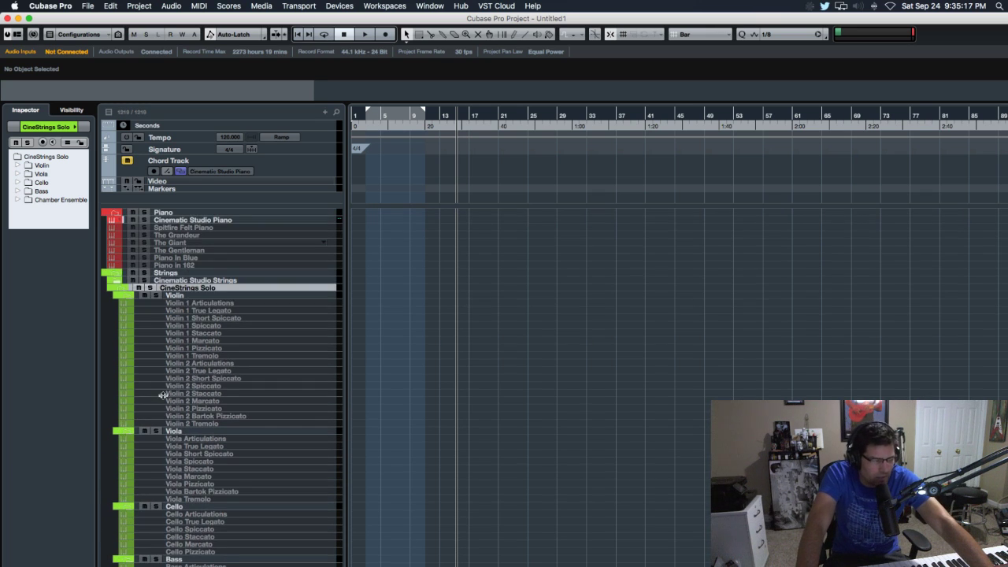
Collapse the Violin, Viola, Cello and Bass subfolders of CineStrings Solo
{"action": "left_click", "coordinate": [129, 297]}
{"action": "left_click", "coordinate": [129, 297]}
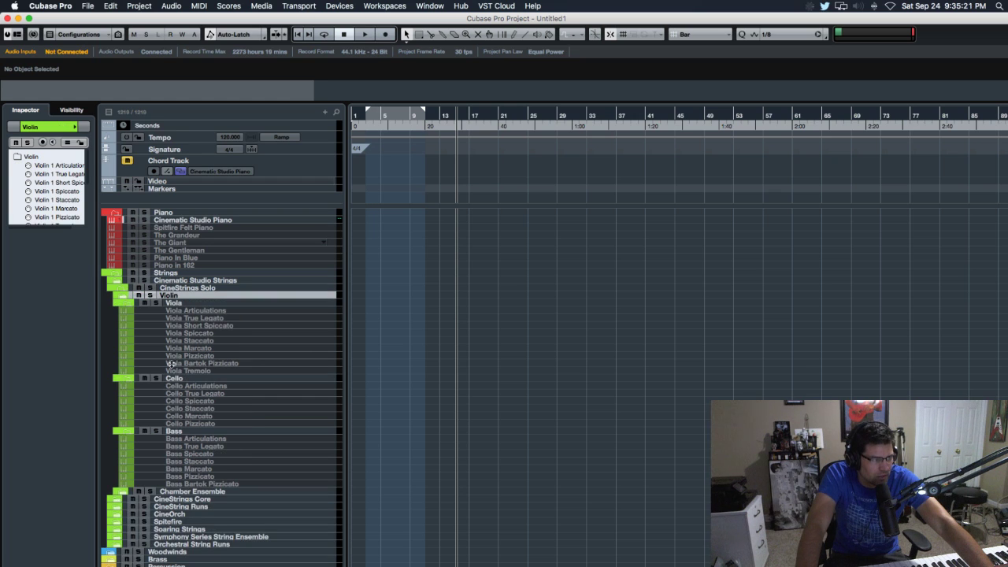
{"action": "left_click", "coordinate": [122, 303]}
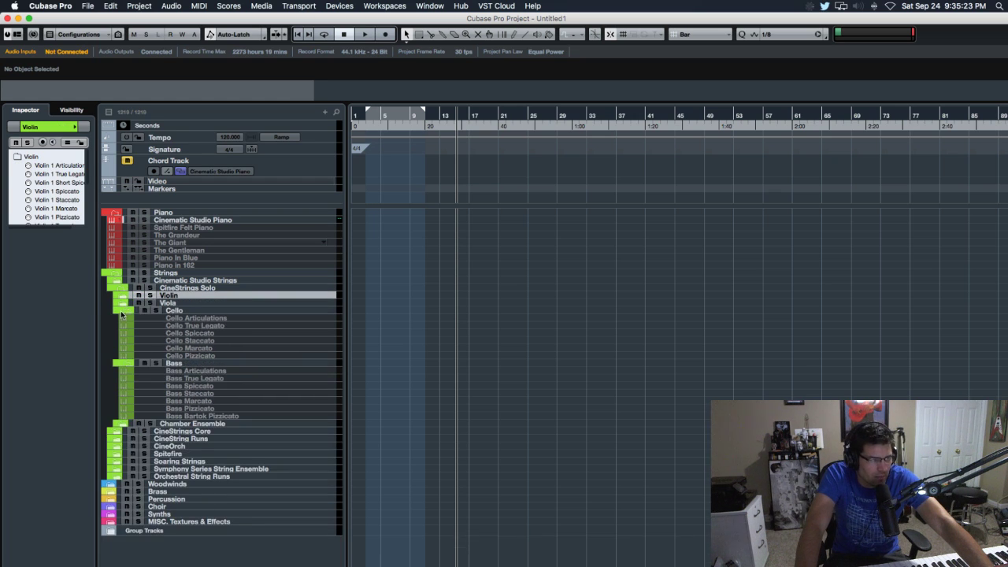
{"action": "left_click", "coordinate": [121, 311]}
{"action": "left_click", "coordinate": [123, 317]}
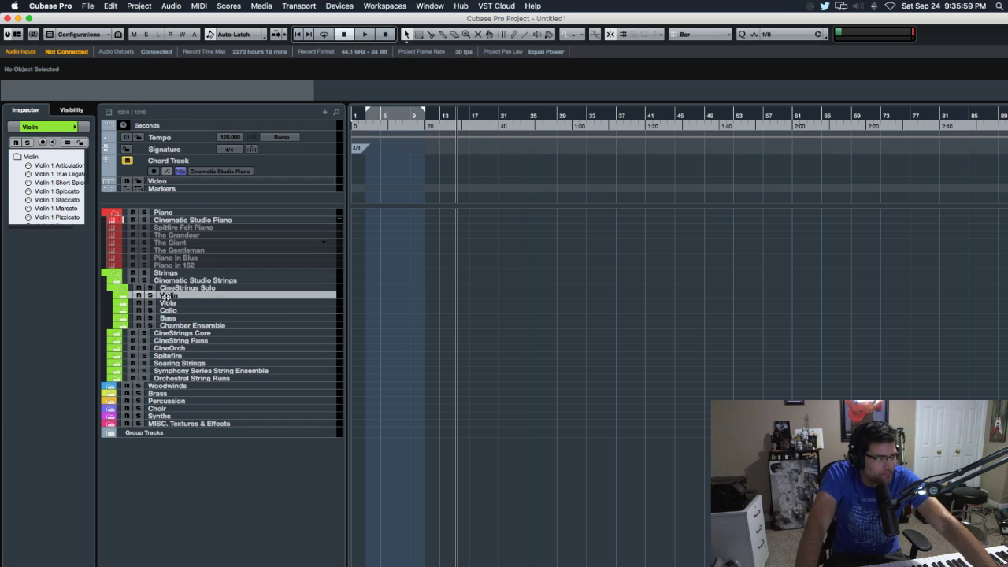
Review the Violin articulation tracks once more, and collapse the Violin and CineStrings Solo folders
{"action": "left_click", "coordinate": [122, 296]}
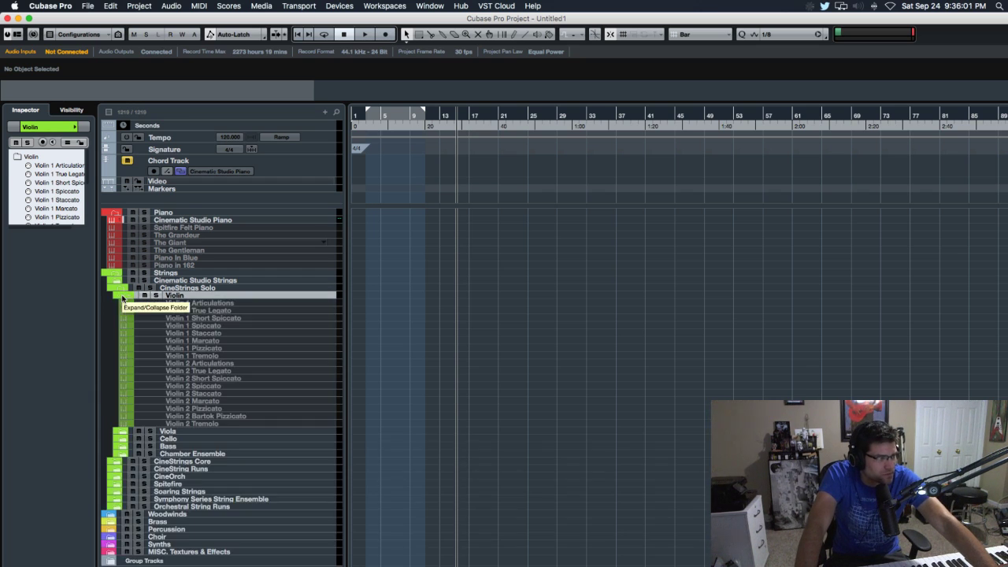
{"action": "left_click", "coordinate": [122, 296]}
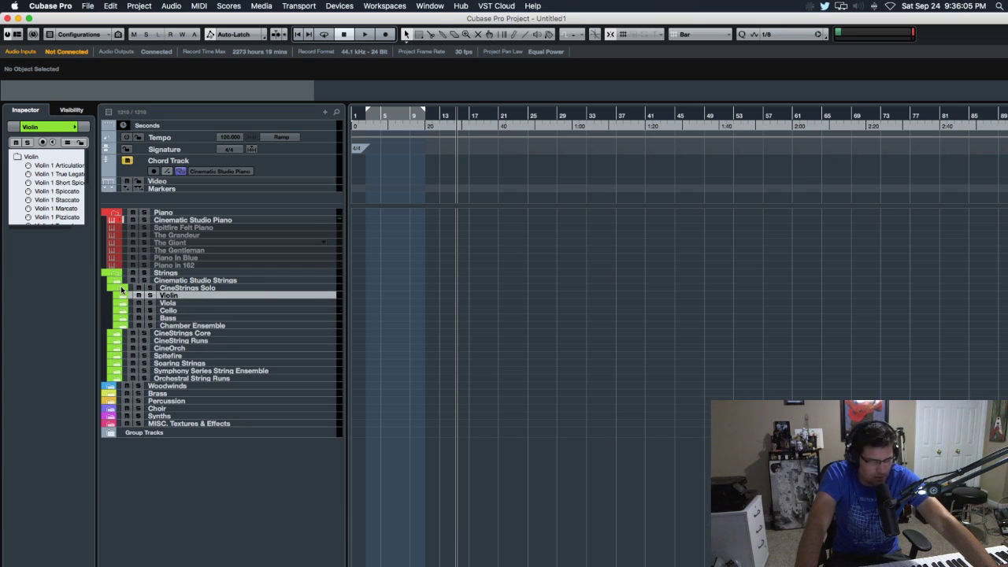
{"action": "left_click", "coordinate": [122, 289]}
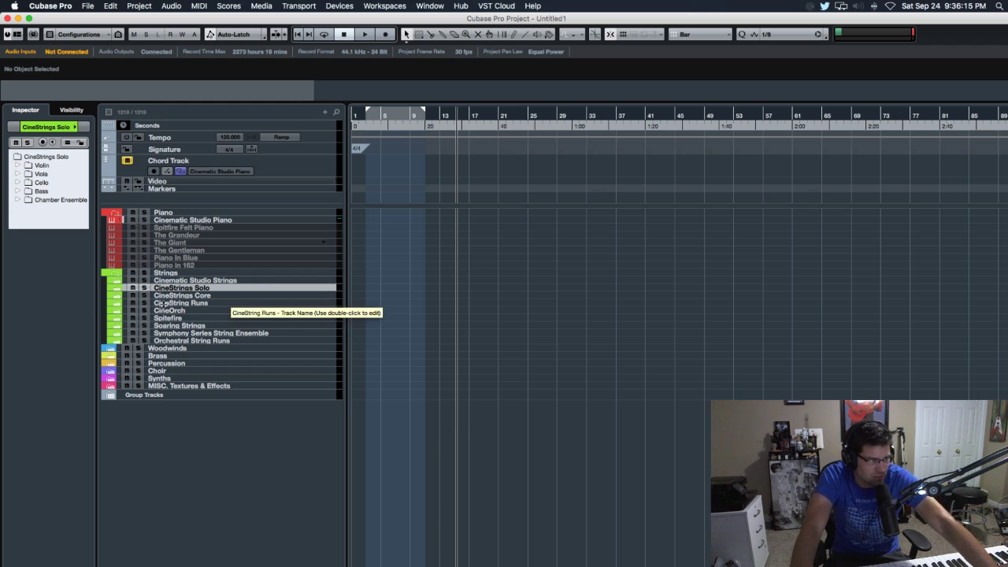
Review the tracks in the CineString Runs and CineOrch folders, collapsing each folder after viewing it
{"action": "left_click", "coordinate": [122, 305]}
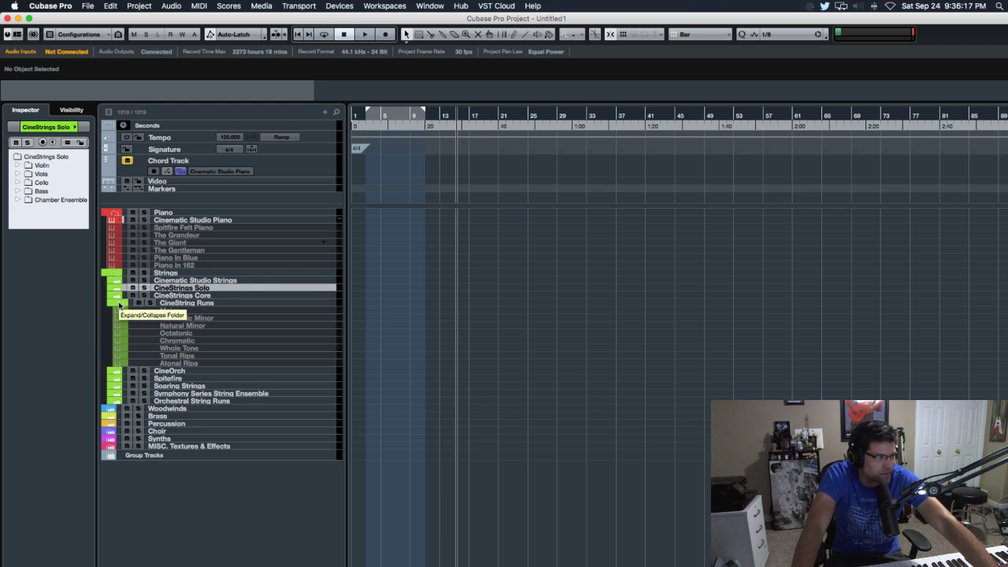
{"action": "left_click", "coordinate": [120, 306]}
{"action": "left_click", "coordinate": [116, 309]}
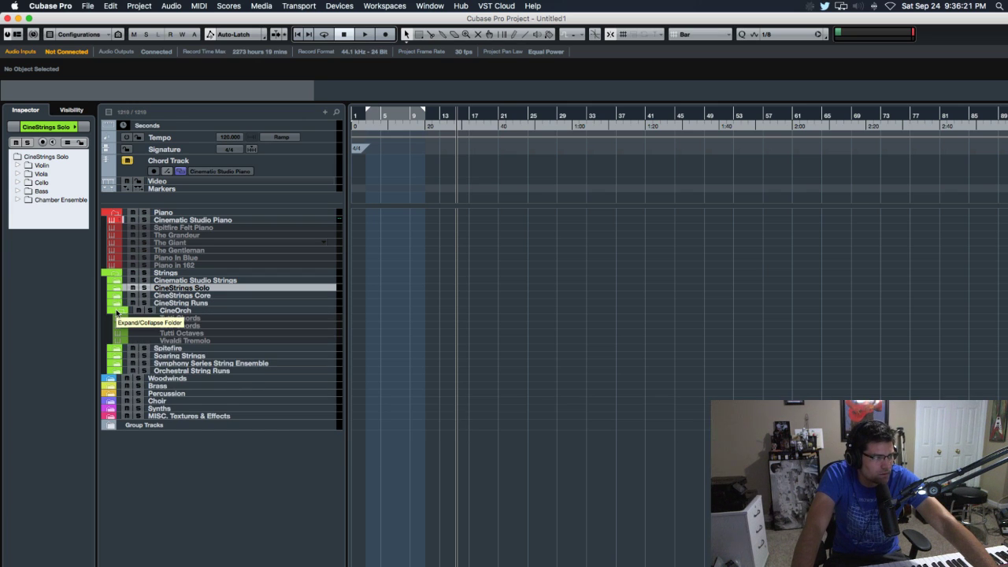
{"action": "left_click", "coordinate": [116, 312]}
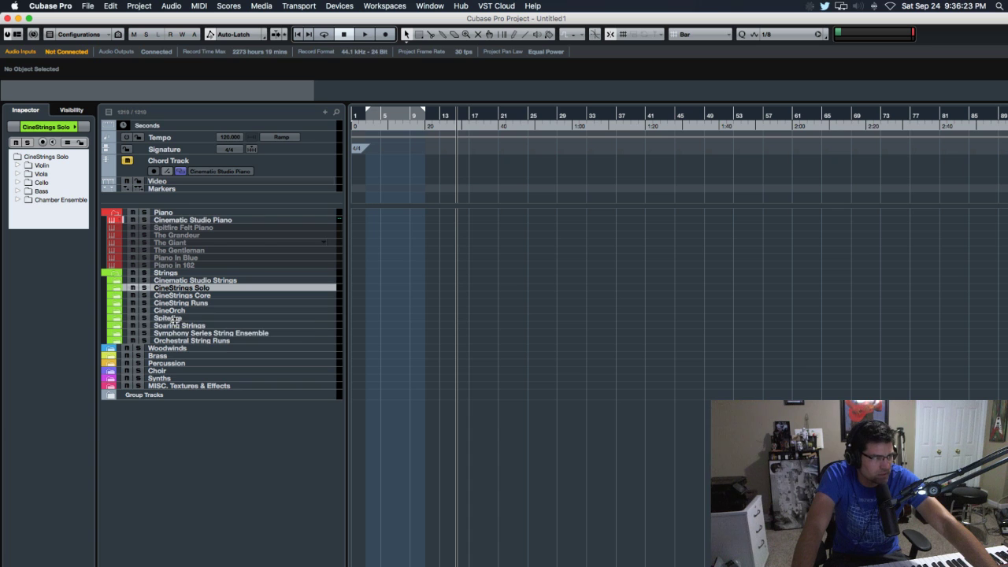
Expand the Spitefire folder, audition the Flaut and Pizzicato tracks of Albion Two, and collapse Albion Two
{"action": "left_click", "coordinate": [116, 317]}
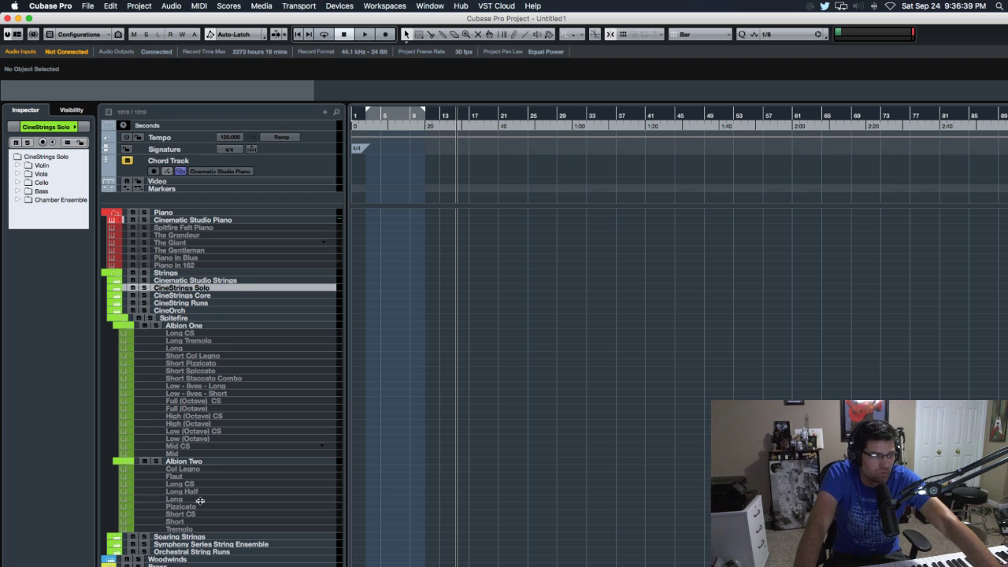
{"action": "left_click", "coordinate": [178, 478]}
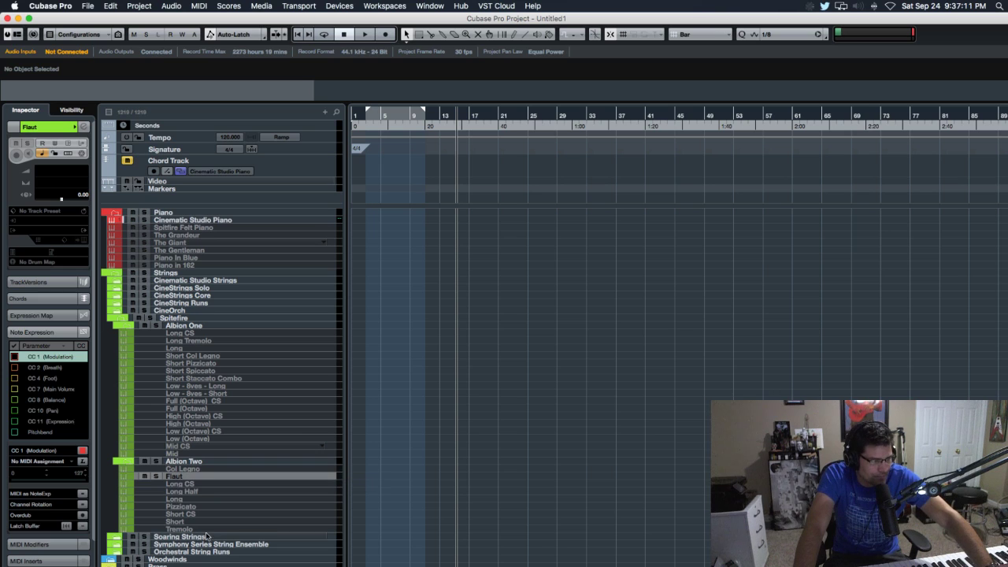
{"action": "left_click", "coordinate": [189, 508]}
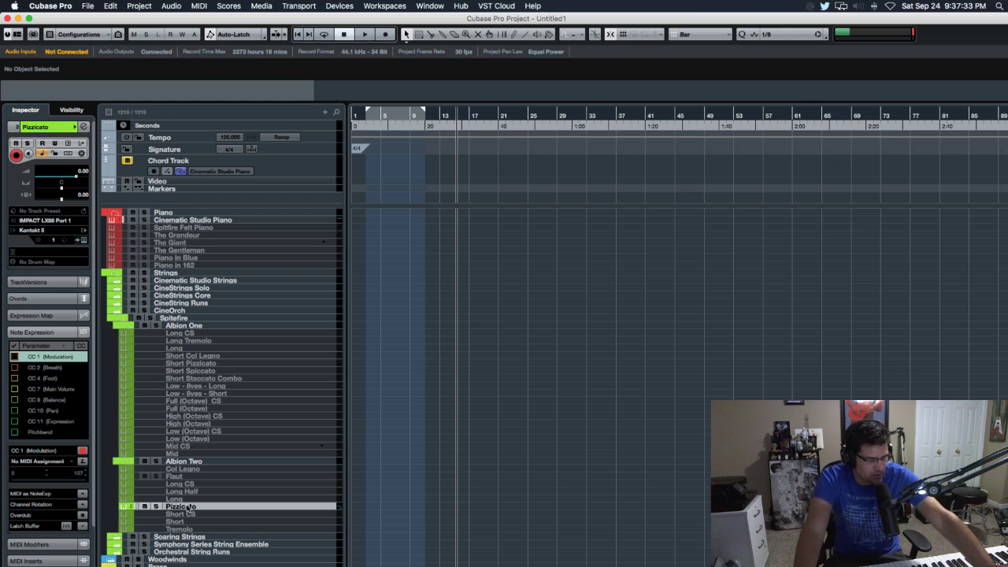
{"action": "left_click", "coordinate": [131, 460]}
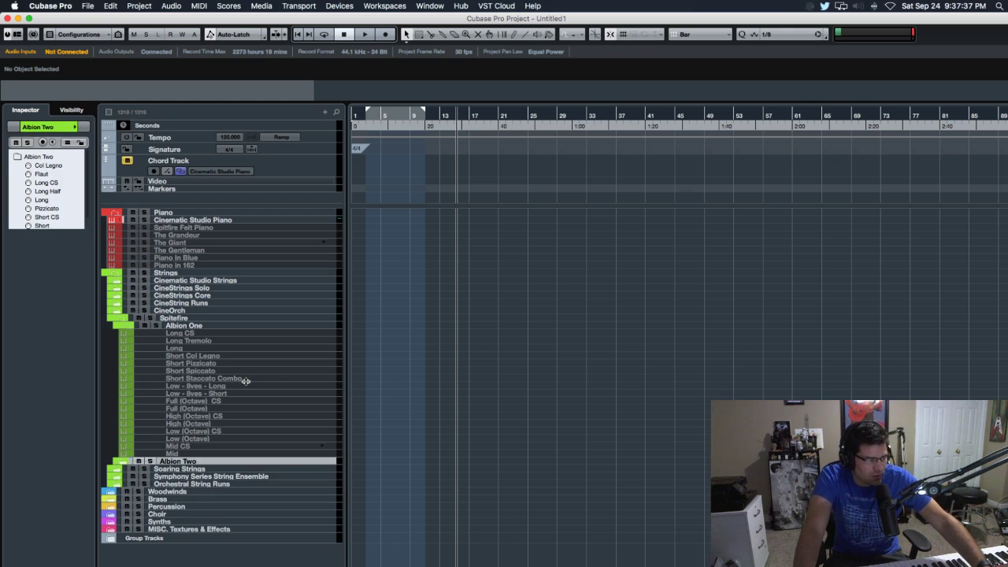
Audition the Long and Full (Octave) tracks of Albion One, and collapse the Albion One and Spitefire folders
{"action": "left_click", "coordinate": [192, 347]}
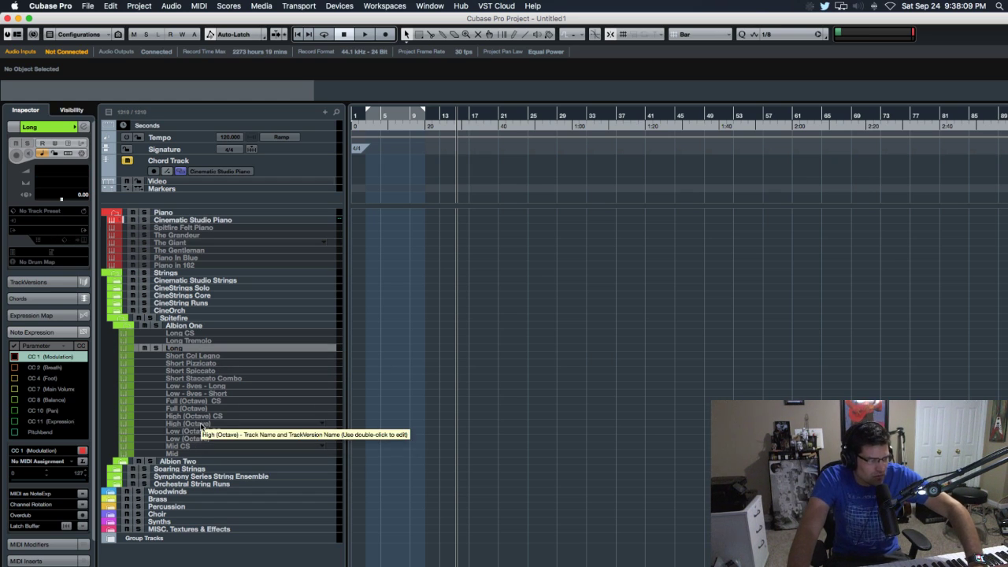
{"action": "left_click", "coordinate": [200, 408]}
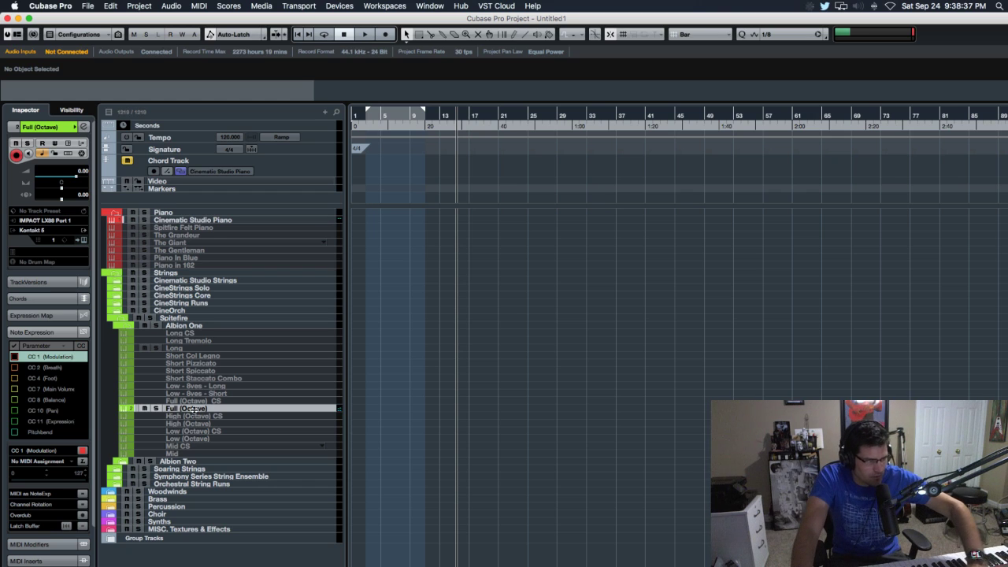
{"action": "left_click", "coordinate": [130, 327]}
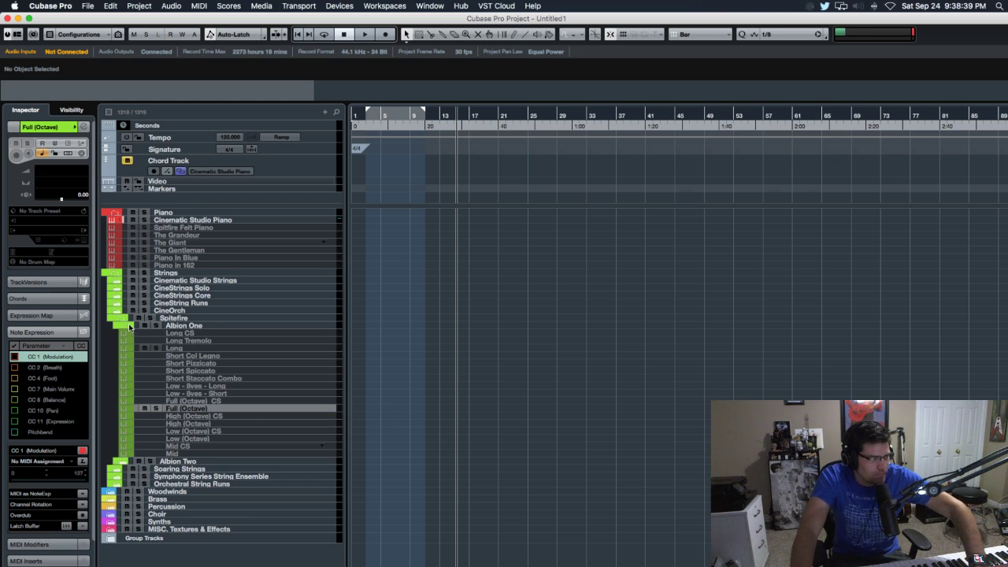
{"action": "left_click", "coordinate": [130, 327]}
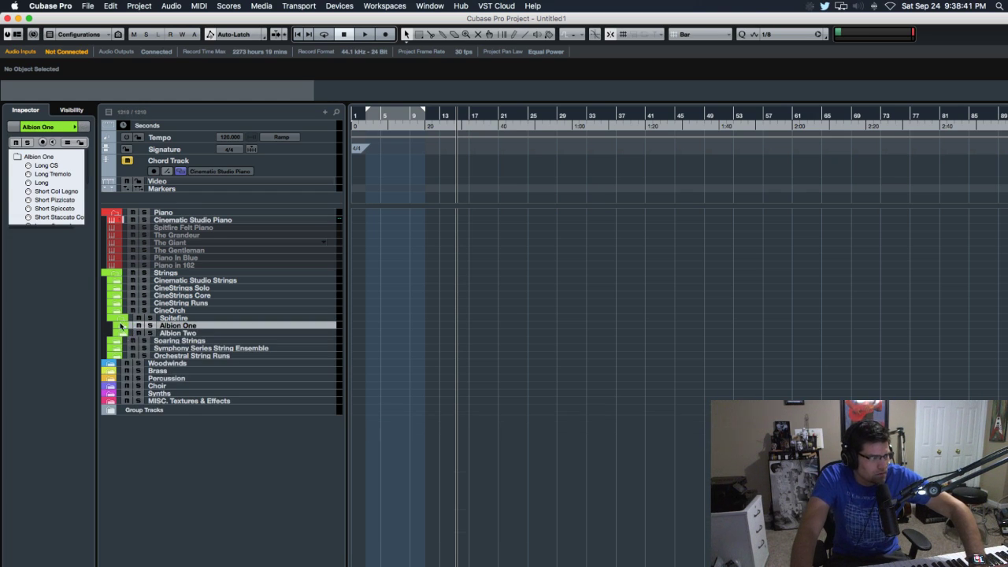
{"action": "left_click", "coordinate": [121, 319]}
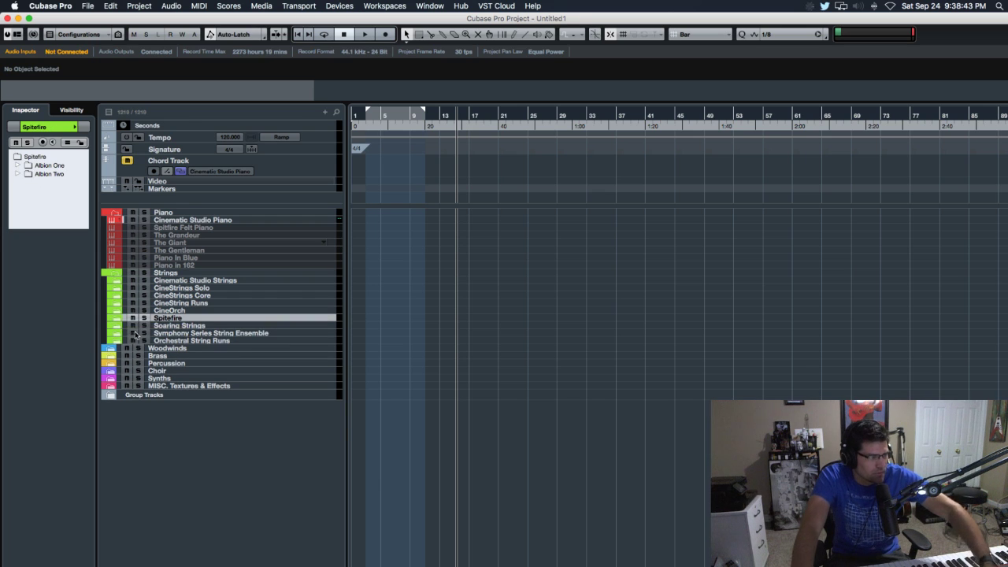
Expand the Soaring Strings folder and enable its All Strings Sustains (Soft) track for auditioning
{"action": "left_click", "coordinate": [115, 326]}
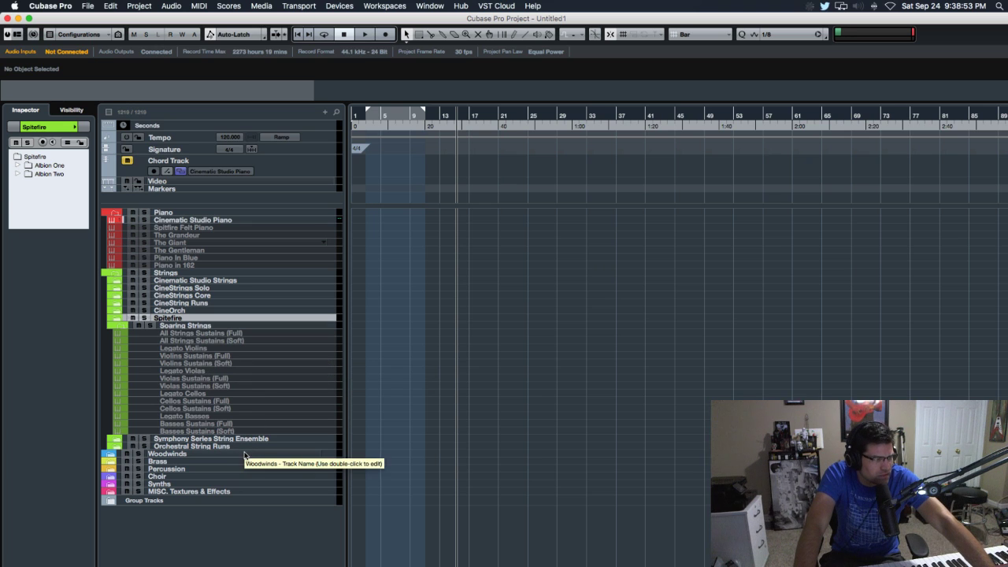
{"action": "left_click", "coordinate": [219, 341]}
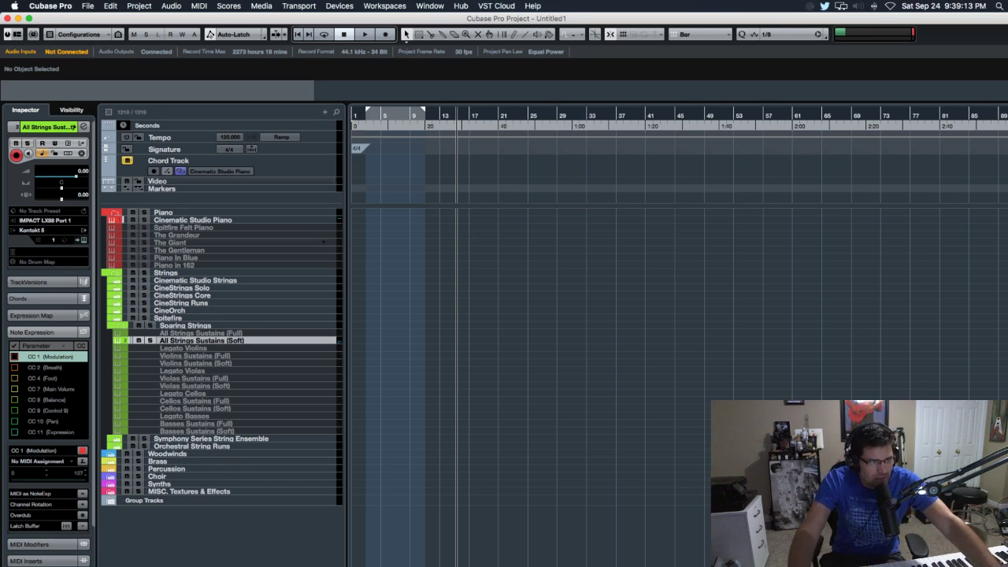
Try routing Soundflower (2ch) to the Multi-Output Device, and switch it back to PreSonus FireStudio
{"action": "left_click", "coordinate": [810, 6]}
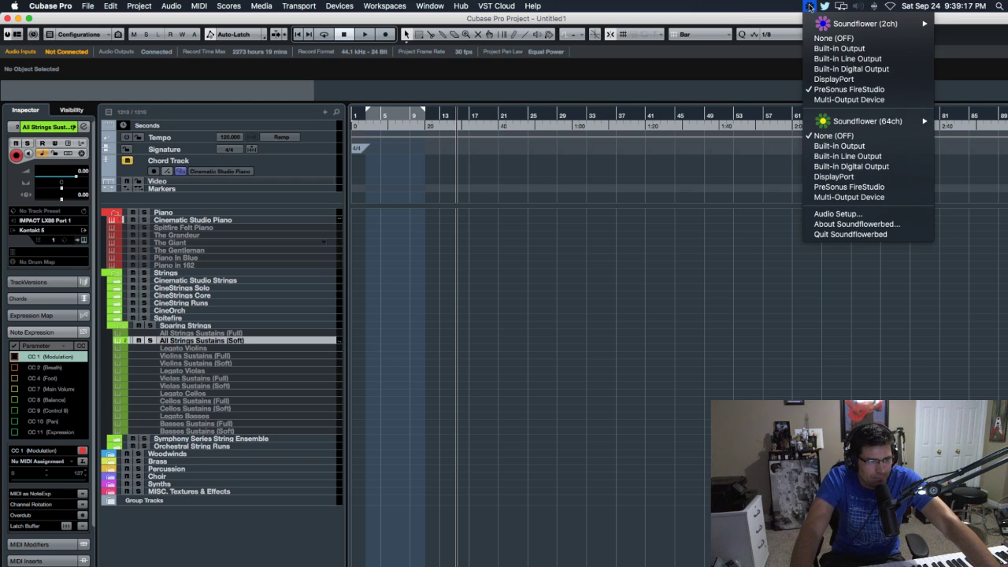
{"action": "left_click", "coordinate": [849, 99]}
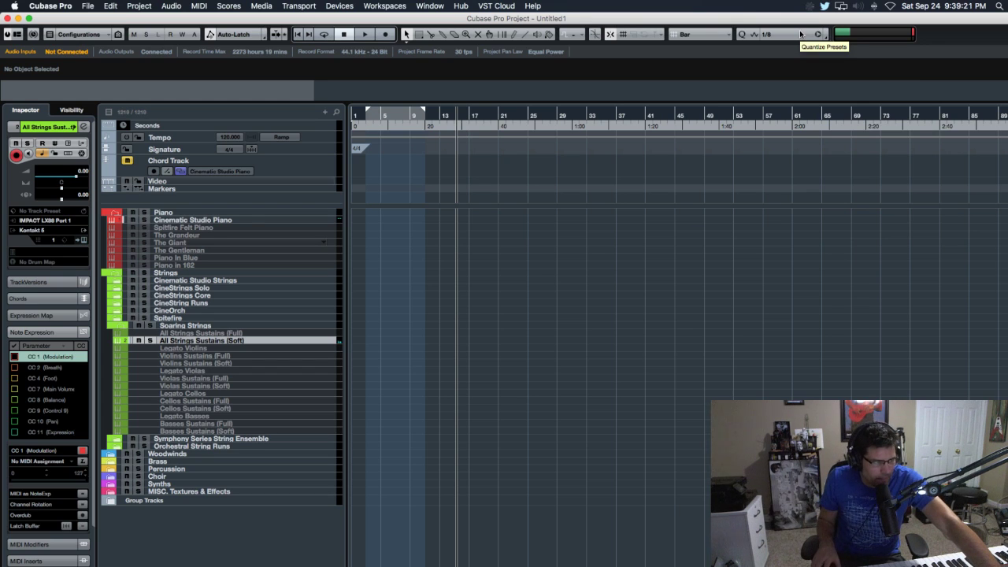
{"action": "left_click", "coordinate": [809, 5]}
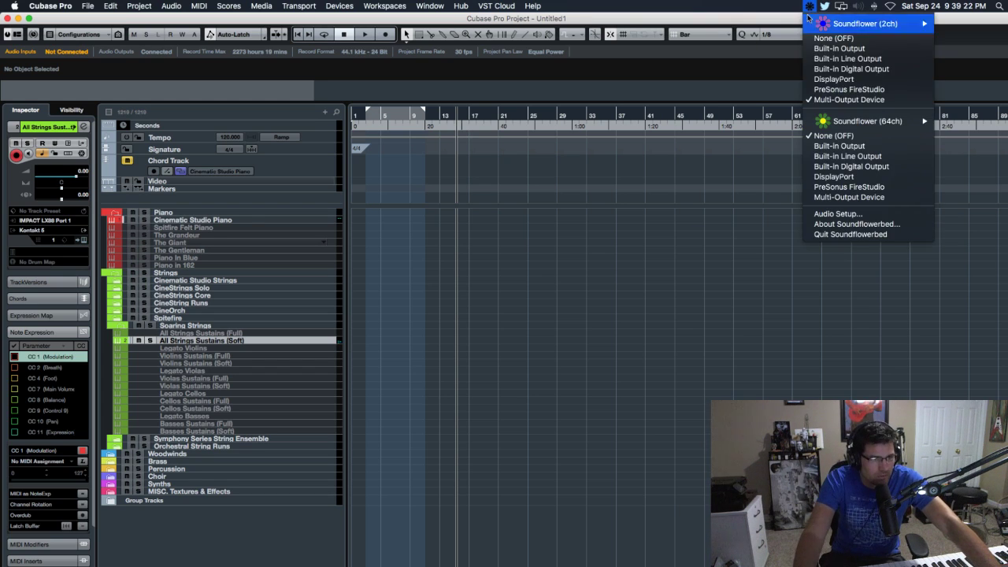
{"action": "left_click", "coordinate": [829, 90]}
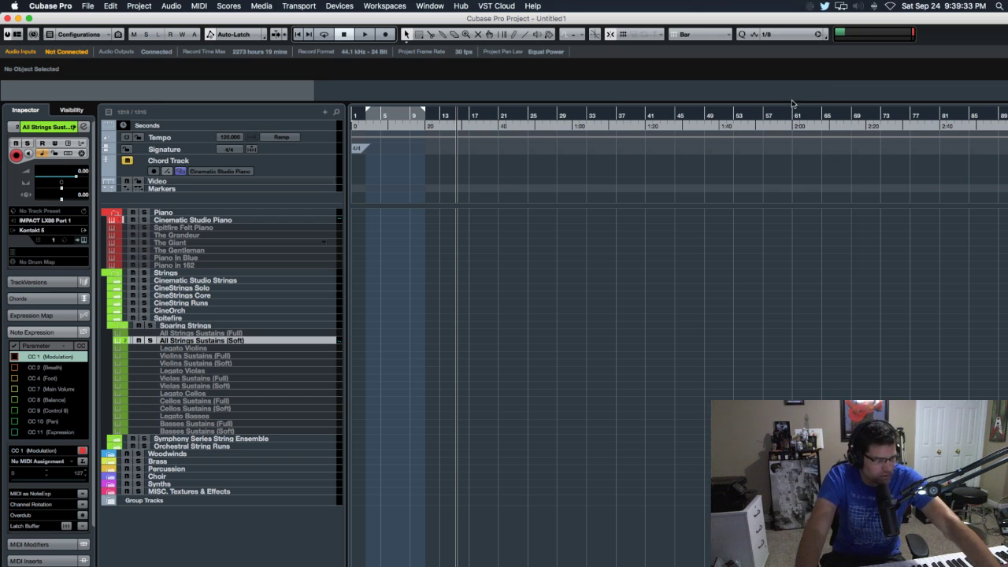
Disable All Strings Sustains (Soft), collapse Soaring Strings and expand the Symphony Series String Ensemble folder
{"action": "left_click", "coordinate": [252, 343]}
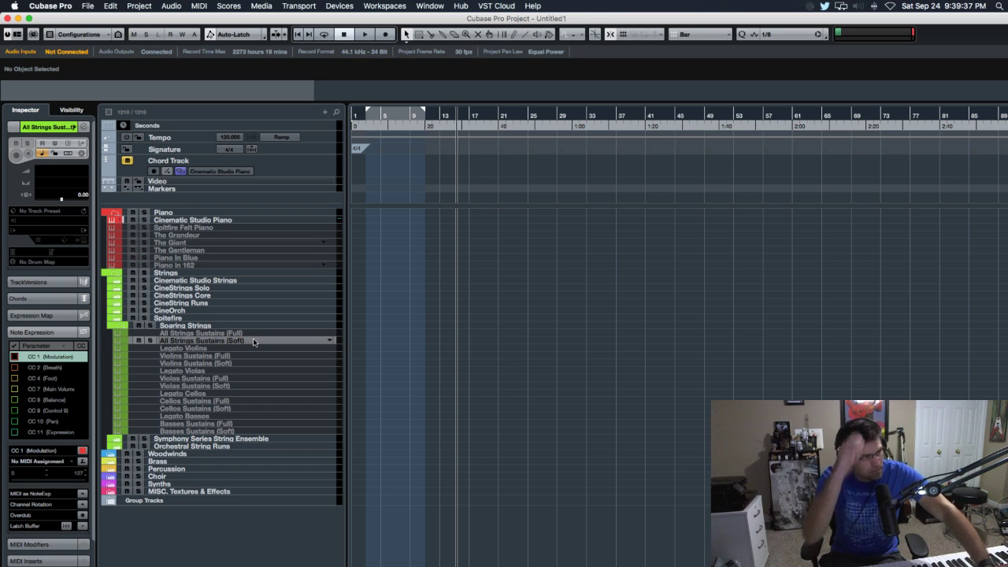
{"action": "left_click", "coordinate": [119, 325]}
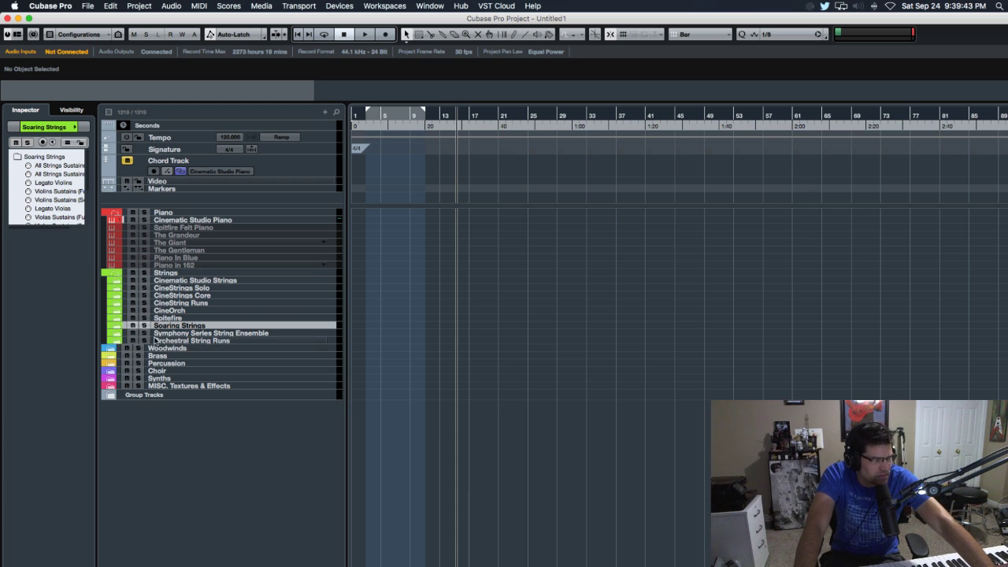
{"action": "left_click", "coordinate": [118, 334]}
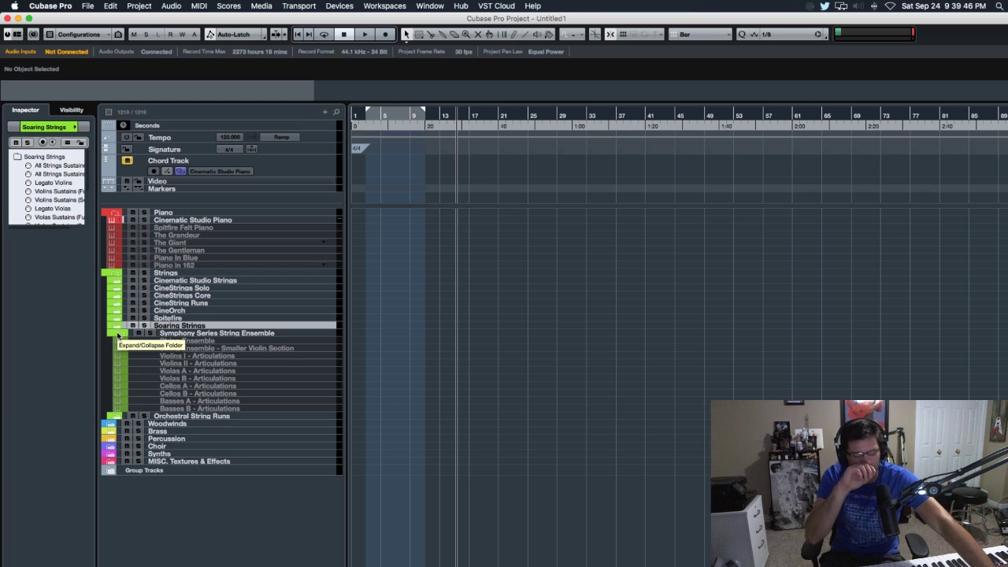
Enable the String Ensemble track, audition its Kontakt instrument with the Staccato articulation, and disable the track again
{"action": "left_click", "coordinate": [199, 342]}
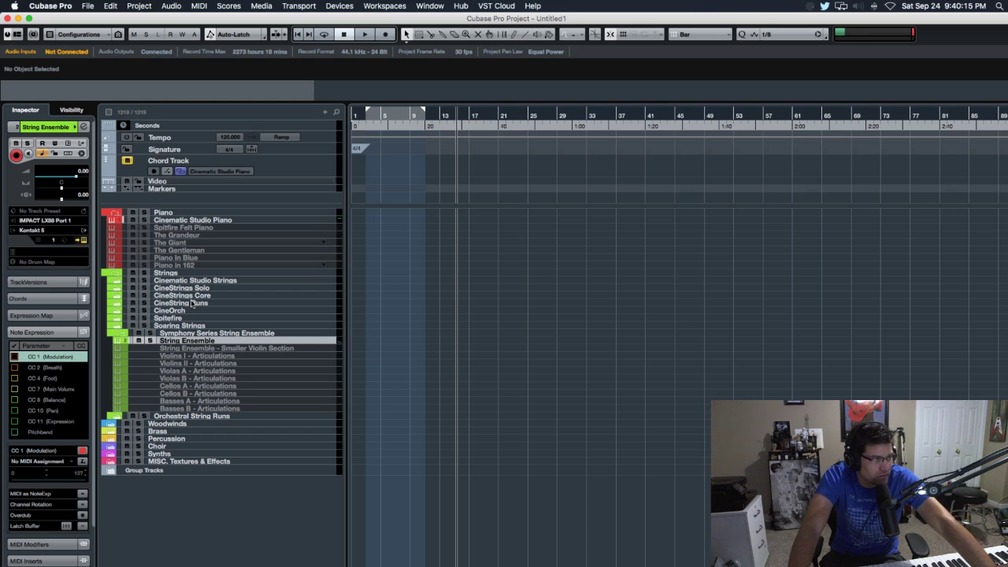
{"action": "key", "text": "Return"}
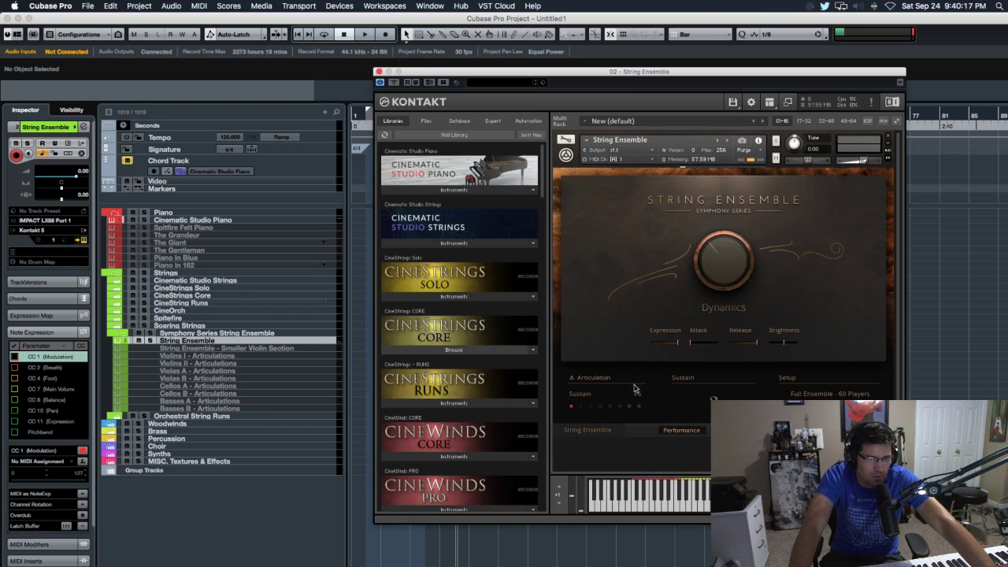
{"action": "left_click", "coordinate": [601, 407]}
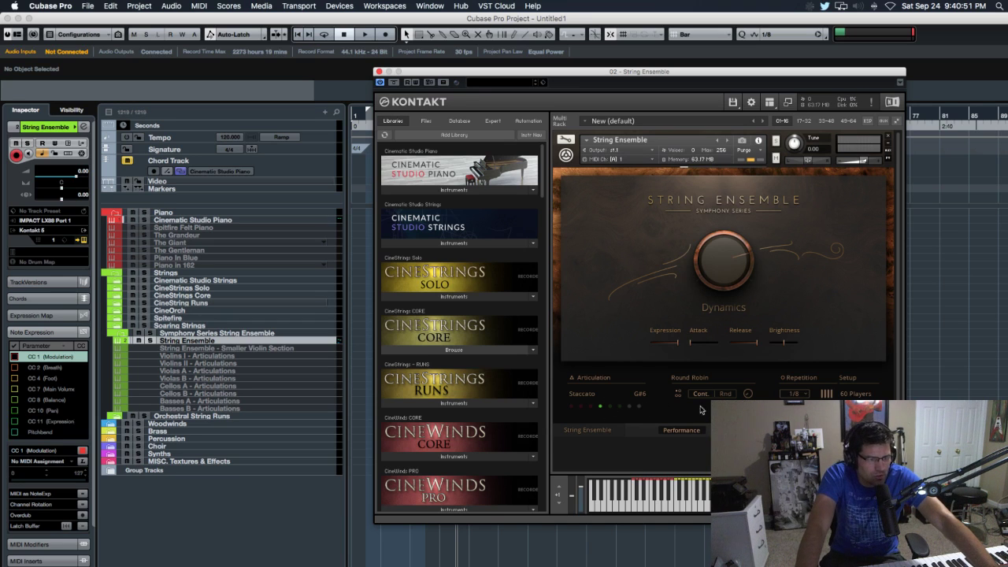
{"action": "left_click", "coordinate": [378, 72]}
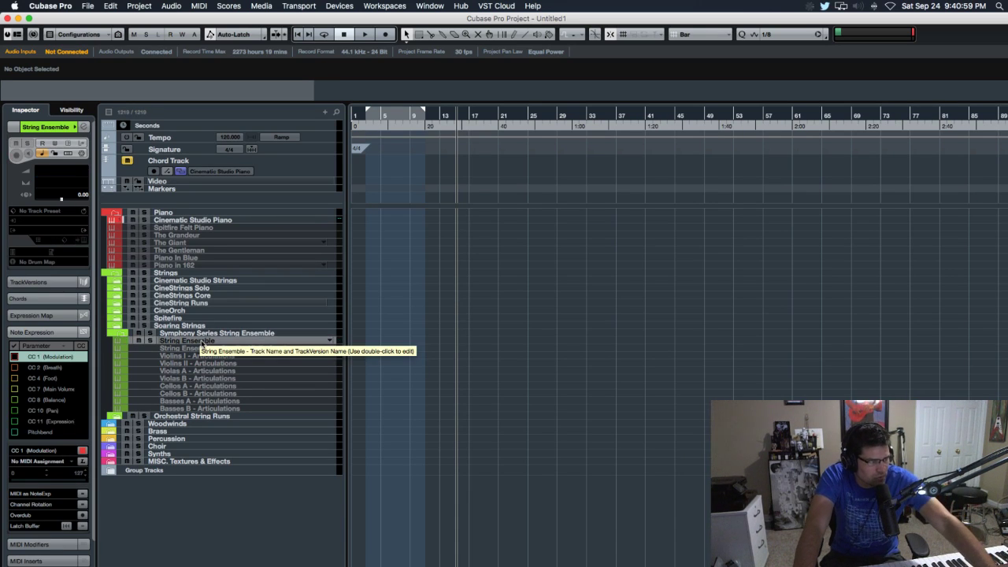
Collapse the Symphony Series String Ensemble folder and look through the tracks inside Orchestral String Runs
{"action": "left_click", "coordinate": [122, 335]}
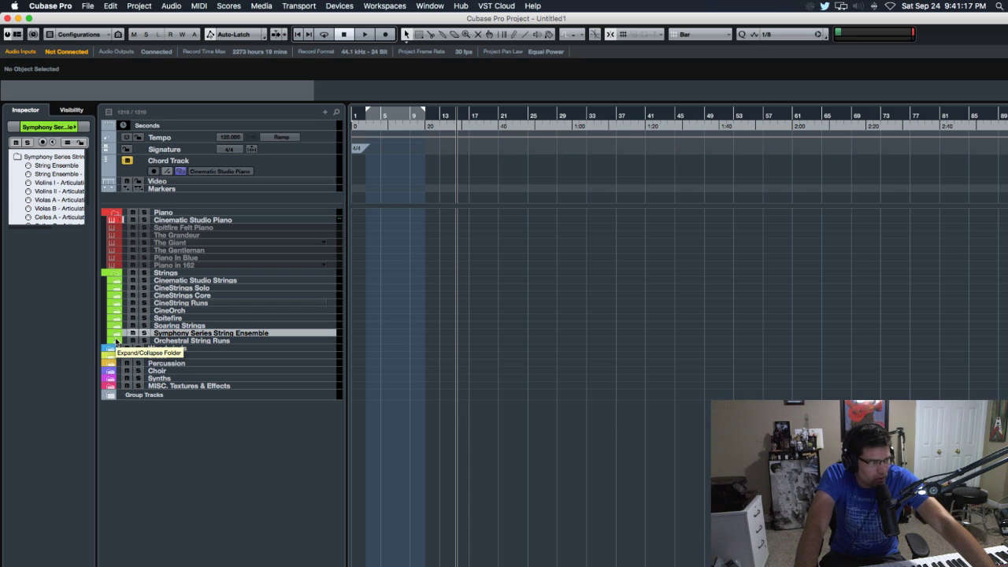
{"action": "left_click", "coordinate": [117, 340]}
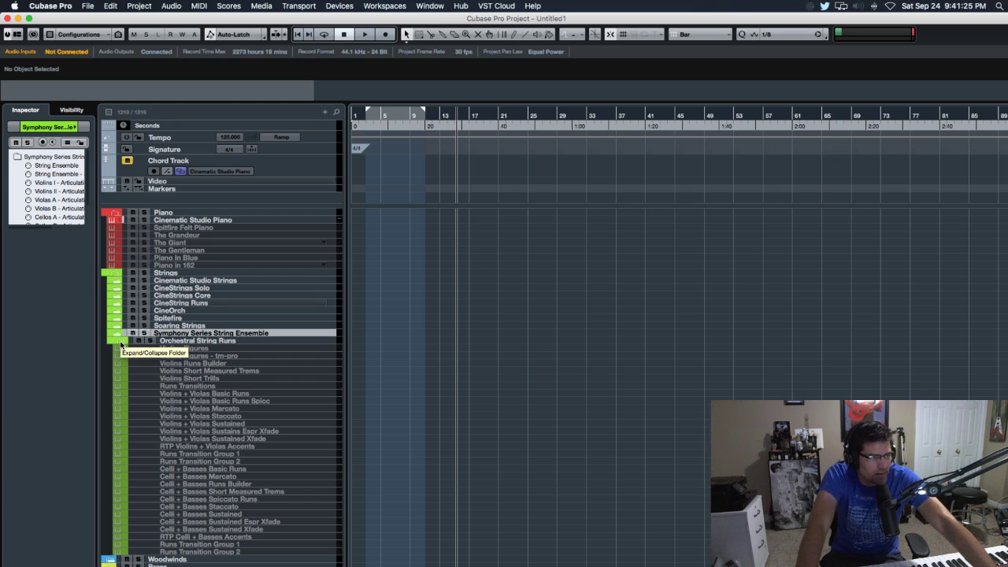
{"action": "left_click", "coordinate": [121, 344]}
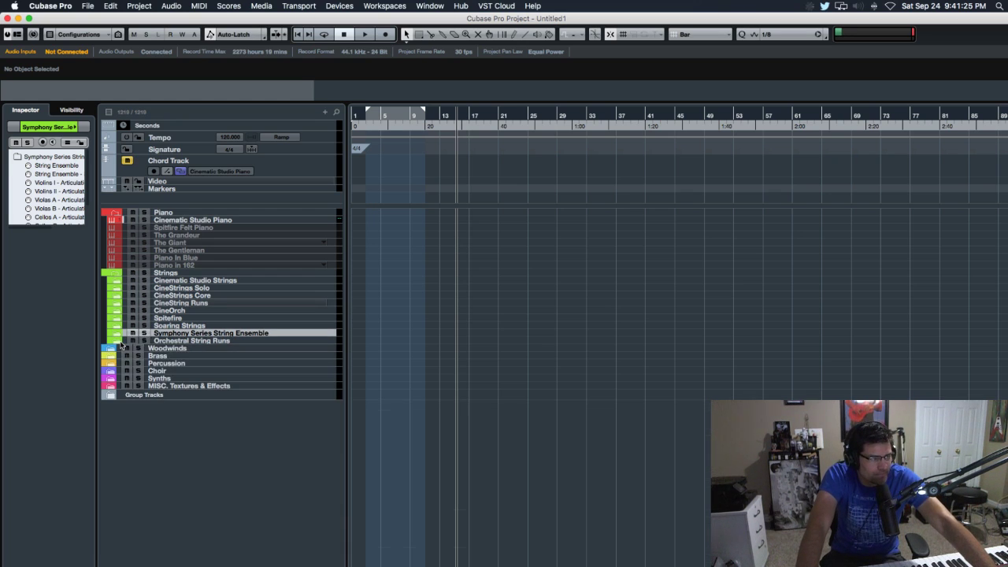
Review the subfolders of the Strings folder once more and leave the folder collapsed
{"action": "left_click", "coordinate": [116, 275]}
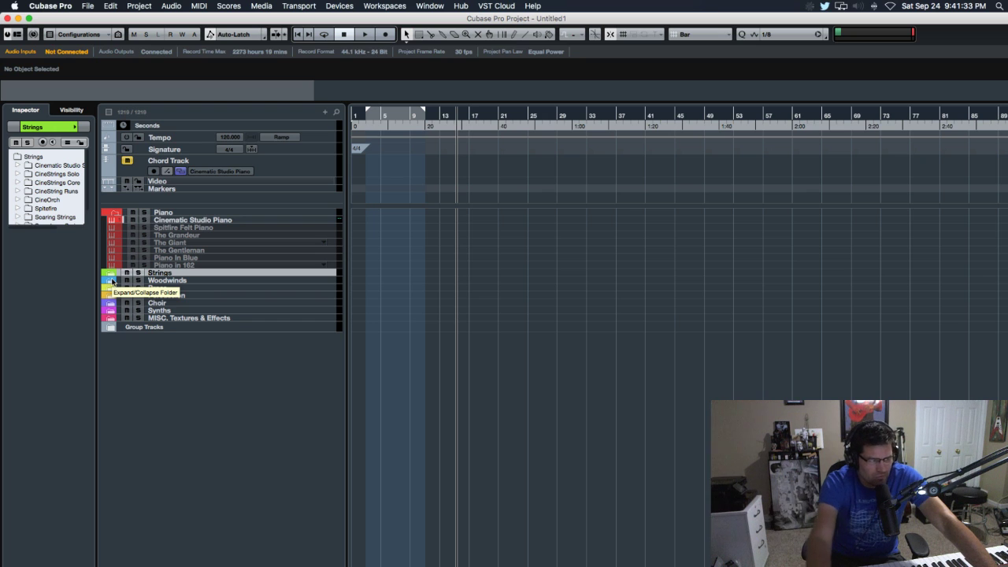
{"action": "left_click", "coordinate": [108, 273]}
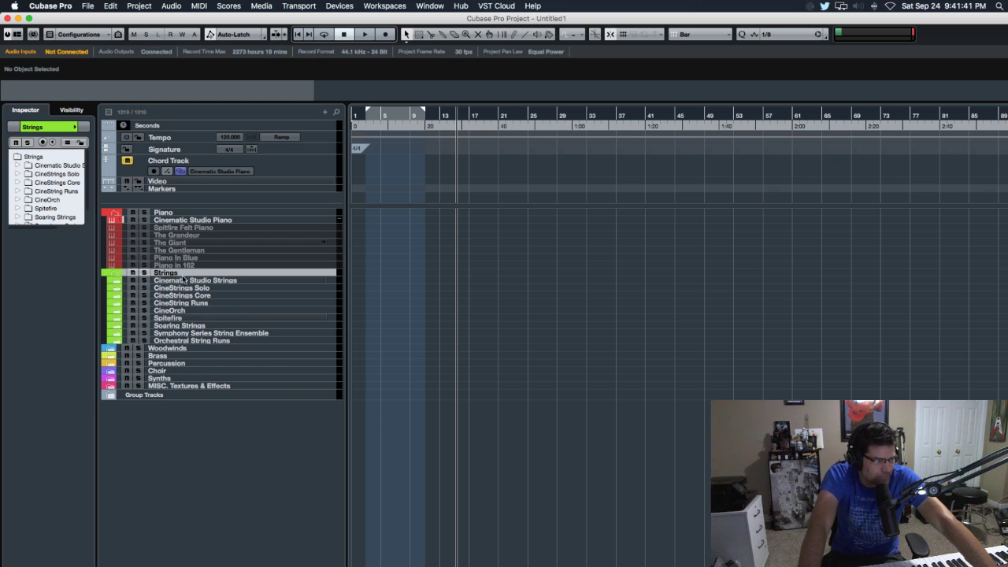
{"action": "left_click", "coordinate": [114, 276]}
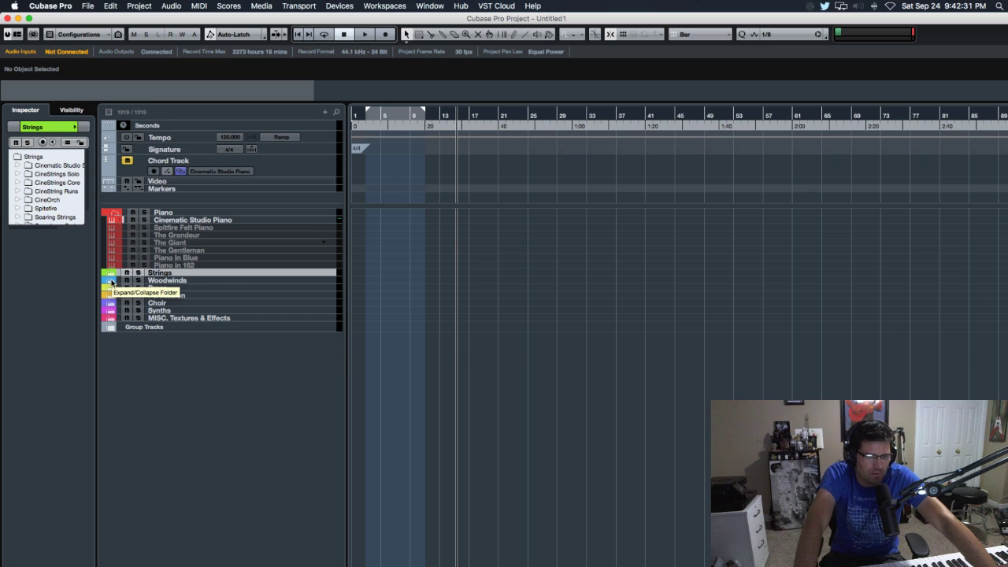
Expand the Woodwinds, Berlin Woodwinds and Flute folders and enable the Flute 1 Legato track for auditioning
{"action": "left_click", "coordinate": [112, 283]}
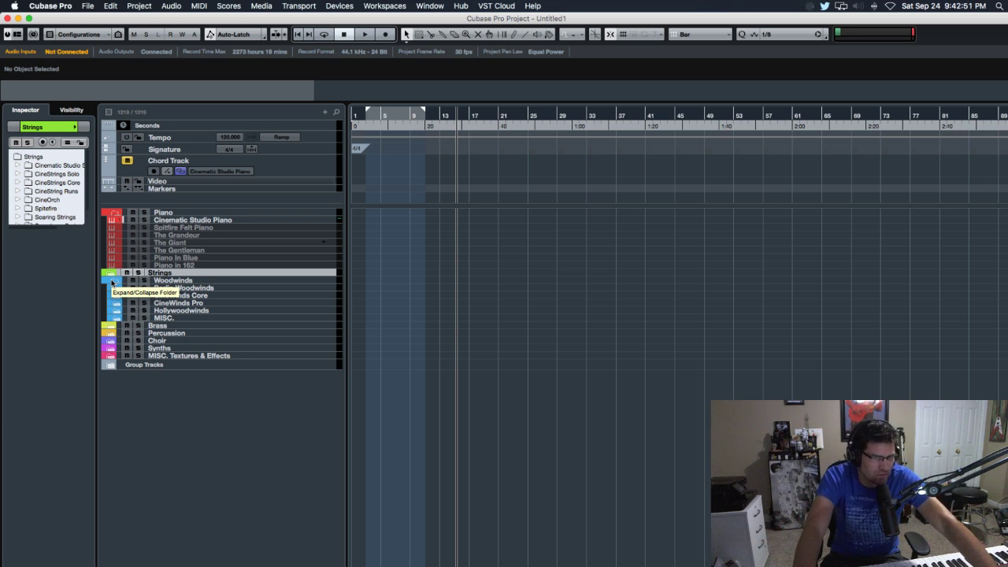
{"action": "left_click", "coordinate": [168, 281]}
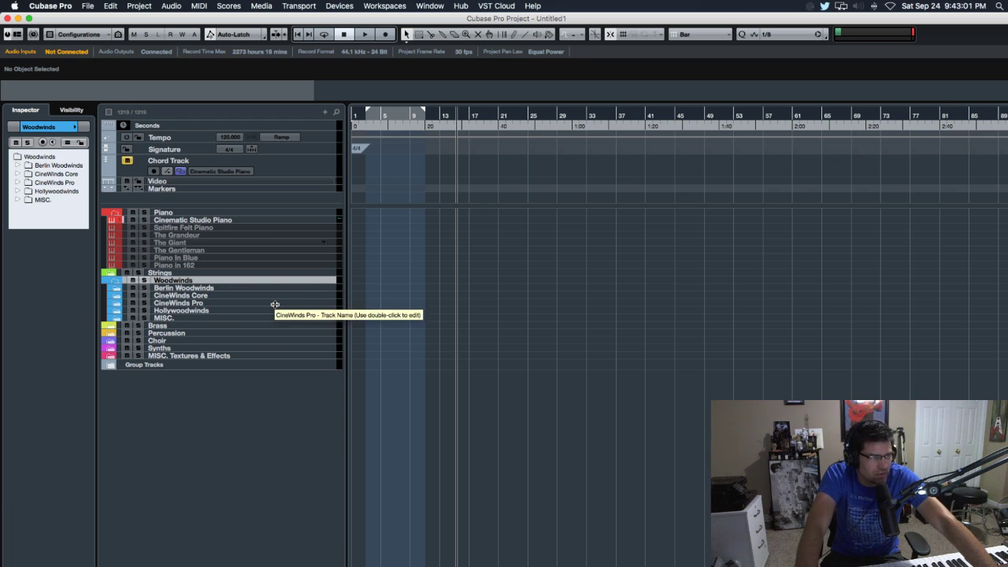
{"action": "left_click", "coordinate": [116, 289]}
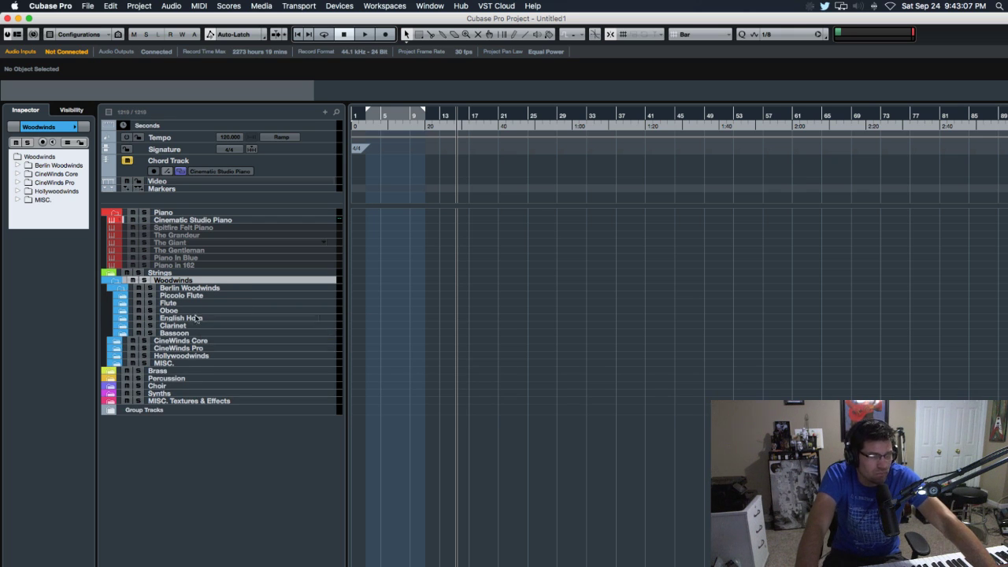
{"action": "left_click", "coordinate": [124, 303]}
{"action": "left_click", "coordinate": [193, 312]}
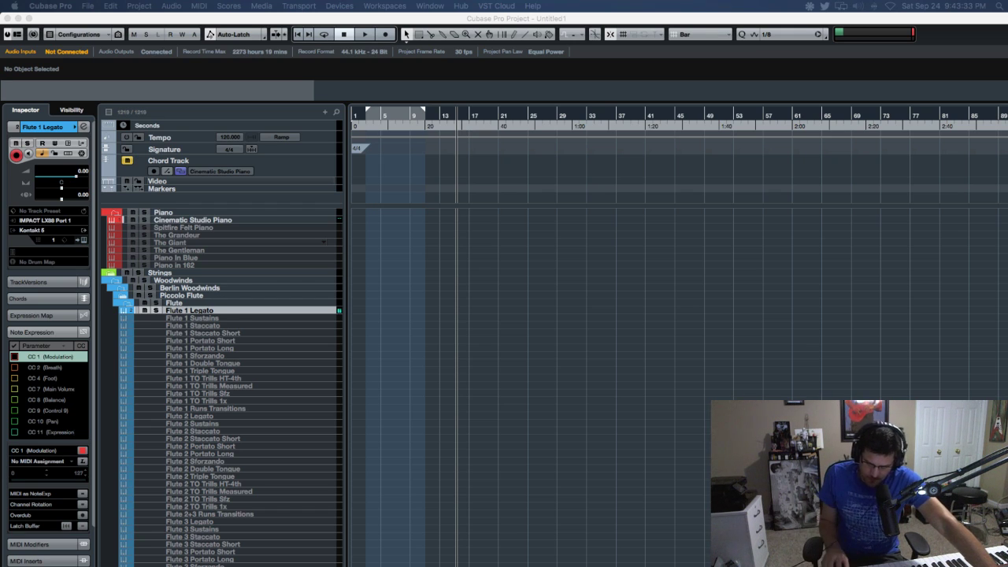
Open the Kontakt instrument of Flute 1 Legato and compare its Without and Romantic options by ear
{"action": "left_click", "coordinate": [84, 241]}
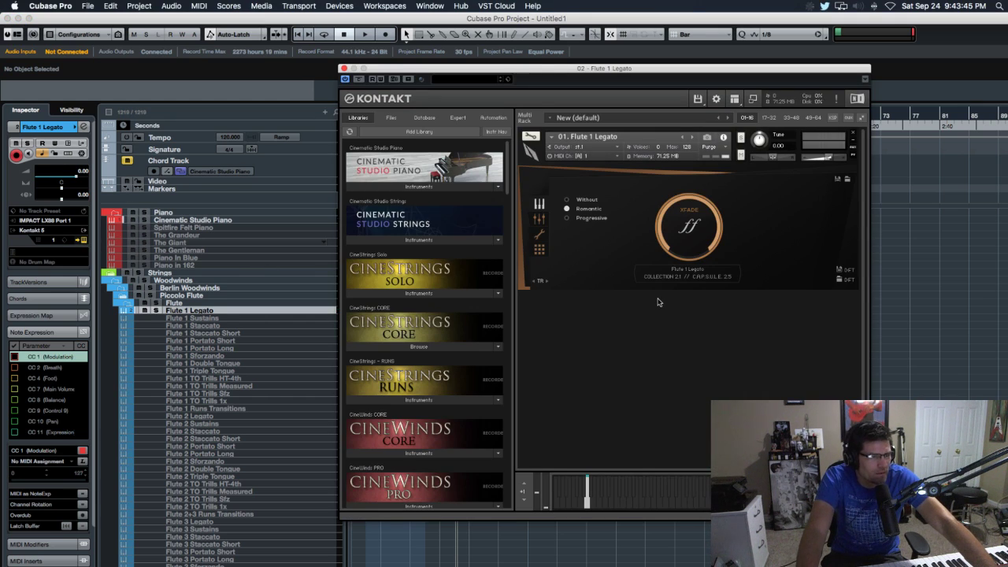
{"action": "left_click", "coordinate": [567, 200]}
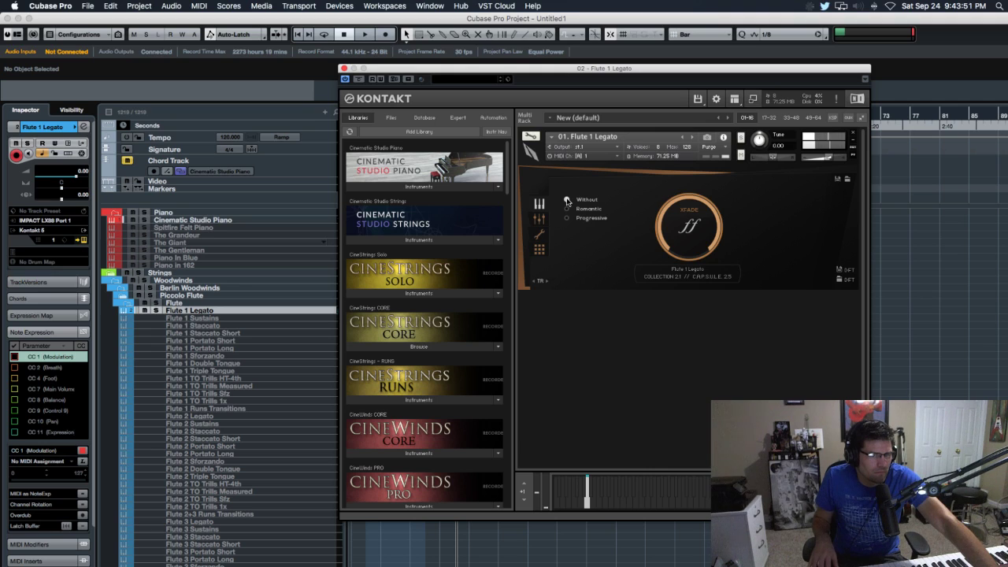
{"action": "left_click", "coordinate": [567, 209]}
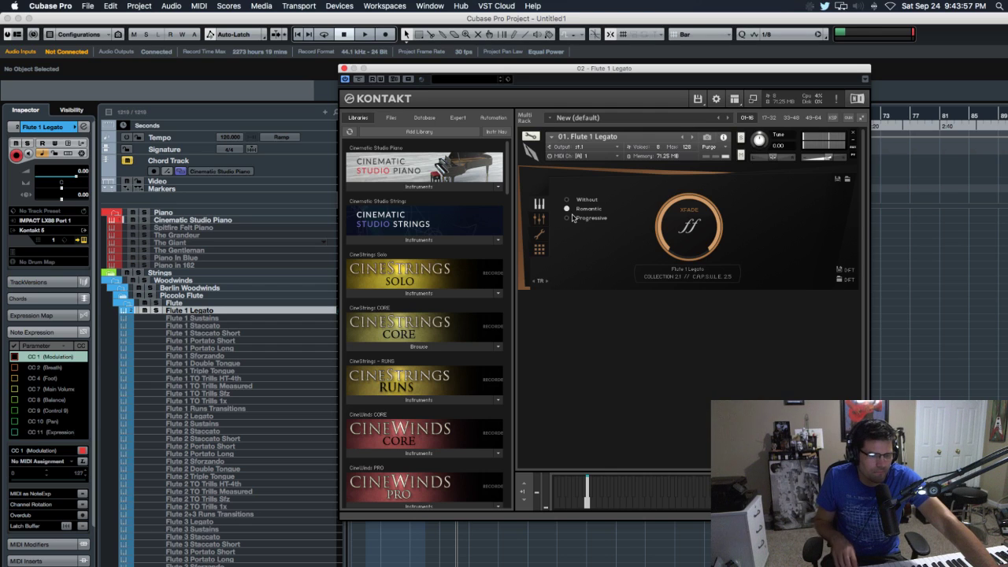
Examine the microphone mixer, dynamics settings and controller assignment pages of Flute 1 Legato, return to its main page, and close the instrument
{"action": "left_click", "coordinate": [539, 220]}
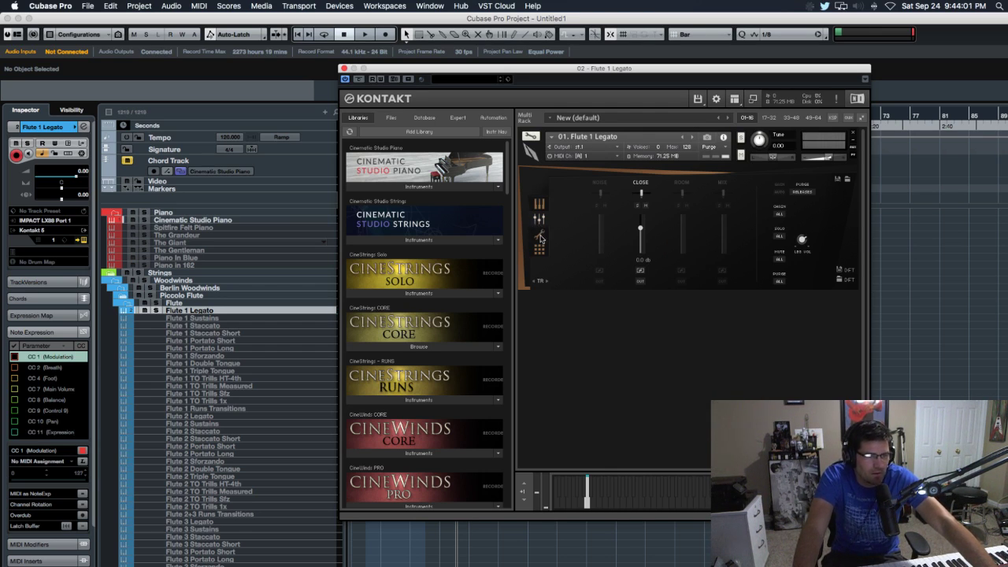
{"action": "left_click", "coordinate": [540, 235]}
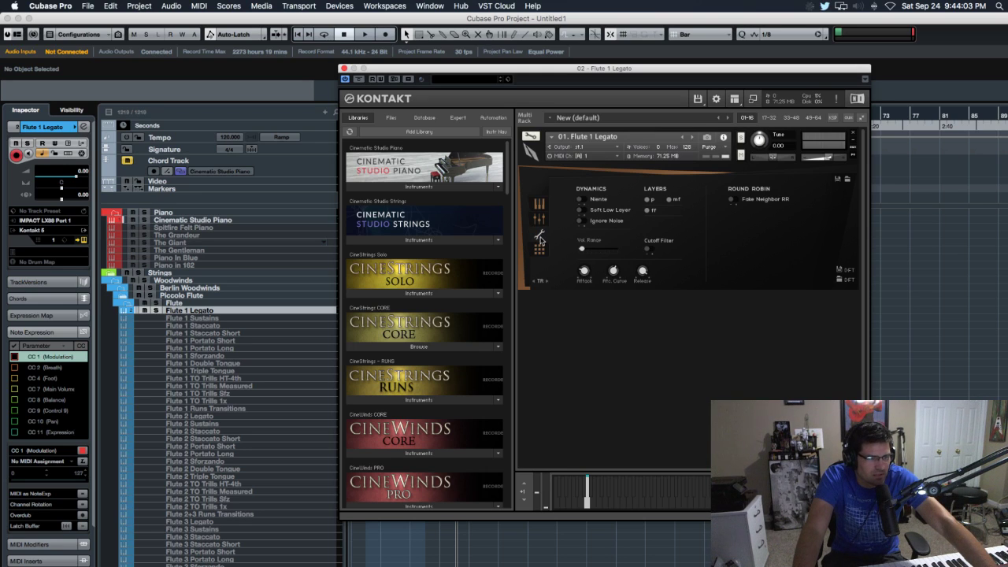
{"action": "left_click", "coordinate": [543, 250]}
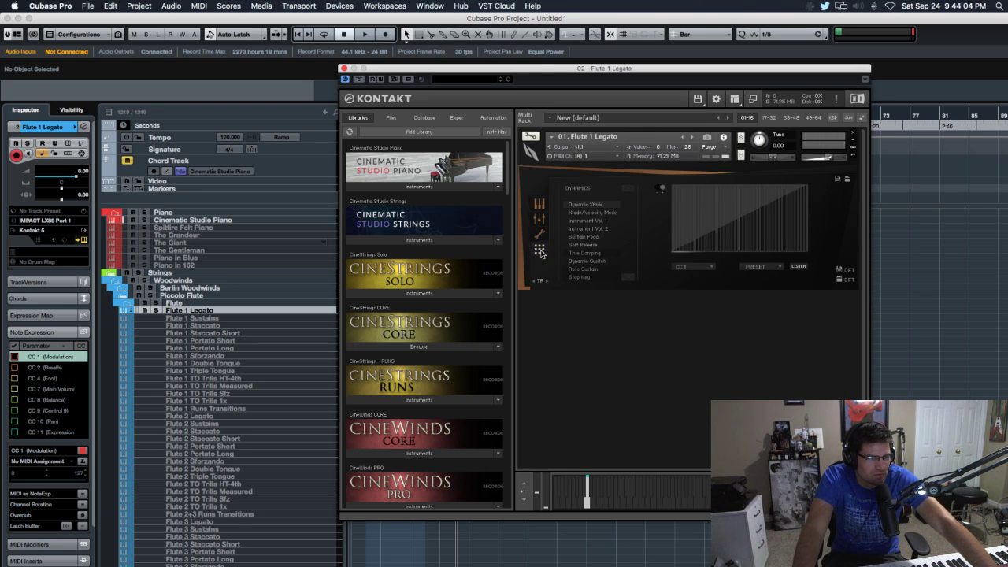
{"action": "left_click", "coordinate": [539, 208]}
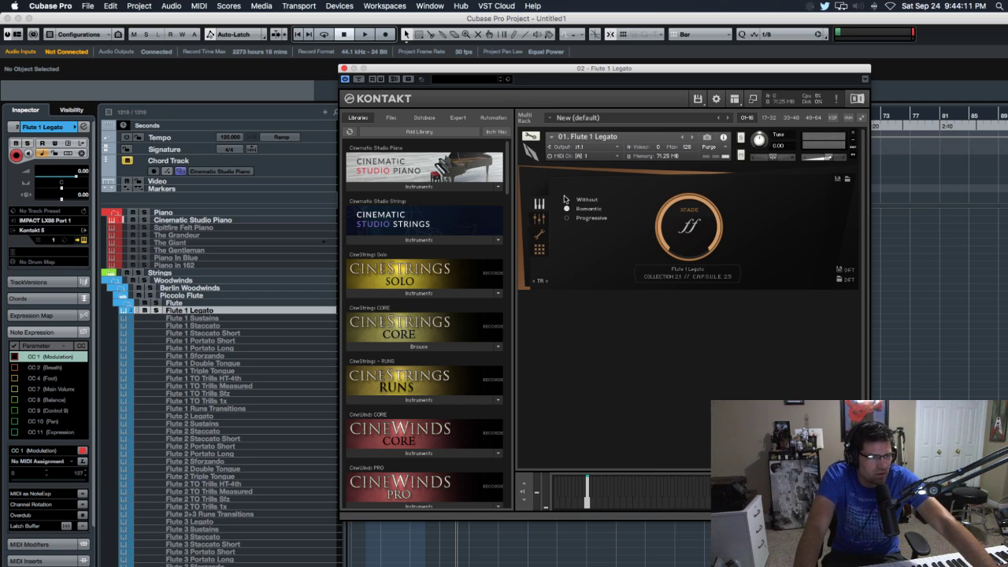
{"action": "left_click_drag", "start_coordinate": [606, 68], "coordinate": [581, 72]}
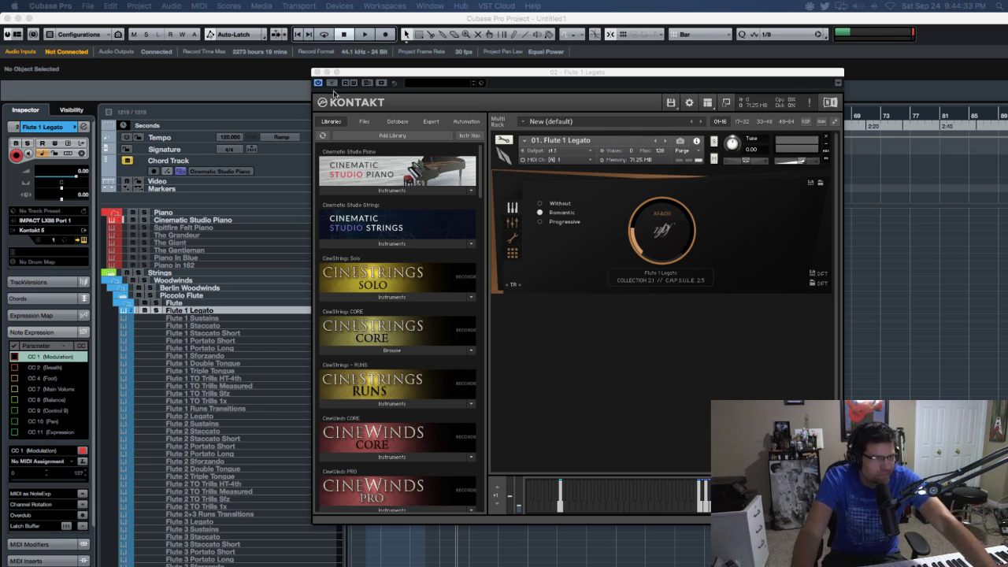
{"action": "left_click", "coordinate": [316, 72]}
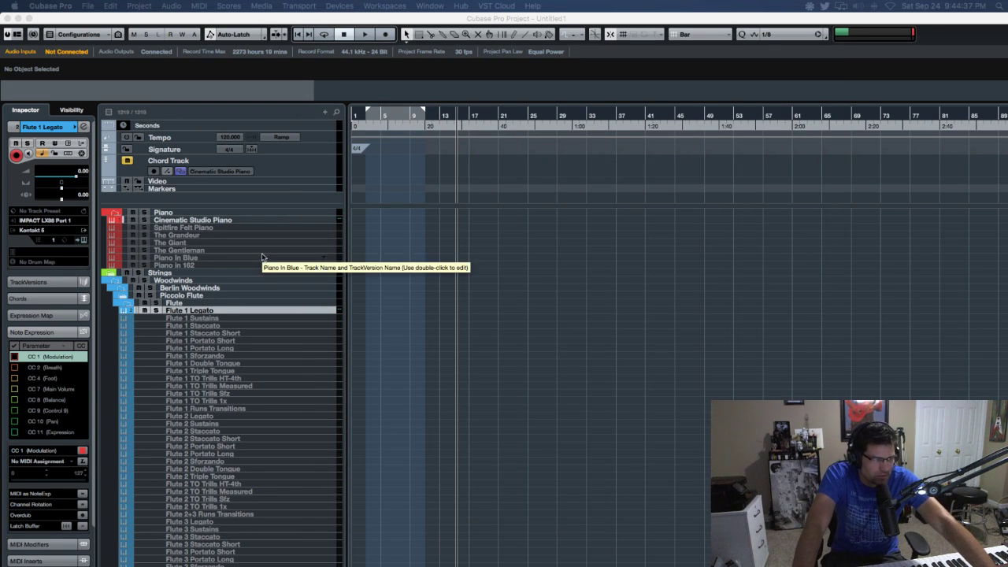
Disable Flute 1 Legato, look over the remaining flute tracks, and collapse the Flute folder
{"action": "left_click", "coordinate": [214, 314]}
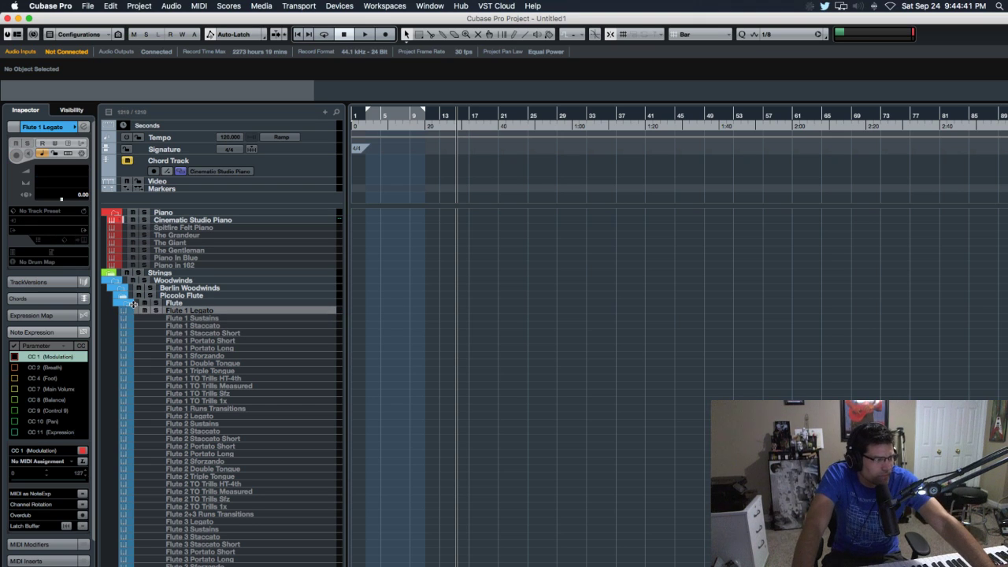
{"action": "scroll", "coordinate": [227, 395], "scroll_direction": "down", "scroll_amount": 10}
{"action": "scroll", "coordinate": [228, 396], "scroll_direction": "up", "scroll_amount": 10}
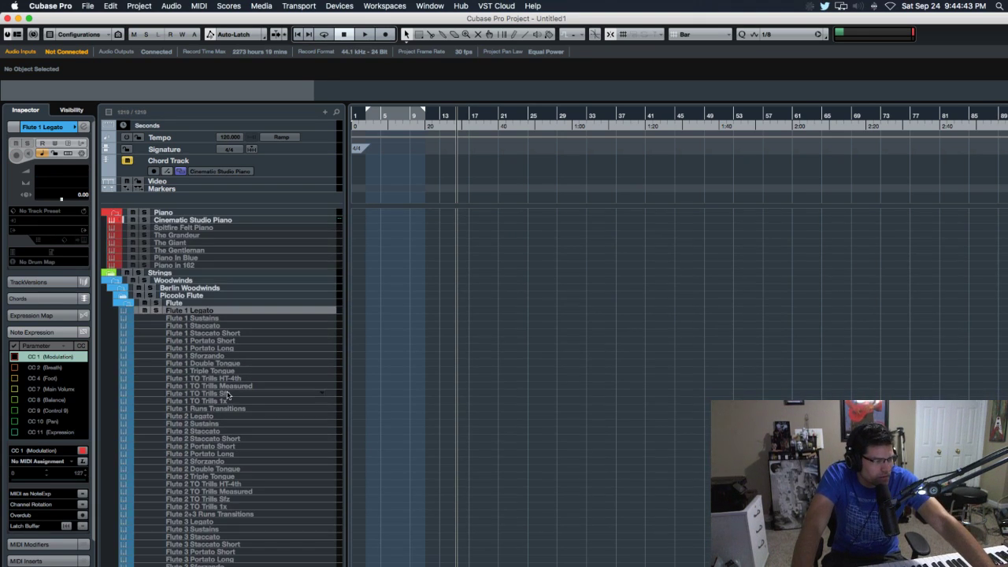
{"action": "left_click", "coordinate": [126, 305]}
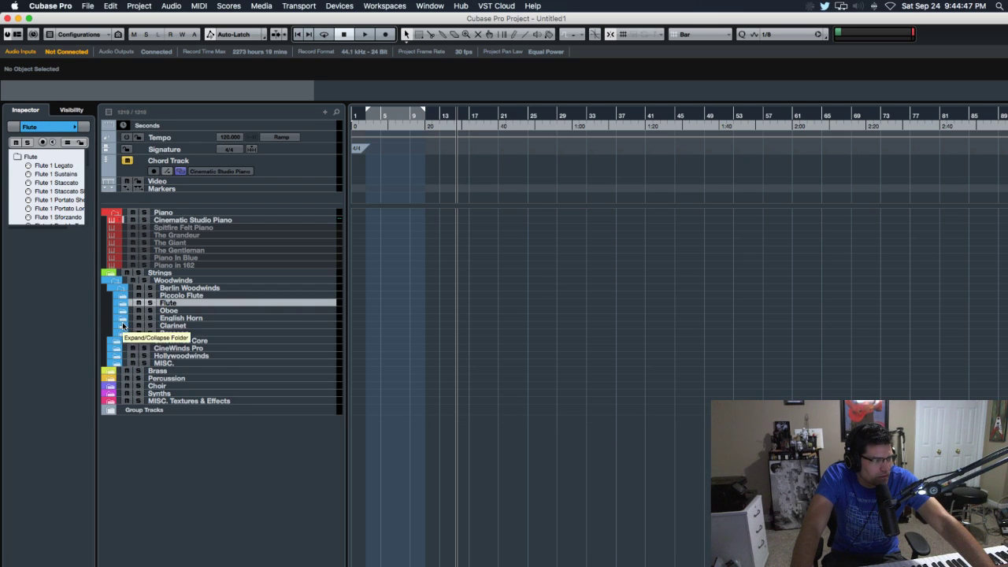
Expand the Clarinet folder and enable Clarinet 1 Legato for auditioning, briefly checking the tracks in the Flute folder
{"action": "left_click", "coordinate": [123, 324]}
{"action": "left_click", "coordinate": [206, 335]}
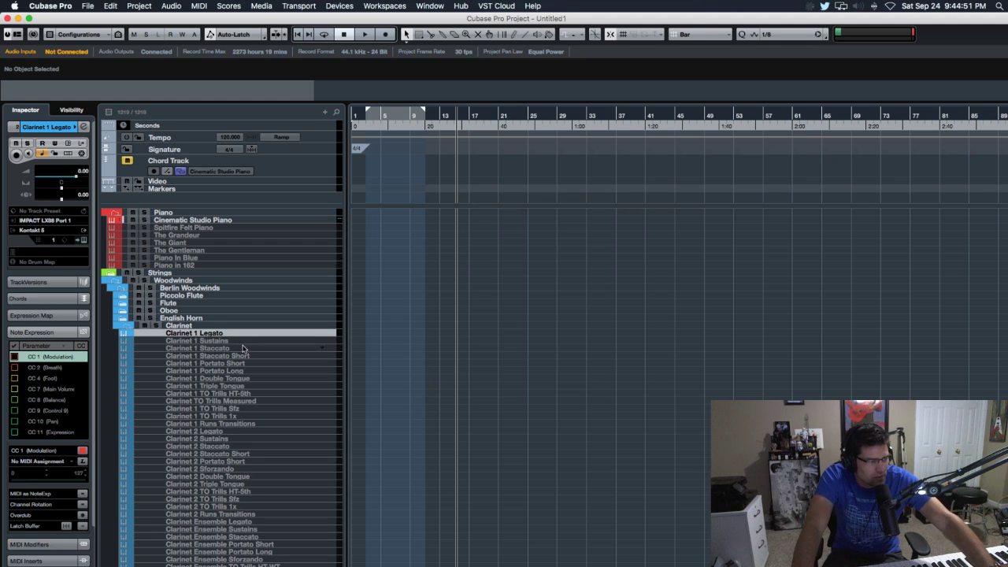
{"action": "left_click", "coordinate": [123, 304]}
{"action": "scroll", "coordinate": [162, 313], "scroll_direction": "down", "scroll_amount": 5}
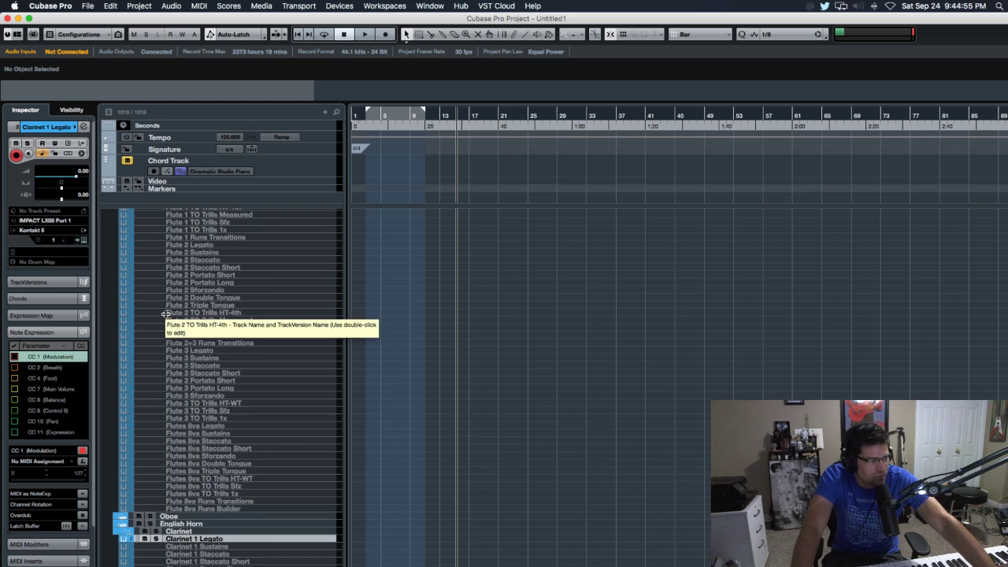
{"action": "scroll", "coordinate": [165, 313], "scroll_direction": "up", "scroll_amount": 5}
{"action": "left_click", "coordinate": [123, 303]}
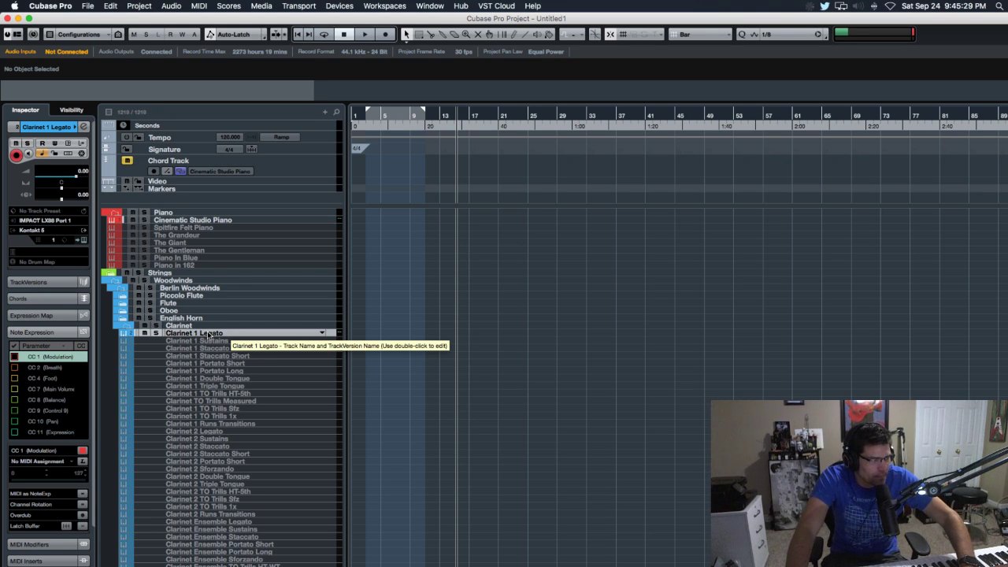
Disable Clarinet 1 Legato and collapse the Clarinet and Berlin Woodwinds folders
{"action": "left_click", "coordinate": [188, 334]}
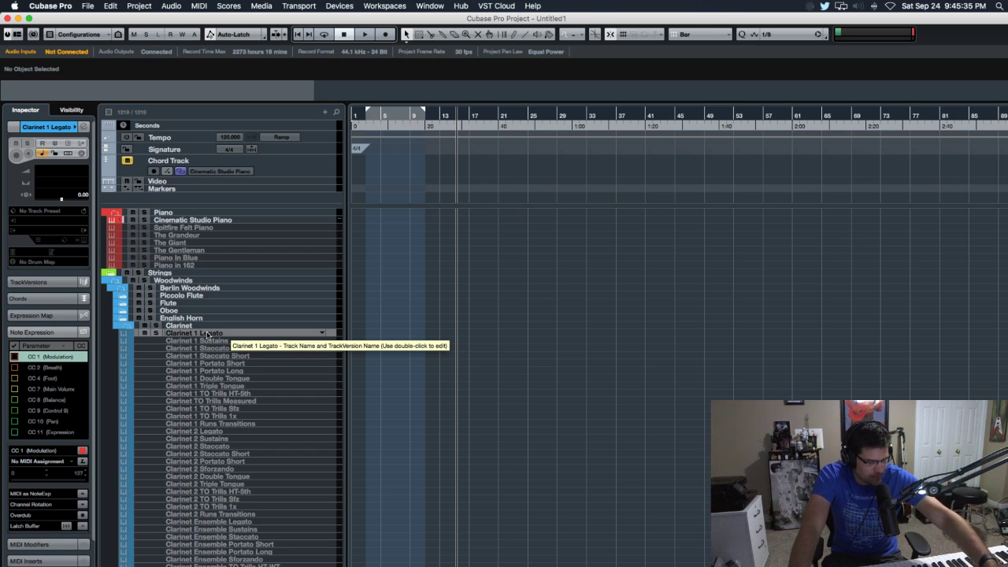
{"action": "left_click", "coordinate": [125, 326]}
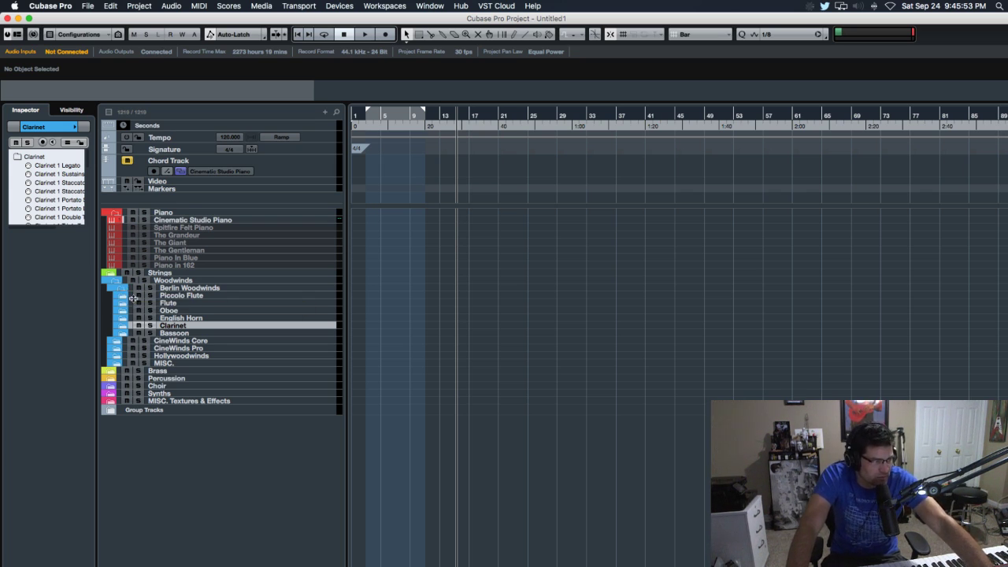
{"action": "left_click", "coordinate": [123, 290]}
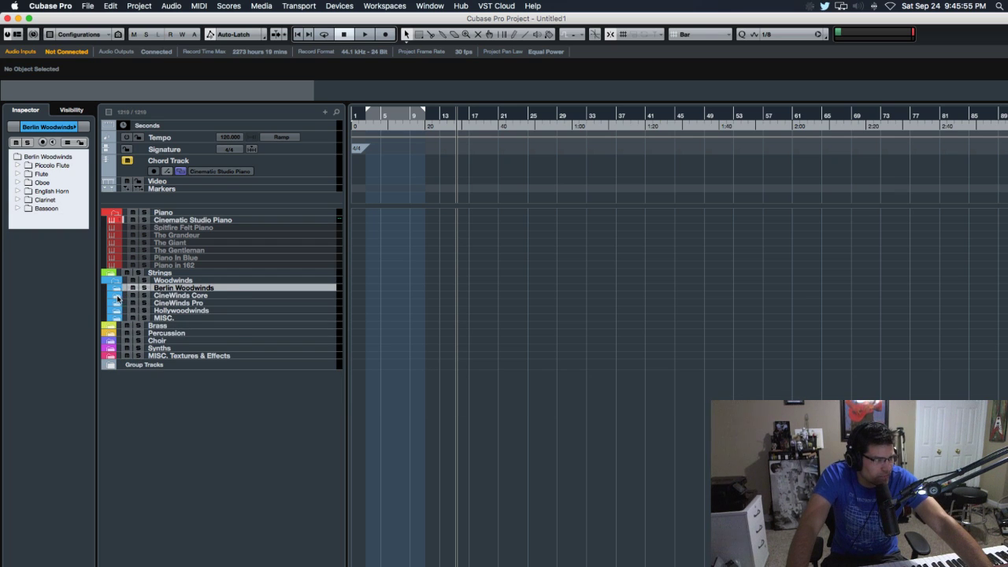
Expand CineWinds Core and its Flute folder, and enable the Flute - Legato track for auditioning
{"action": "left_click", "coordinate": [119, 296]}
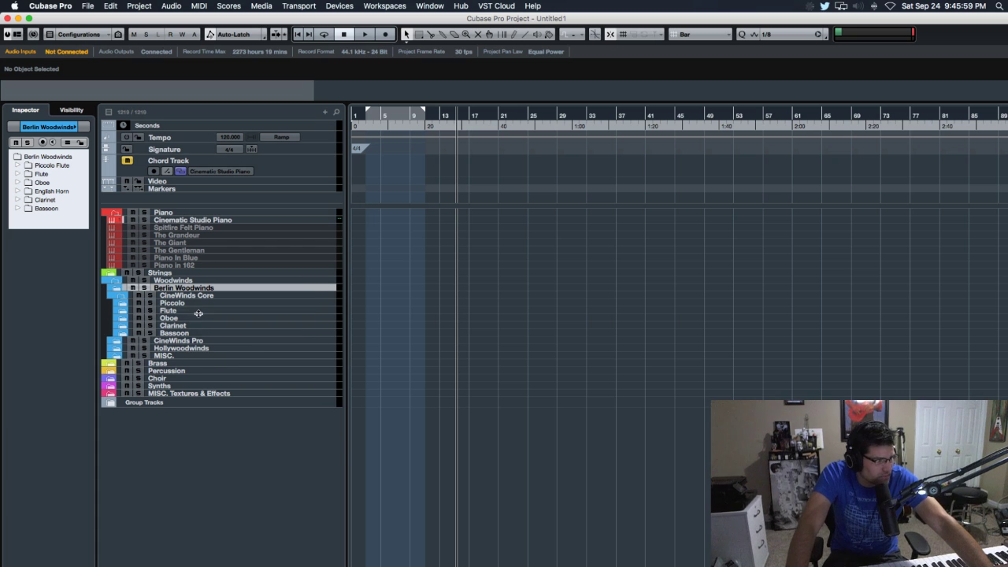
{"action": "left_click", "coordinate": [123, 312]}
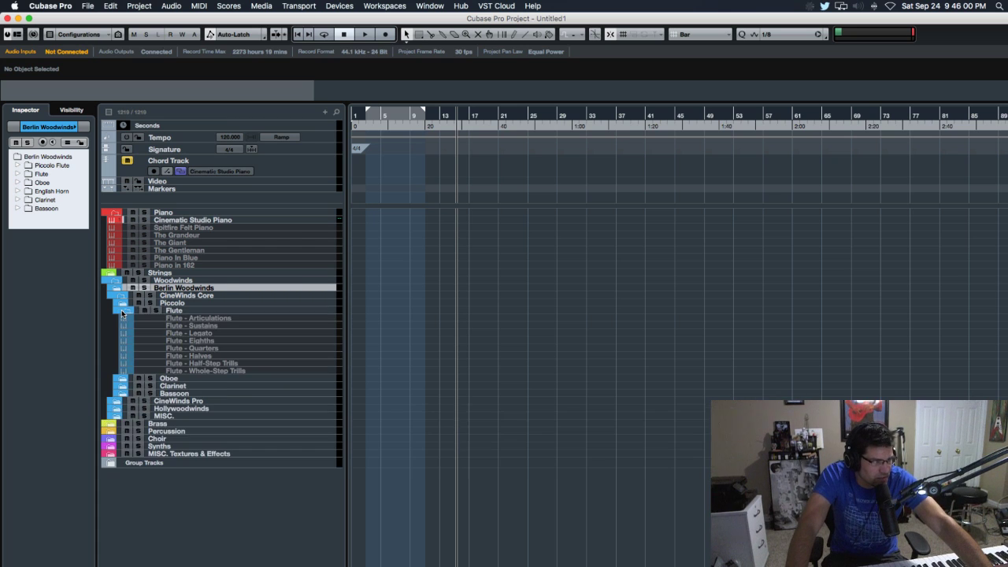
{"action": "left_click", "coordinate": [184, 334]}
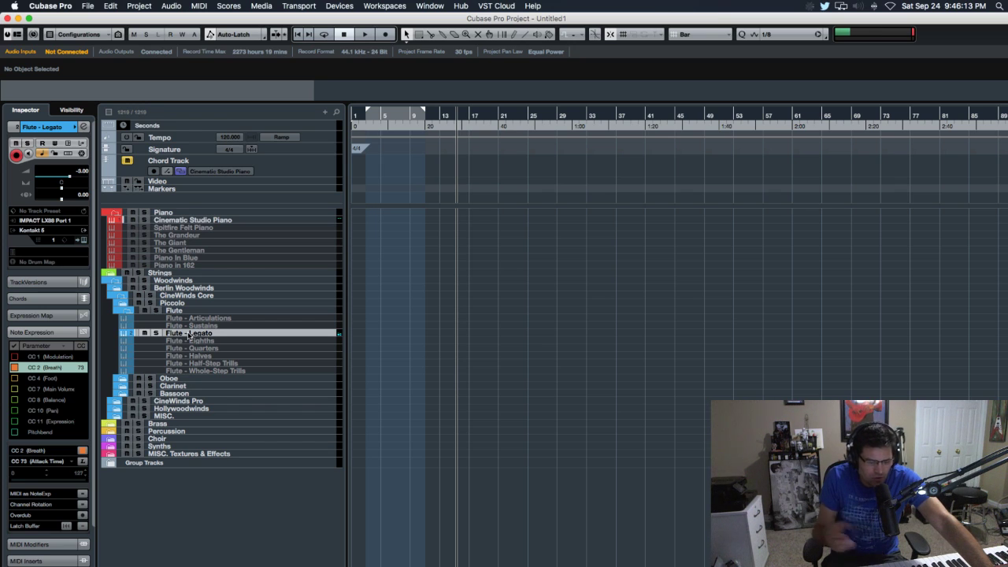
Expand Berlin Woodwinds and its Flute folder, and enable Flute 1 Legato for auditioning
{"action": "left_click", "coordinate": [117, 289]}
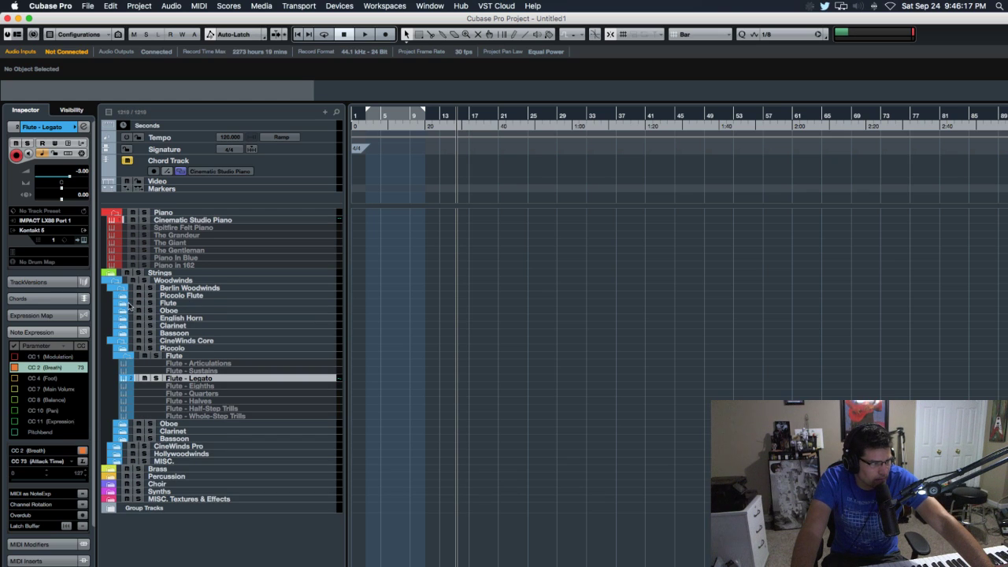
{"action": "left_click", "coordinate": [123, 308]}
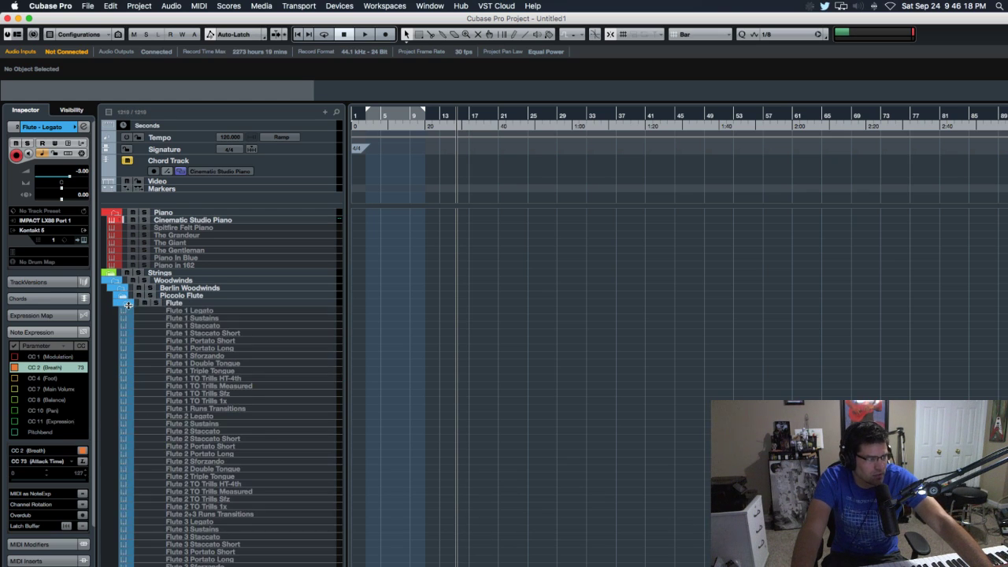
{"action": "left_click", "coordinate": [188, 312]}
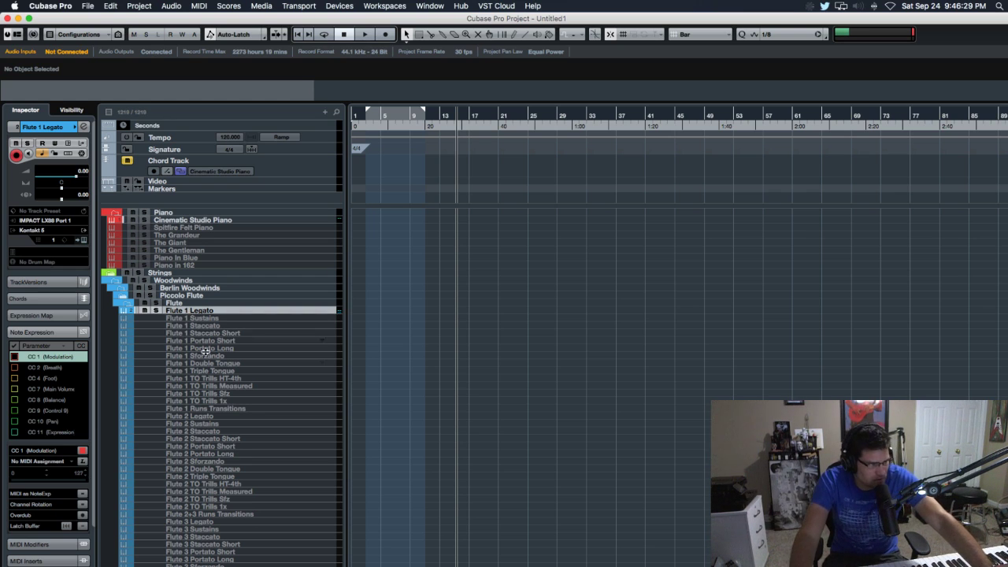
Select the Flute - Legato track in CineWinds Core to audition it against the Berlin flute
{"action": "scroll", "coordinate": [211, 367], "scroll_direction": "down", "scroll_amount": 8}
{"action": "scroll", "coordinate": [211, 367], "scroll_direction": "down", "scroll_amount": 2}
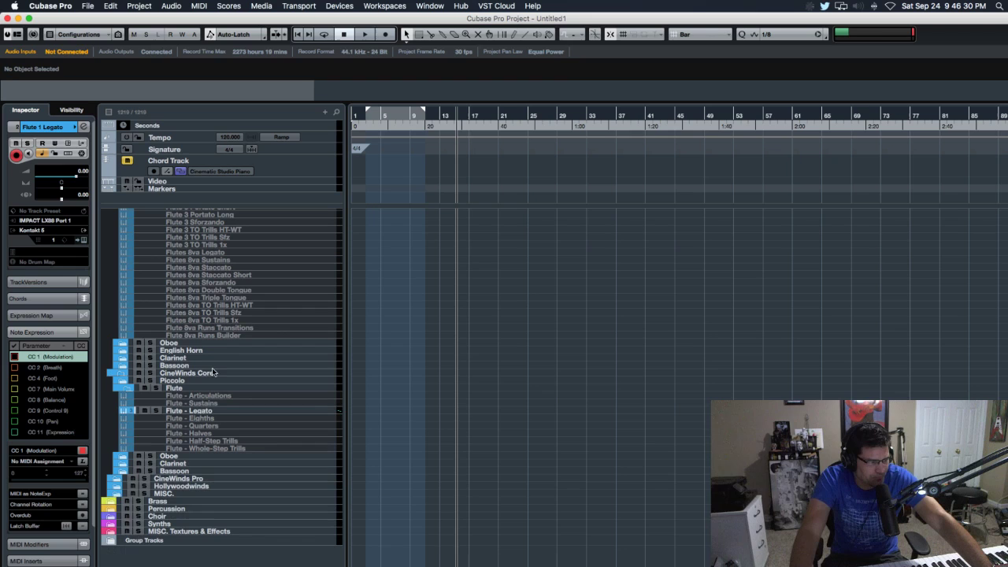
{"action": "left_click", "coordinate": [207, 411]}
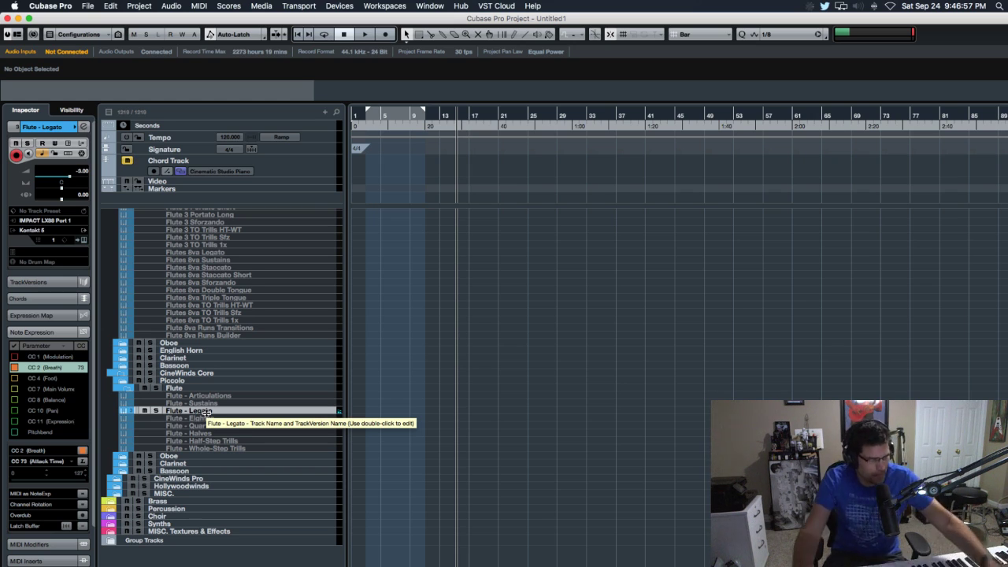
Disable Flute 1 Legato in Berlin Woodwinds and collapse its Flute folder
{"action": "scroll", "coordinate": [209, 386], "scroll_direction": "up", "scroll_amount": 10}
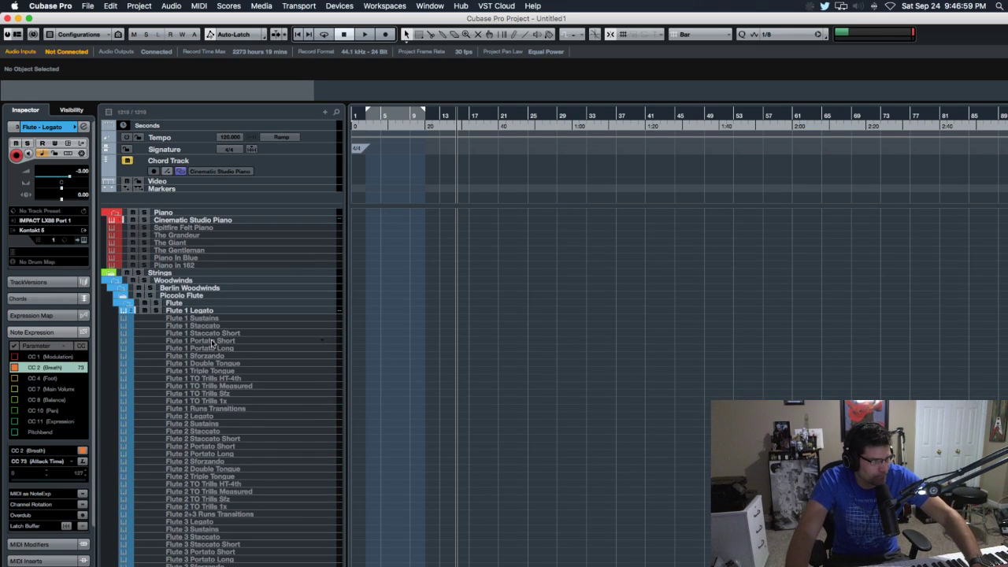
{"action": "left_click", "coordinate": [208, 311]}
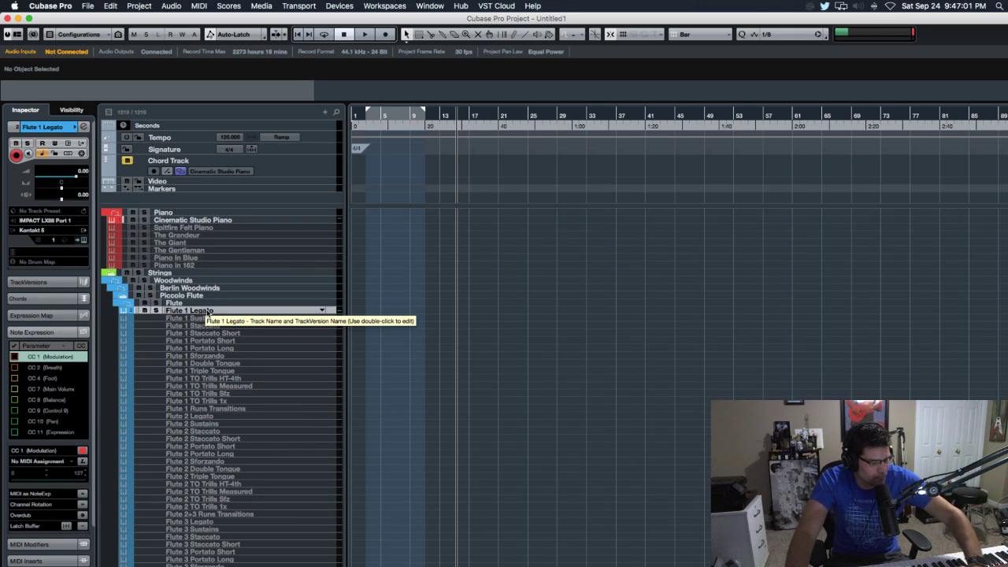
{"action": "left_click", "coordinate": [130, 304]}
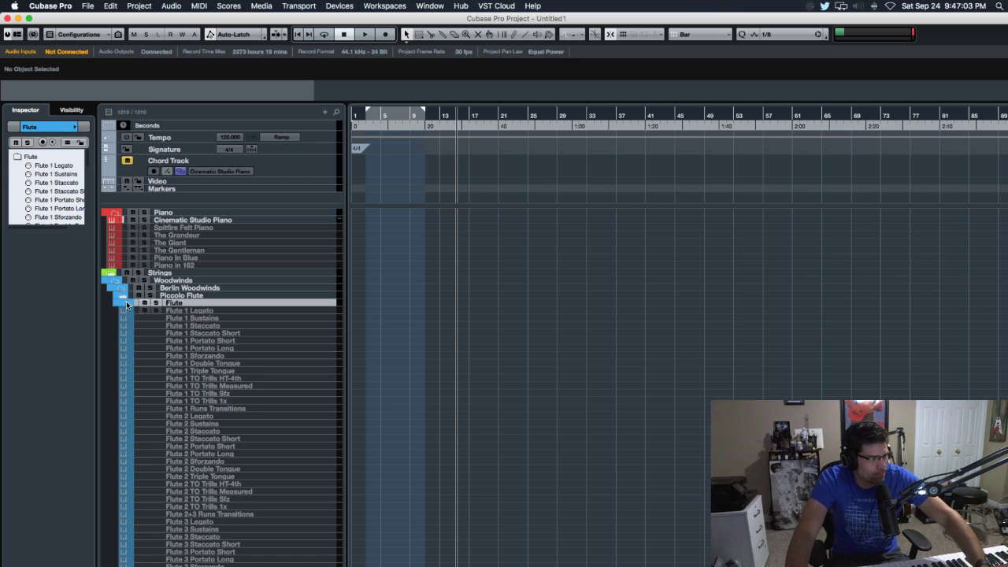
{"action": "left_click", "coordinate": [125, 304]}
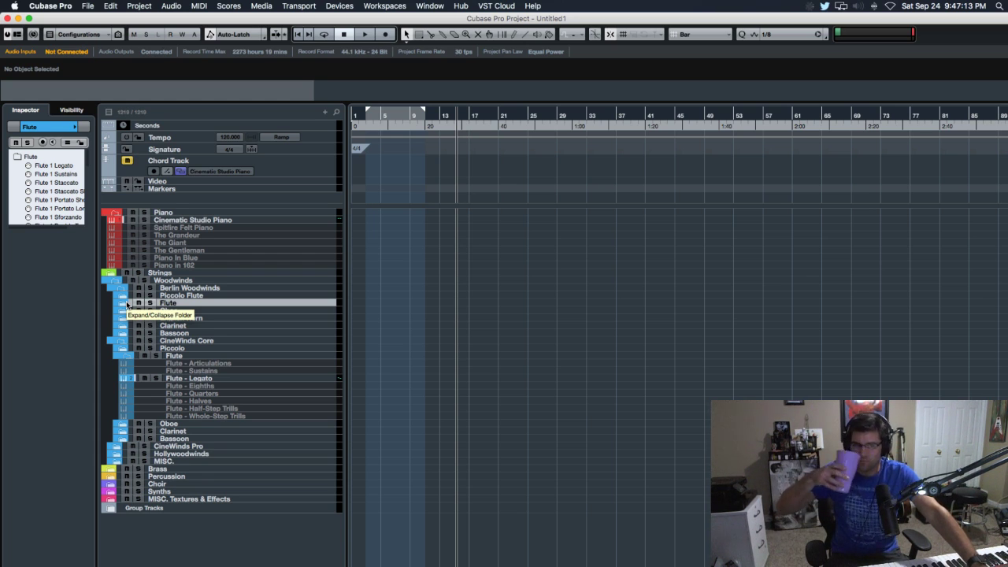
Disable Flute - Legato in CineWinds Core, and collapse its Flute folder and the CineWinds Core folder
{"action": "left_click", "coordinate": [194, 379]}
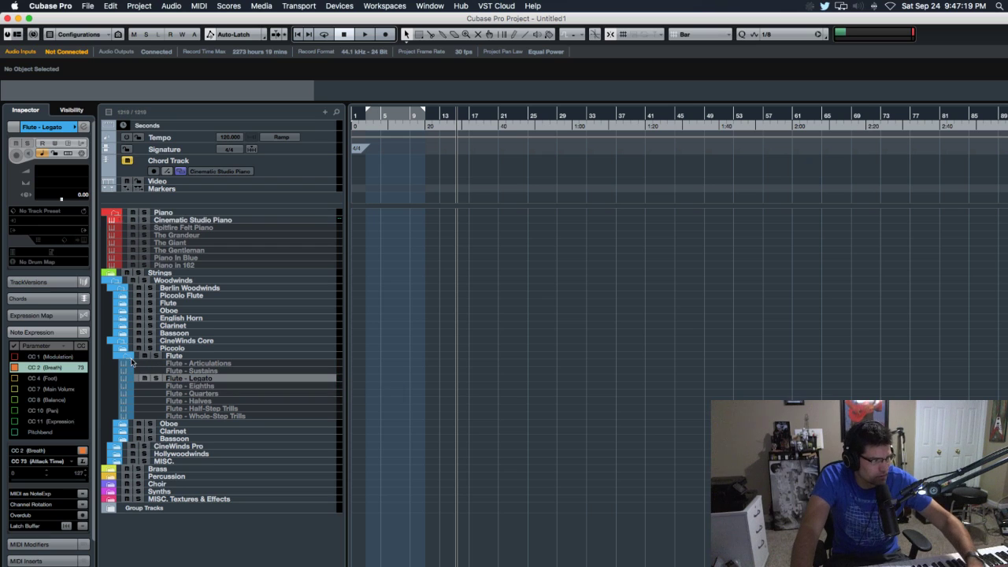
{"action": "left_click", "coordinate": [128, 355]}
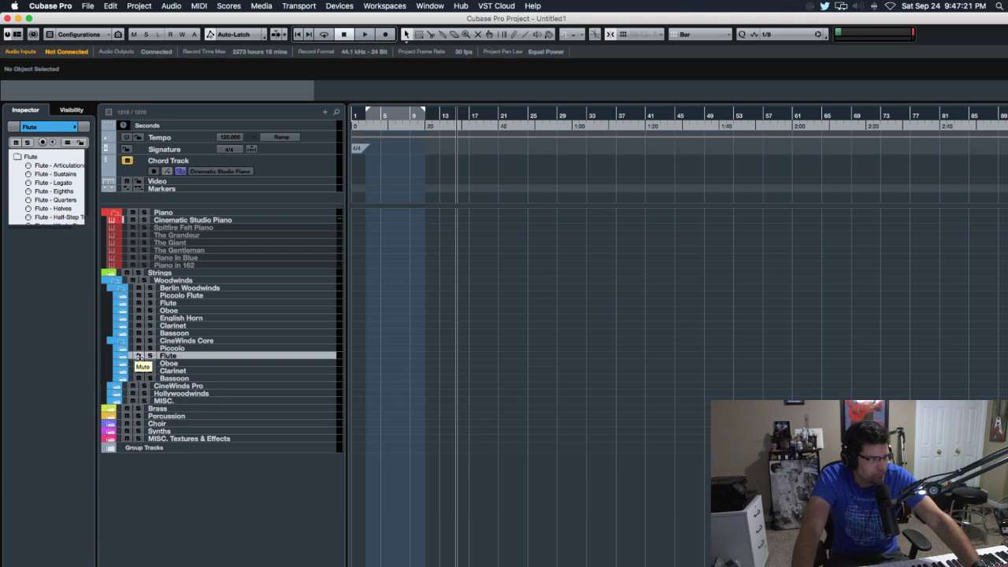
{"action": "left_click", "coordinate": [116, 341]}
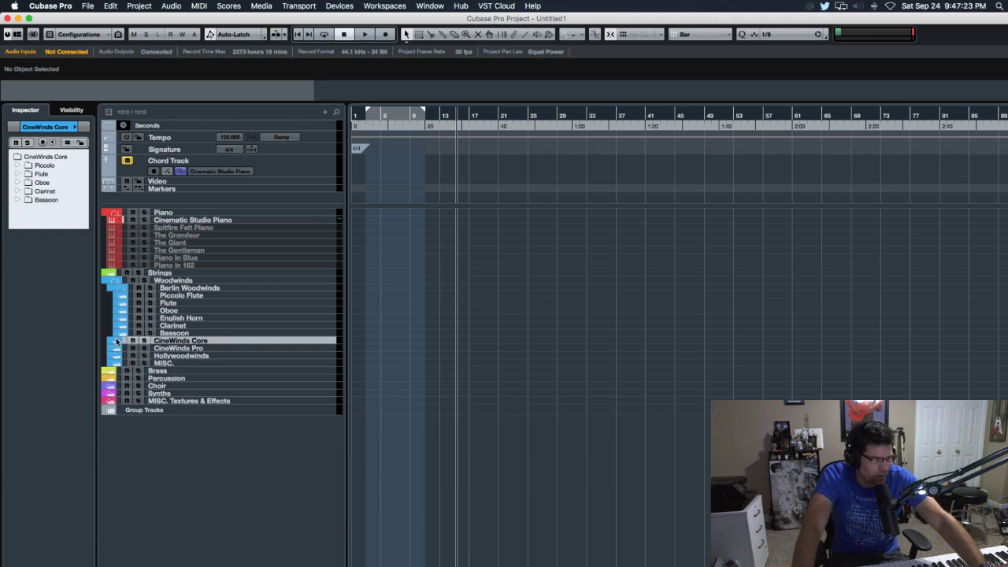
Expand CineWinds Pro and correct the misspelled first folder's name to "Alto Flute + Bass Flute"
{"action": "left_click", "coordinate": [118, 348]}
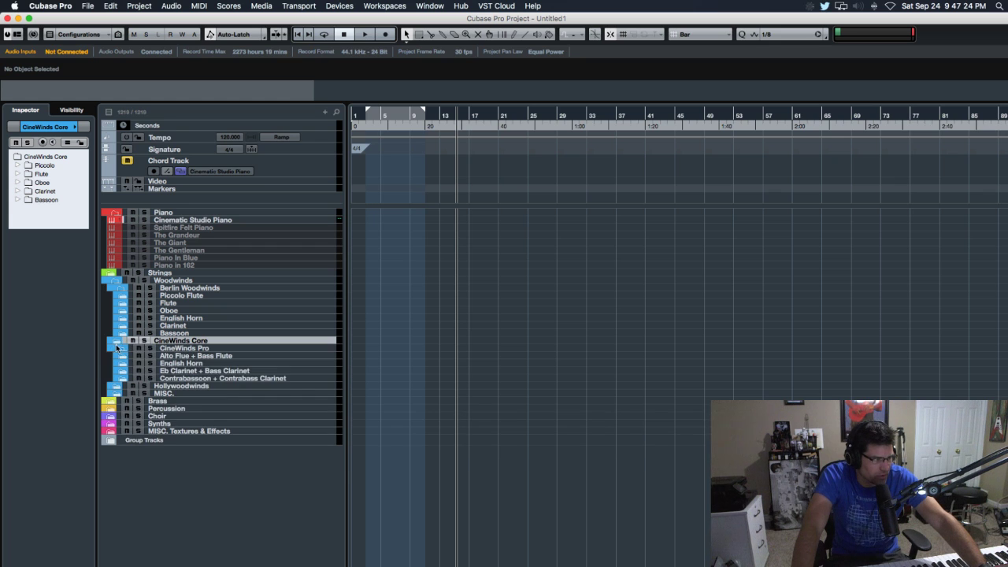
{"action": "left_click", "coordinate": [180, 355]}
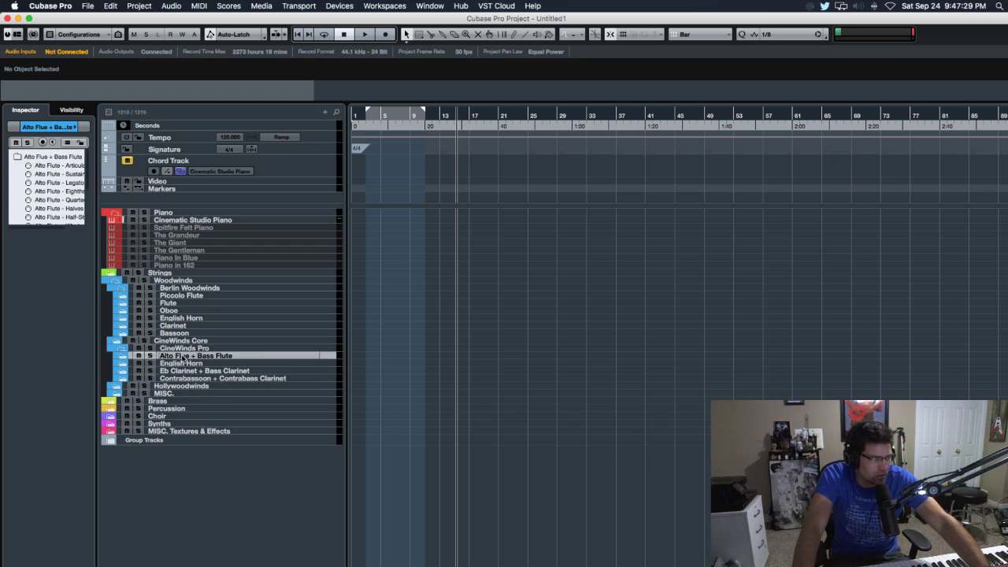
{"action": "double_click", "coordinate": [187, 357]}
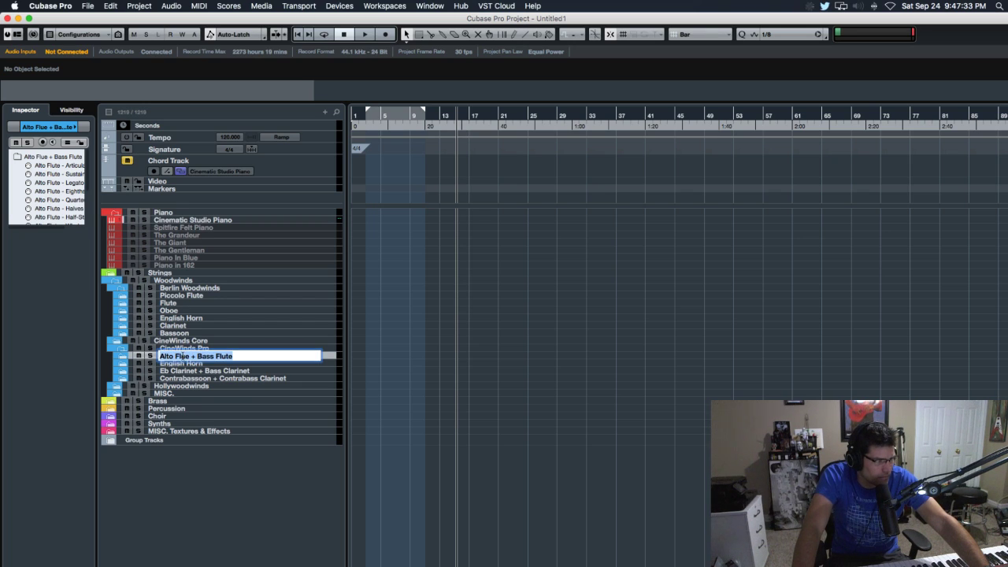
{"action": "left_click", "coordinate": [186, 357]}
{"action": "type", "text": "t"}
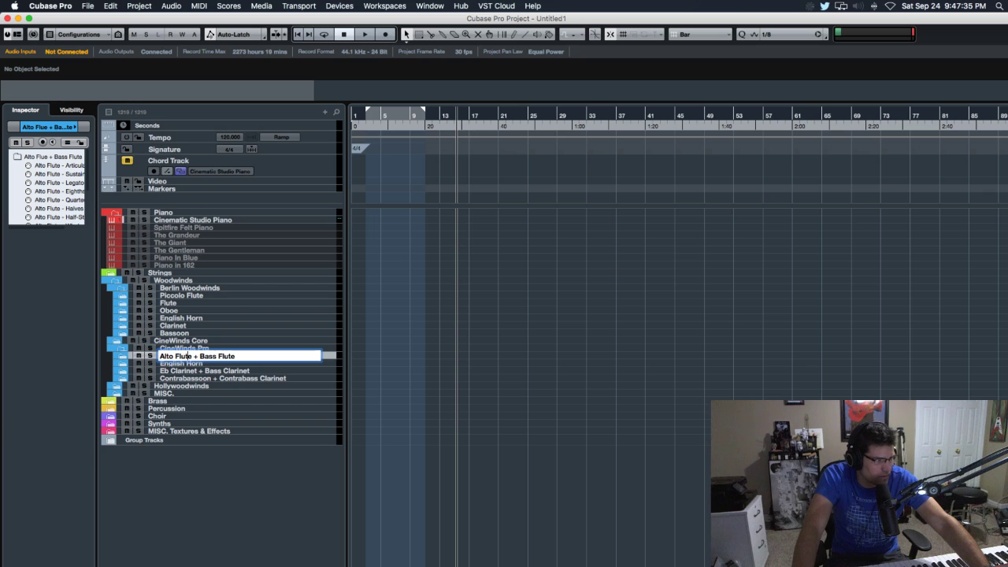
{"action": "left_click", "coordinate": [193, 363]}
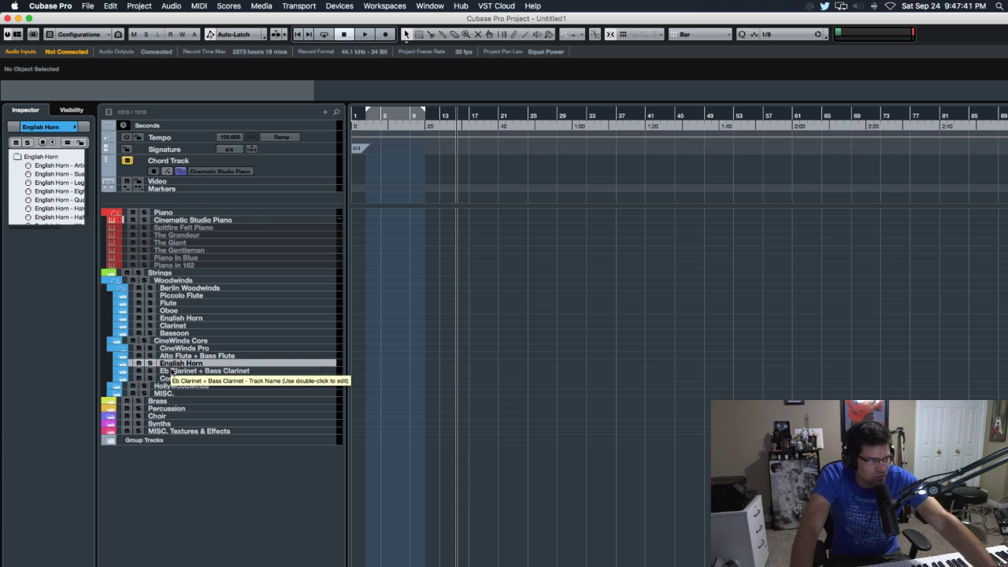
Collapse CineWinds Pro and look through the Bassoon and Clarinet folders in Berlin Woodwinds, leaving both collapsed
{"action": "left_click", "coordinate": [122, 349]}
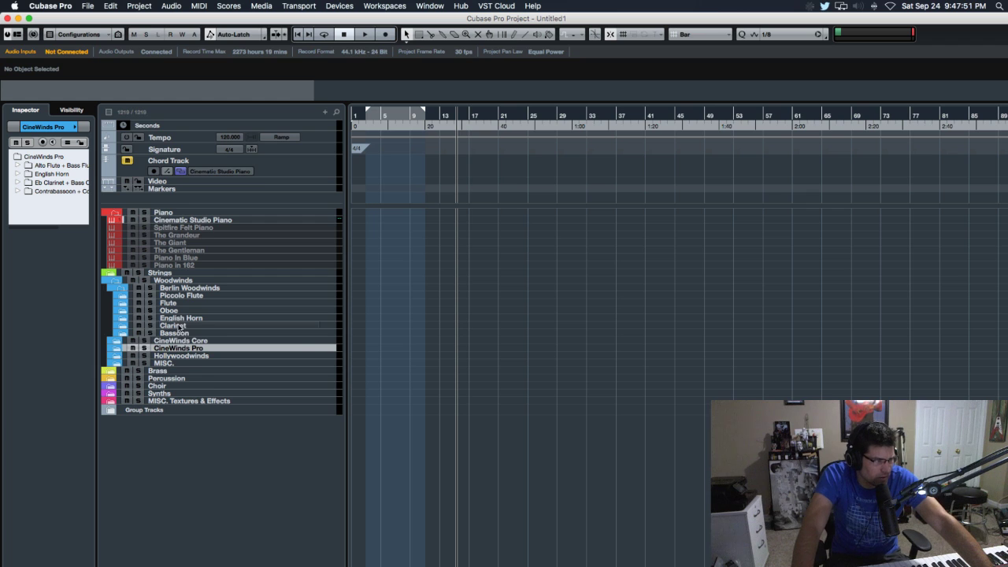
{"action": "left_click", "coordinate": [122, 333]}
{"action": "left_click", "coordinate": [123, 335]}
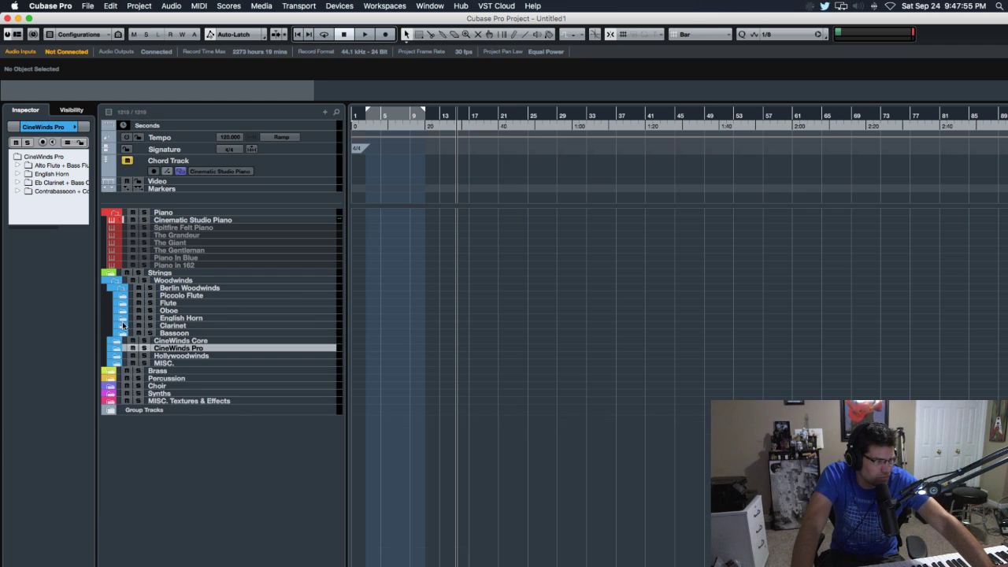
{"action": "left_click", "coordinate": [122, 324]}
{"action": "scroll", "coordinate": [138, 332], "scroll_direction": "down", "scroll_amount": 5}
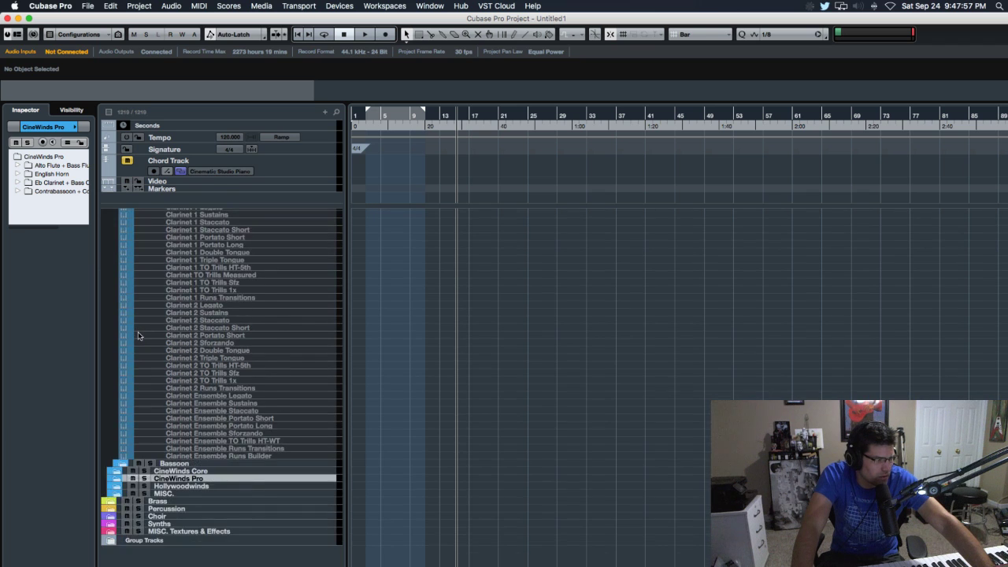
{"action": "scroll", "coordinate": [138, 332], "scroll_direction": "up", "scroll_amount": 5}
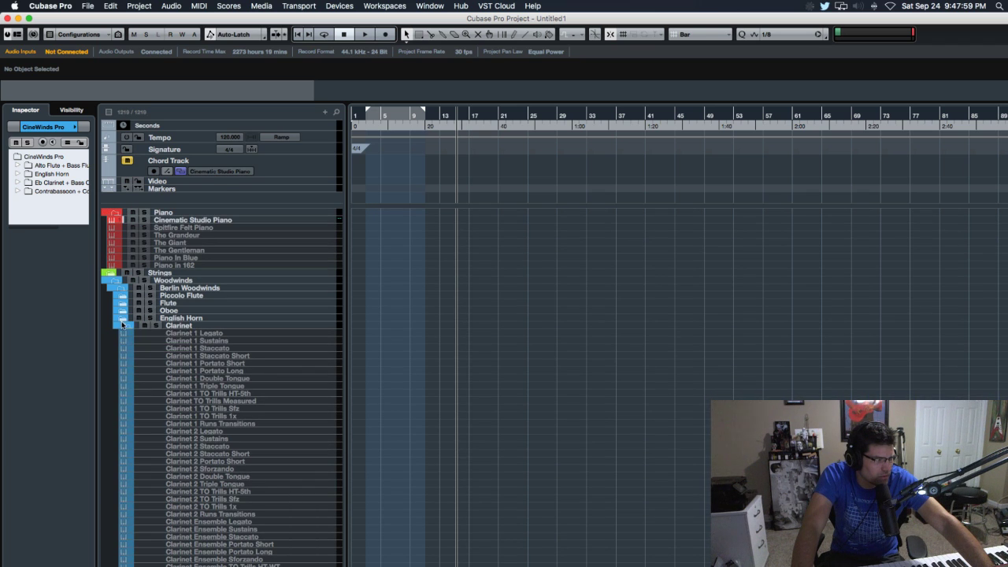
{"action": "left_click", "coordinate": [122, 325]}
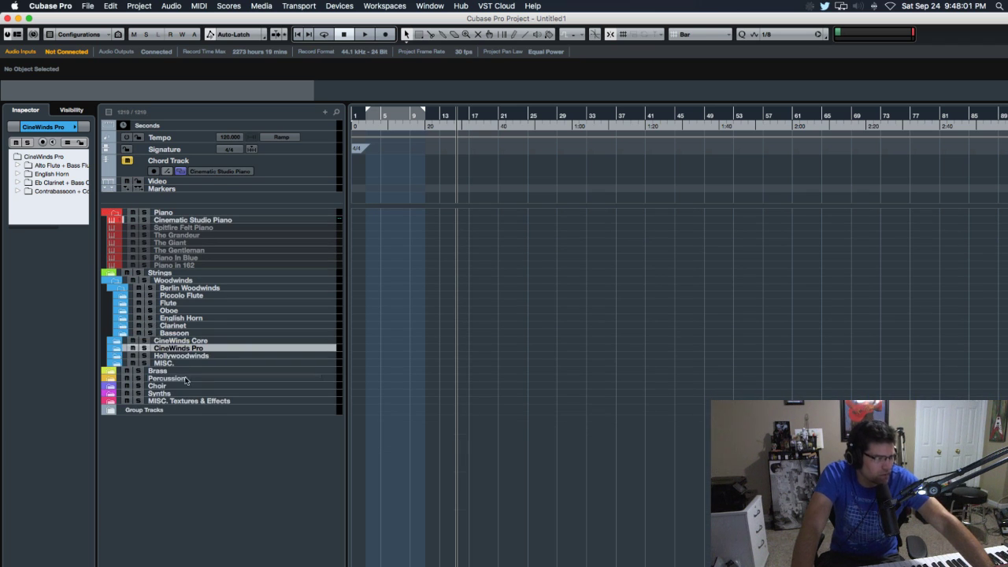
Review the instrument folders inside CineWinds Pro, and collapse it together with Berlin Woodwinds
{"action": "left_click", "coordinate": [113, 347]}
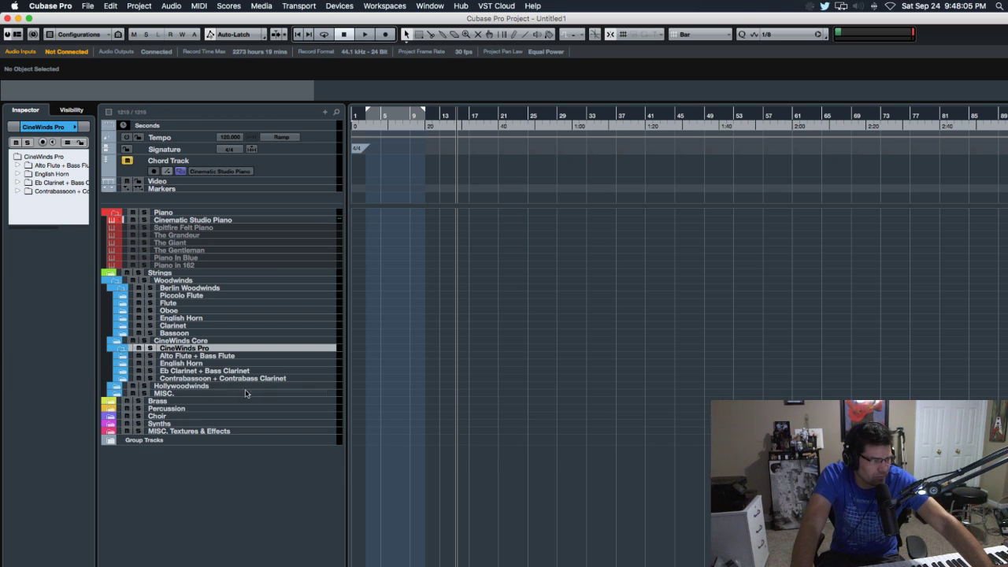
{"action": "left_click", "coordinate": [120, 348]}
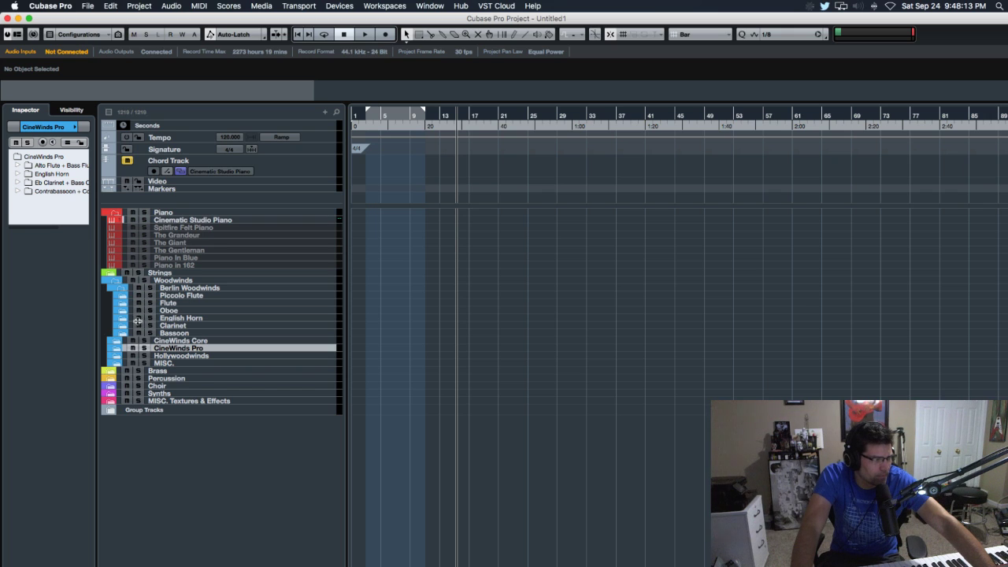
{"action": "left_click", "coordinate": [123, 289]}
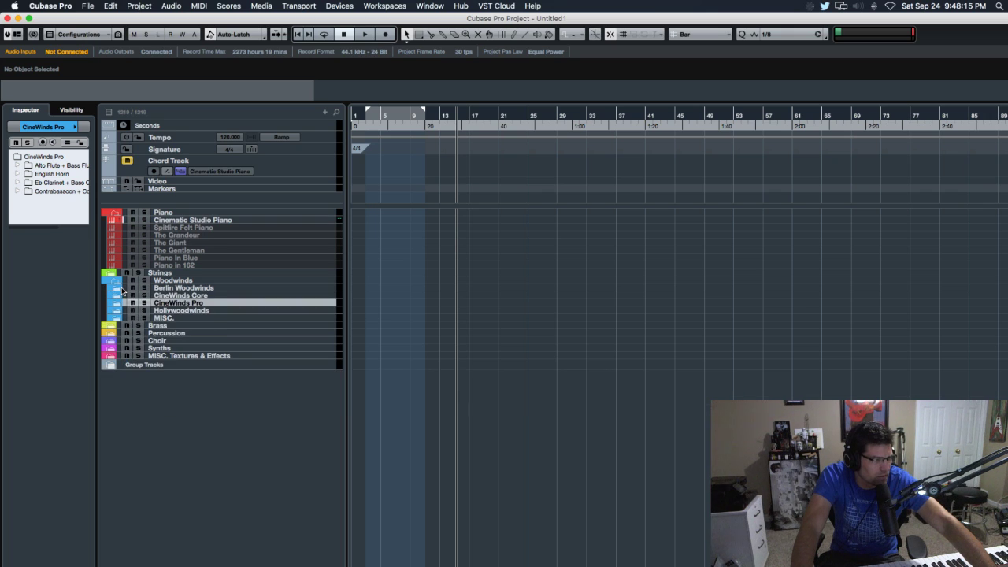
Look through Hollywoodwinds' Keyboard Patches, Runs, and Textures and FX folders, and collapse Hollywoodwinds again
{"action": "left_click", "coordinate": [119, 310]}
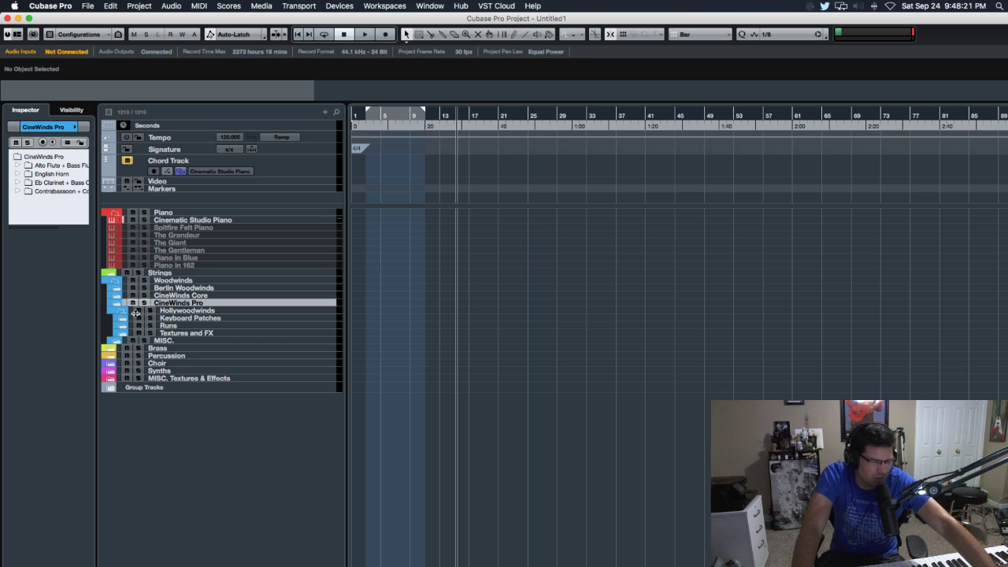
{"action": "left_click", "coordinate": [123, 317]}
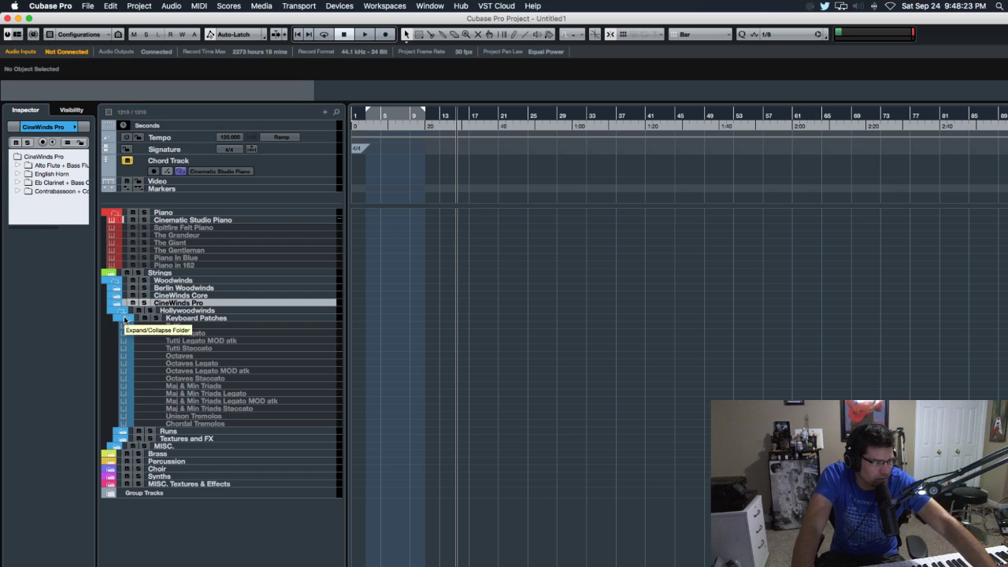
{"action": "left_click", "coordinate": [124, 317]}
{"action": "left_click", "coordinate": [123, 327]}
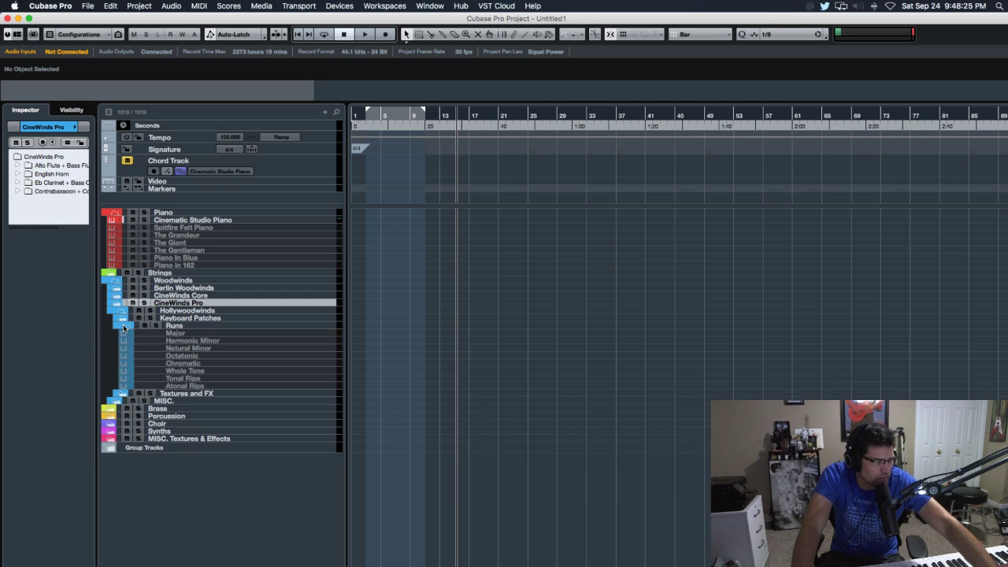
{"action": "left_click", "coordinate": [123, 327]}
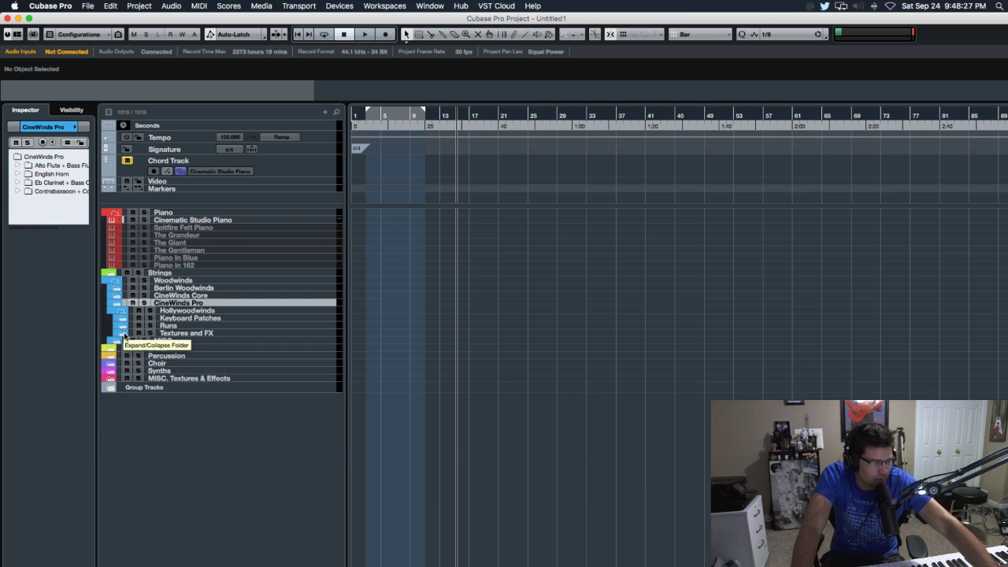
{"action": "left_click", "coordinate": [124, 334]}
{"action": "left_click", "coordinate": [124, 335]}
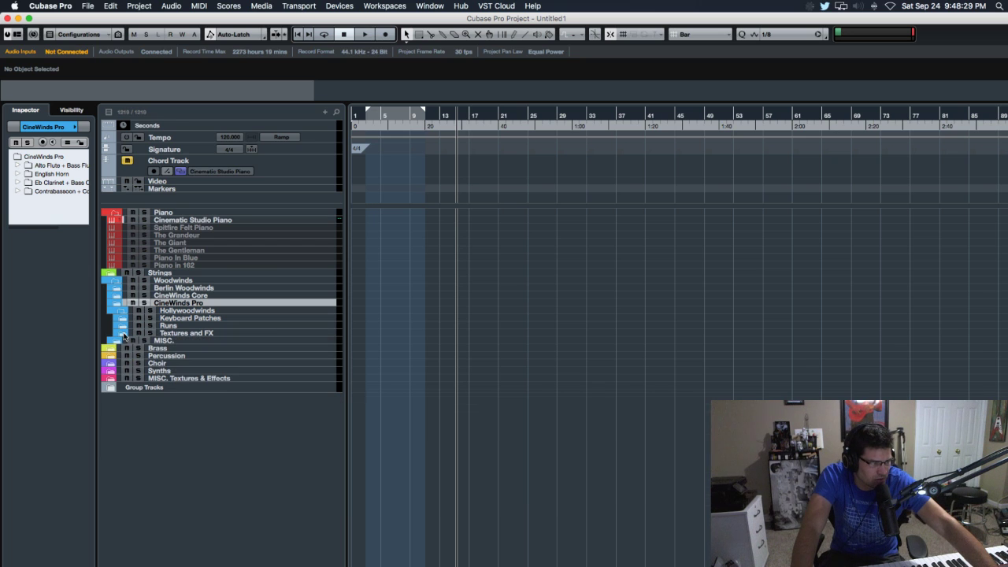
{"action": "left_click", "coordinate": [121, 314]}
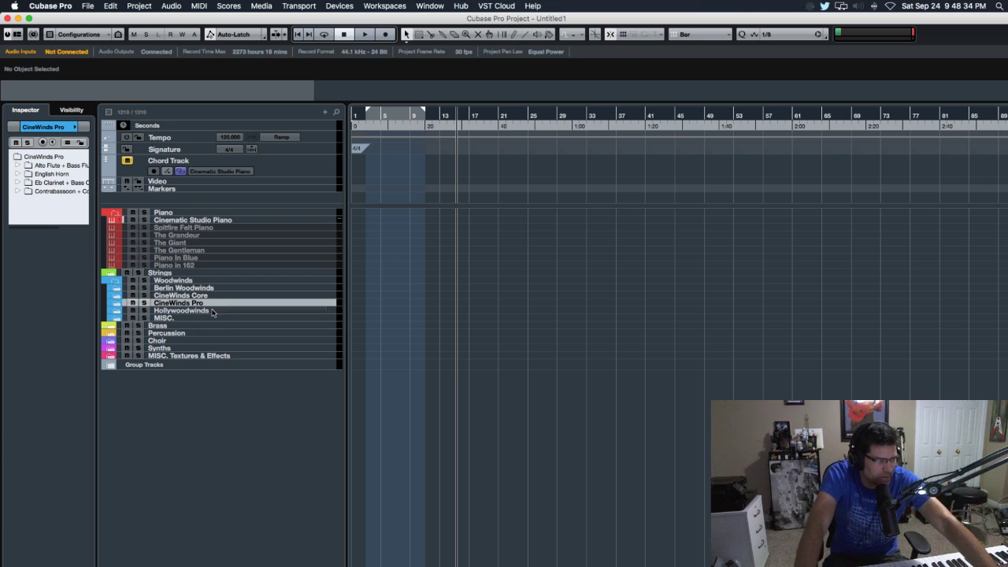
Collapse Woodwinds, expand Brass and its Adventure Brass folder, and select the Horns track
{"action": "left_click", "coordinate": [116, 280]}
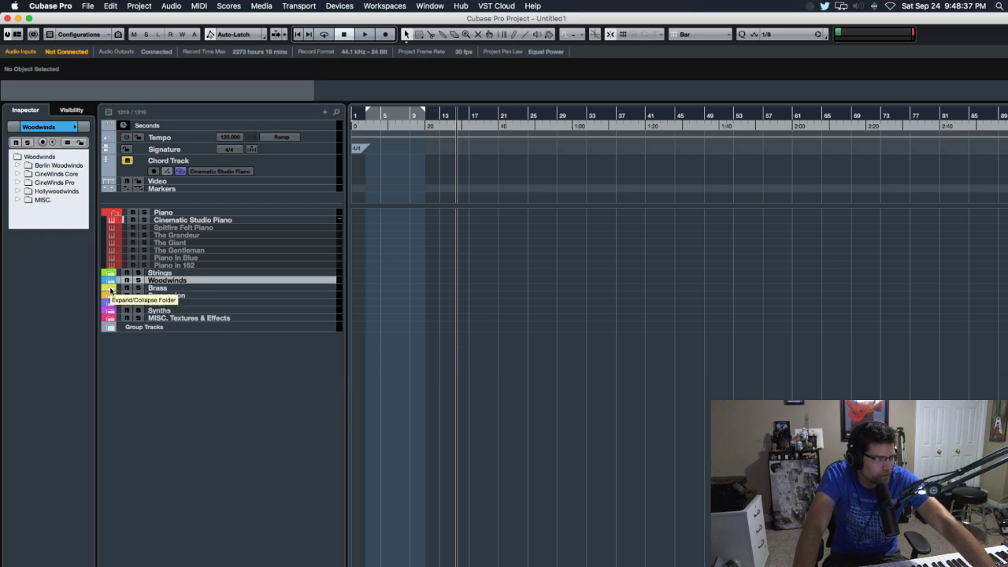
{"action": "left_click", "coordinate": [115, 289]}
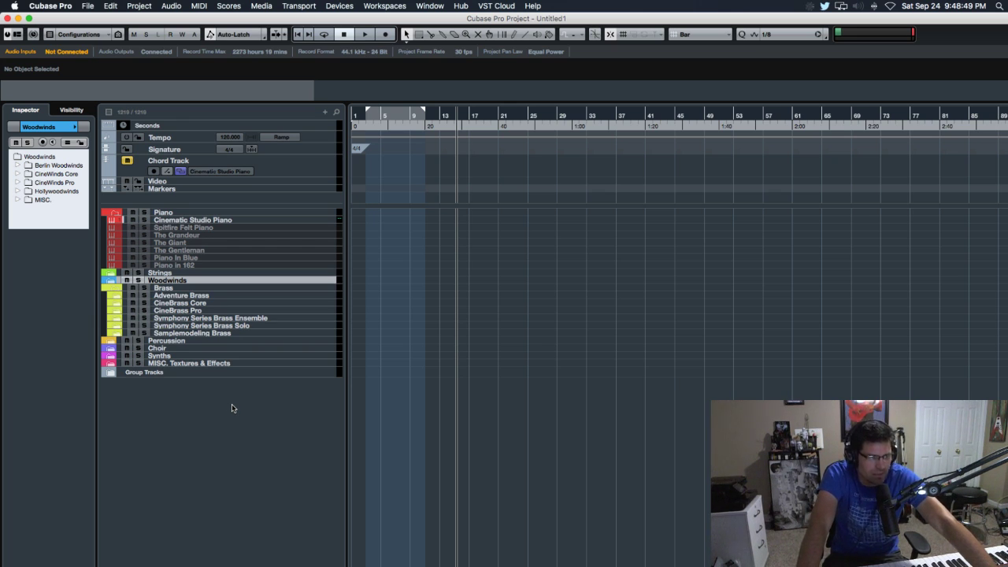
{"action": "left_click", "coordinate": [118, 297]}
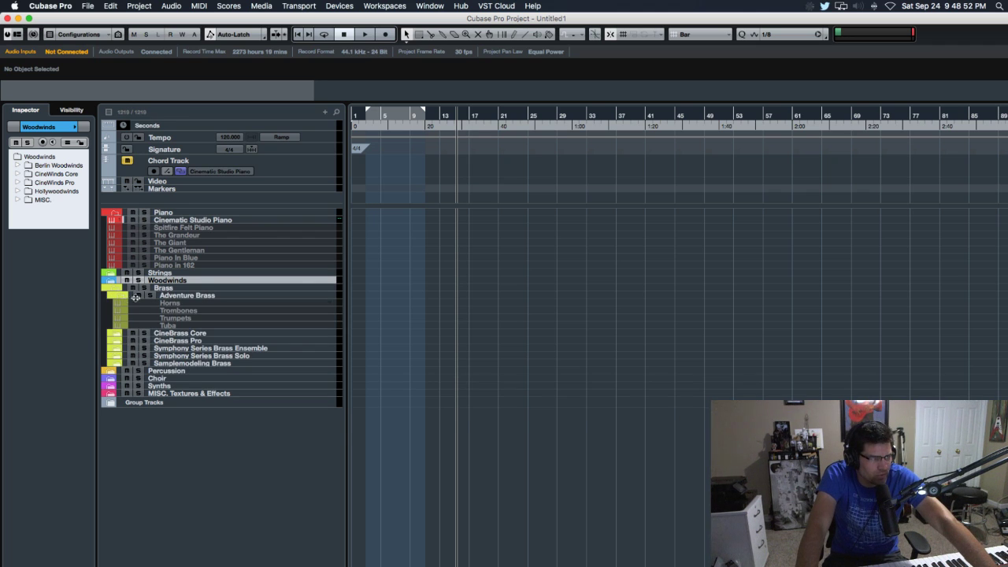
{"action": "left_click", "coordinate": [187, 304]}
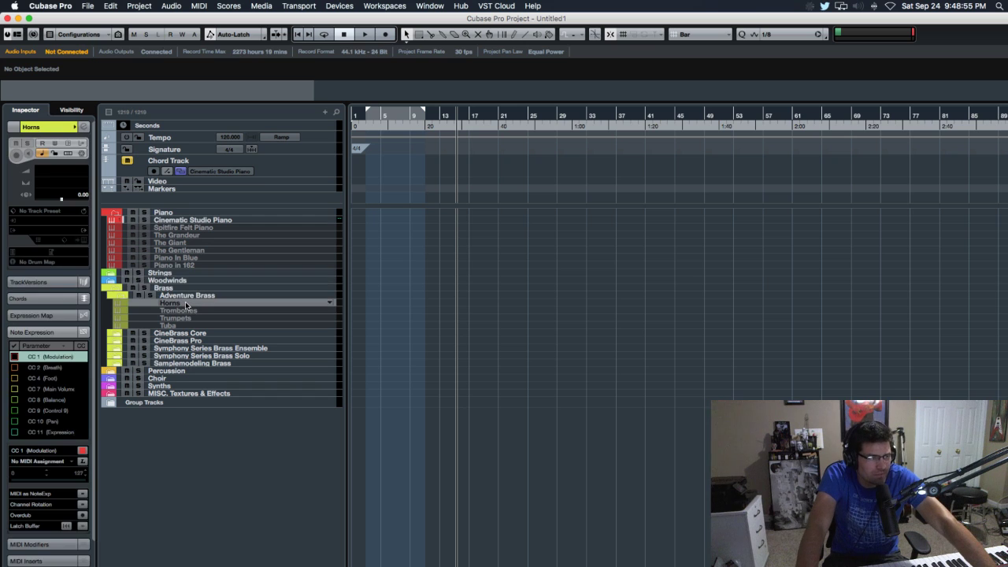
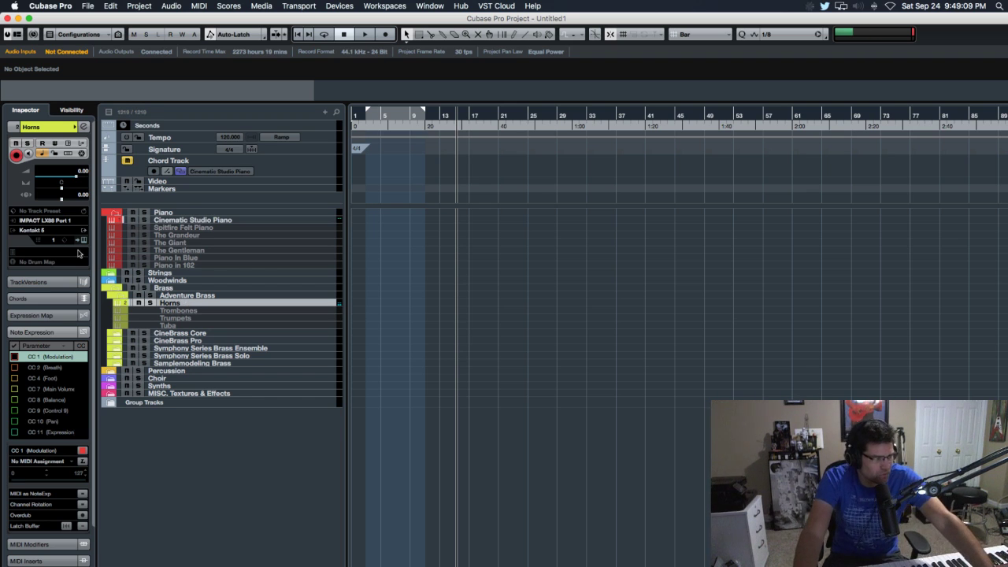
Open the Horns track's Kontakt instrument and audition its Staccato/Staccatissimo, Sustains, Adventure Horns and Majestic Horns crossfade articulations
{"action": "left_click", "coordinate": [83, 241]}
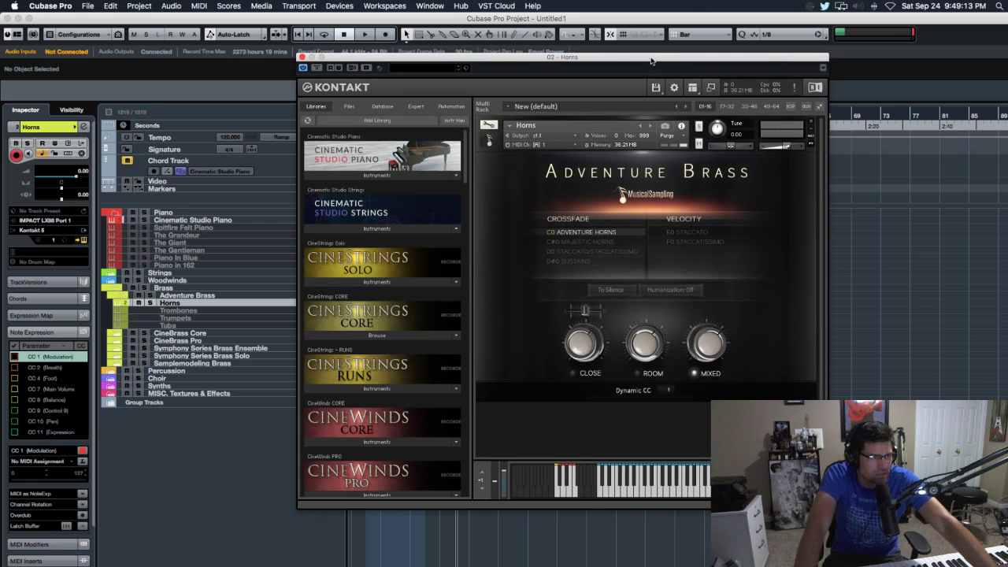
{"action": "left_click_drag", "start_coordinate": [652, 61], "coordinate": [662, 69]}
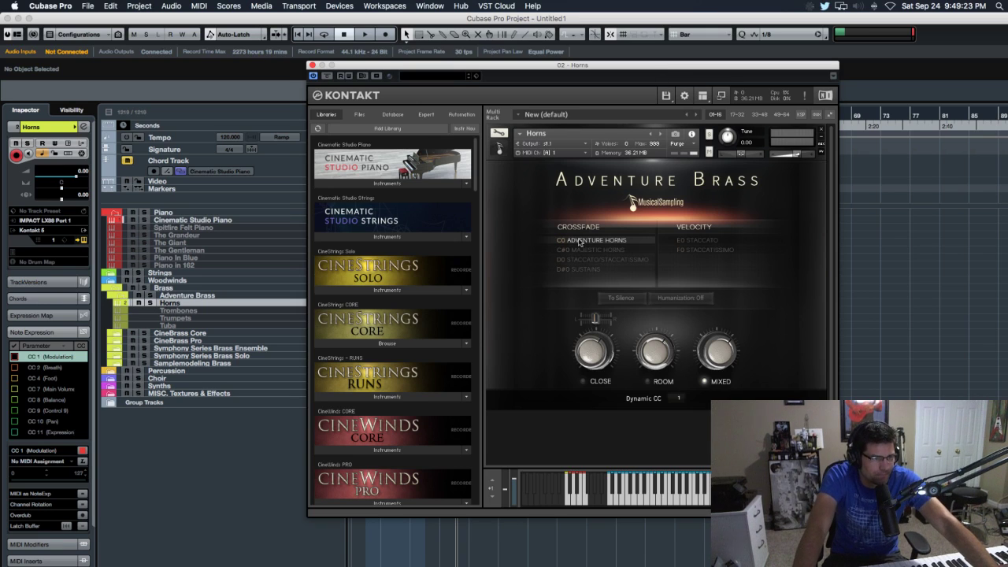
{"action": "left_click", "coordinate": [622, 250]}
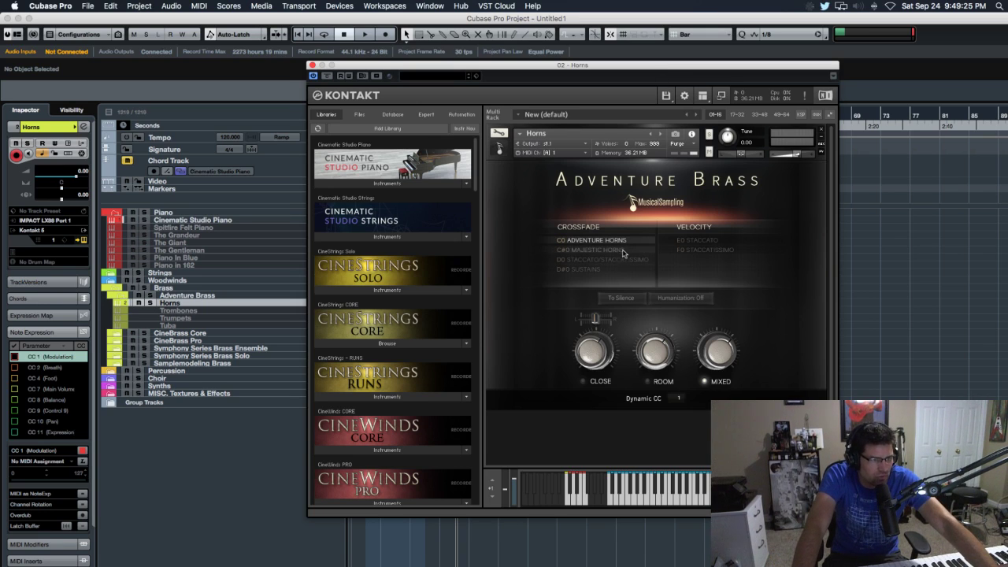
{"action": "left_click", "coordinate": [608, 259]}
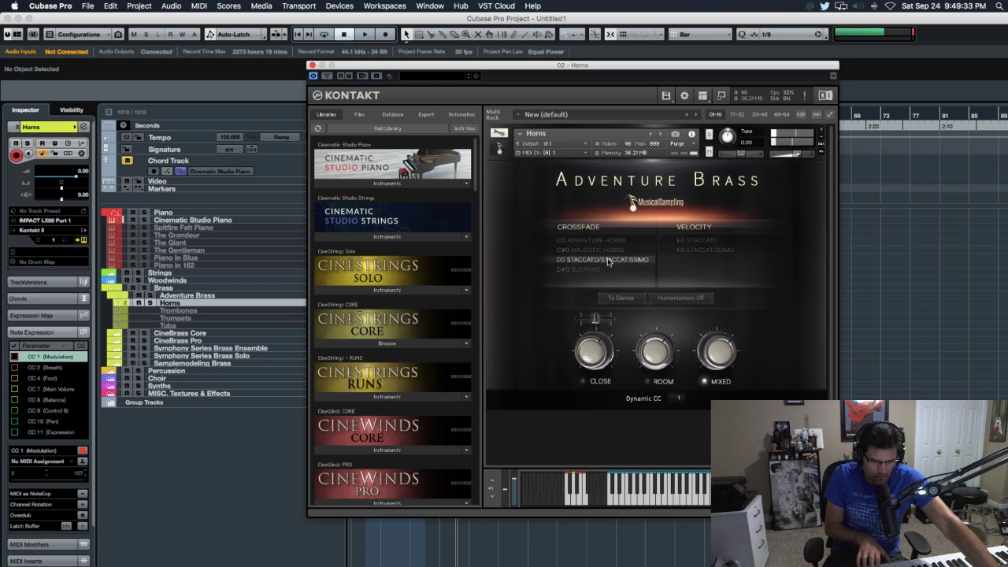
{"action": "left_click", "coordinate": [599, 272]}
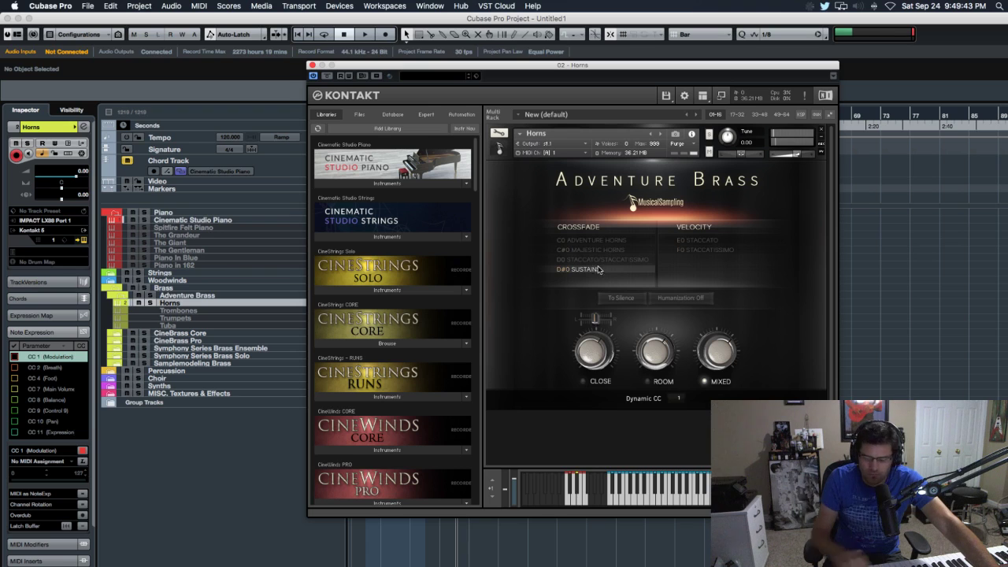
{"action": "left_click", "coordinate": [596, 241]}
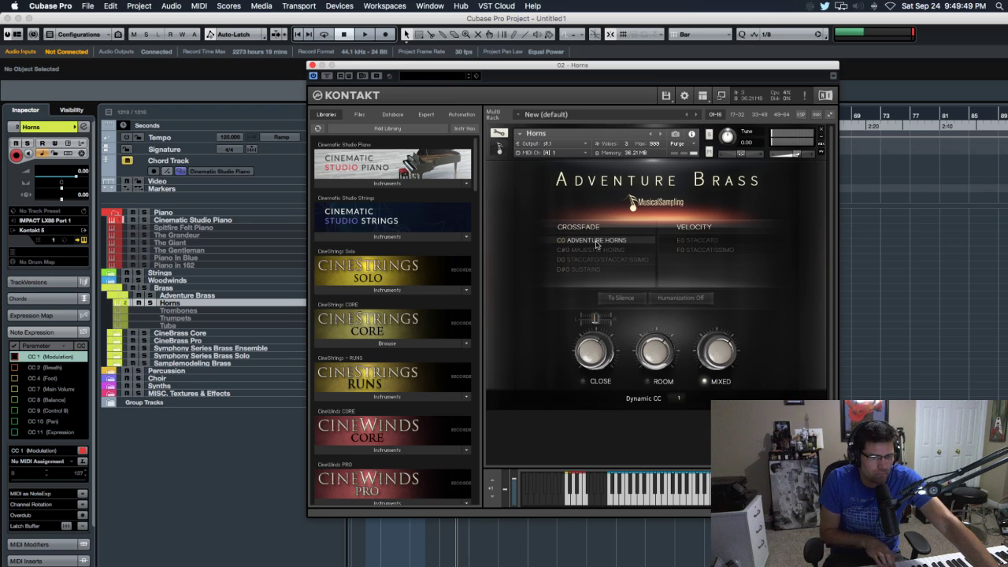
{"action": "left_click", "coordinate": [590, 249]}
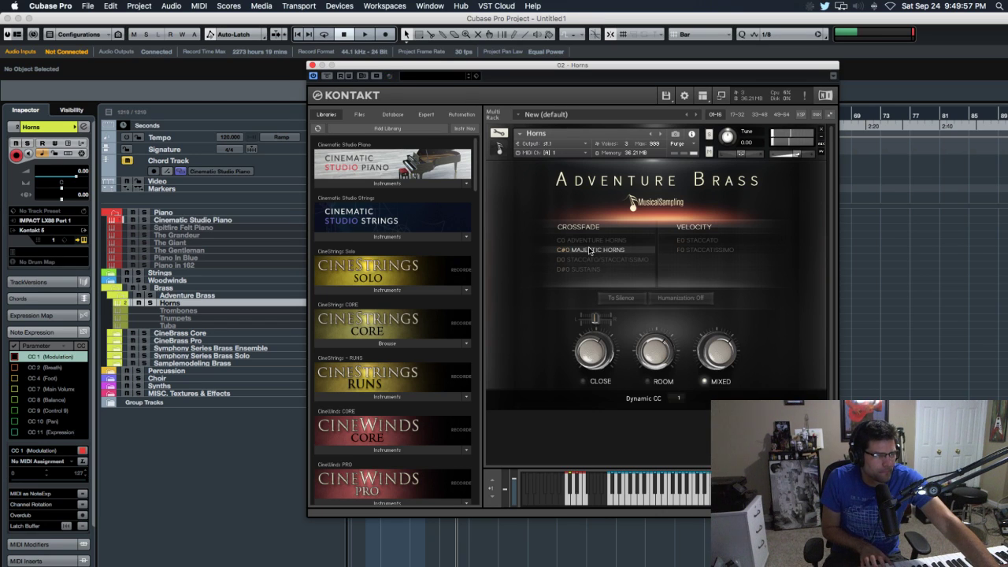
Look through the Woodwinds folder and its Berlin Woodwinds subfolders, leaving Woodwinds collapsed again
{"action": "left_click", "coordinate": [113, 281]}
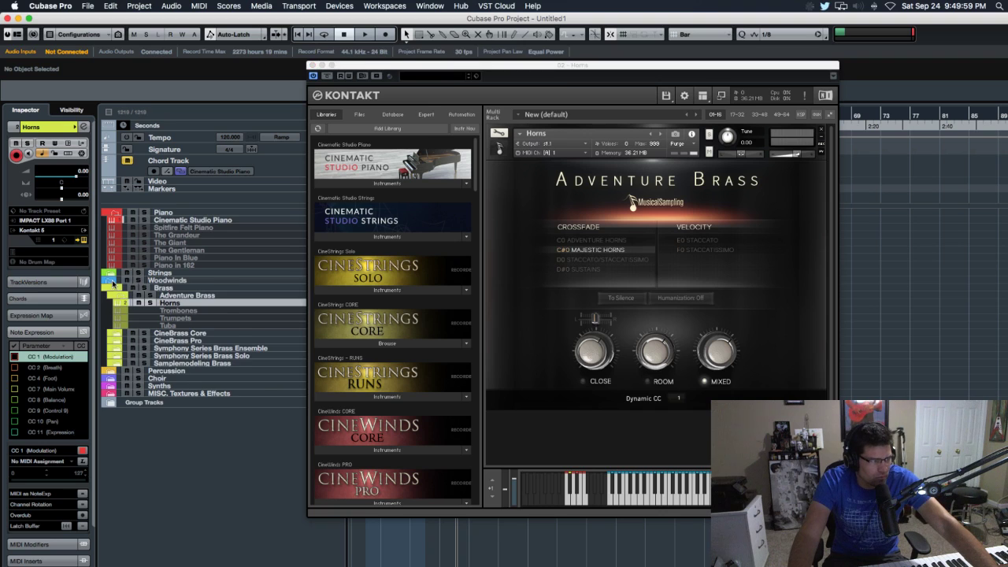
{"action": "left_click", "coordinate": [116, 289]}
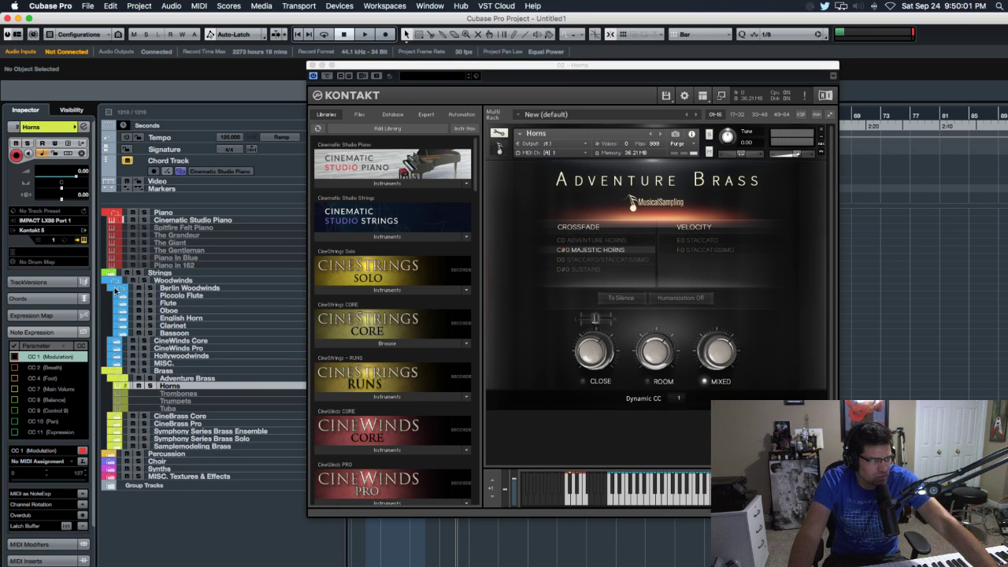
{"action": "left_click", "coordinate": [121, 296]}
{"action": "left_click", "coordinate": [122, 297]}
{"action": "left_click", "coordinate": [121, 291]}
{"action": "left_click", "coordinate": [117, 280]}
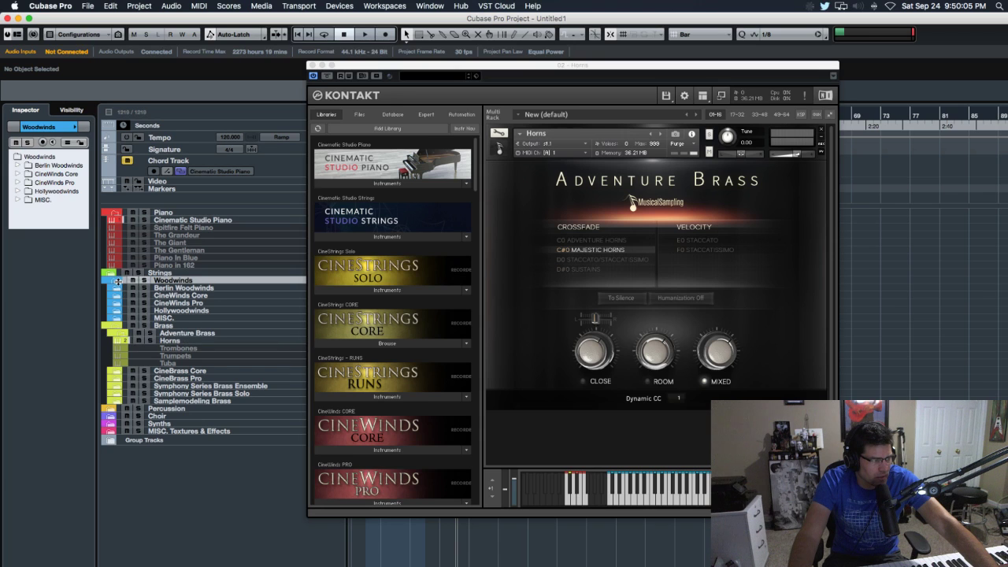
{"action": "left_click", "coordinate": [116, 281]}
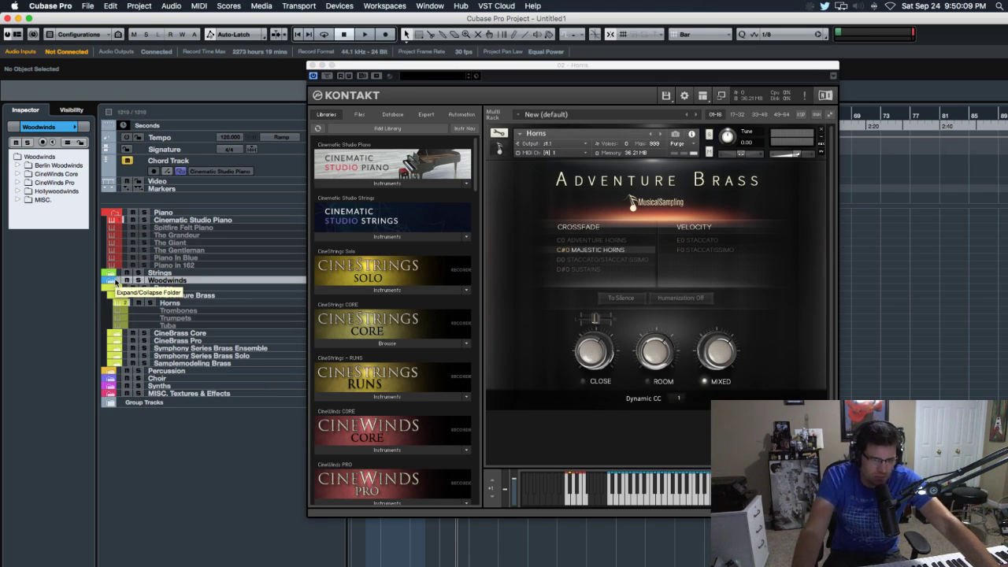
Reselect the Adventure Brass Horns track, close its Kontakt window and collapse the Adventure Brass folder
{"action": "left_click", "coordinate": [167, 302]}
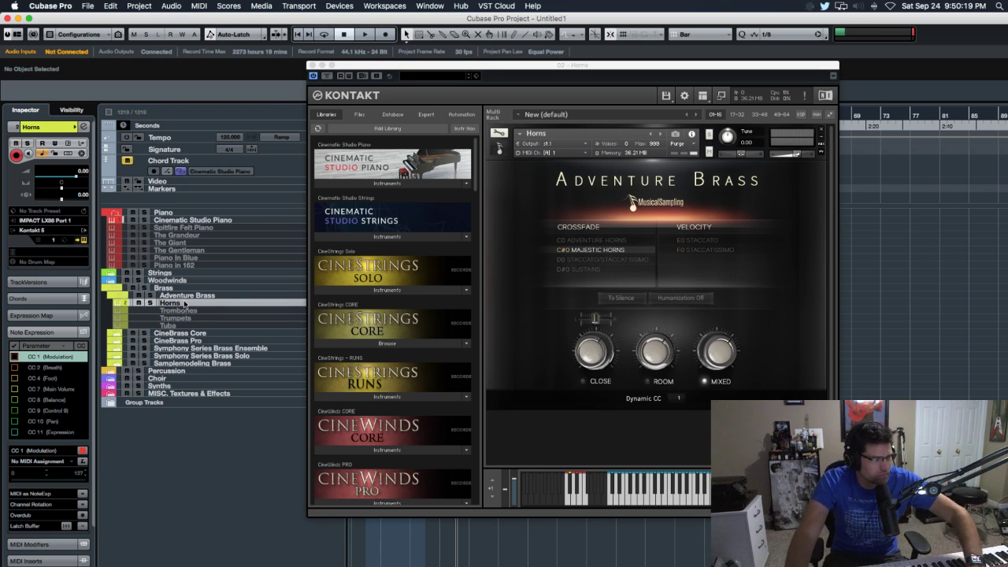
{"action": "key", "text": "super+w"}
{"action": "left_click", "coordinate": [122, 295]}
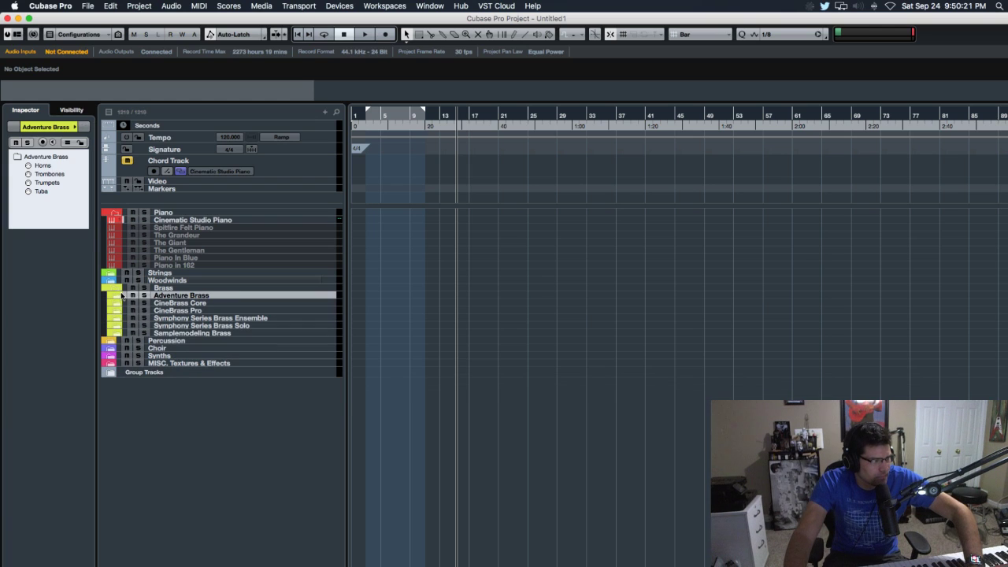
Expand CineBrass Core to review its instrument subfolders, and collapse it again
{"action": "left_click", "coordinate": [119, 304]}
{"action": "left_click", "coordinate": [118, 305]}
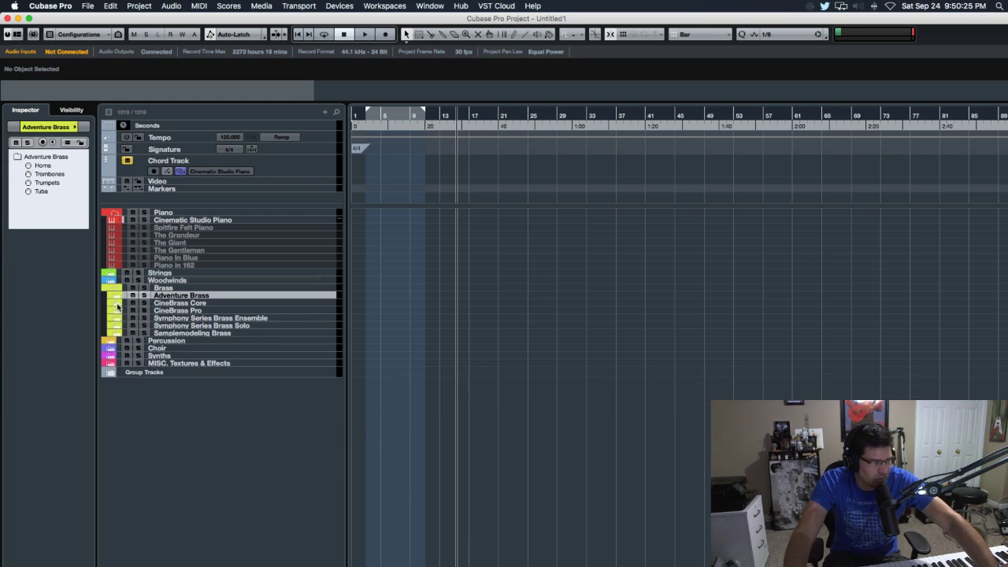
{"action": "left_click", "coordinate": [119, 304]}
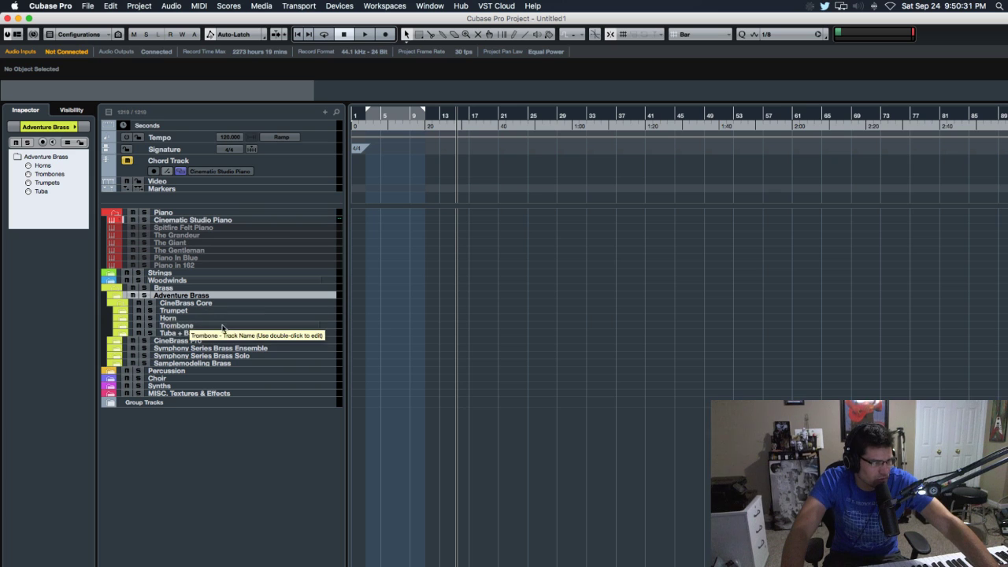
{"action": "left_click", "coordinate": [116, 304]}
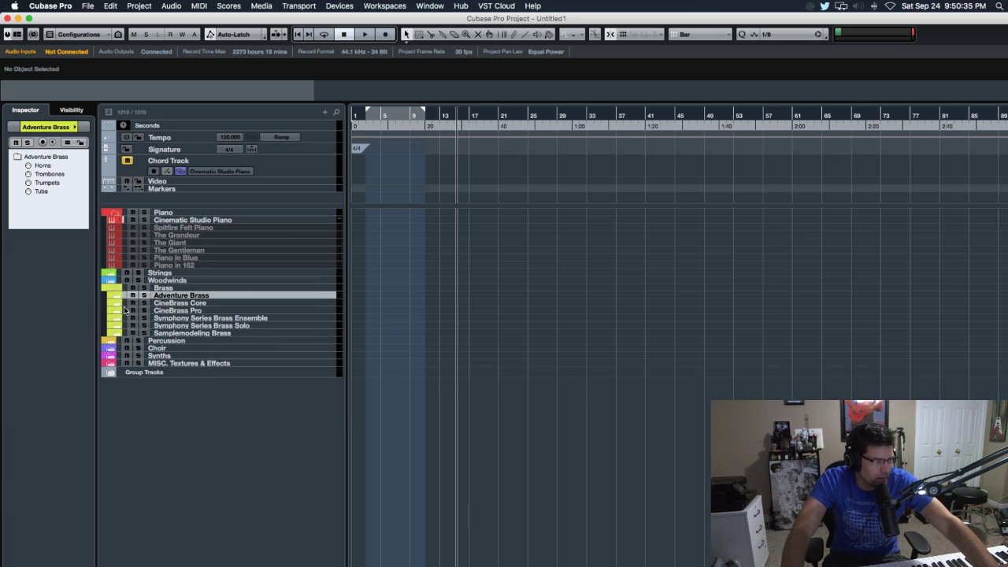
Audition the Twelve Horn Ensemble - Articulations track in CineBrass Pro's Horn folder, and collapse Horn and CineBrass Pro
{"action": "left_click", "coordinate": [119, 311]}
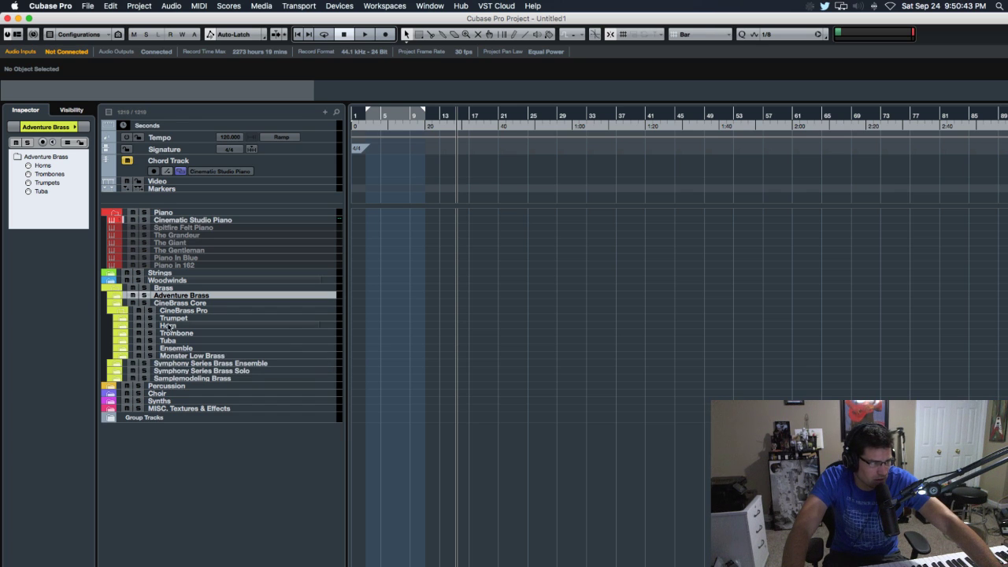
{"action": "left_click", "coordinate": [125, 328]}
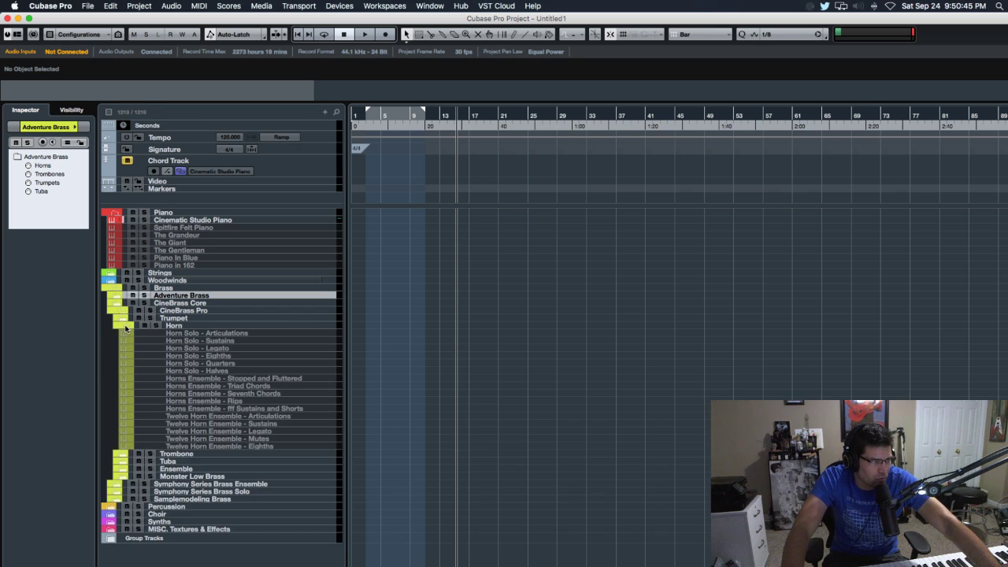
{"action": "left_click", "coordinate": [206, 416]}
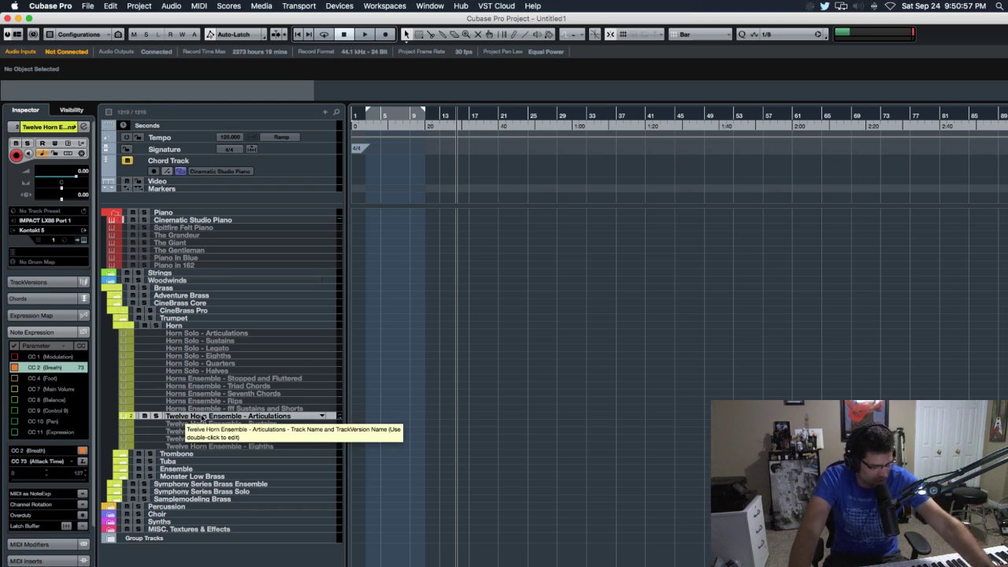
{"action": "left_click", "coordinate": [139, 327]}
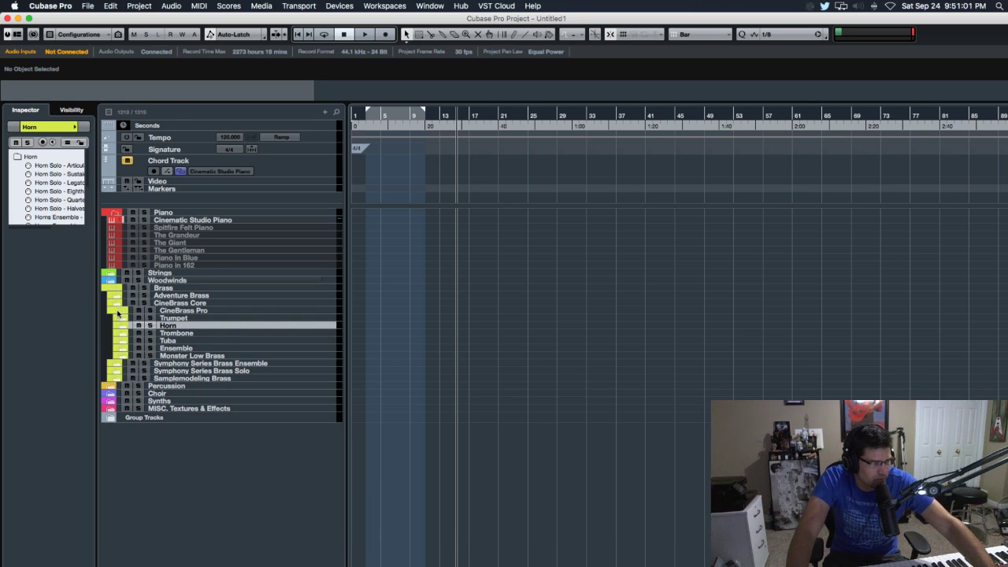
{"action": "left_click", "coordinate": [124, 312]}
Audition the Six Horns Ensemble - Articulations track in CineBrass Core's Horn folder, and collapse Horn and CineBrass Core
{"action": "left_click", "coordinate": [116, 304]}
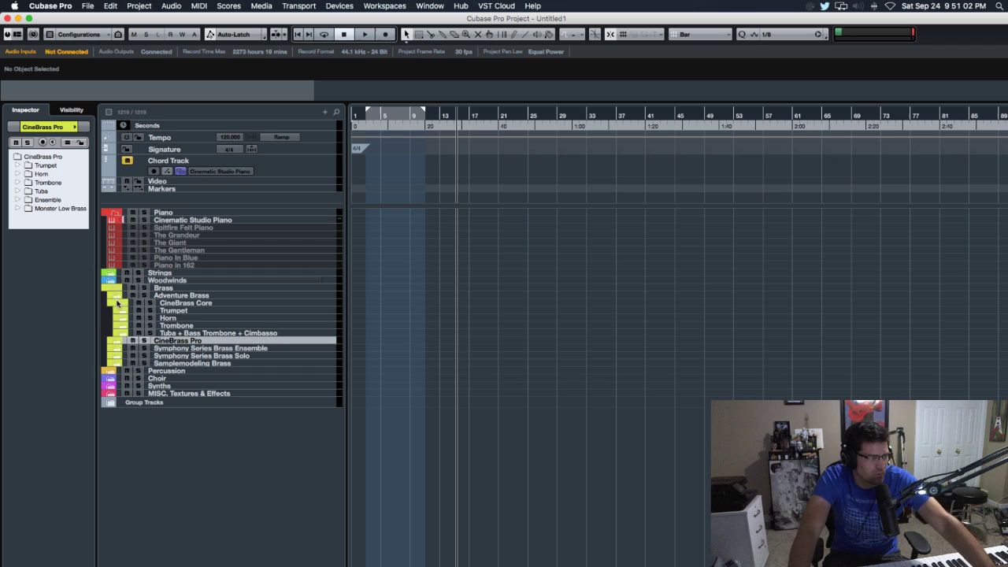
{"action": "left_click", "coordinate": [165, 317]}
{"action": "left_click", "coordinate": [120, 318]}
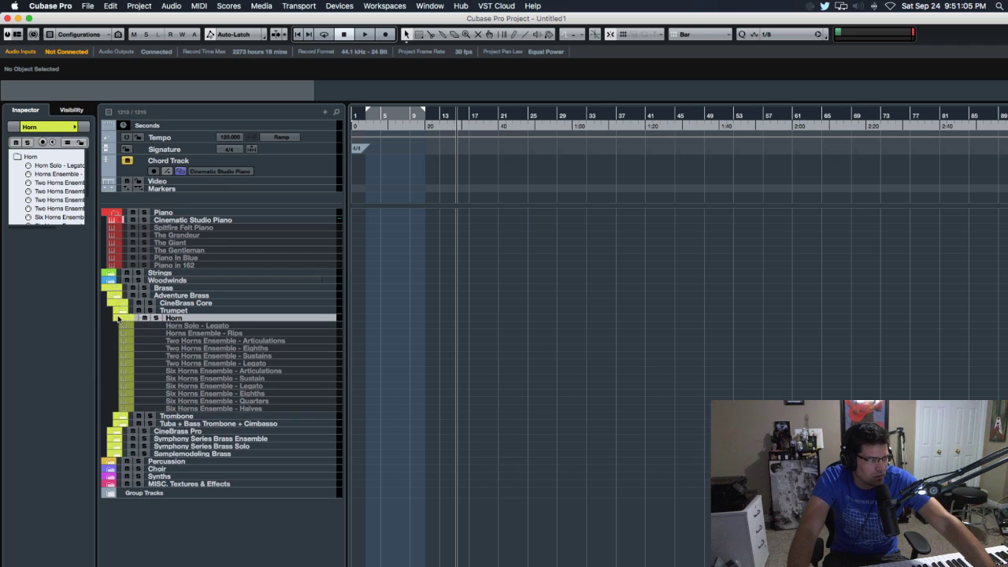
{"action": "left_click", "coordinate": [197, 372]}
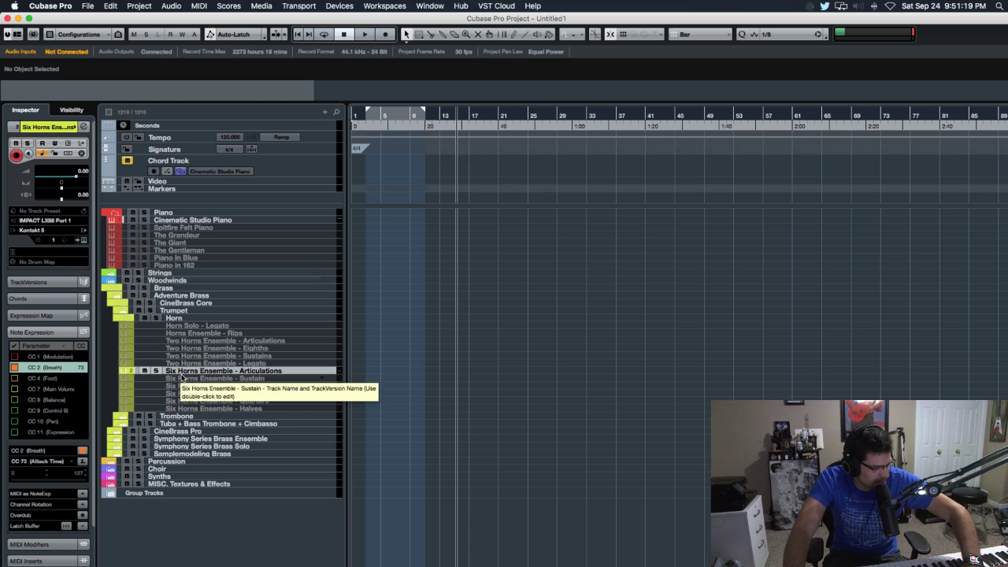
{"action": "left_click", "coordinate": [122, 319]}
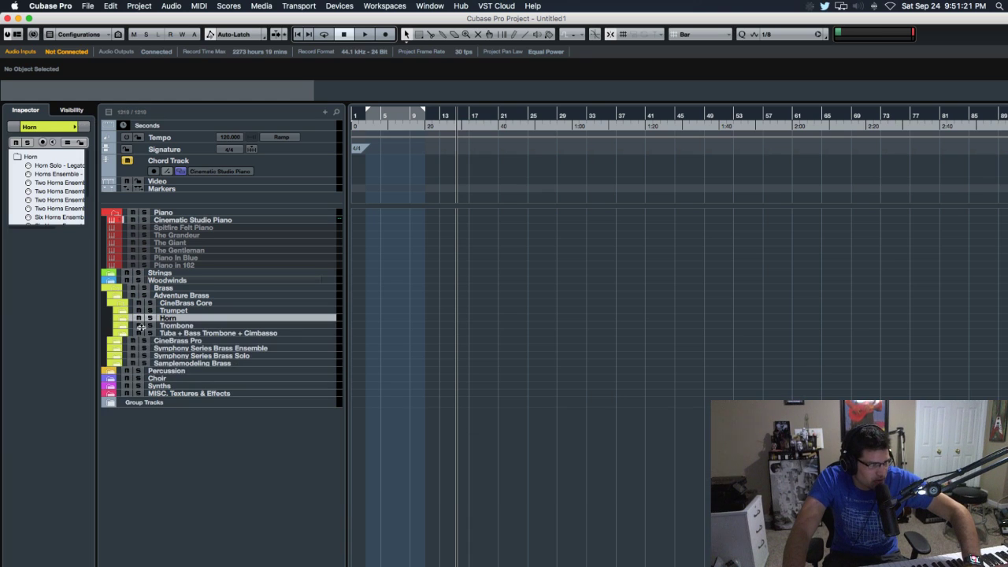
{"action": "left_click", "coordinate": [120, 305]}
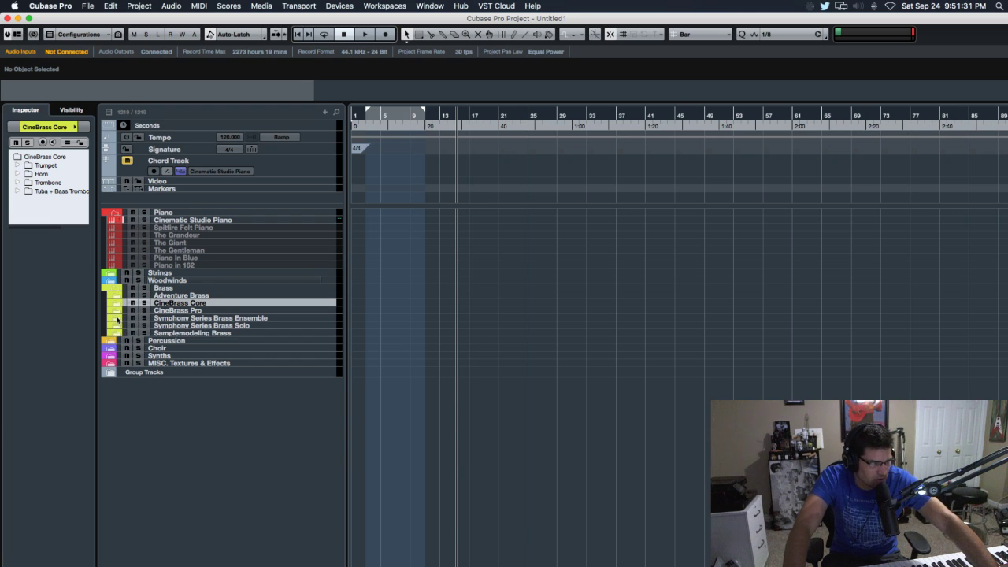
Expand Symphony Series Brass Ensemble, audition the Horns - Legato track, disable it, and collapse the folder
{"action": "left_click", "coordinate": [117, 318]}
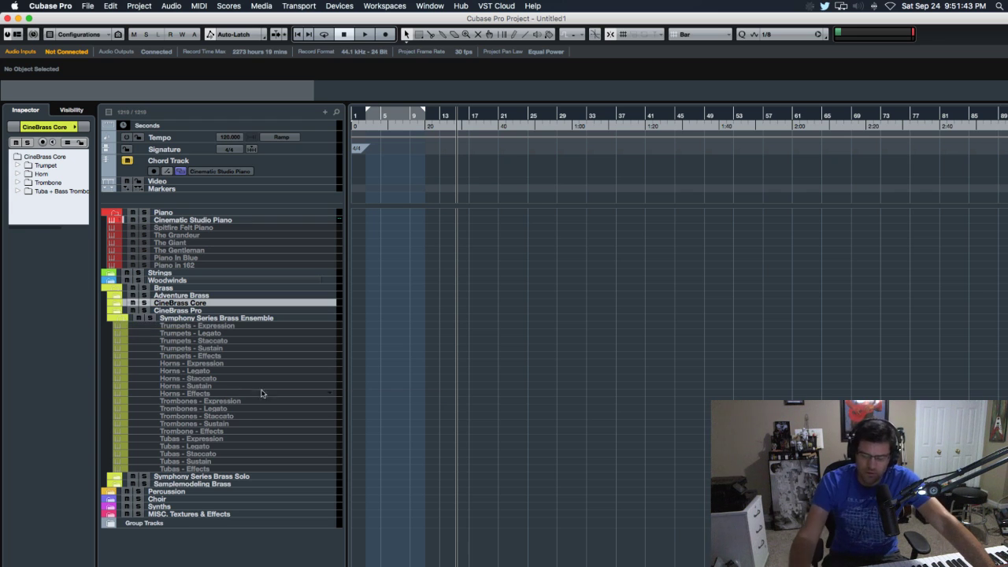
{"action": "left_click", "coordinate": [202, 372]}
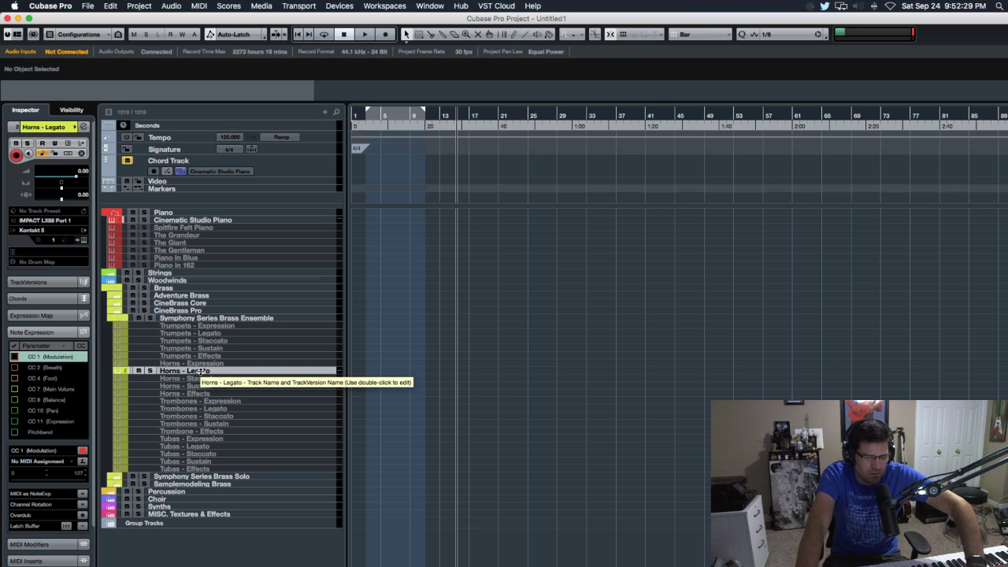
{"action": "left_click", "coordinate": [201, 371]}
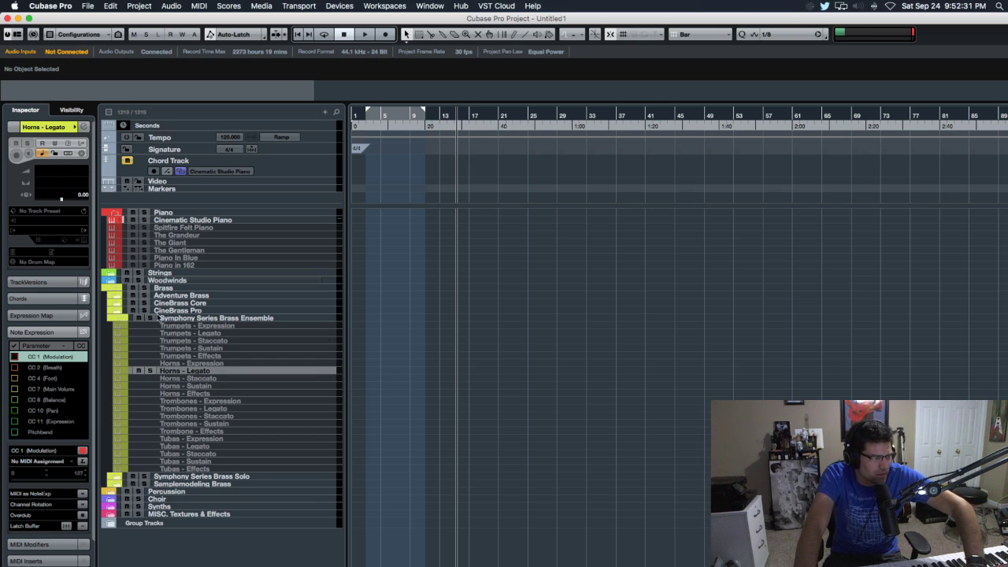
{"action": "left_click", "coordinate": [123, 319]}
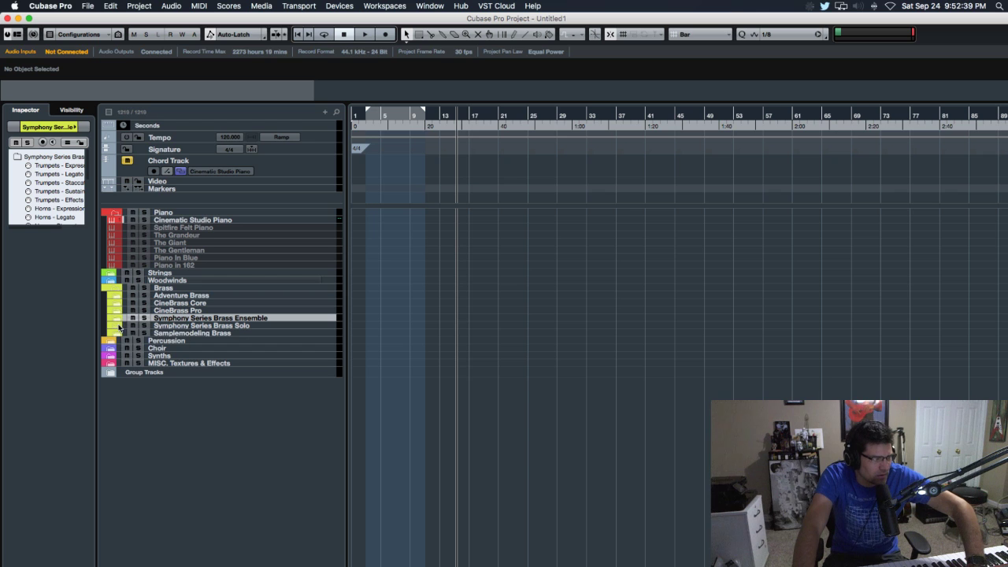
Expand Symphony Series Brass Solo, audition the Horn 1 - Legato track, disable it, and collapse the folder
{"action": "left_click", "coordinate": [119, 325]}
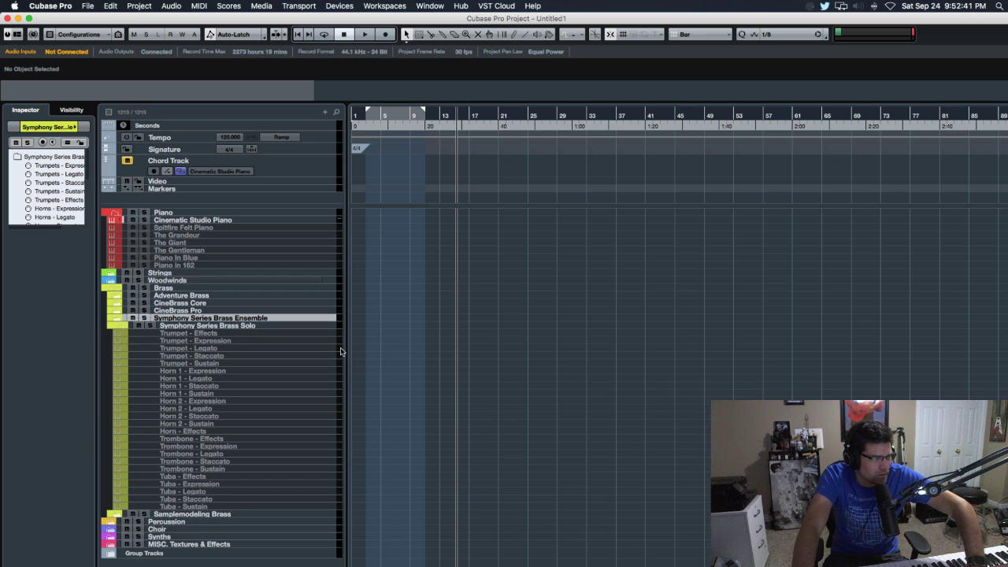
{"action": "left_click", "coordinate": [195, 379]}
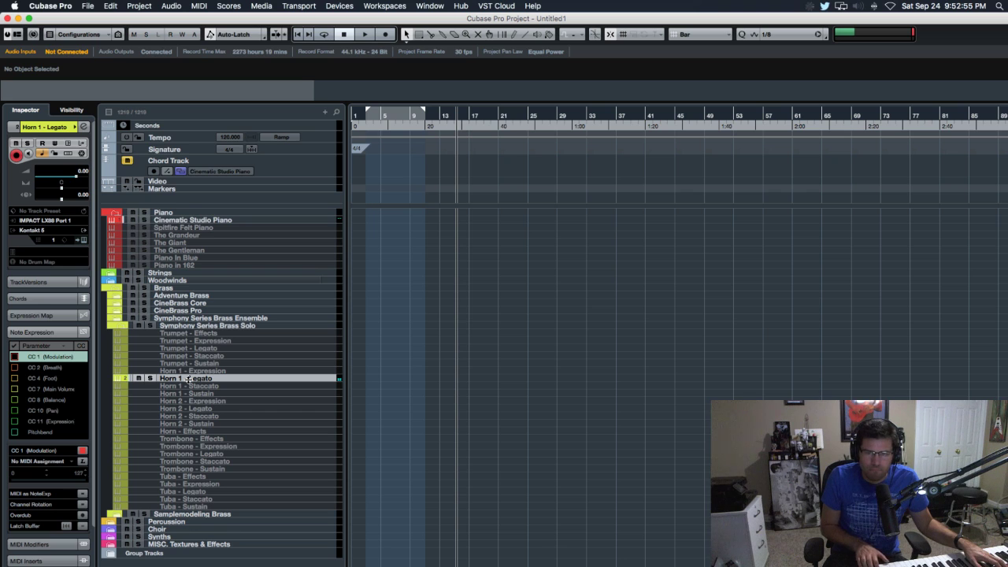
{"action": "key", "text": "shift+d"}
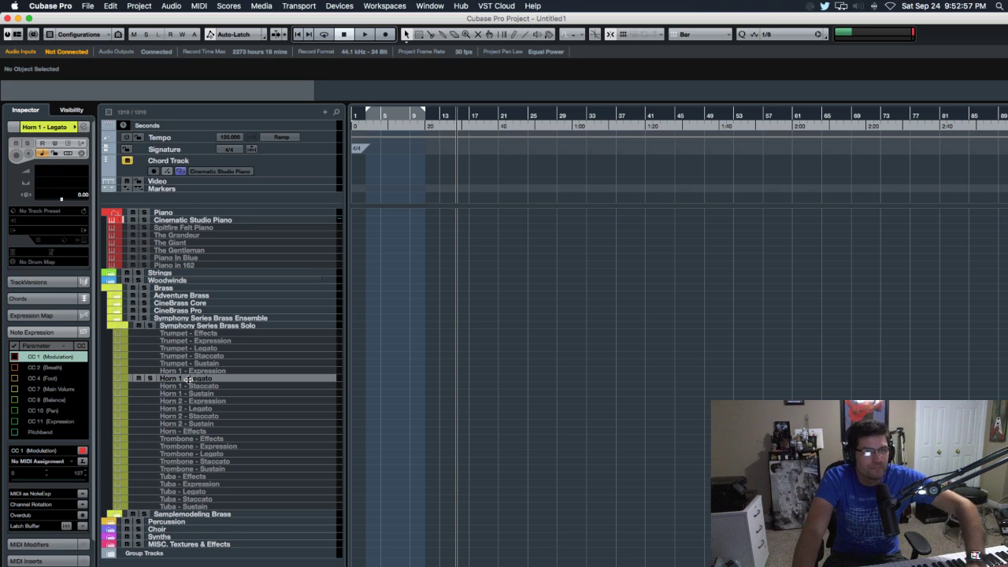
{"action": "left_click", "coordinate": [128, 327]}
{"action": "left_click", "coordinate": [130, 329]}
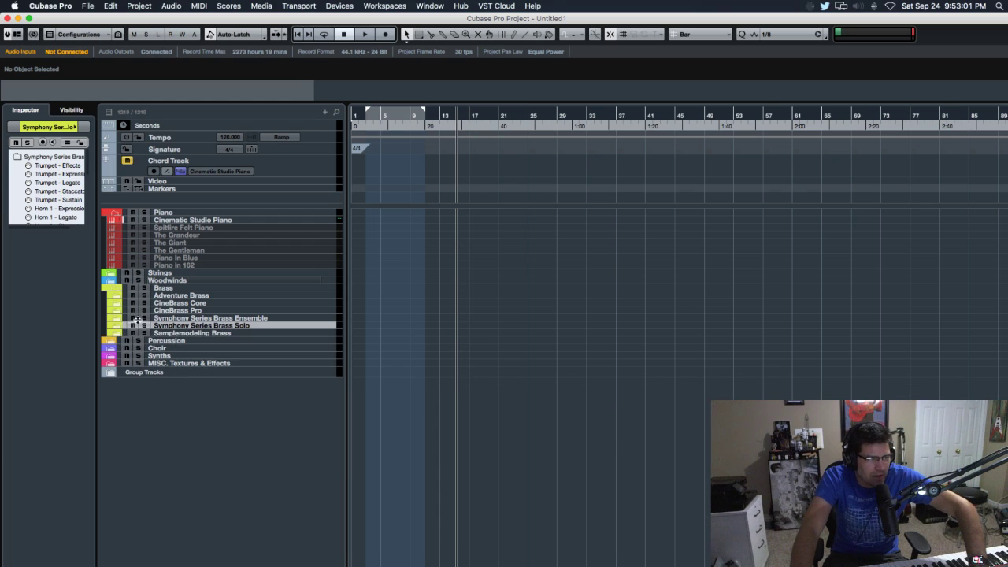
Expand CineBrass Pro's Horn folder, audition the Twelve Horn Ensemble - Articulations track again, and collapse both folders
{"action": "left_click", "coordinate": [118, 311]}
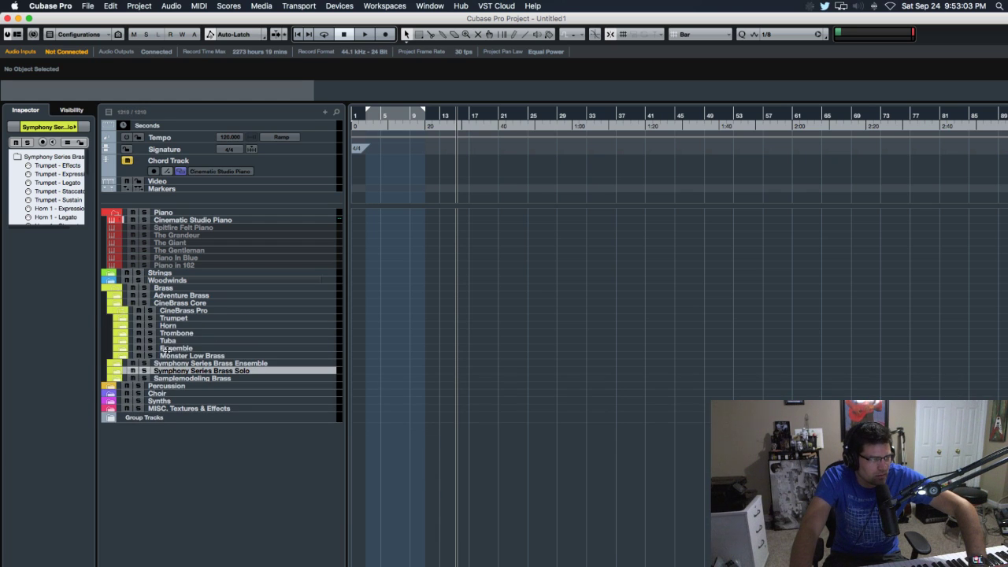
{"action": "left_click", "coordinate": [123, 326]}
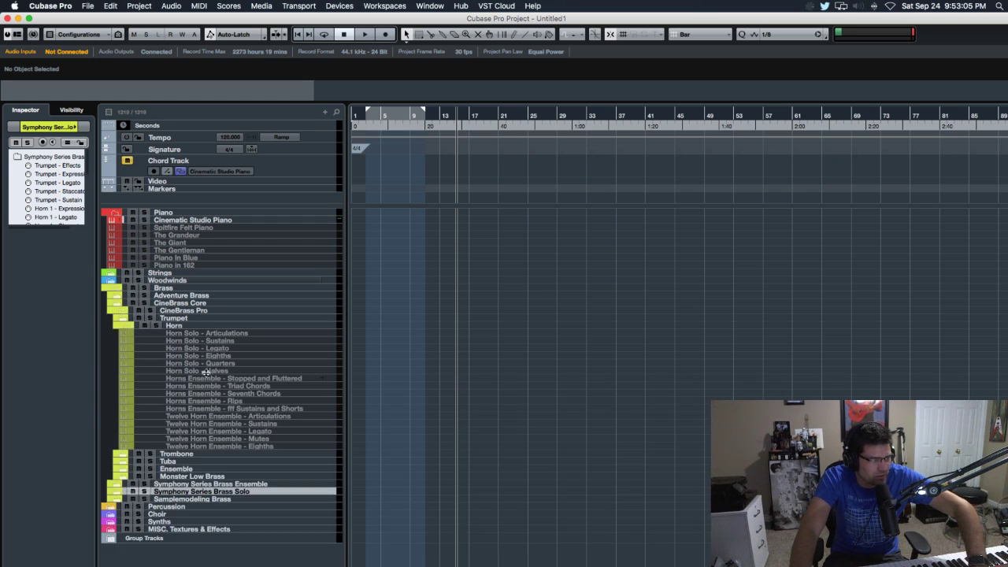
{"action": "left_click", "coordinate": [193, 417]}
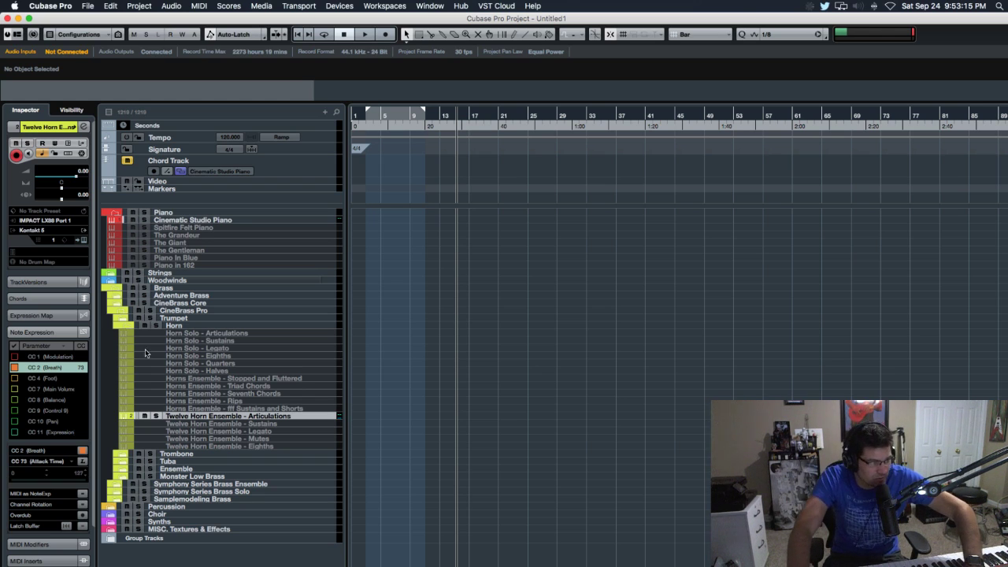
{"action": "left_click", "coordinate": [129, 328]}
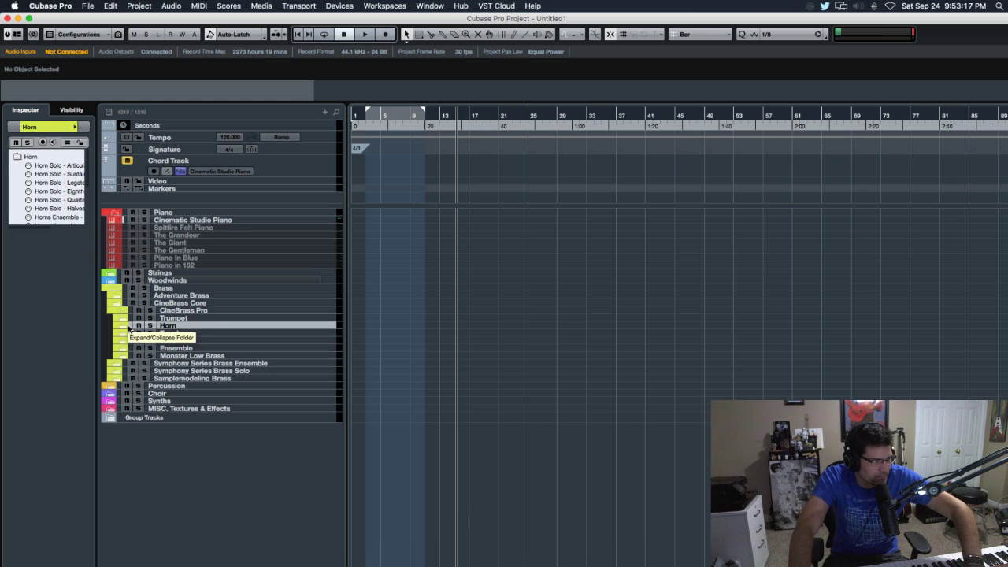
{"action": "left_click", "coordinate": [120, 314]}
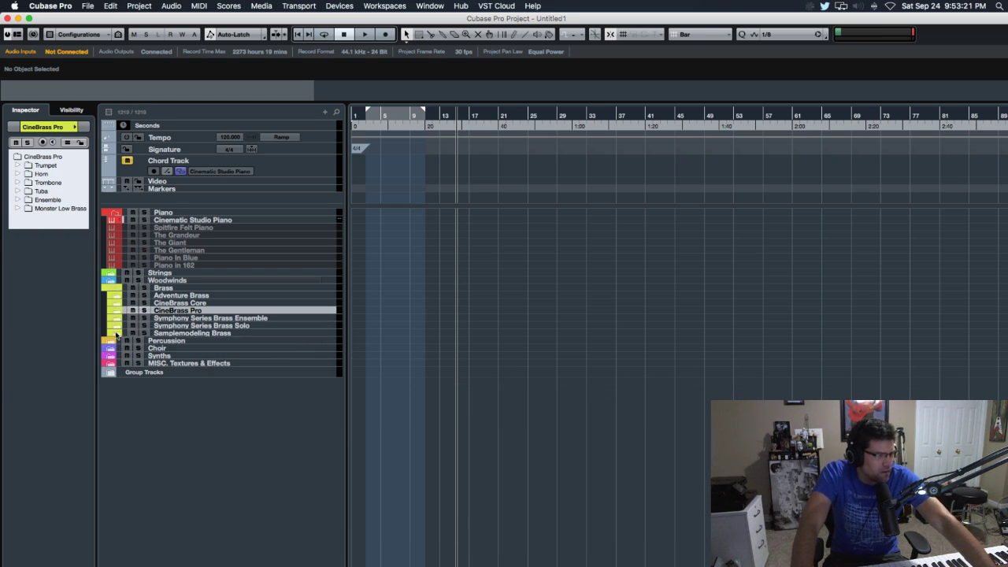
Expand Samplemodeling Brass, enable the French Horn 1 track, and open its Kontakt instrument window
{"action": "left_click", "coordinate": [119, 333]}
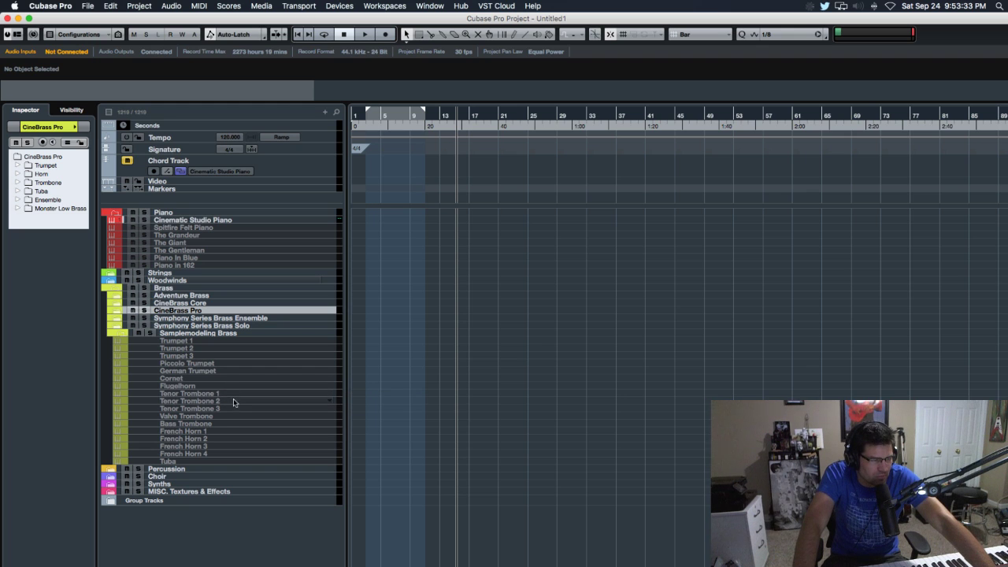
{"action": "left_click", "coordinate": [200, 431]}
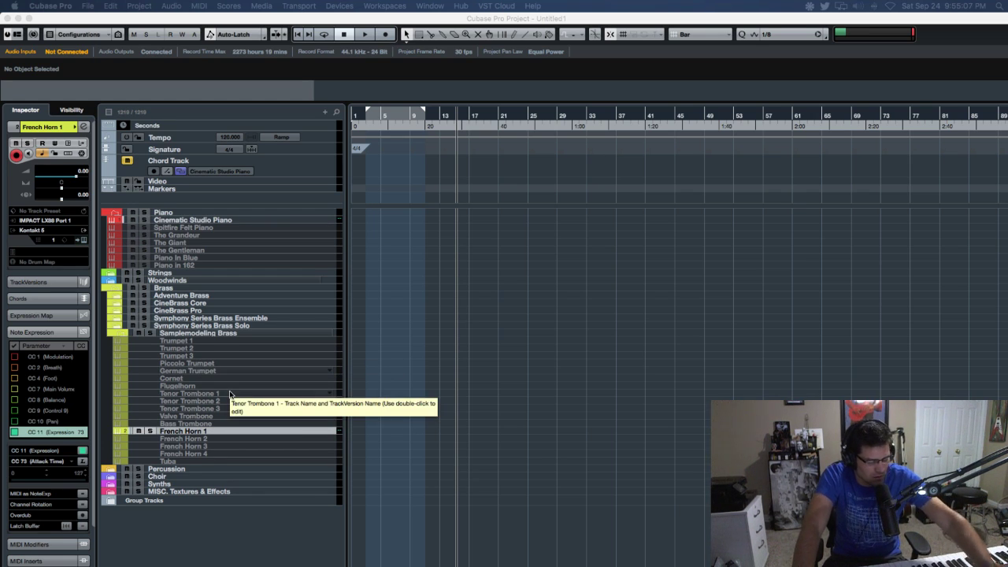
{"action": "left_click", "coordinate": [203, 432]}
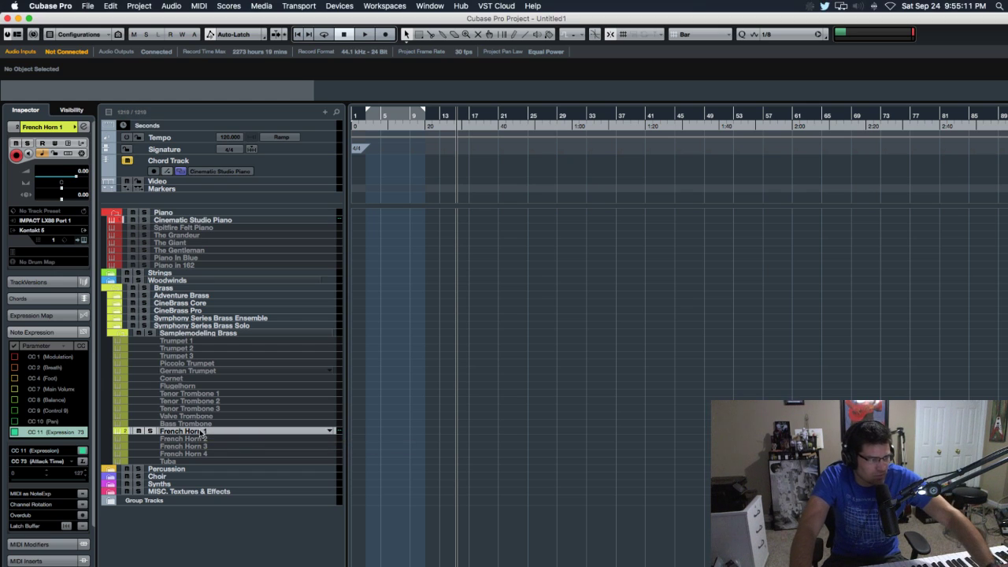
{"action": "left_click", "coordinate": [203, 432]}
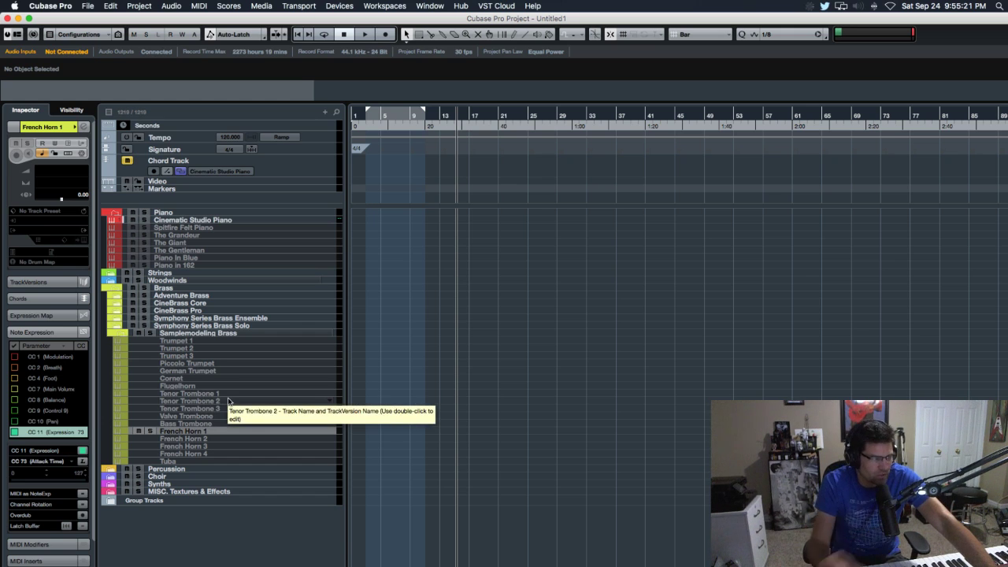
{"action": "left_click", "coordinate": [201, 431]}
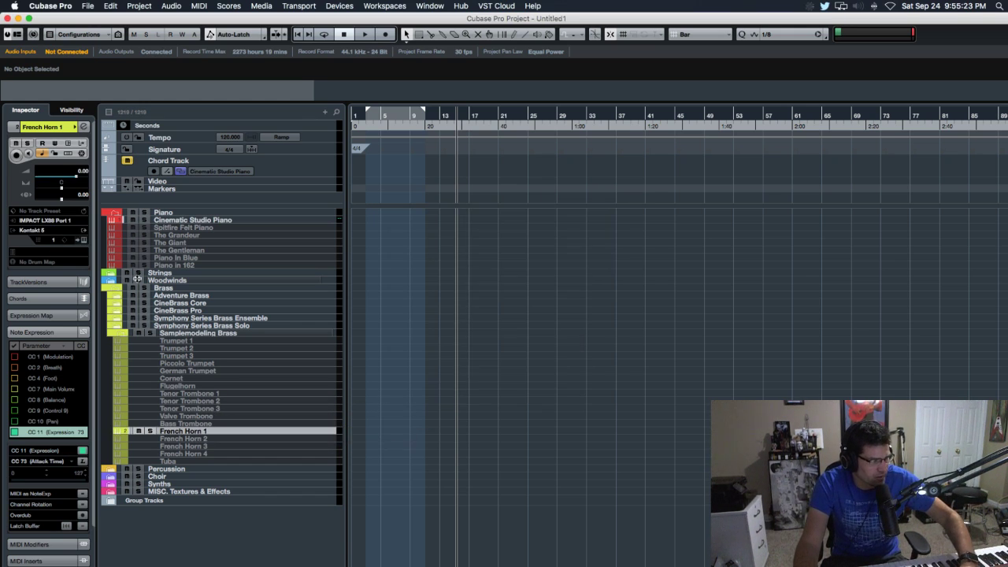
{"action": "left_click", "coordinate": [83, 240]}
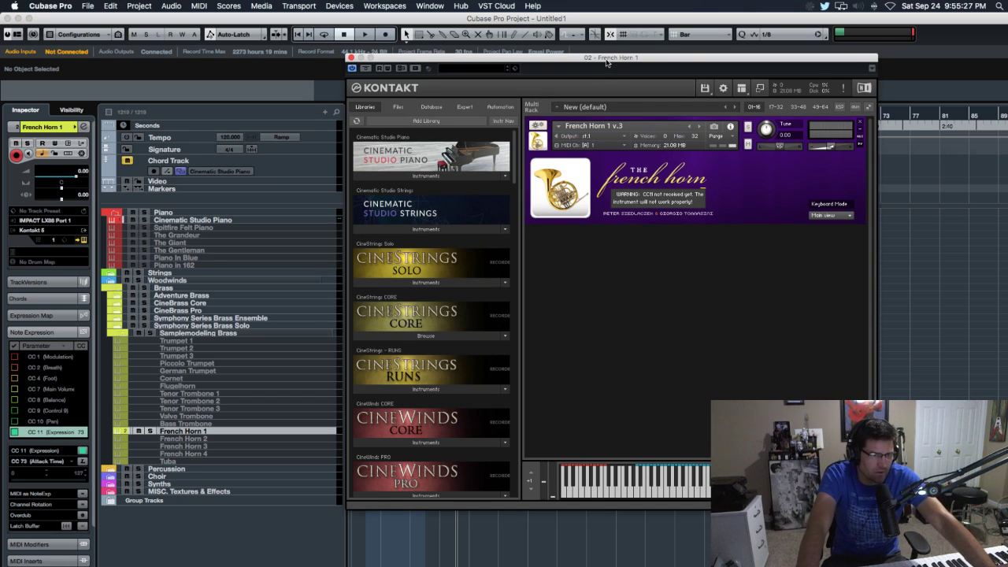
{"action": "left_click_drag", "start_coordinate": [607, 63], "coordinate": [576, 83]}
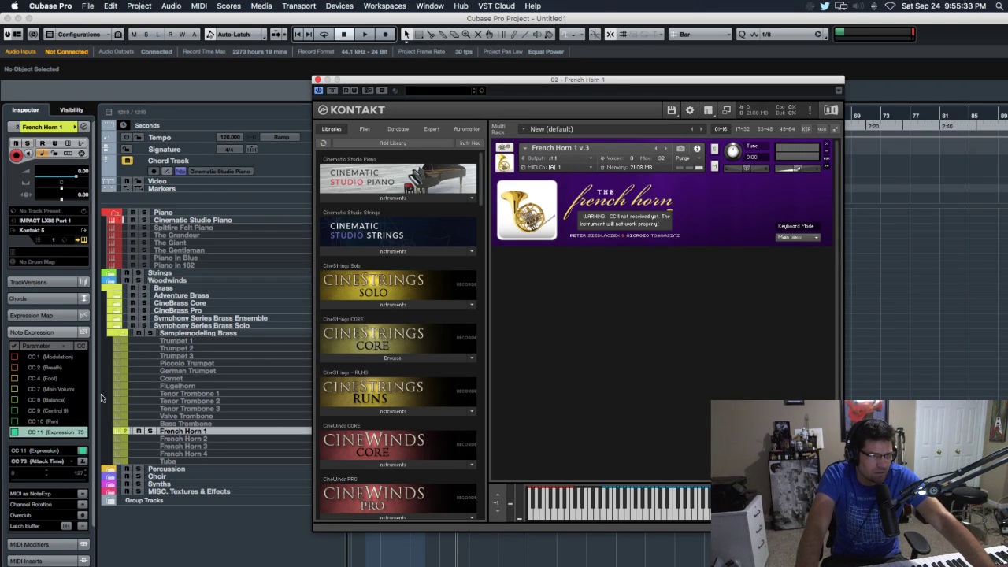
Use MIDI learn to assign controller CC 75 to French Horn 1's CC 11 (Expression) Note Expression parameter
{"action": "left_click", "coordinate": [36, 434]}
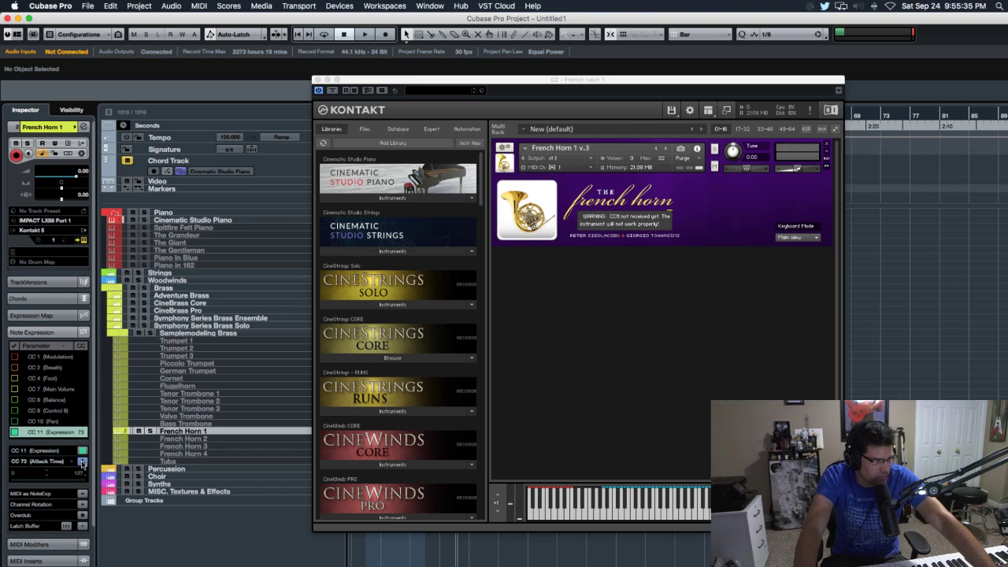
{"action": "left_click", "coordinate": [82, 462]}
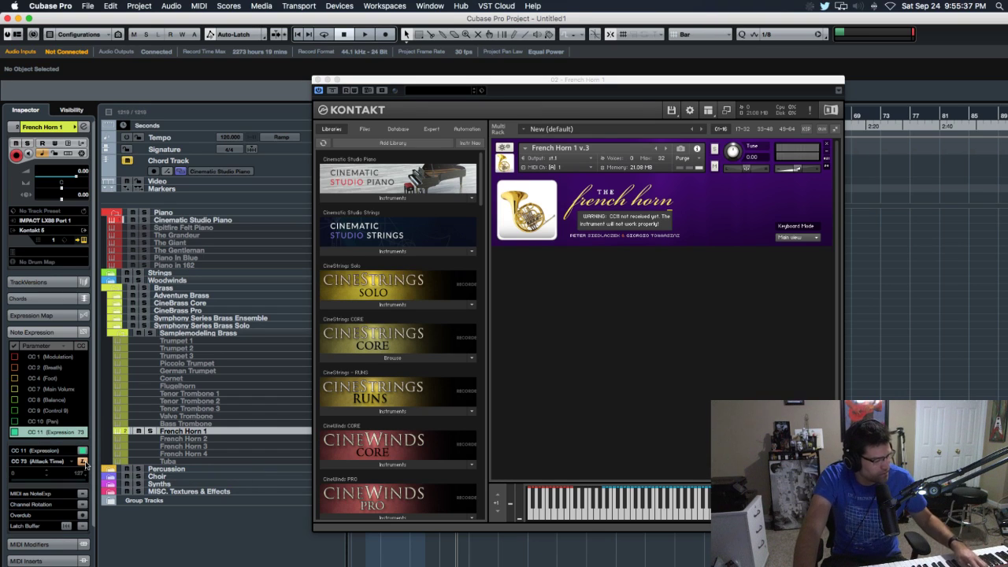
{"action": "left_click", "coordinate": [82, 463]}
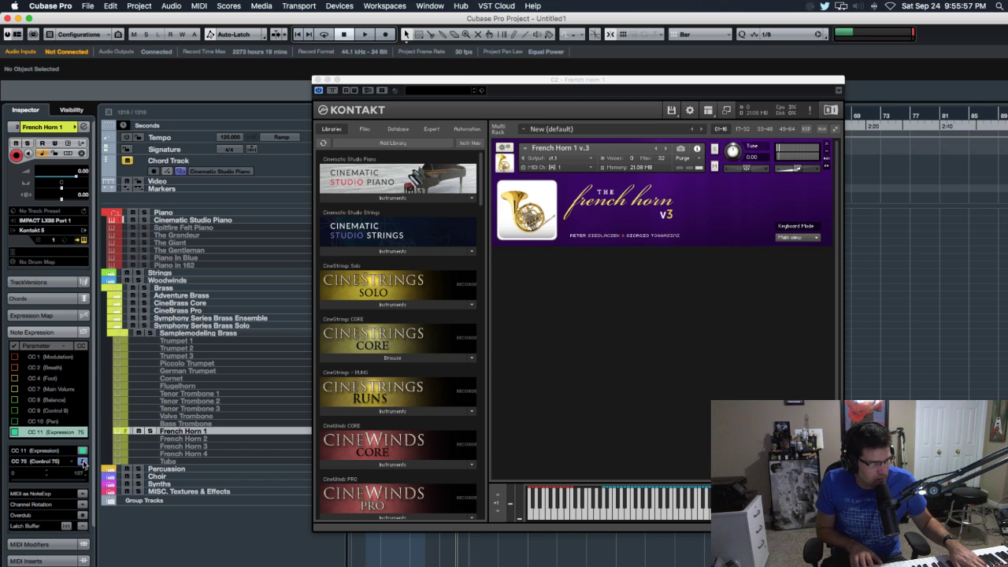
Use MIDI learn to assign controller CC 73 (Attack Time) to French Horn 1's CC 1 (Modulation) parameter
{"action": "left_click", "coordinate": [36, 359]}
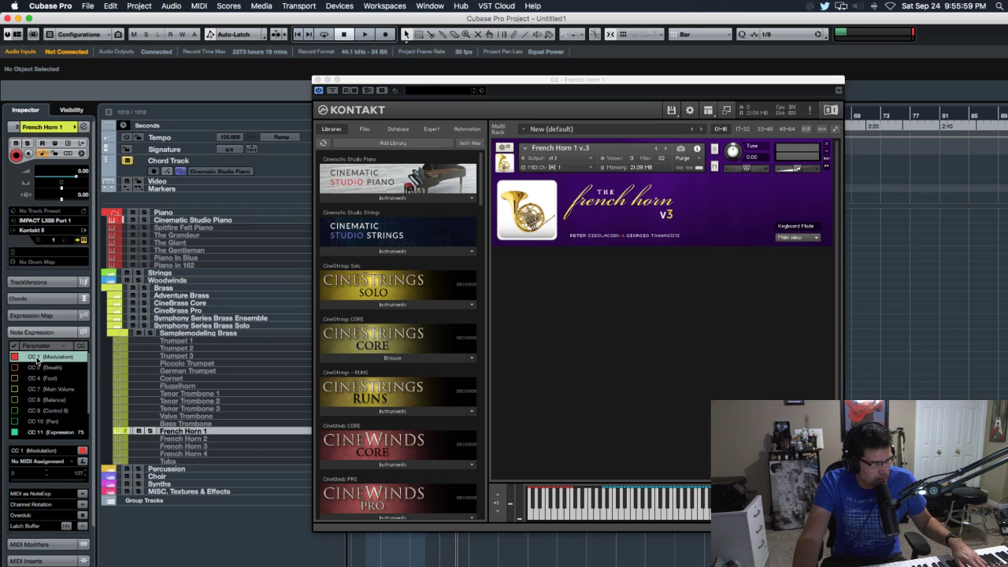
{"action": "left_click", "coordinate": [83, 461]}
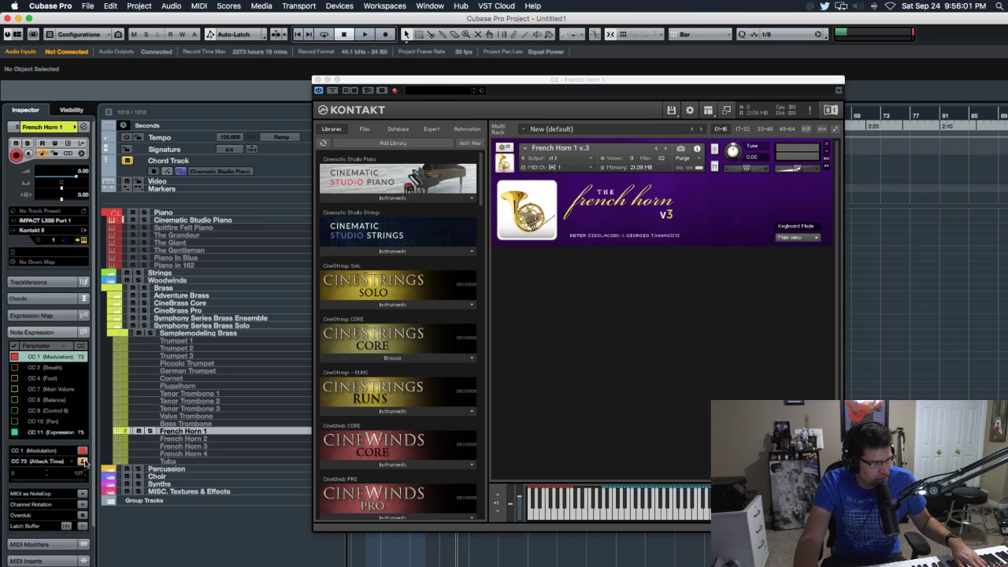
{"action": "left_click", "coordinate": [83, 462]}
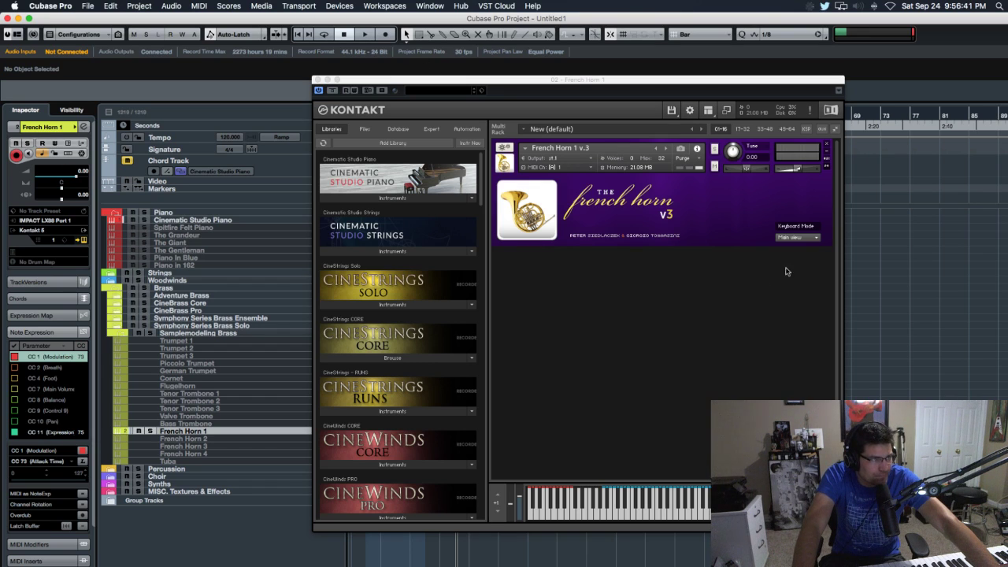
Review the French Horn instrument's available views, including the controller and CC remapping pages, and leave Main view selected
{"action": "left_click", "coordinate": [816, 239]}
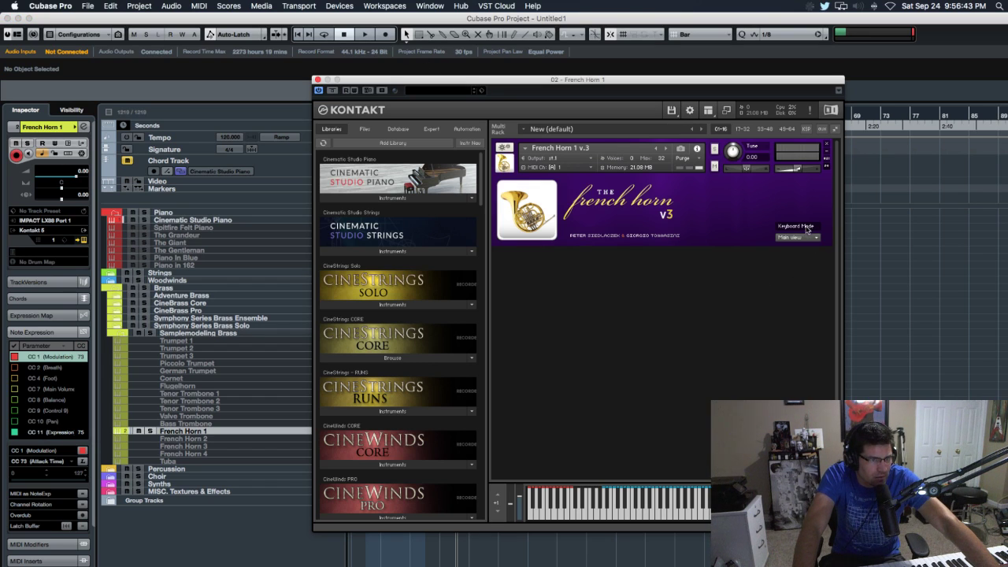
{"action": "left_click", "coordinate": [815, 239]}
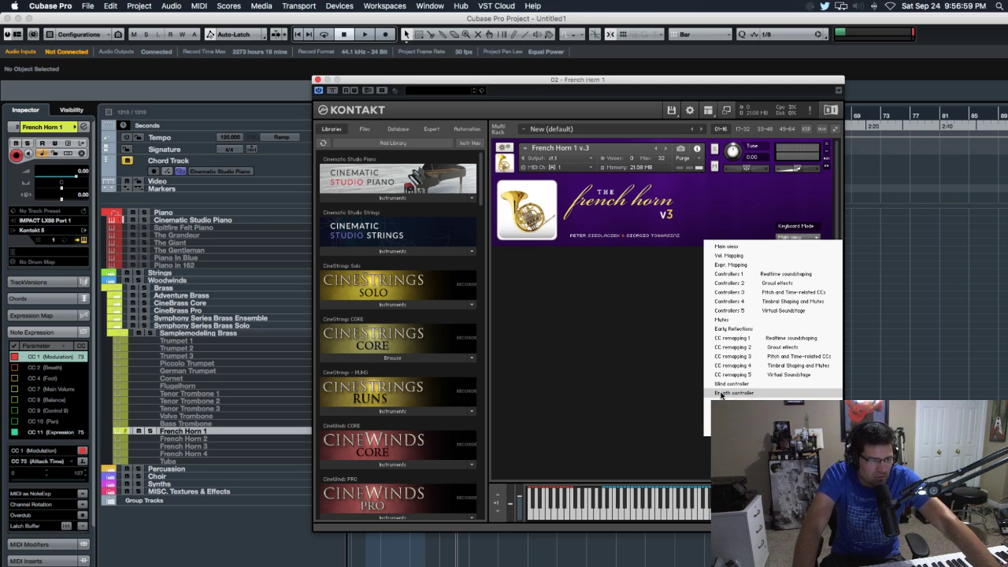
{"action": "left_click", "coordinate": [630, 358]}
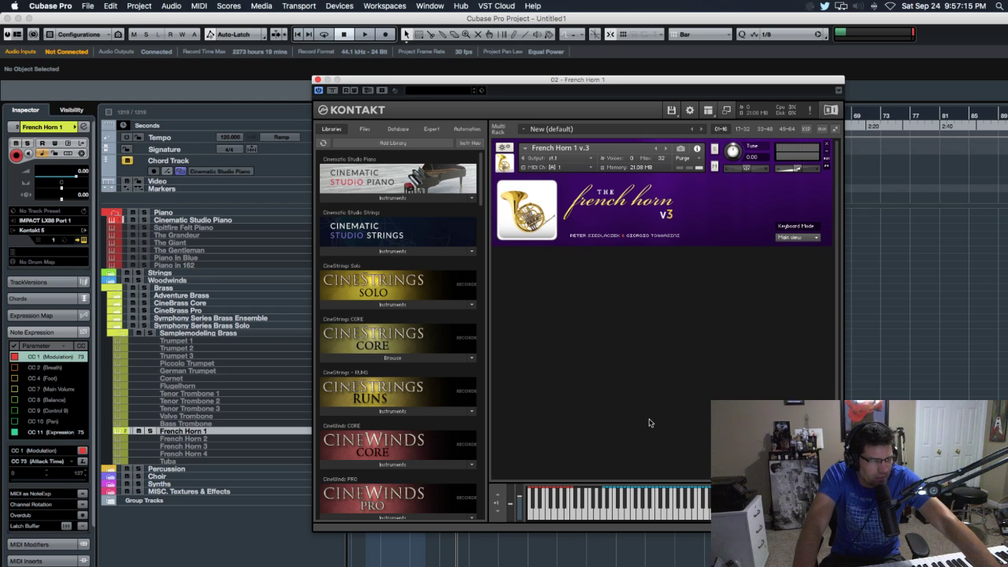
Close the French Horn 1 Kontakt window, and collapse the Samplemodeling Brass and Brass folders
{"action": "left_click", "coordinate": [317, 79]}
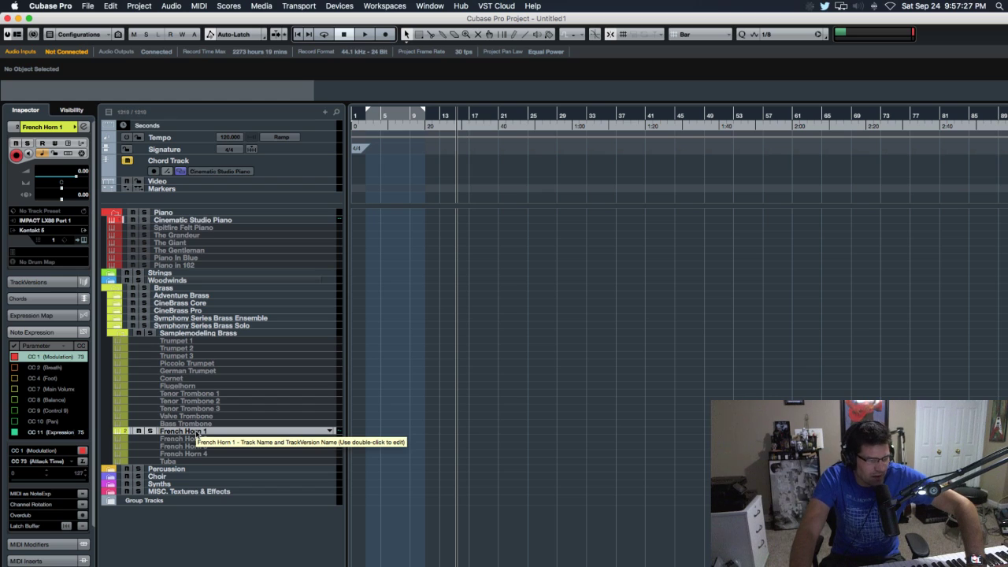
{"action": "left_click", "coordinate": [124, 335]}
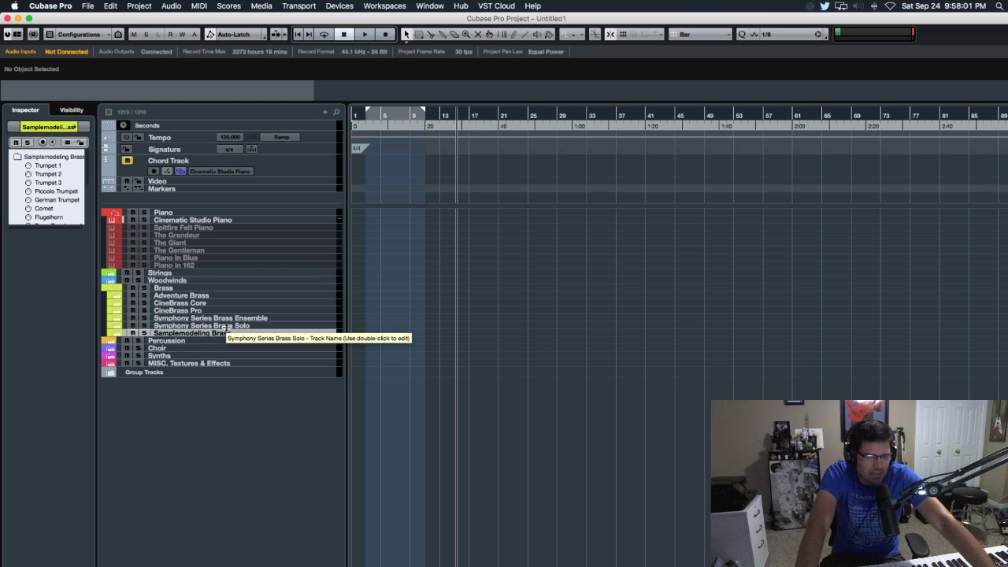
{"action": "left_click", "coordinate": [116, 288]}
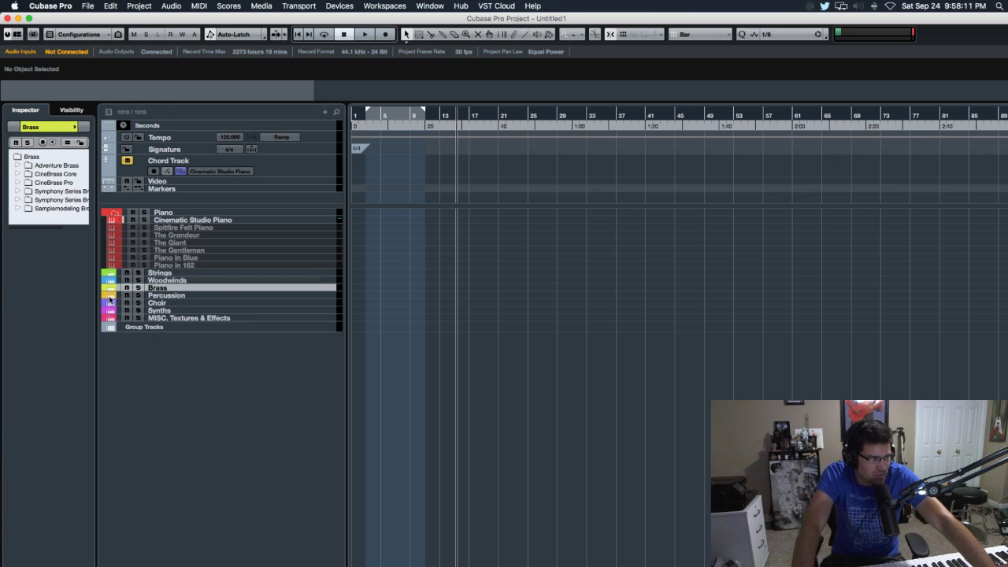
Expand the Percussion folder, view the tracks inside Action Strikes, and collapse Action Strikes
{"action": "left_click", "coordinate": [110, 299]}
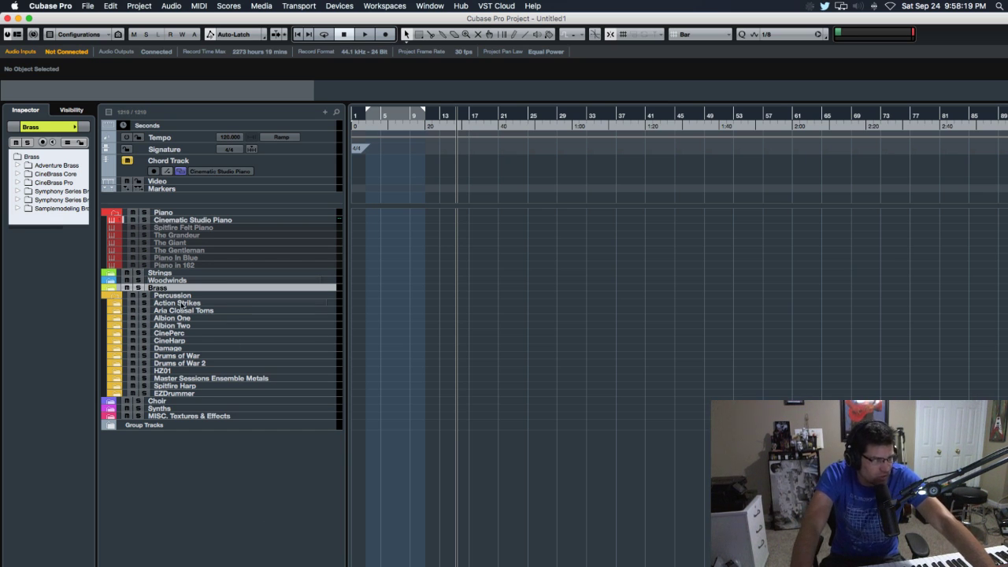
{"action": "left_click", "coordinate": [117, 306]}
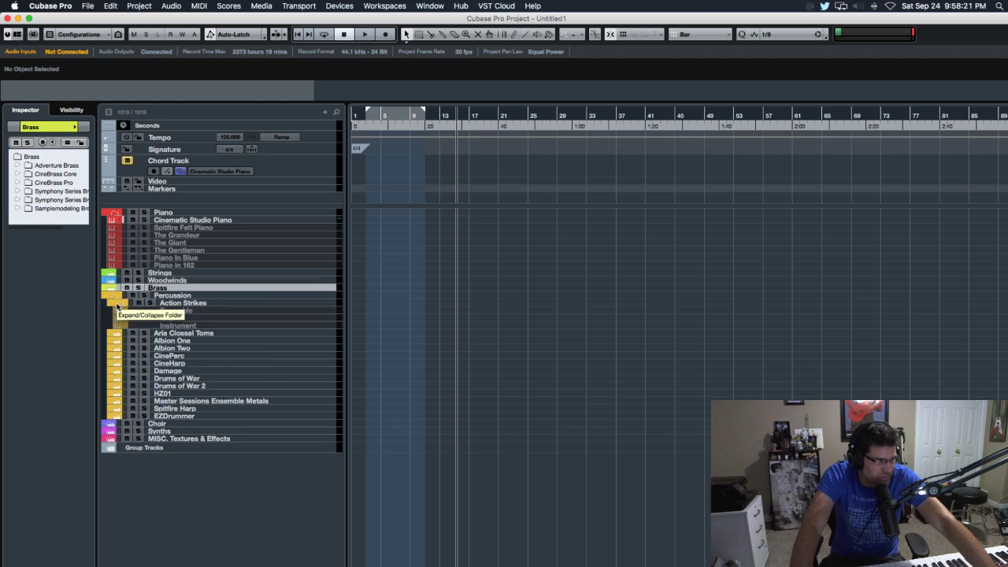
{"action": "left_click", "coordinate": [117, 306]}
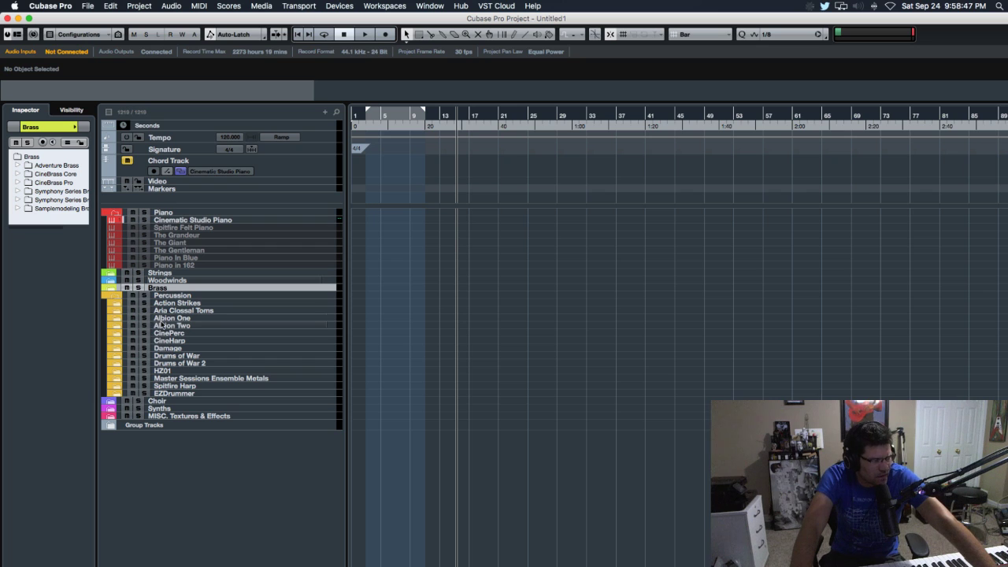
Audition the Colossal Toms track in Aria Clossal Toms, inspect its Kontakt instrument, disable the track, and collapse the folder
{"action": "left_click", "coordinate": [116, 310]}
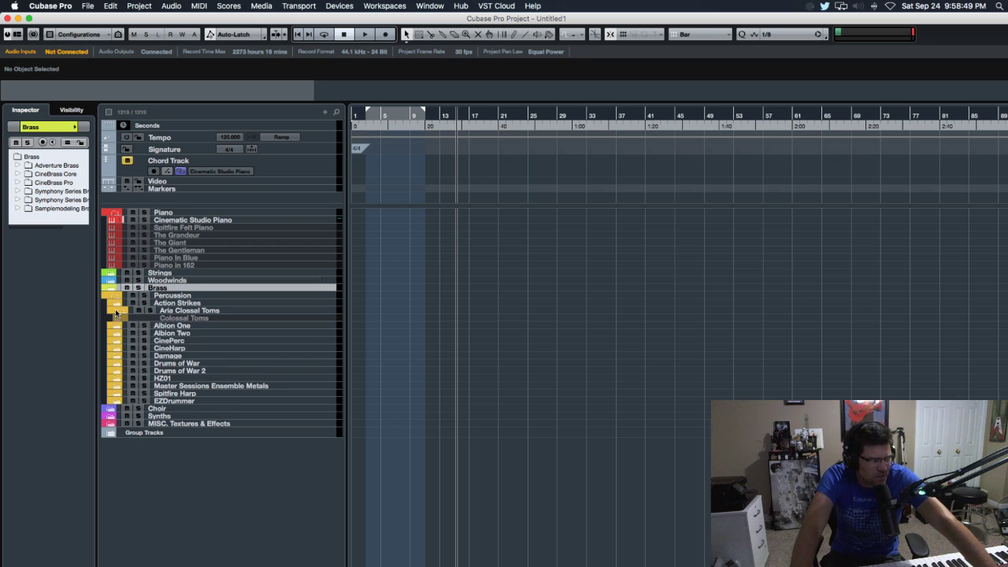
{"action": "left_click", "coordinate": [206, 318]}
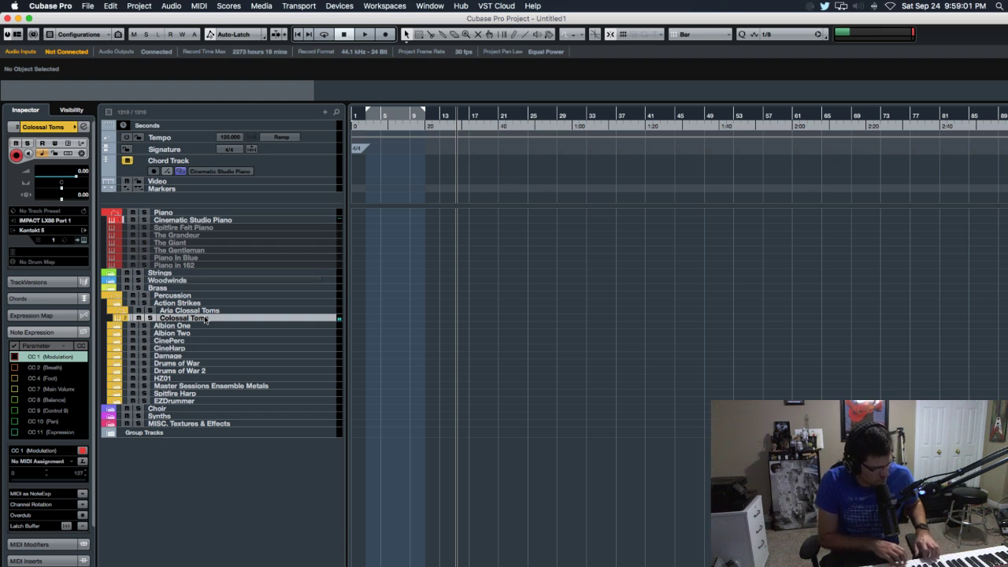
{"action": "left_click", "coordinate": [82, 240]}
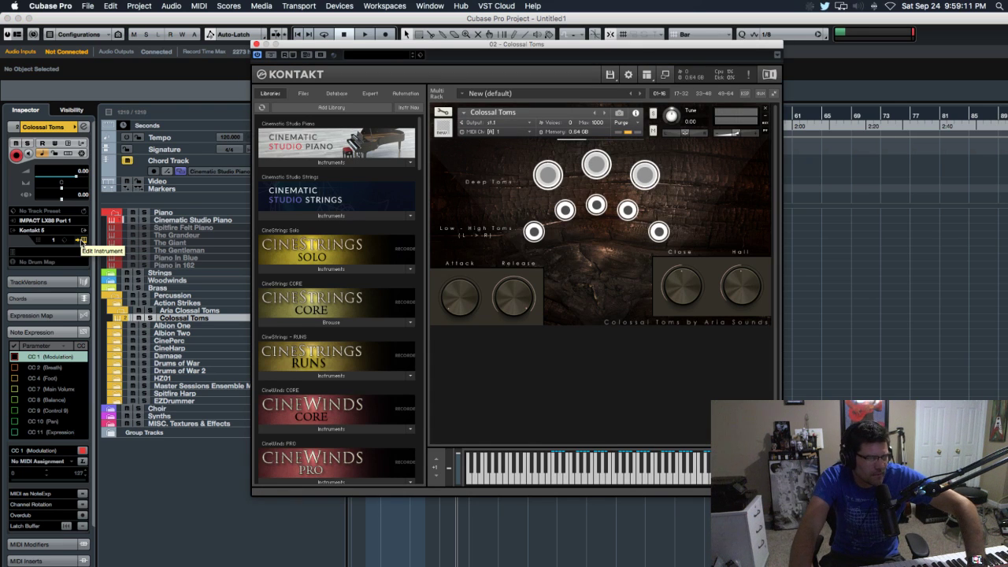
{"action": "left_click_drag", "start_coordinate": [582, 48], "coordinate": [607, 111]}
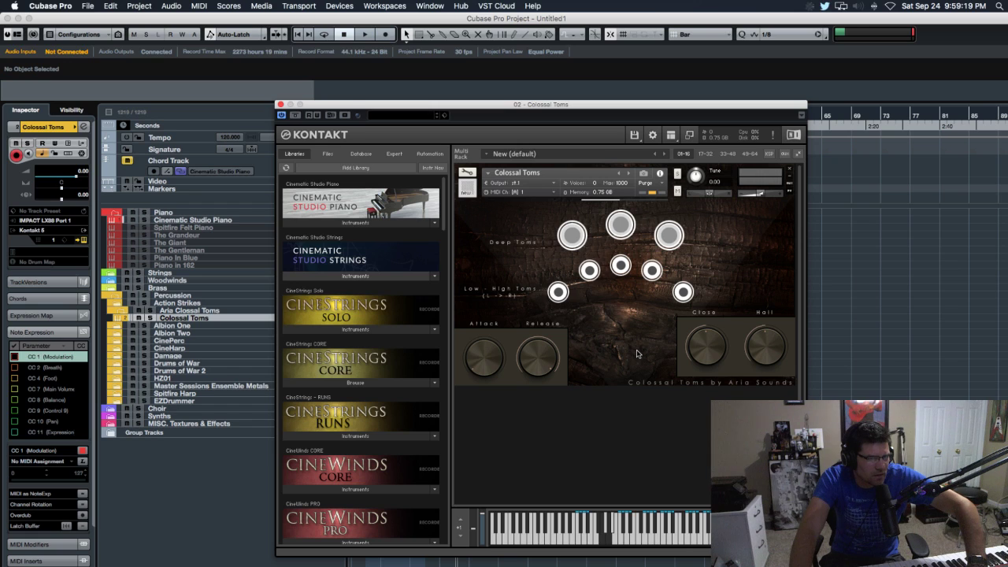
{"action": "left_click", "coordinate": [281, 104]}
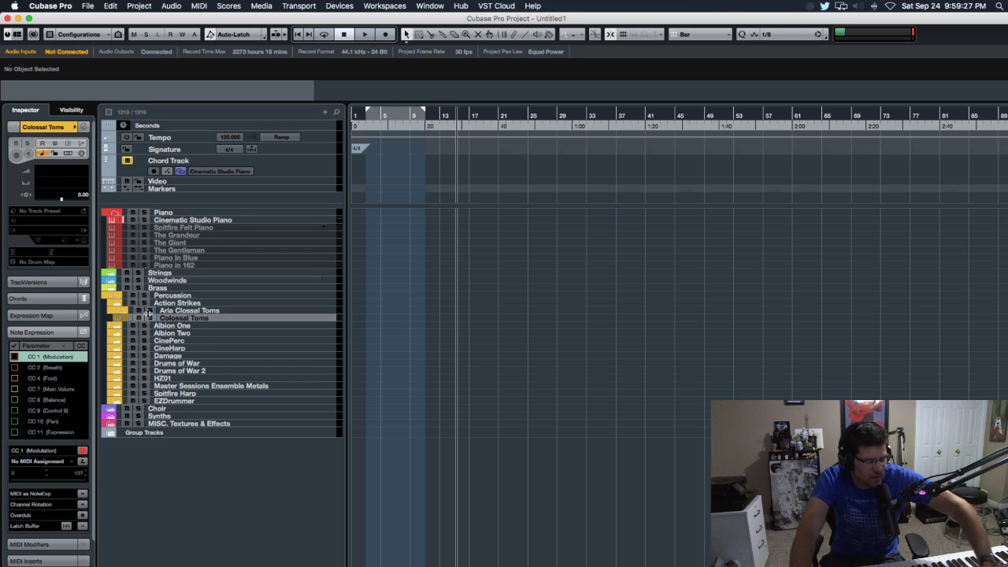
{"action": "left_click", "coordinate": [124, 308]}
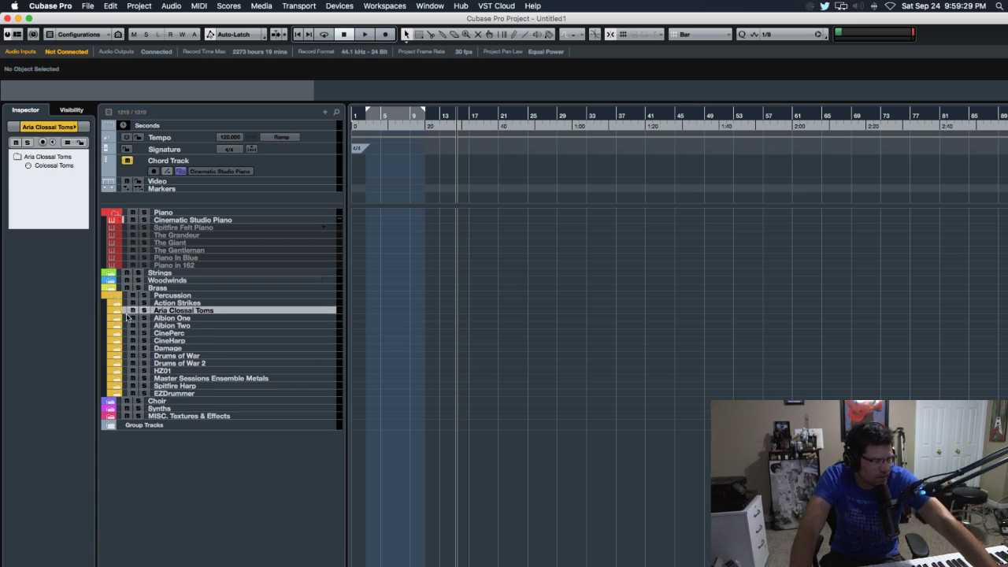
Expand the Albion One folder and audition its Easter Island track, with Soundflower (2ch) output set to PreSonus FireStudio
{"action": "left_click", "coordinate": [117, 319]}
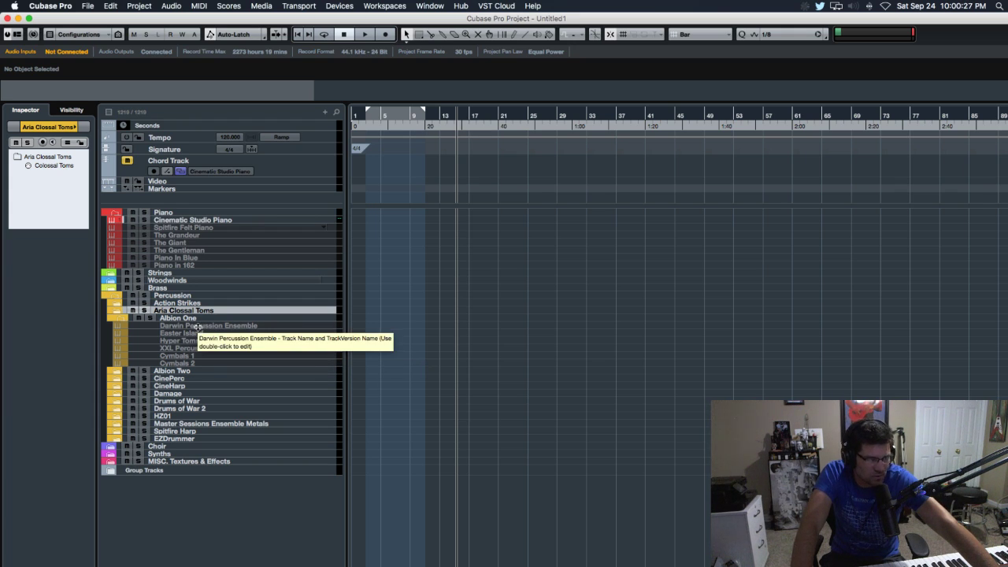
{"action": "left_click", "coordinate": [178, 335]}
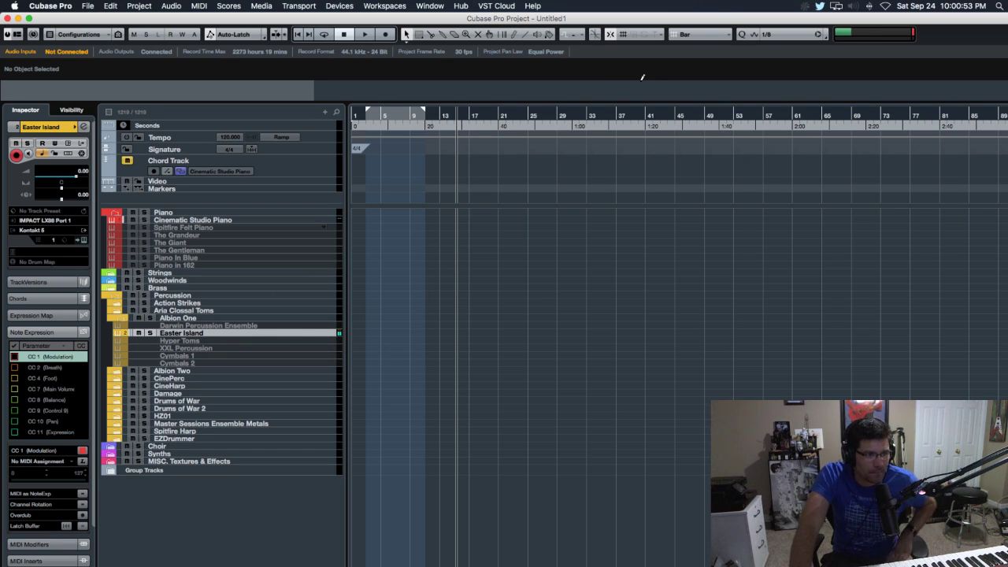
{"action": "left_click", "coordinate": [804, 6]}
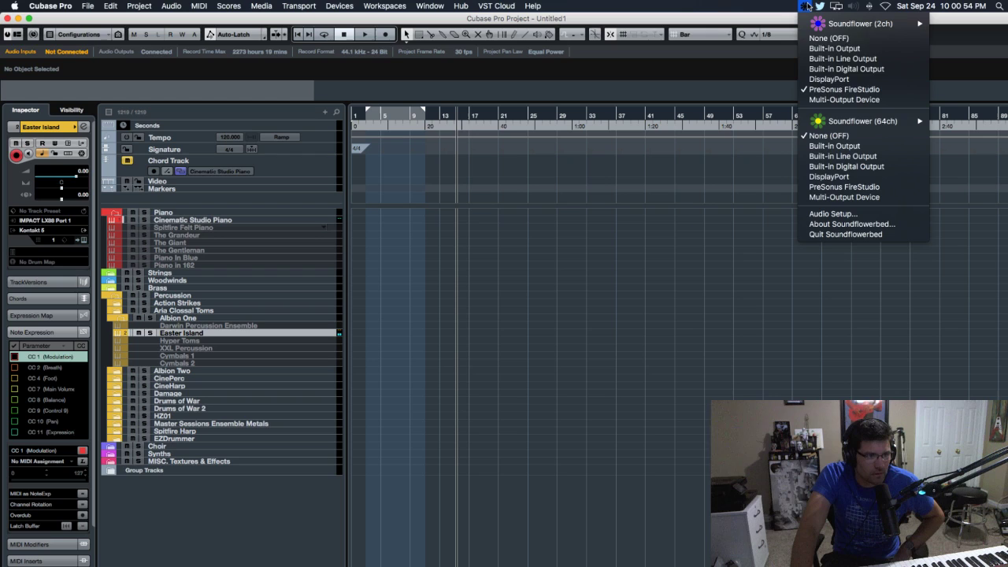
{"action": "left_click", "coordinate": [826, 90]}
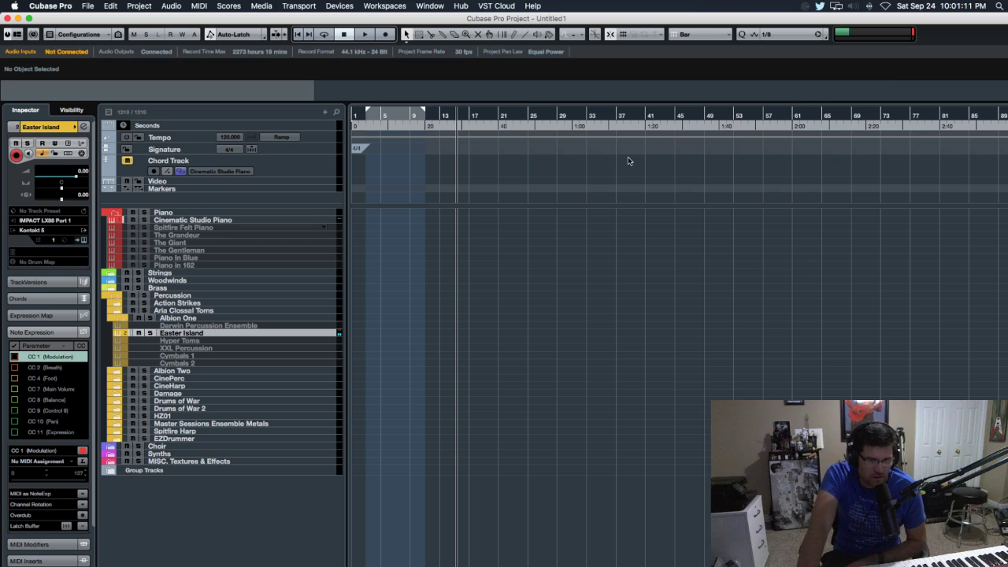
Disable Easter Island, audition and disable Darwin Percussion Ensemble, and collapse the Albion One folder
{"action": "left_click", "coordinate": [186, 333]}
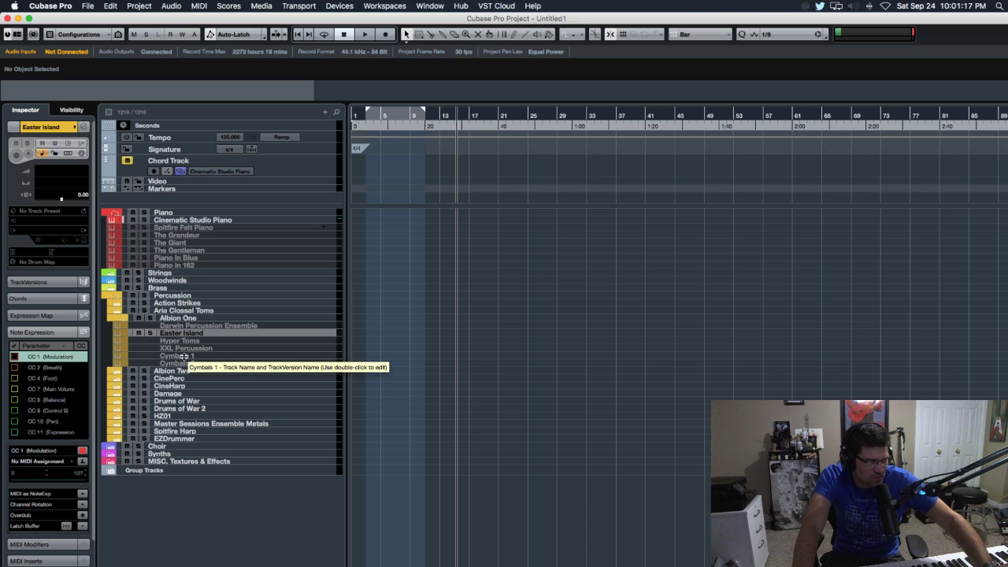
{"action": "left_click", "coordinate": [194, 359]}
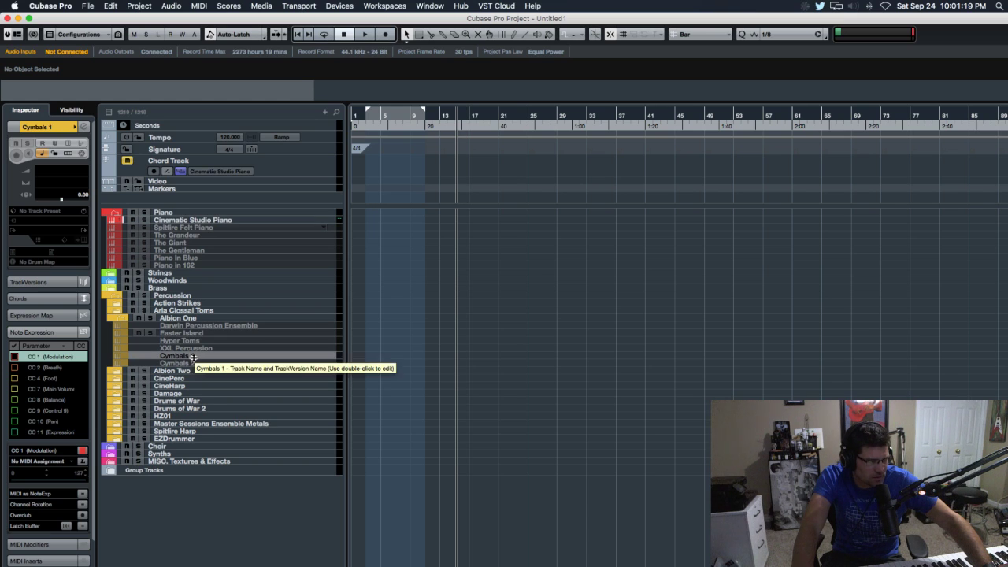
{"action": "left_click", "coordinate": [200, 326]}
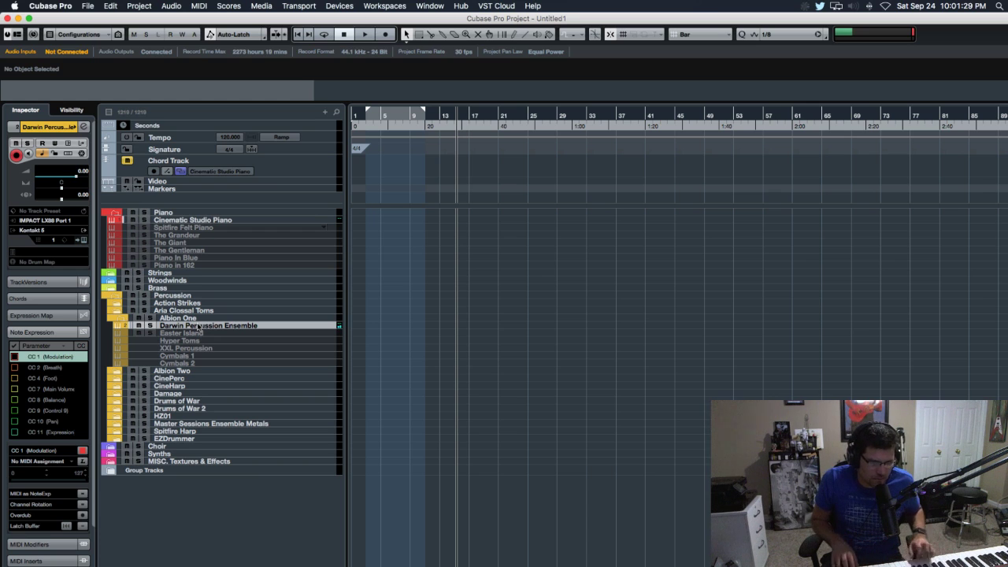
{"action": "left_click", "coordinate": [203, 335]}
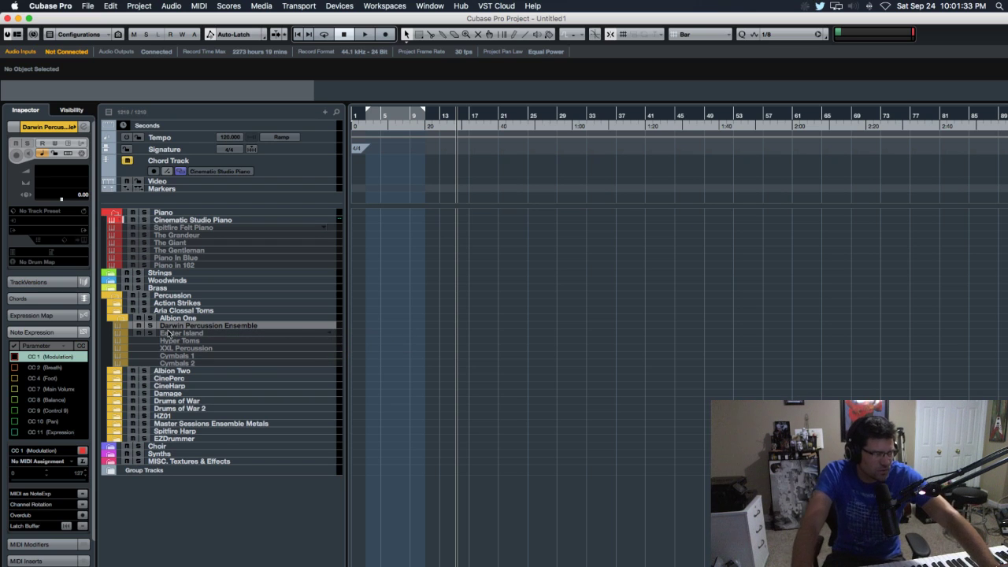
{"action": "left_click", "coordinate": [125, 319]}
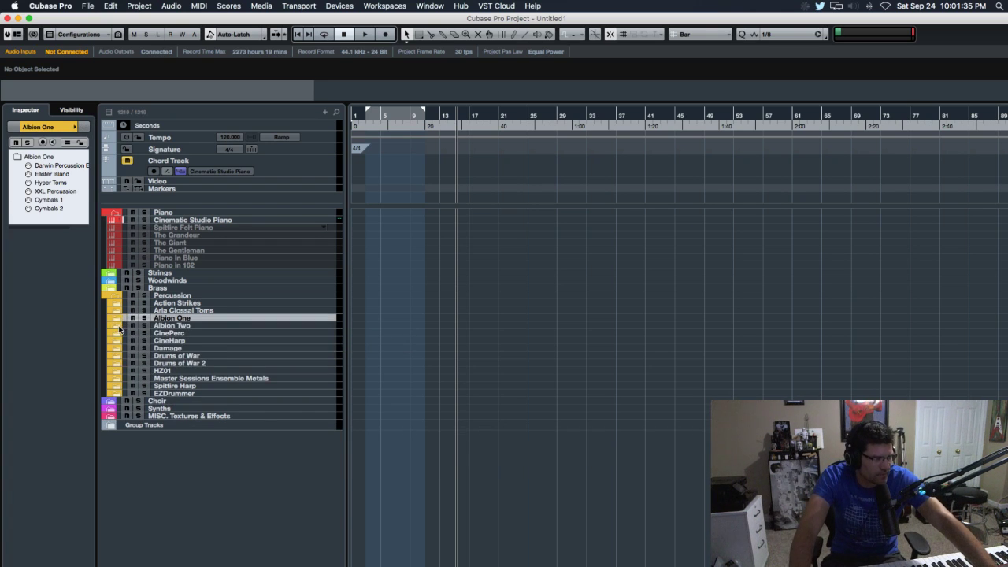
Expand the Albion Two folder, audition and disable its Sub Hits track, and collapse the folder
{"action": "left_click", "coordinate": [120, 326]}
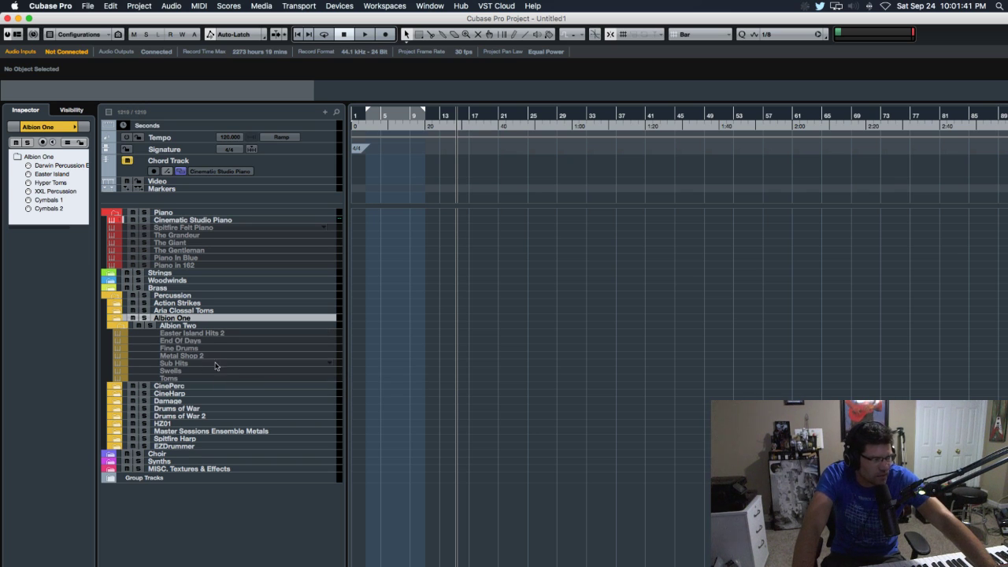
{"action": "left_click", "coordinate": [178, 364]}
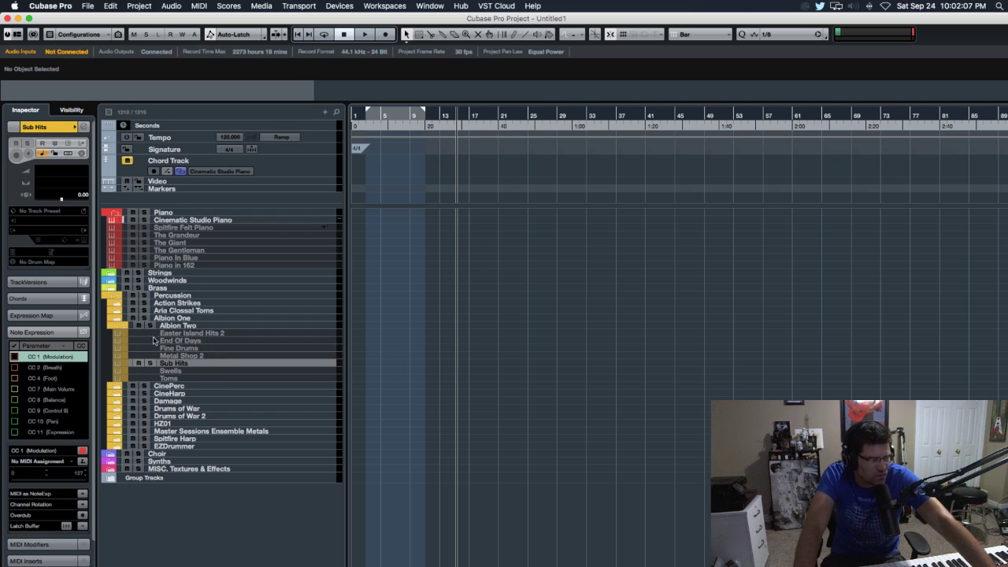
{"action": "left_click", "coordinate": [195, 356]}
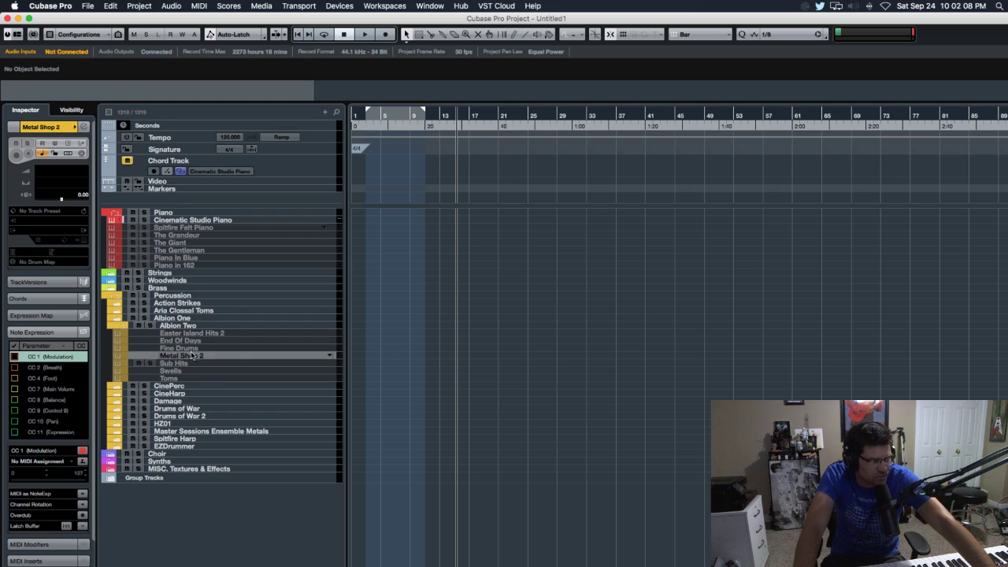
{"action": "left_click", "coordinate": [120, 326]}
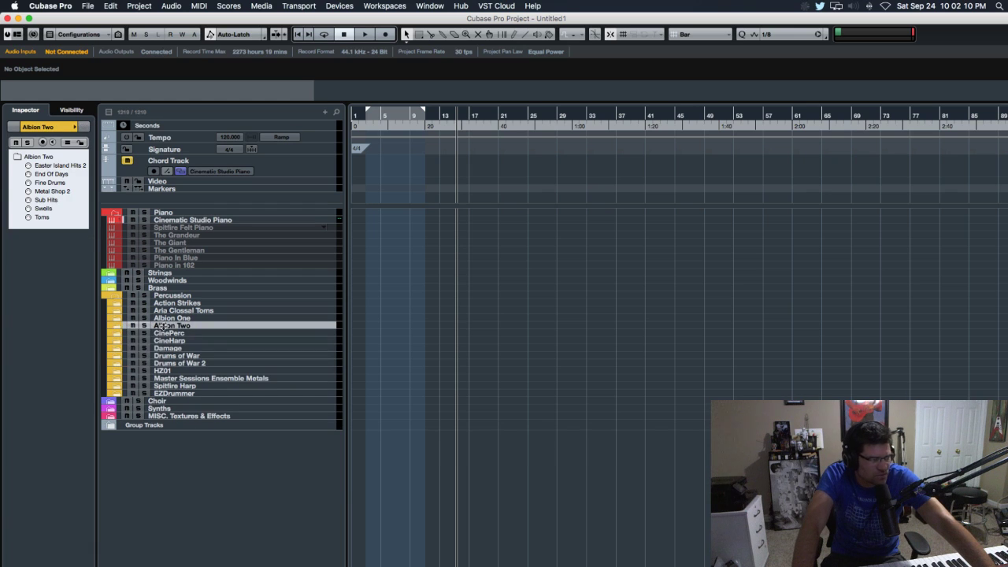
Expand the CinePerc folder, and enable and disable the Monster Low Hits track in its Big Perc subfolder
{"action": "left_click", "coordinate": [113, 333]}
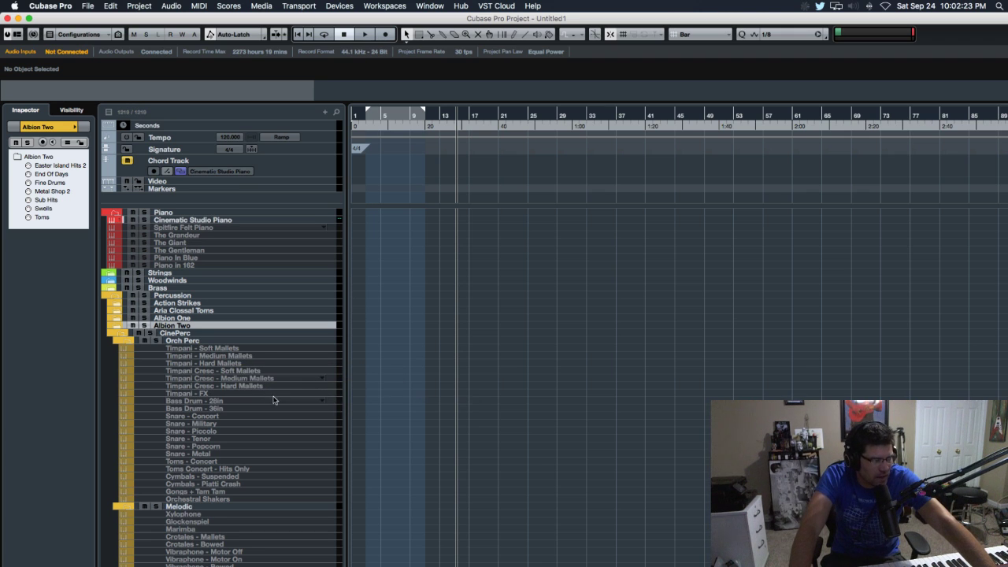
{"action": "scroll", "coordinate": [270, 394], "scroll_direction": "down", "scroll_amount": 3}
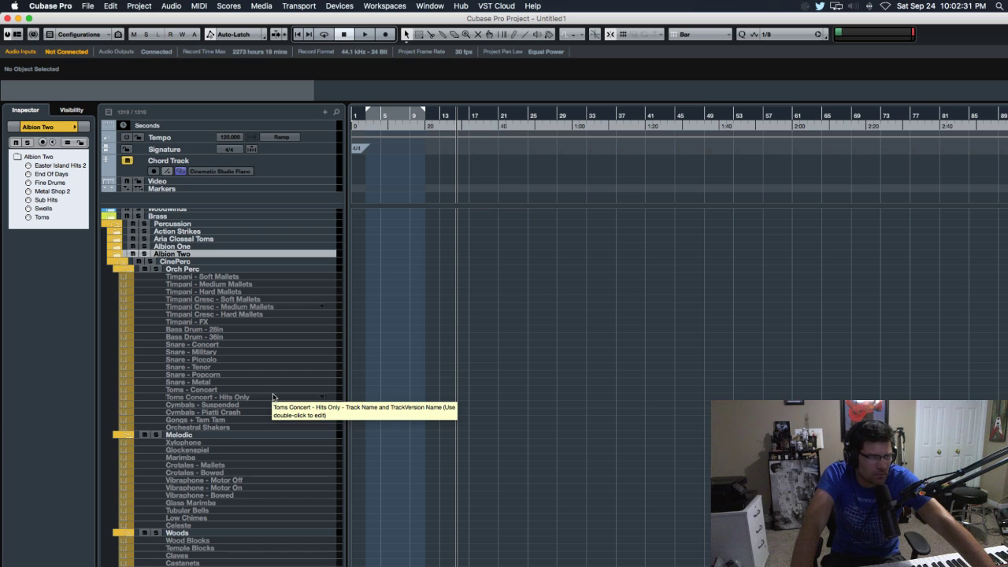
{"action": "scroll", "coordinate": [272, 396], "scroll_direction": "down", "scroll_amount": 5}
{"action": "scroll", "coordinate": [270, 396], "scroll_direction": "down", "scroll_amount": 5}
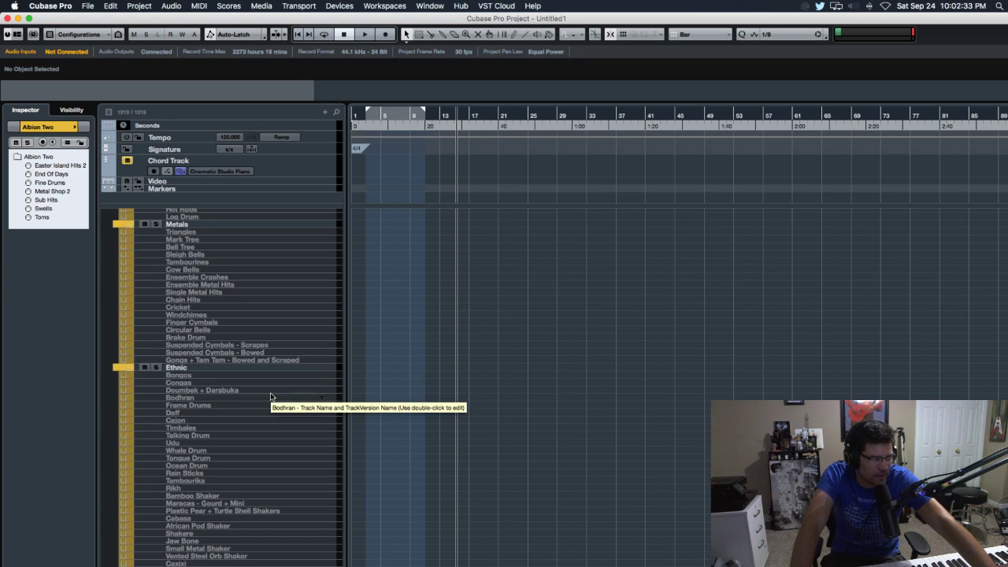
{"action": "scroll", "coordinate": [270, 397], "scroll_direction": "down", "scroll_amount": 8}
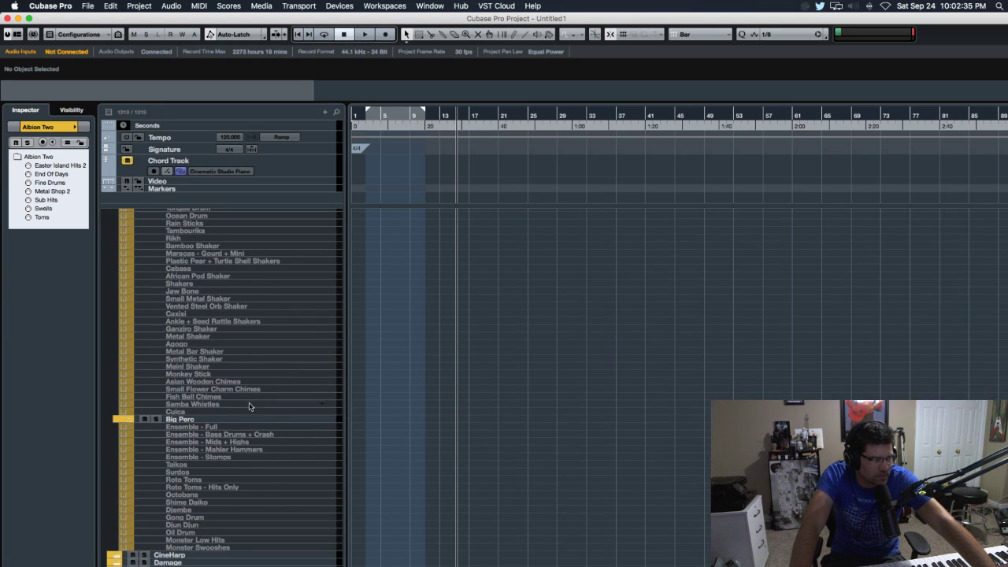
{"action": "scroll", "coordinate": [232, 473], "scroll_direction": "down", "scroll_amount": 3}
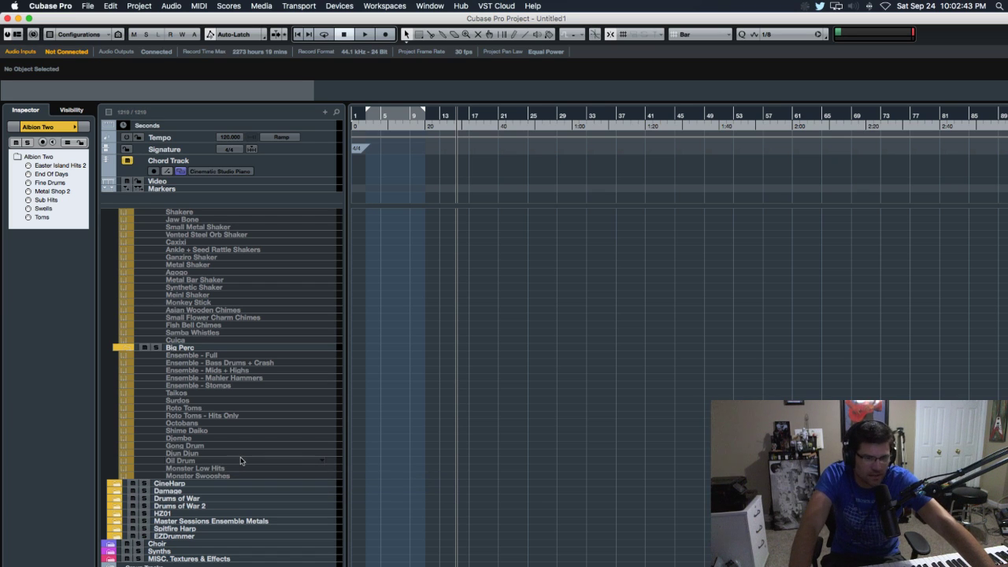
{"action": "left_click", "coordinate": [222, 469]}
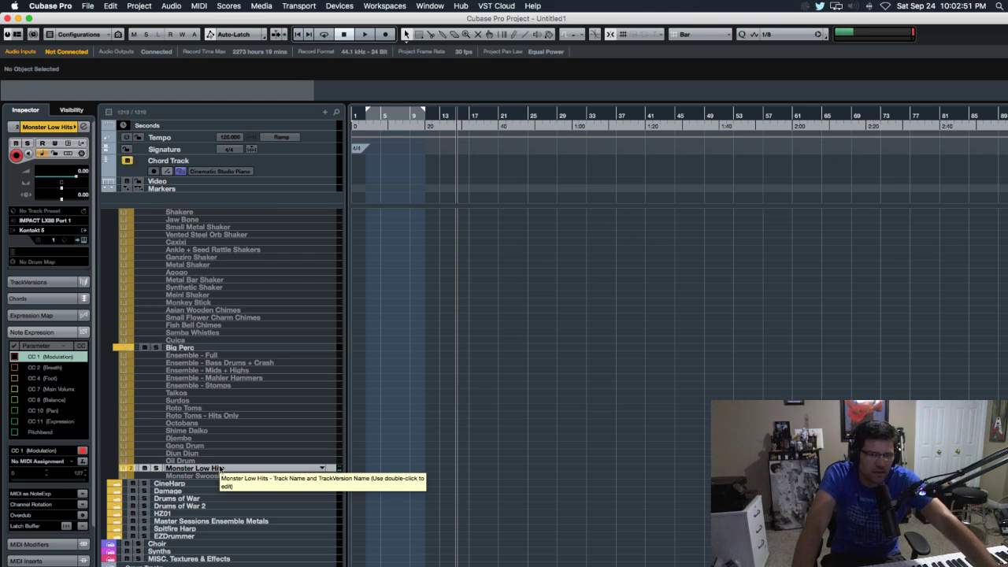
{"action": "key", "text": "shift+d"}
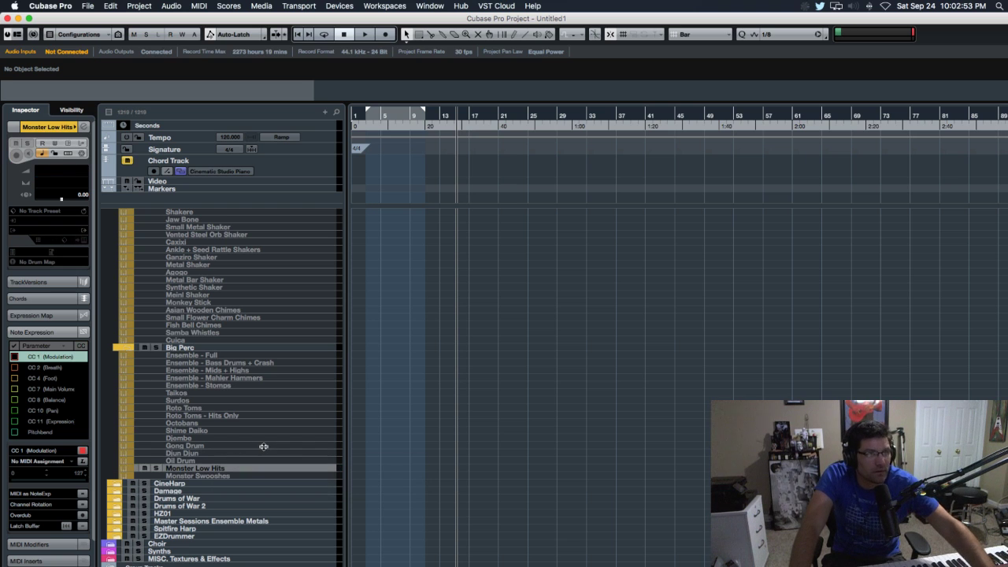
Look through the CinePerc tracks in the Orch Perc, Melodic, Woods, Metals, Ethnic and Big Perc subfolders
{"action": "scroll", "coordinate": [264, 447], "scroll_direction": "up", "scroll_amount": 5}
{"action": "scroll", "coordinate": [264, 446], "scroll_direction": "up", "scroll_amount": 10}
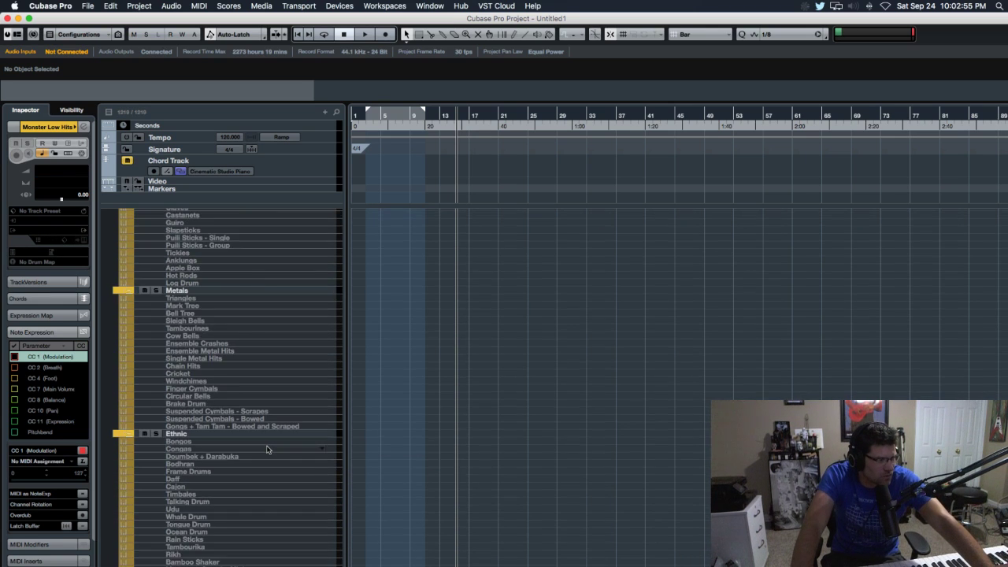
{"action": "scroll", "coordinate": [266, 447], "scroll_direction": "up", "scroll_amount": 8}
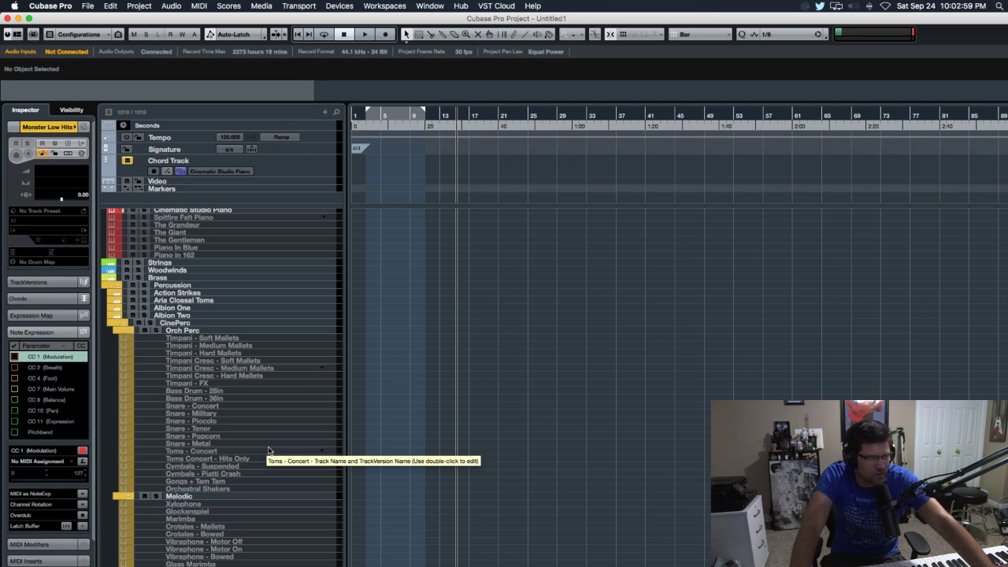
{"action": "scroll", "coordinate": [268, 451], "scroll_direction": "down", "scroll_amount": 4}
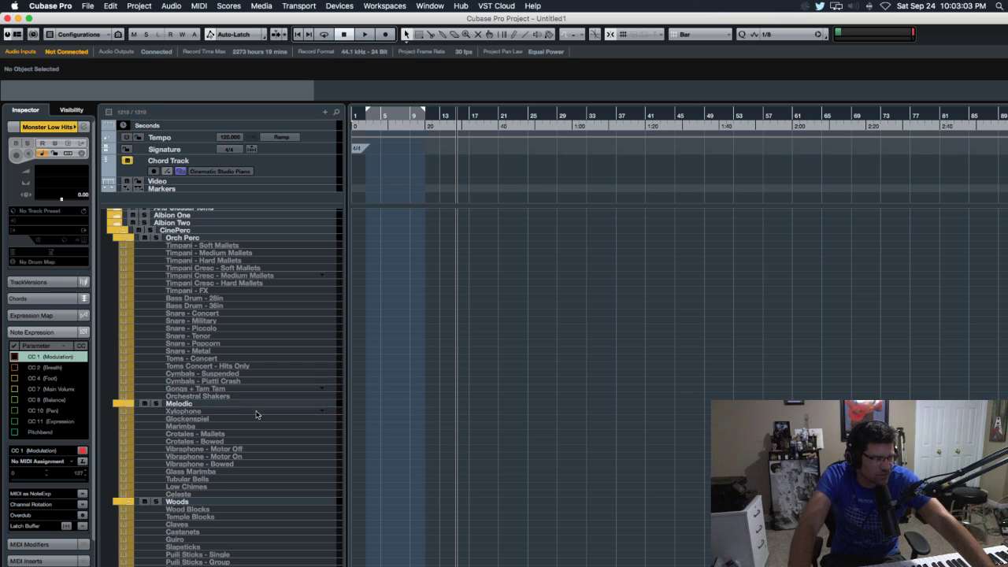
{"action": "scroll", "coordinate": [254, 411], "scroll_direction": "down", "scroll_amount": 3}
{"action": "scroll", "coordinate": [253, 410], "scroll_direction": "down", "scroll_amount": 4}
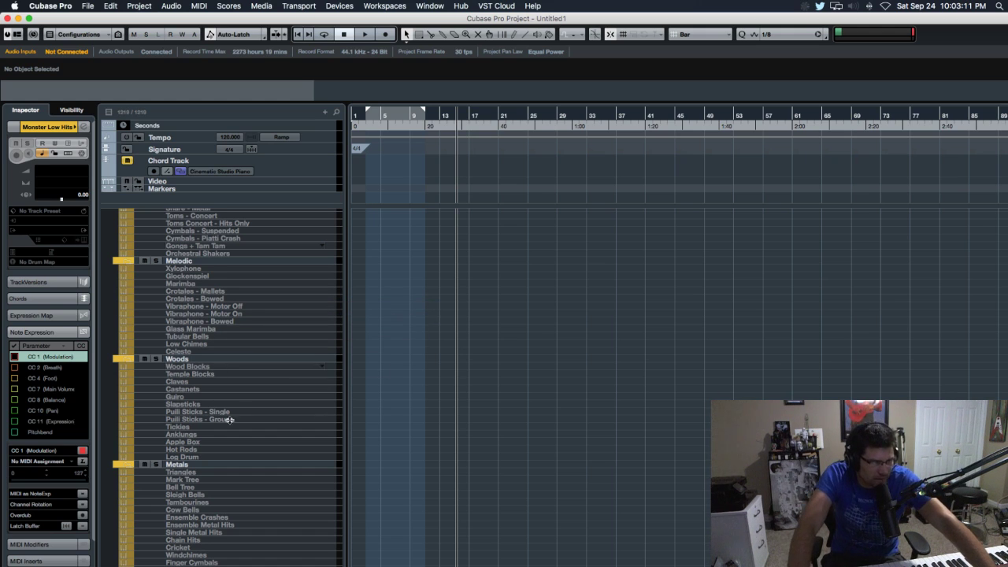
{"action": "scroll", "coordinate": [257, 428], "scroll_direction": "down", "scroll_amount": 10}
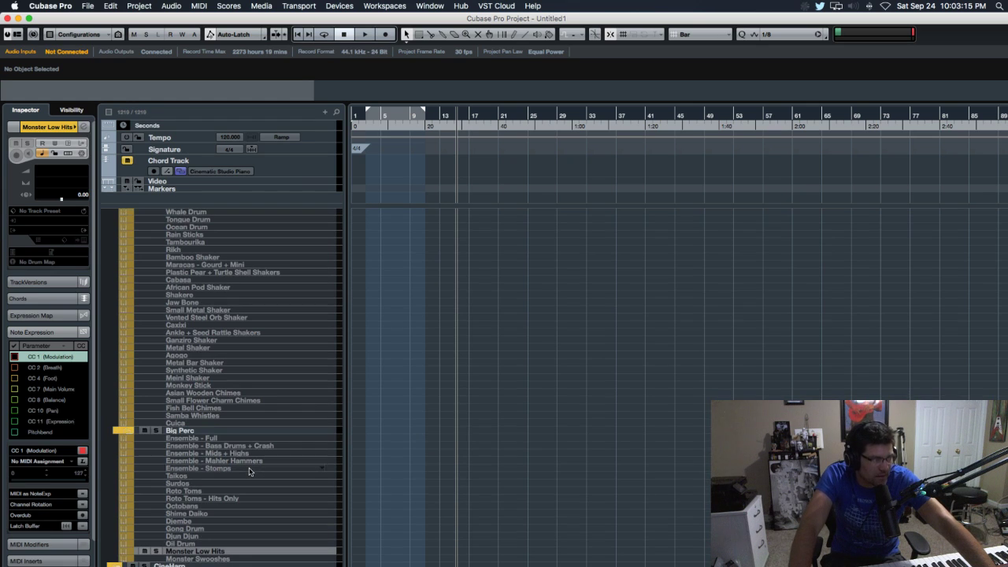
{"action": "scroll", "coordinate": [247, 470], "scroll_direction": "down", "scroll_amount": 4}
{"action": "scroll", "coordinate": [243, 471], "scroll_direction": "down", "scroll_amount": 5}
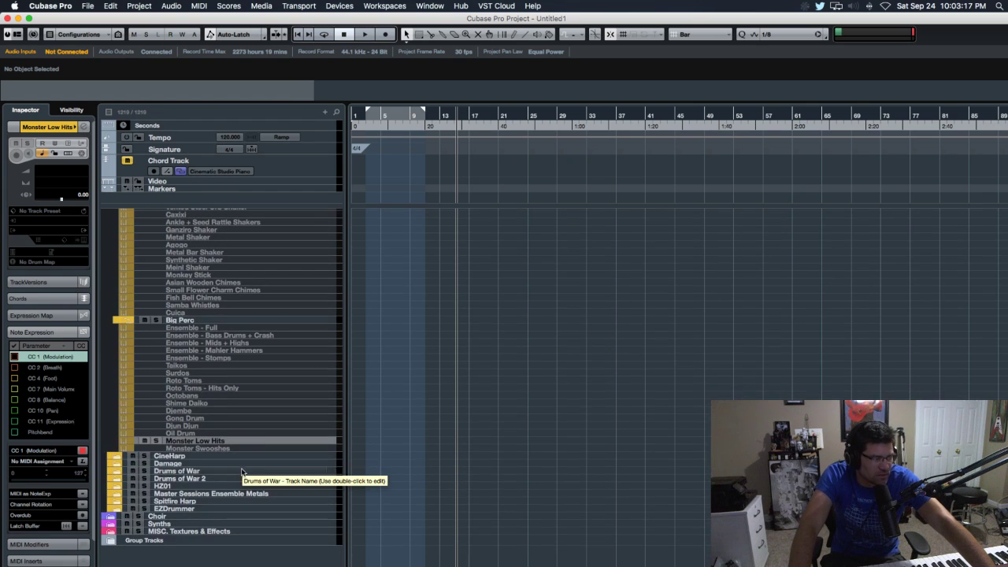
{"action": "scroll", "coordinate": [226, 437], "scroll_direction": "up", "scroll_amount": 10}
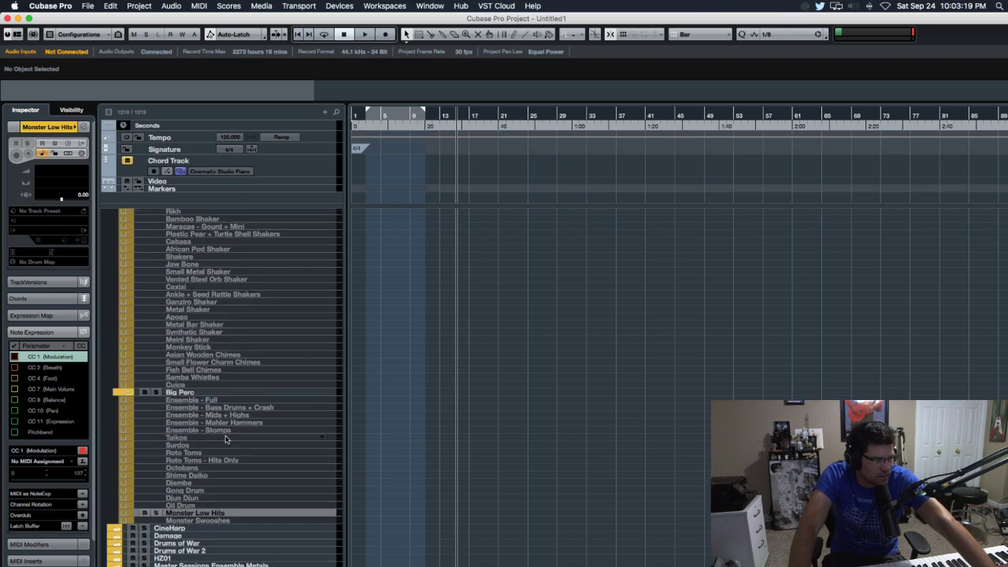
{"action": "scroll", "coordinate": [226, 439], "scroll_direction": "up", "scroll_amount": 15}
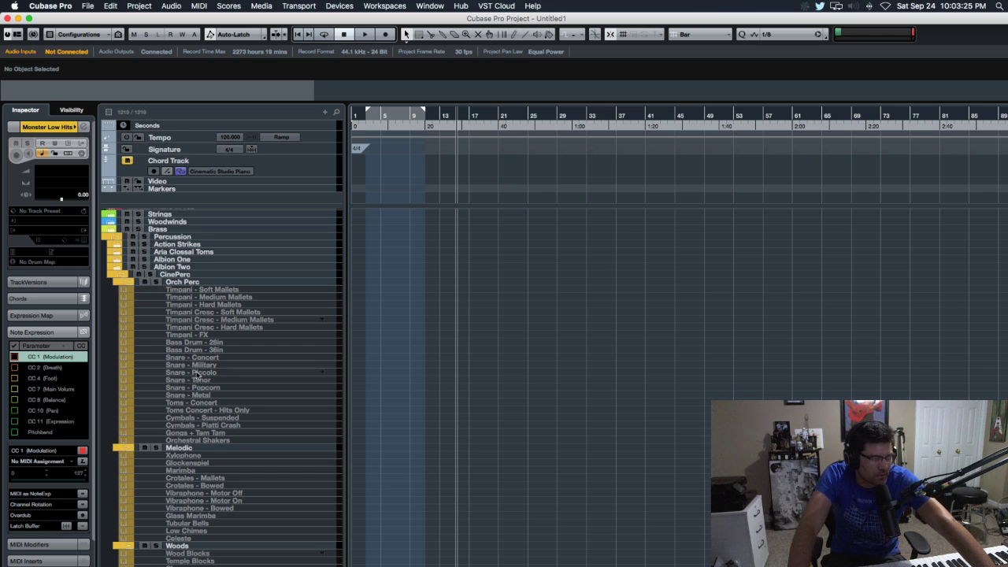
Collapse the Orch Perc, Melodic, Woods, Metals, Ethnic and Big Perc subfolders, and collapse CinePerc itself
{"action": "left_click", "coordinate": [127, 284]}
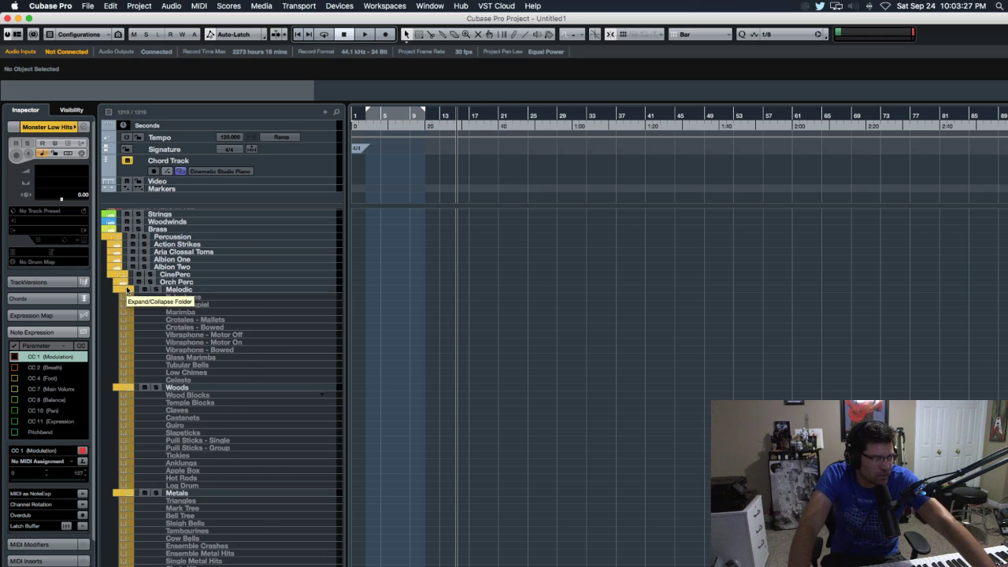
{"action": "left_click", "coordinate": [127, 290]}
{"action": "left_click", "coordinate": [126, 298]}
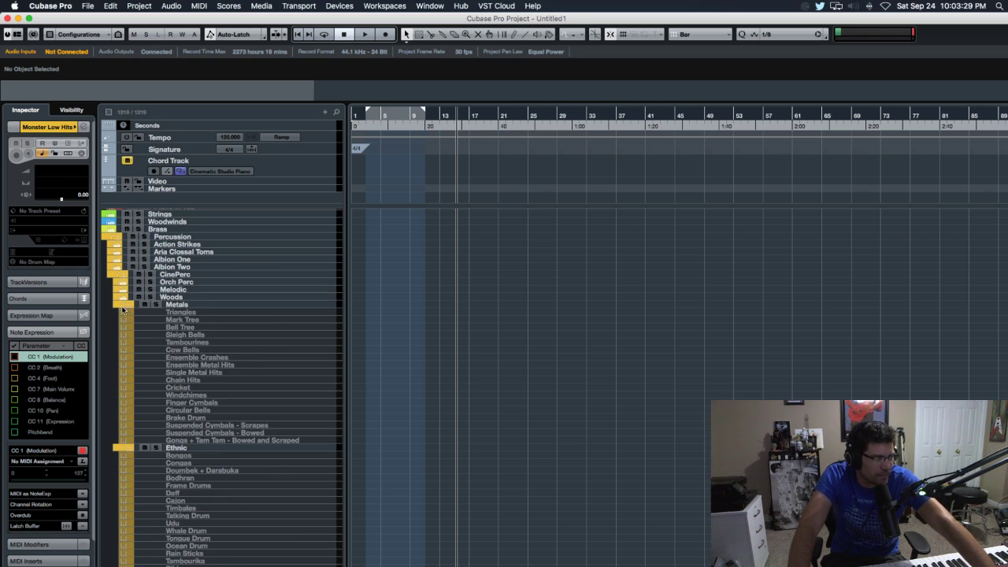
{"action": "left_click", "coordinate": [124, 306]}
{"action": "left_click", "coordinate": [125, 313]}
{"action": "left_click", "coordinate": [124, 319]}
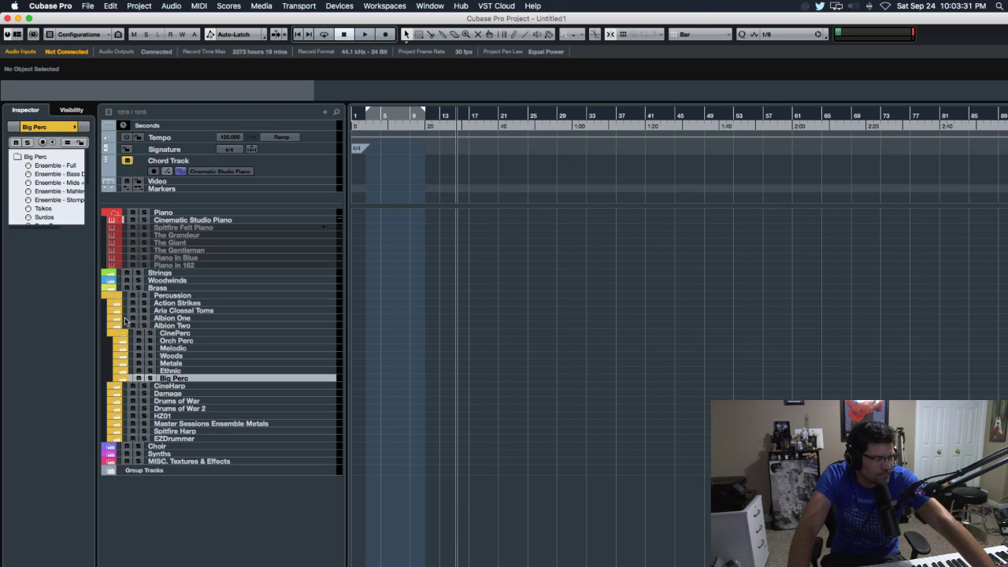
{"action": "left_click", "coordinate": [122, 332]}
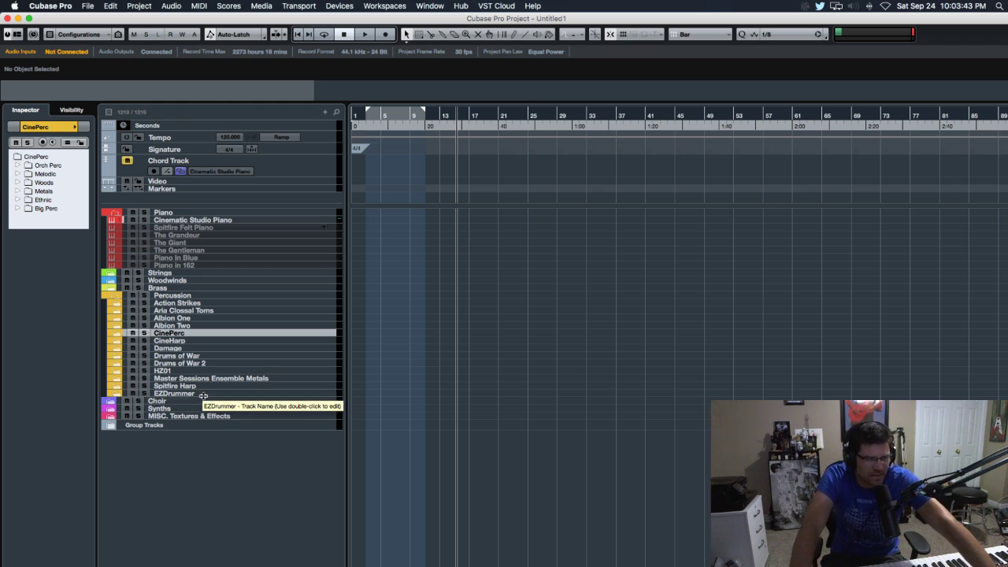
View the tracks inside CineHarp, collapse it, and expand the Spitfire Harp folder
{"action": "left_click", "coordinate": [117, 342]}
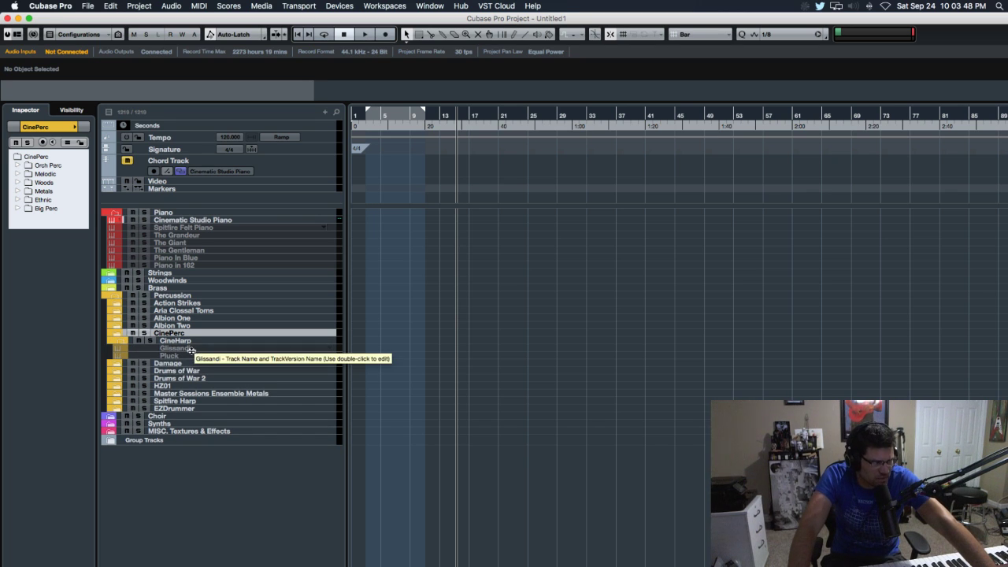
{"action": "left_click", "coordinate": [126, 341]}
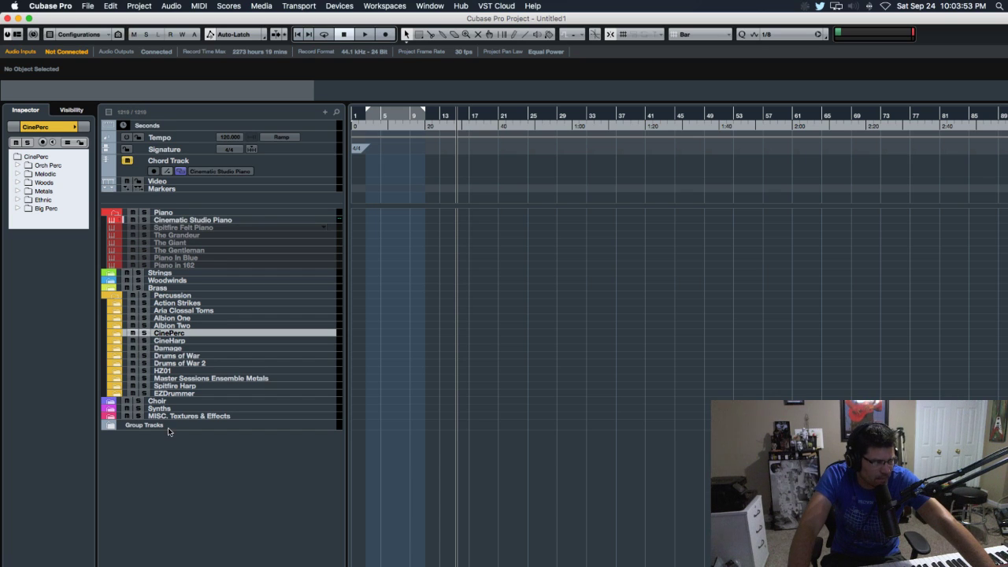
{"action": "left_click", "coordinate": [121, 387]}
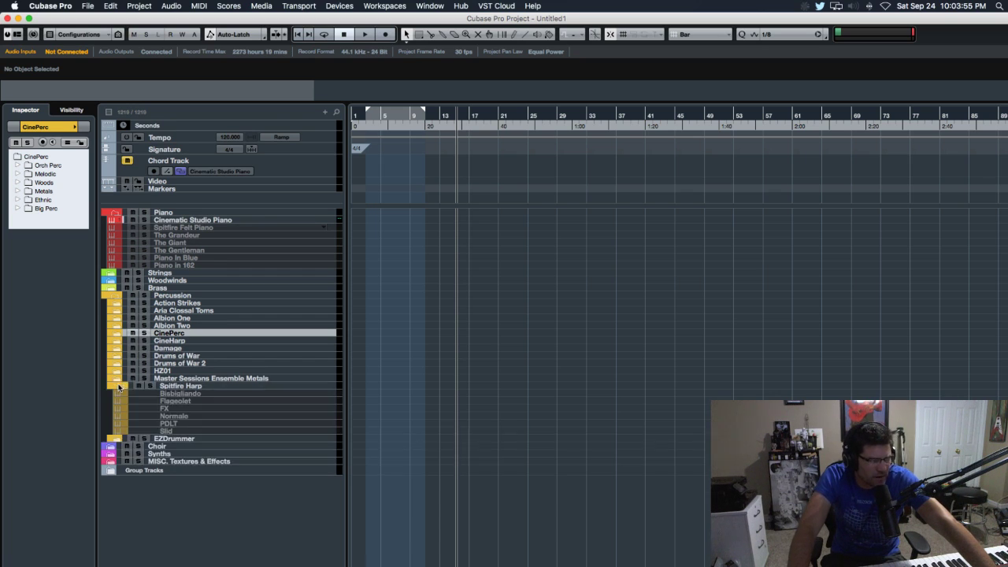
Check the Normale track in the Spitfire Harp folder and collapse the folder
{"action": "left_click", "coordinate": [180, 417]}
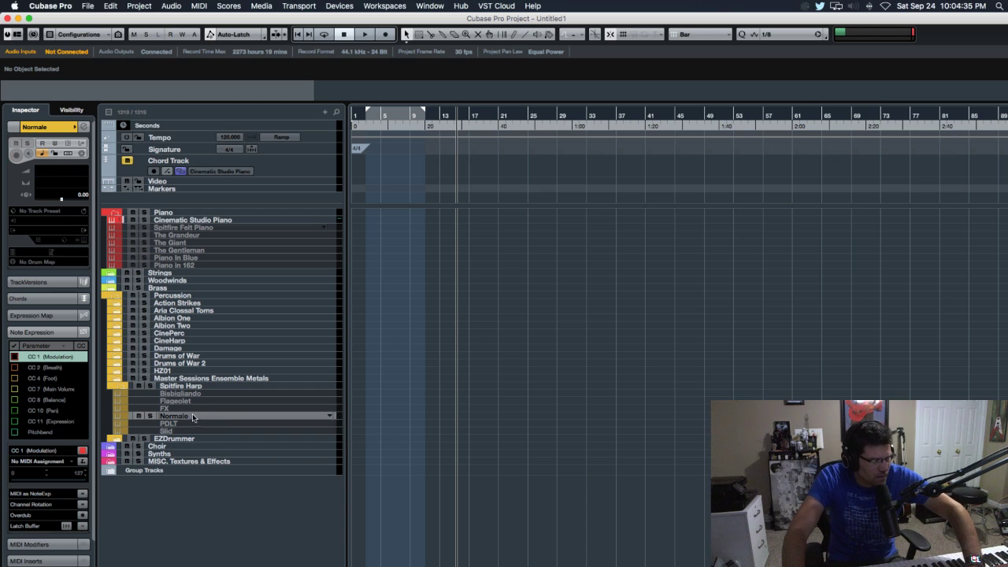
{"action": "left_click", "coordinate": [123, 387]}
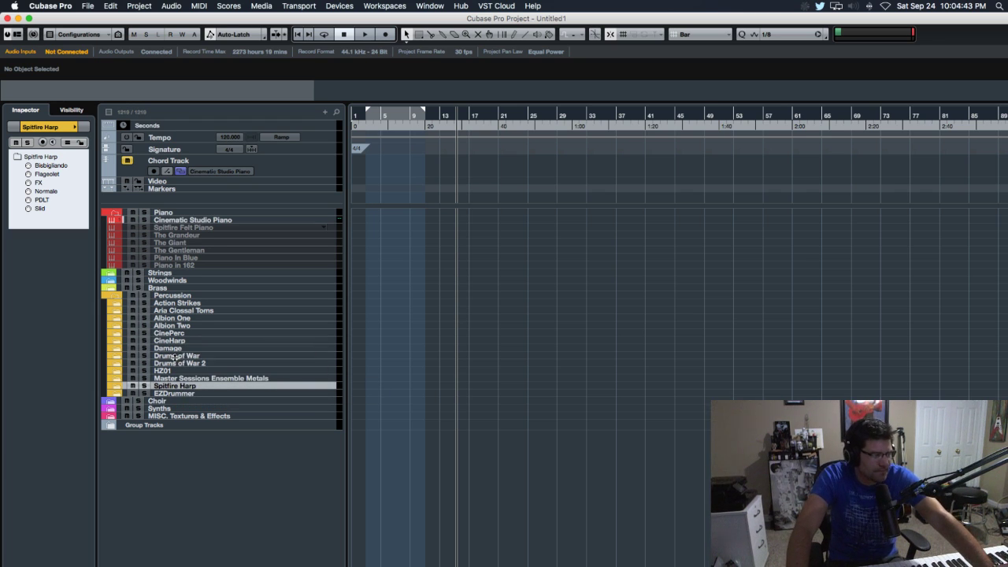
Expand the Damage folder, audition its Armageddon Ensemble, Epic Drum N Metal Ensemble and Hit Impacts tracks, and collapse it
{"action": "left_click", "coordinate": [114, 350]}
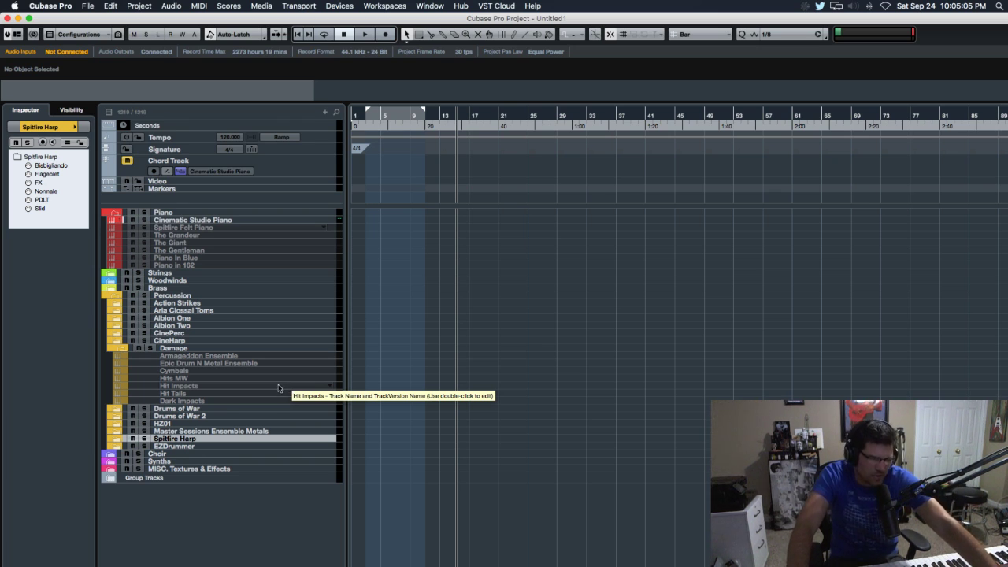
{"action": "left_click", "coordinate": [204, 356]}
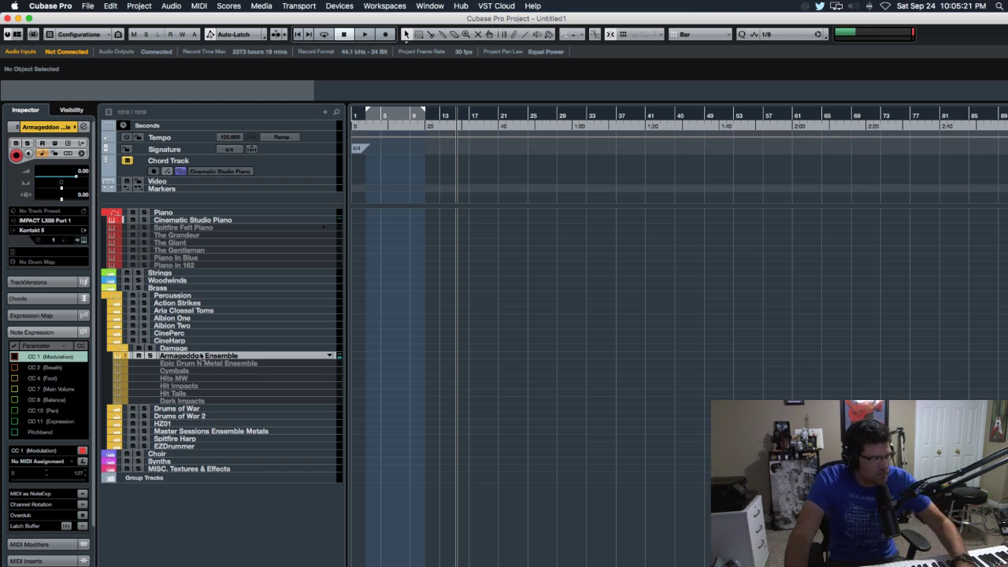
{"action": "key", "text": "shift+d"}
{"action": "left_click", "coordinate": [203, 365]}
{"action": "key", "text": "shift+d"}
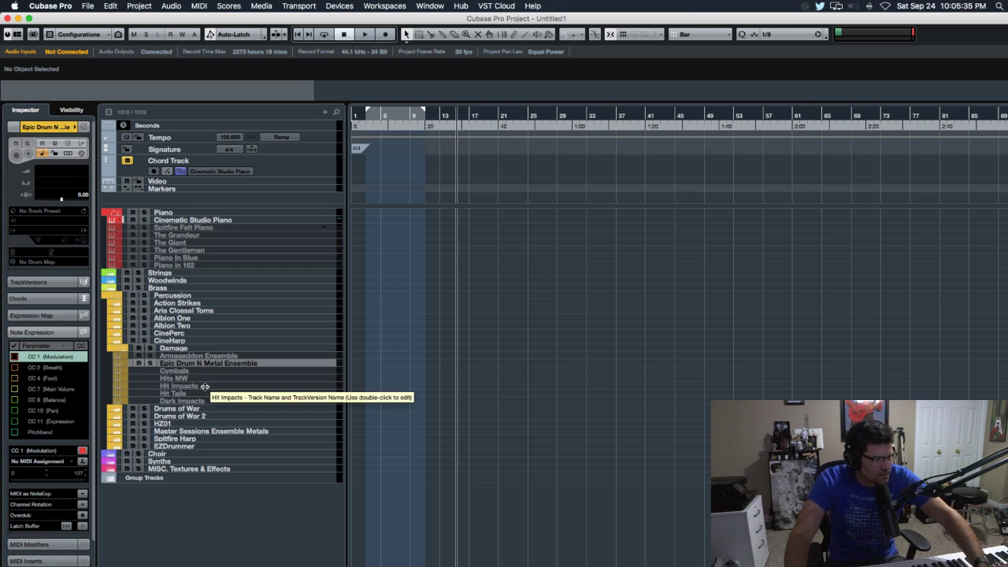
{"action": "left_click", "coordinate": [202, 386]}
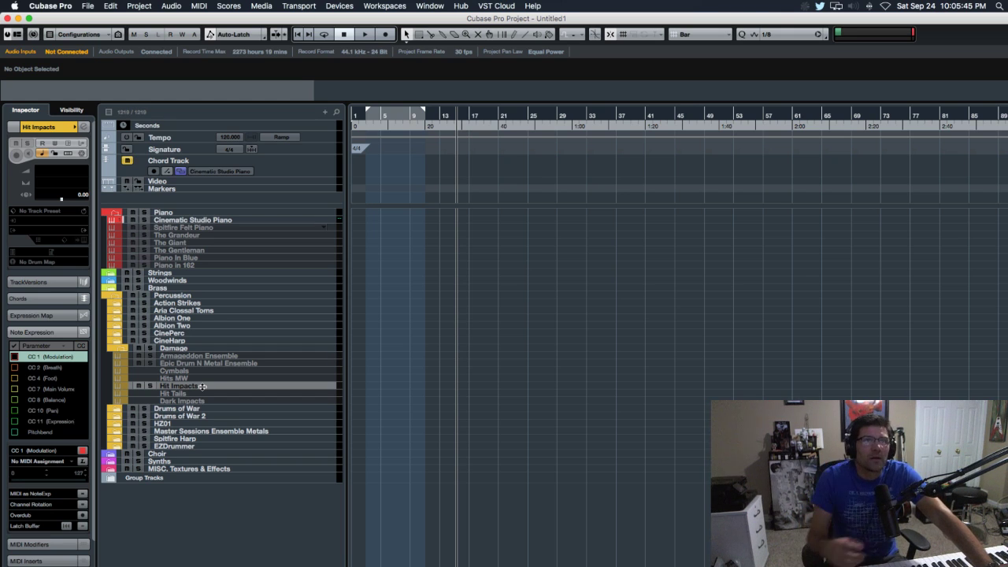
{"action": "left_click", "coordinate": [117, 349]}
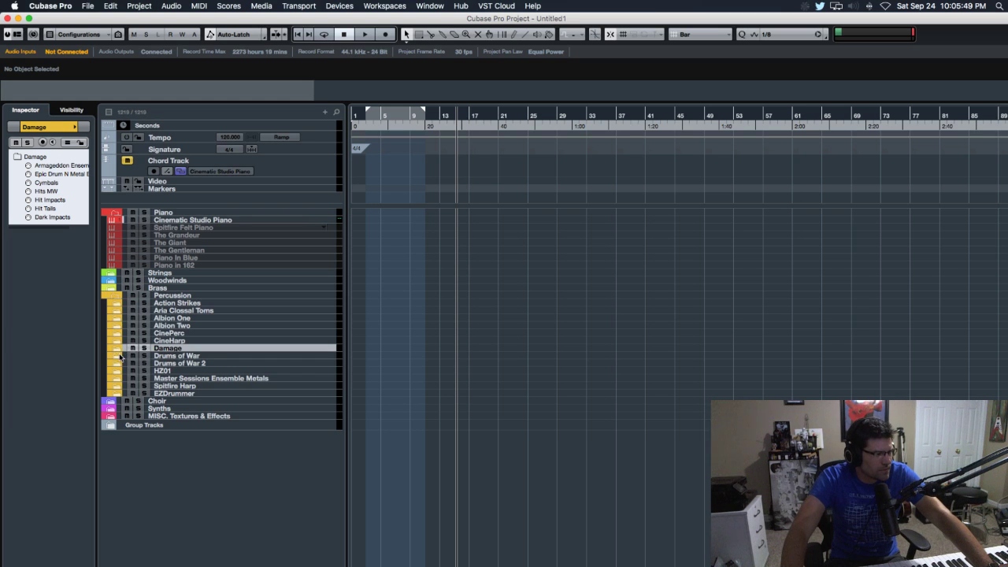
Expand the Drums of War folder and audition its War Ensemble and Titan Ensemble tracks by enabling them one at a time
{"action": "left_click", "coordinate": [118, 356]}
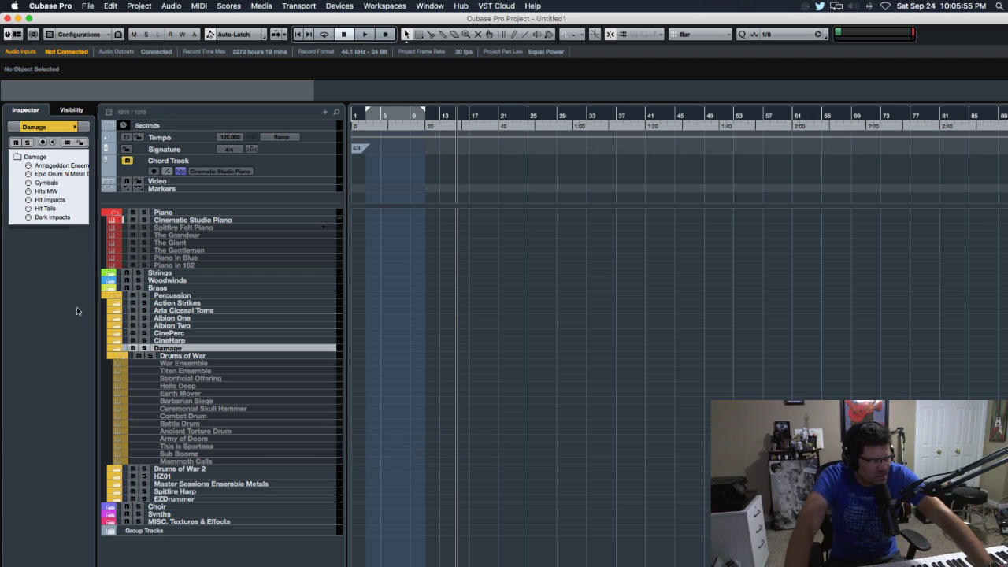
{"action": "left_click", "coordinate": [199, 364]}
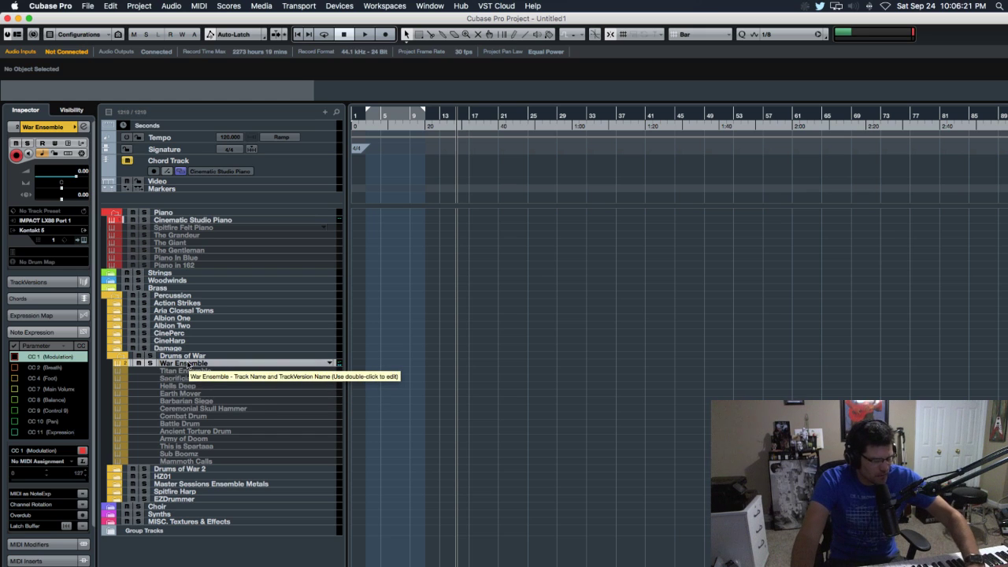
{"action": "key", "text": "shift+d"}
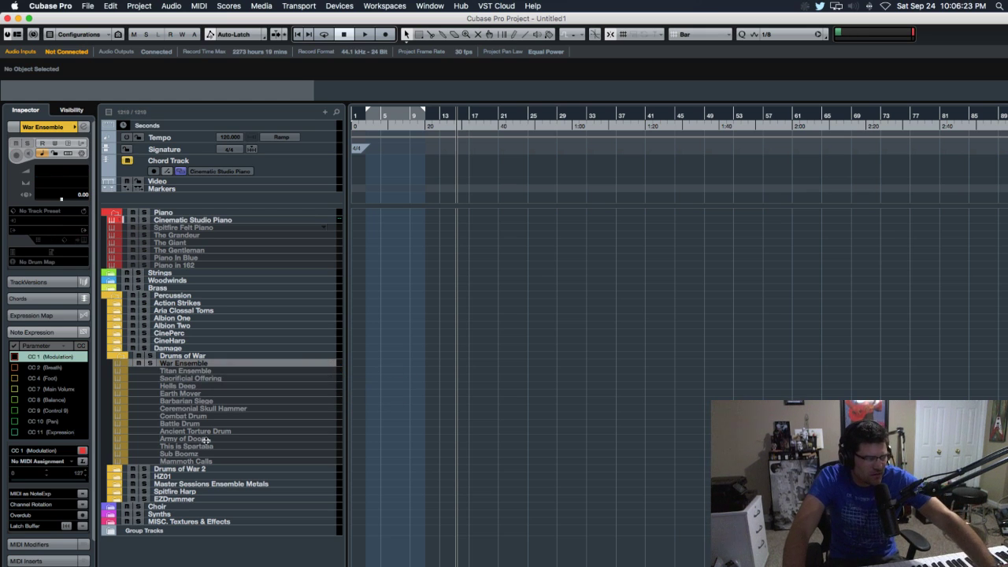
{"action": "left_click", "coordinate": [191, 371]}
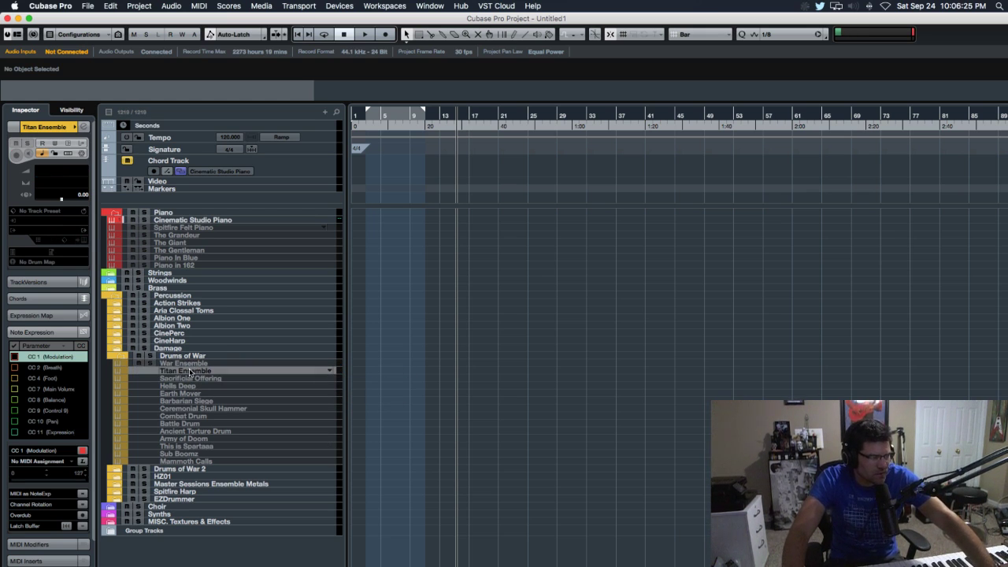
{"action": "key", "text": "shift+d"}
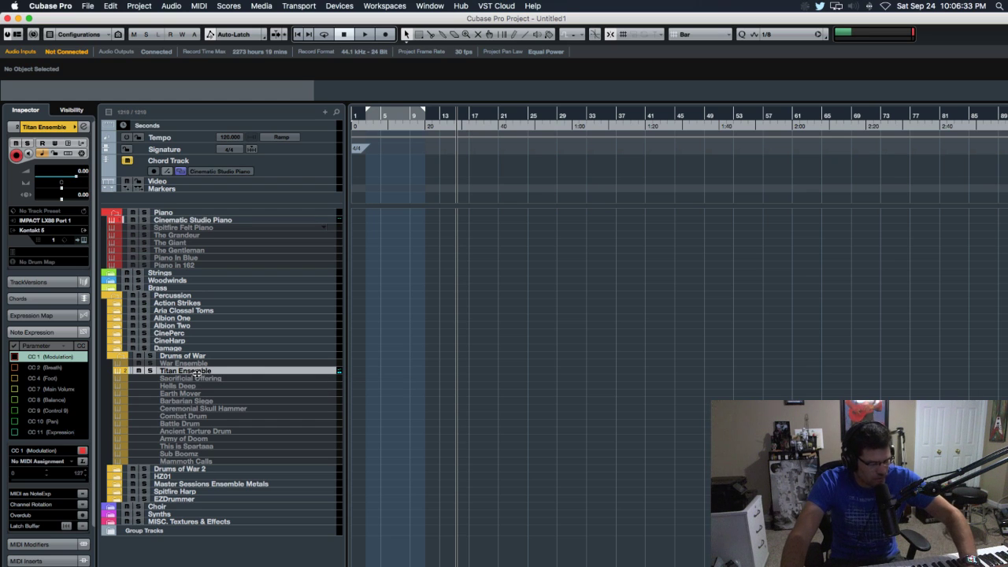
View the War Ensemble track's Kontakt instrument, then disable the track and collapse the Drums of War folder
{"action": "left_click", "coordinate": [196, 365]}
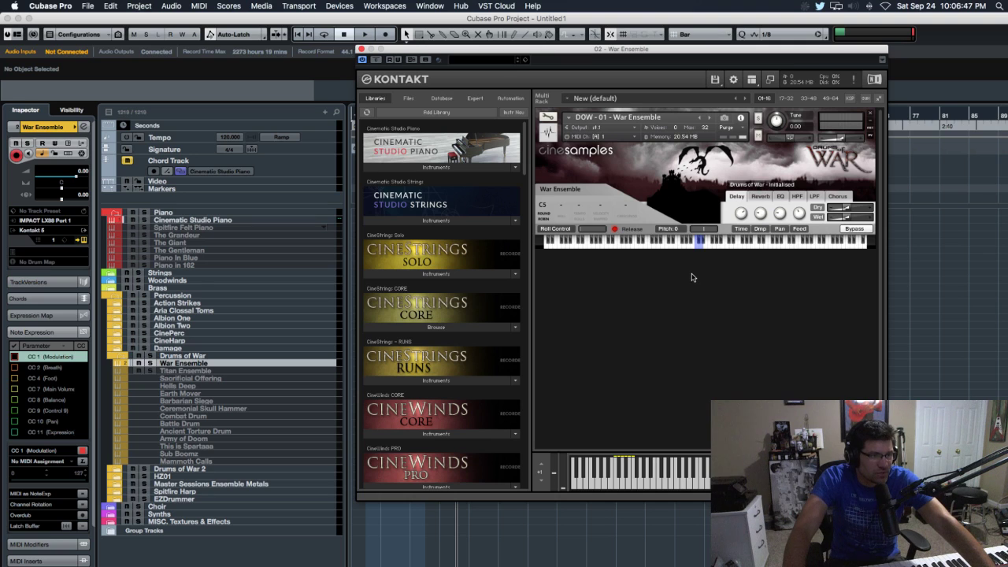
{"action": "left_click", "coordinate": [362, 49]}
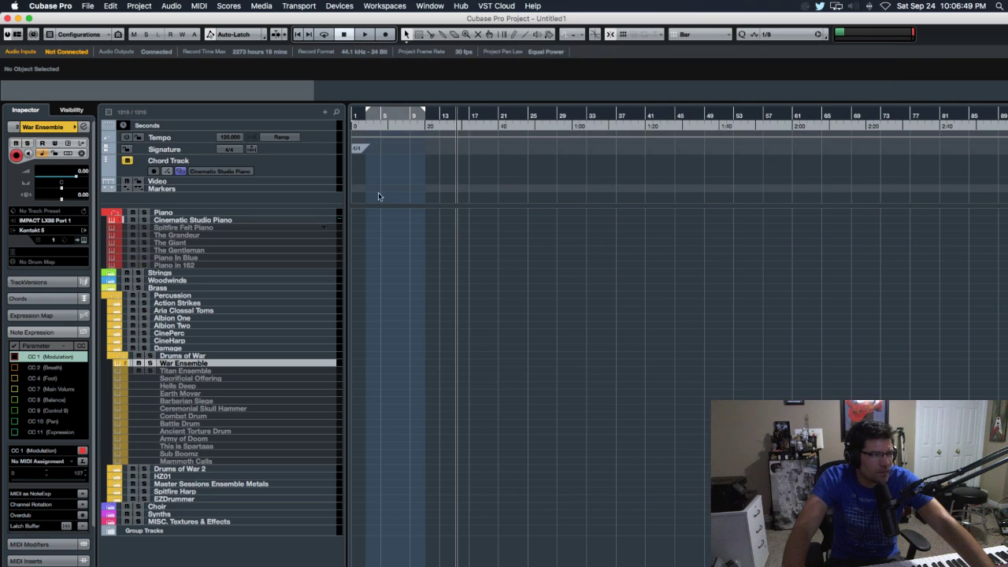
{"action": "left_click", "coordinate": [189, 362]}
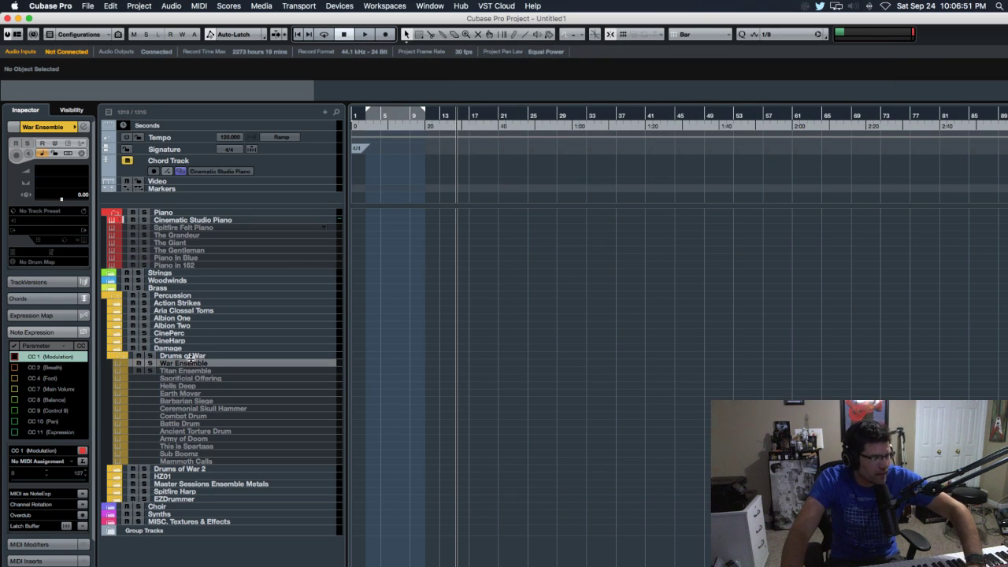
{"action": "left_click", "coordinate": [120, 358]}
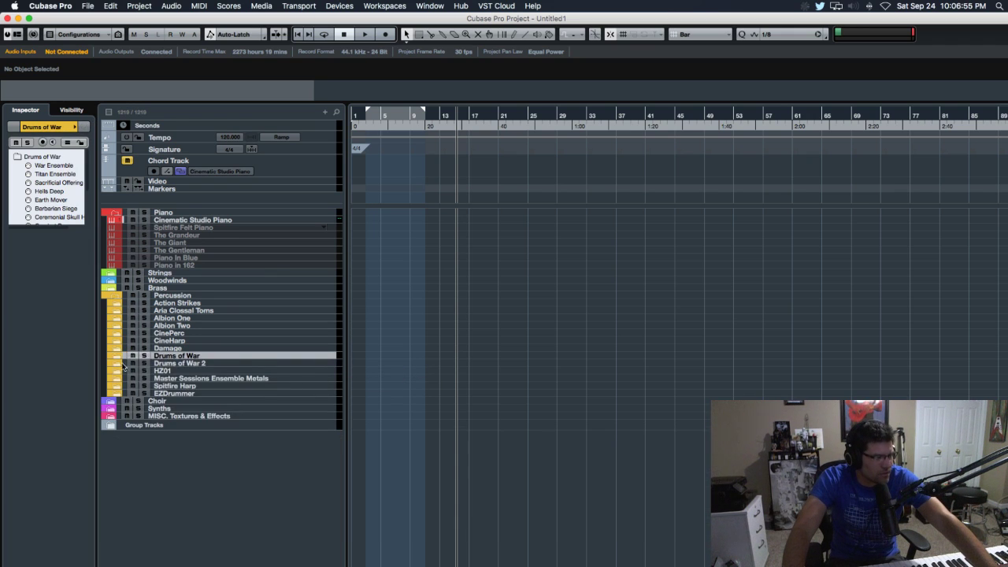
Look through the tracks in the Drums of War 2 folder and collapse it
{"action": "left_click", "coordinate": [117, 365]}
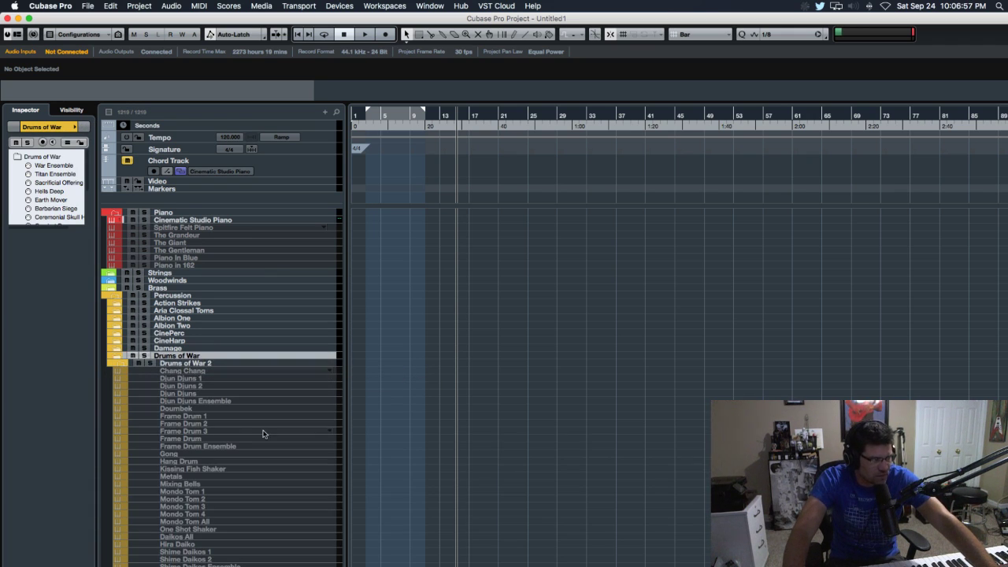
{"action": "scroll", "coordinate": [265, 434], "scroll_direction": "down", "scroll_amount": 5}
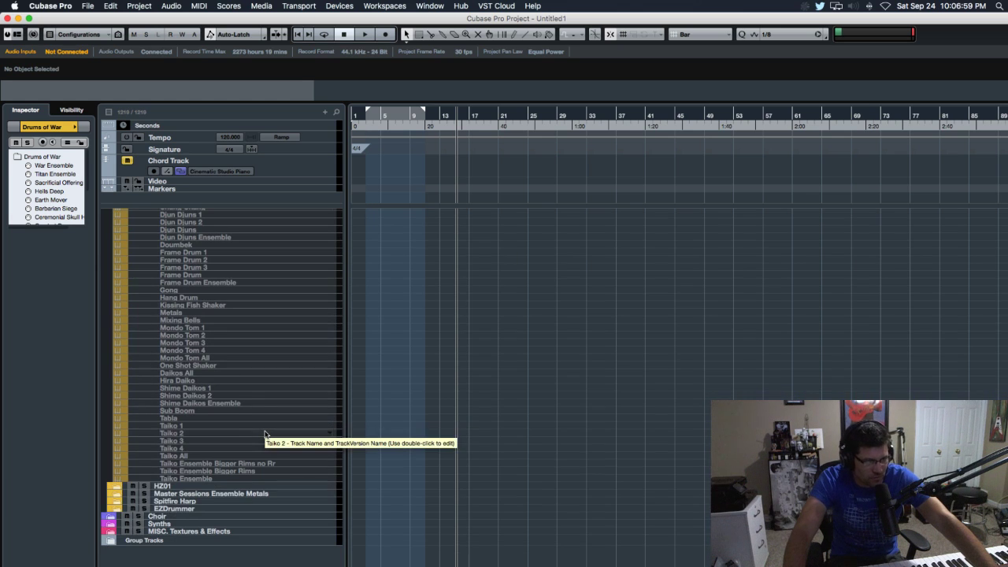
{"action": "scroll", "coordinate": [266, 380], "scroll_direction": "up", "scroll_amount": 3}
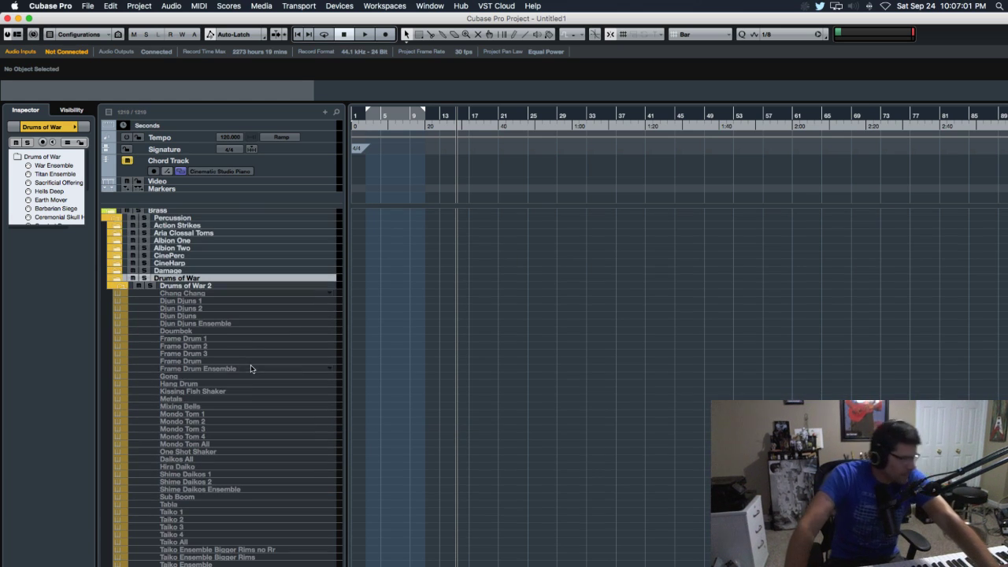
{"action": "scroll", "coordinate": [261, 415], "scroll_direction": "down", "scroll_amount": 3}
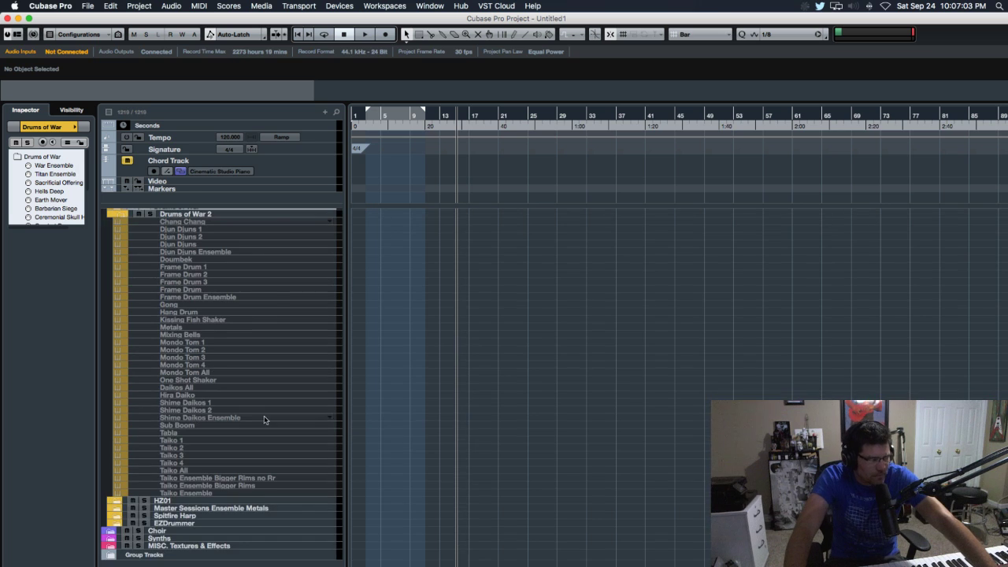
{"action": "scroll", "coordinate": [275, 416], "scroll_direction": "up", "scroll_amount": 3}
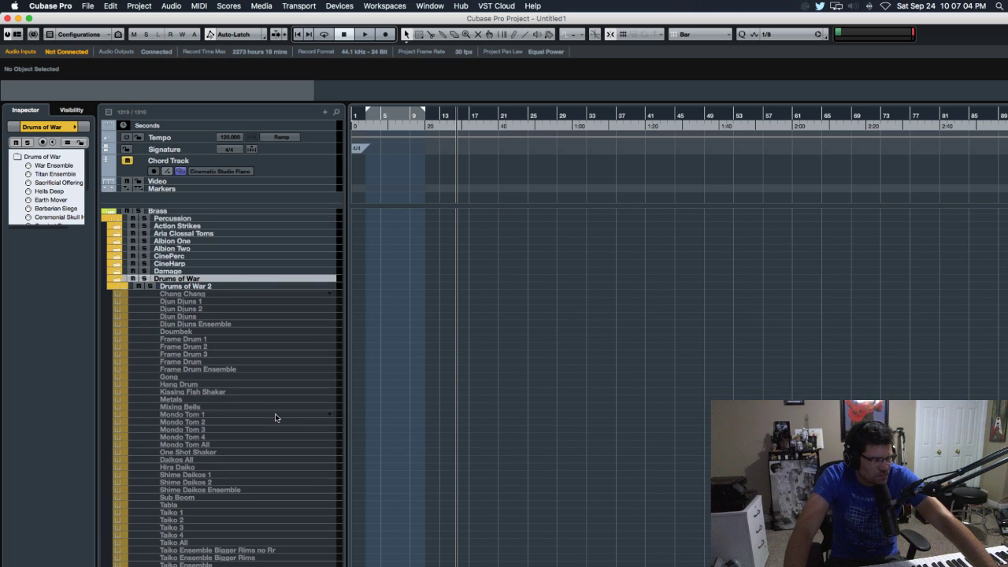
{"action": "left_click", "coordinate": [119, 291]}
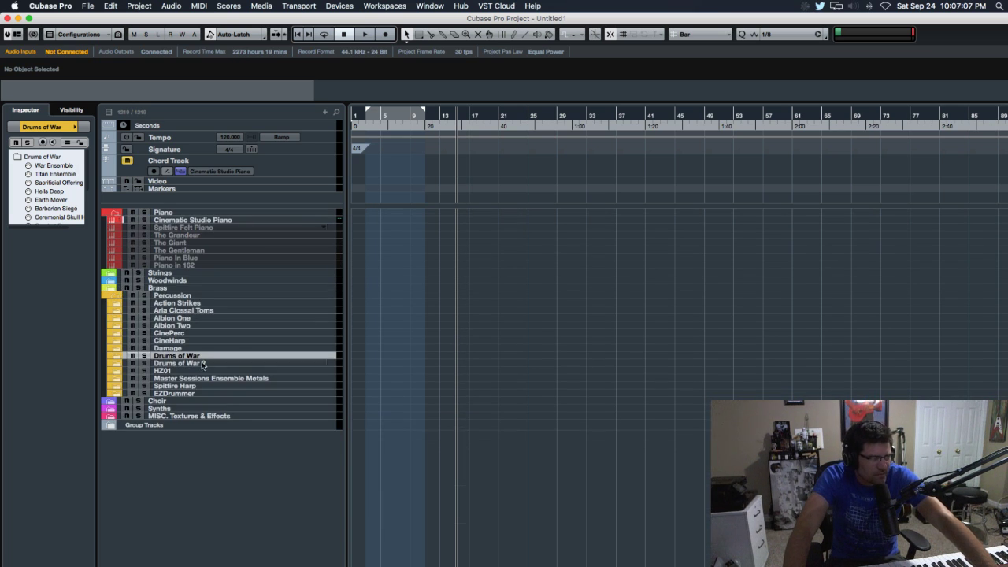
Expand the HZ01 folder and audition its Low Hits - Low Boom and Low Hits - Surdu Ensemble tracks
{"action": "left_click", "coordinate": [118, 372]}
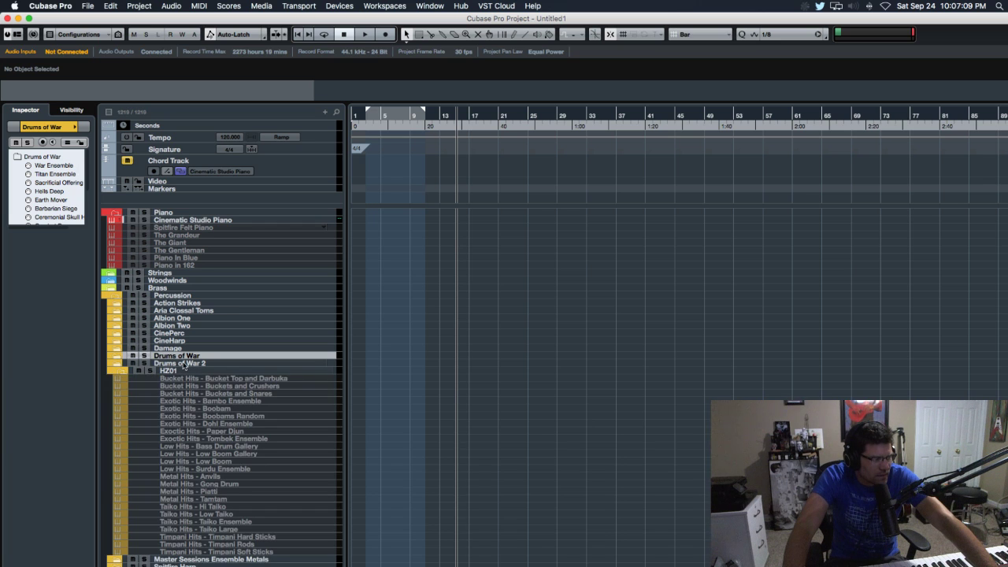
{"action": "scroll", "coordinate": [284, 426], "scroll_direction": "down", "scroll_amount": 3}
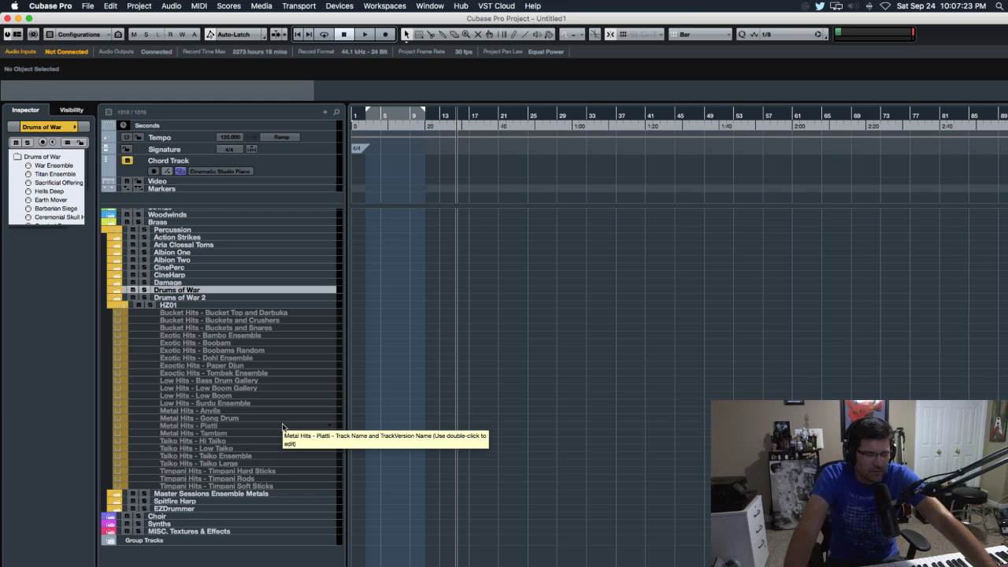
{"action": "left_click", "coordinate": [213, 395]}
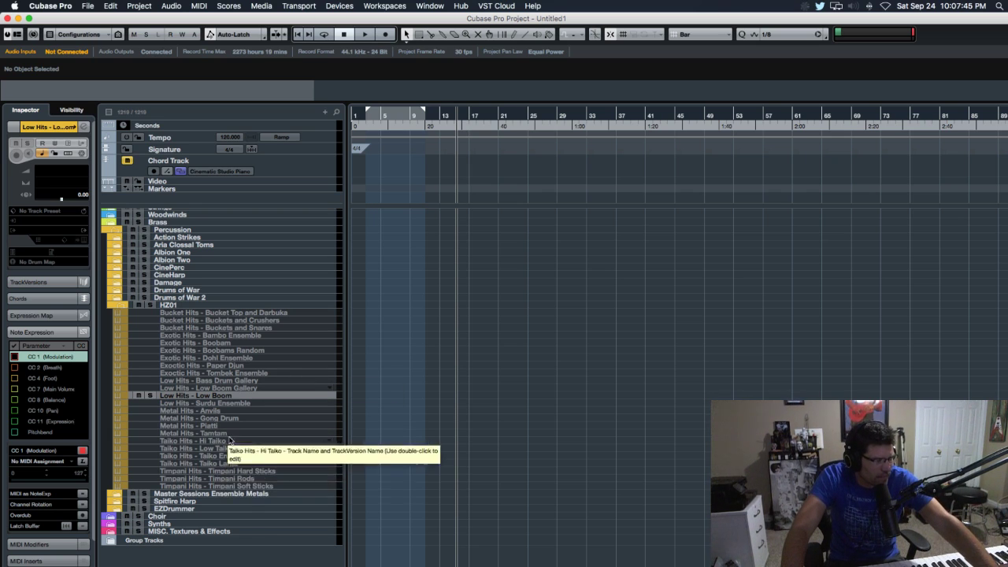
{"action": "left_click", "coordinate": [211, 402]}
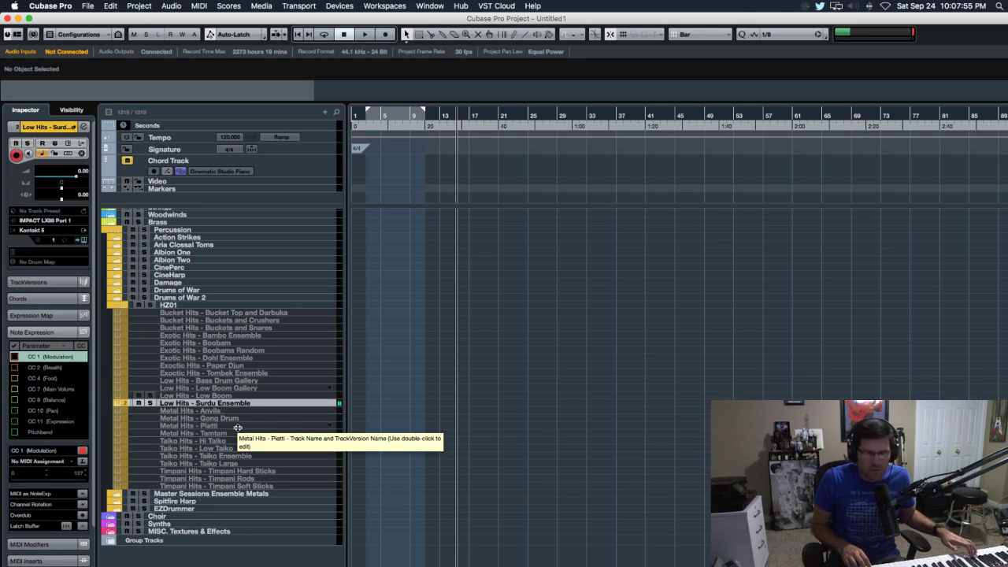
View the Low Hits - Surdu Ensemble track's Kontakt instrument, close its window, and disable the track
{"action": "left_click", "coordinate": [84, 241]}
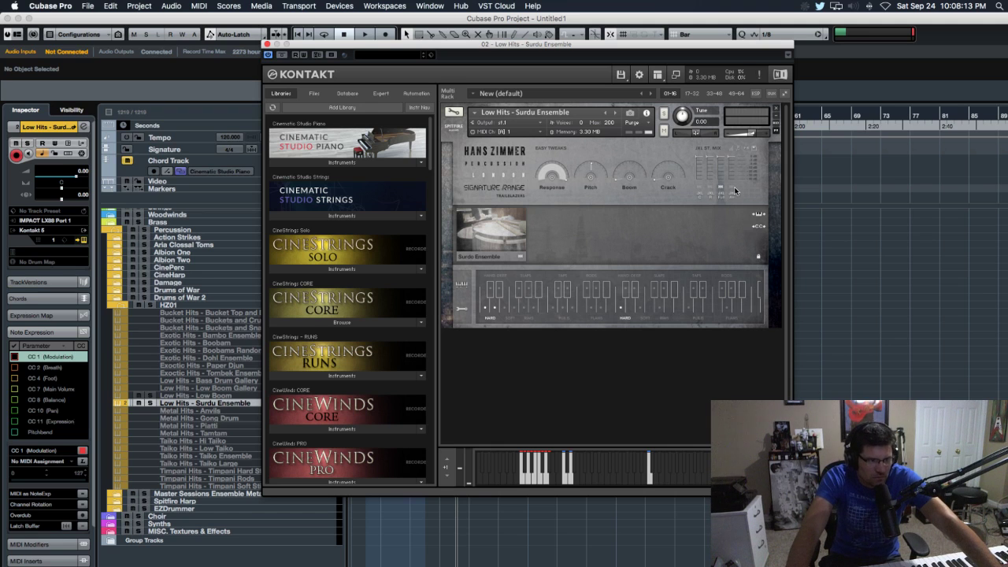
{"action": "left_click_drag", "start_coordinate": [579, 52], "coordinate": [583, 80]}
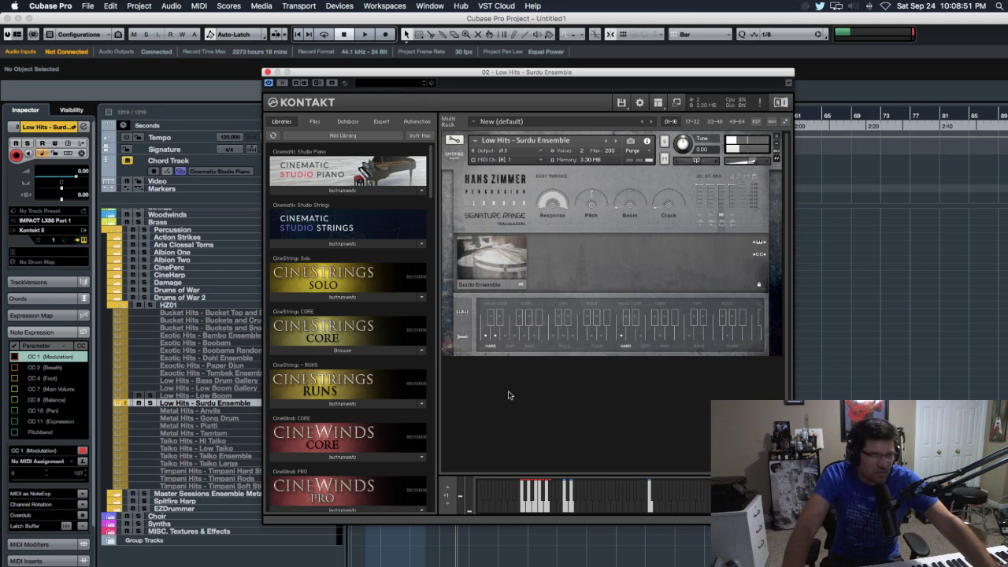
{"action": "left_click", "coordinate": [267, 72]}
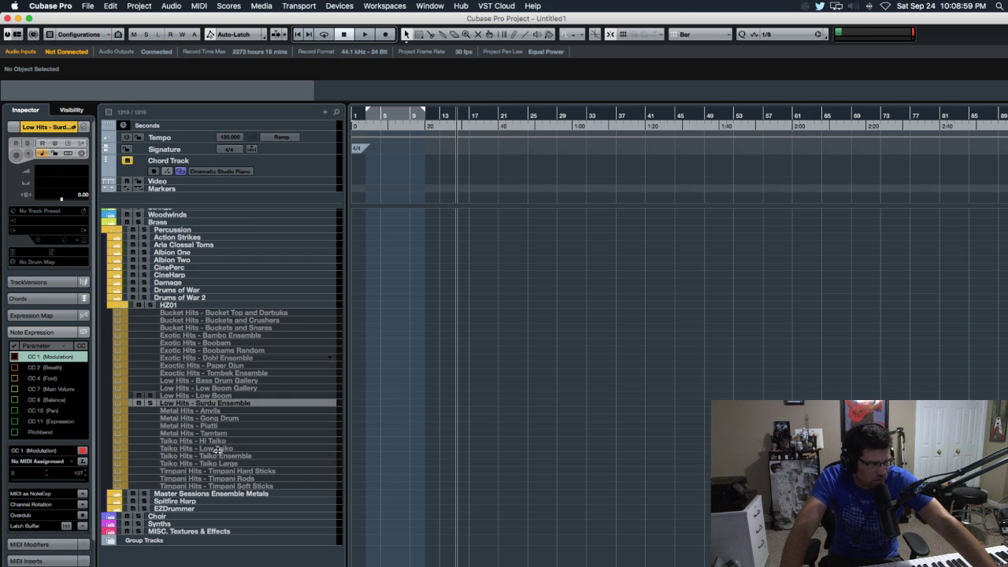
Audition the Taiko Hits - Taiko Ensemble and Timpani Hits - Timpani Hard Sticks tracks in HZ01, disabling each after playing
{"action": "left_click", "coordinate": [216, 456]}
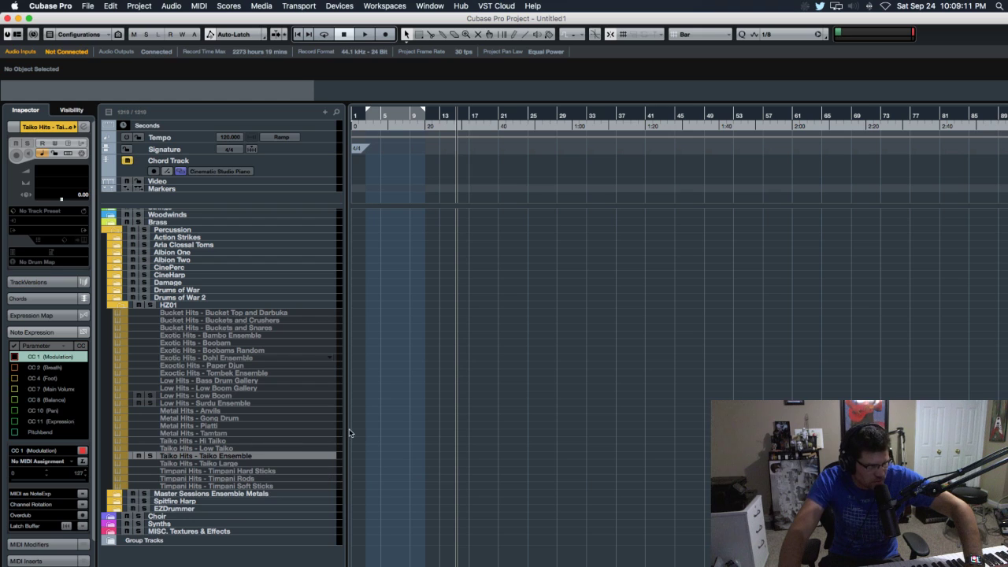
{"action": "left_click", "coordinate": [249, 471]}
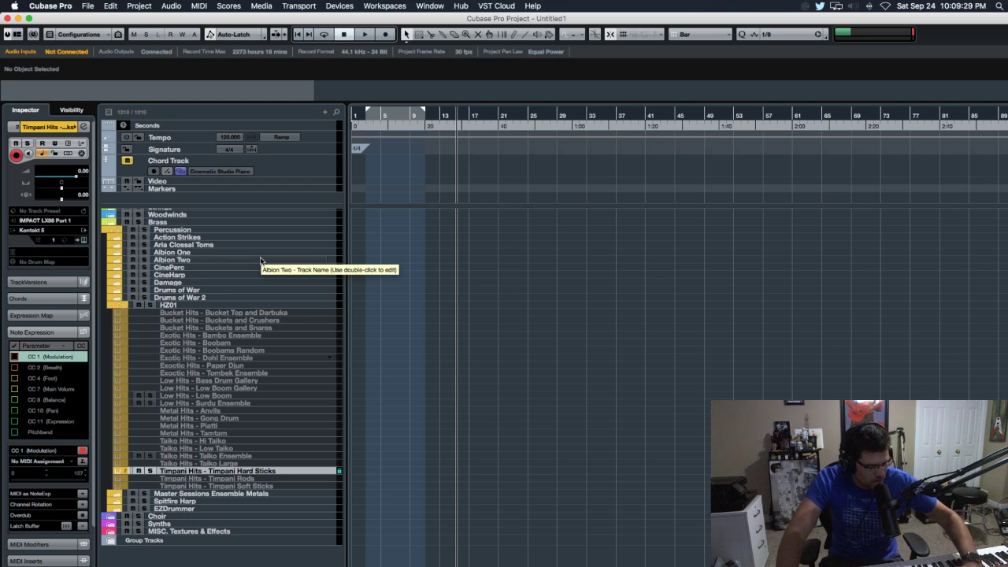
{"action": "key", "text": "shift+d"}
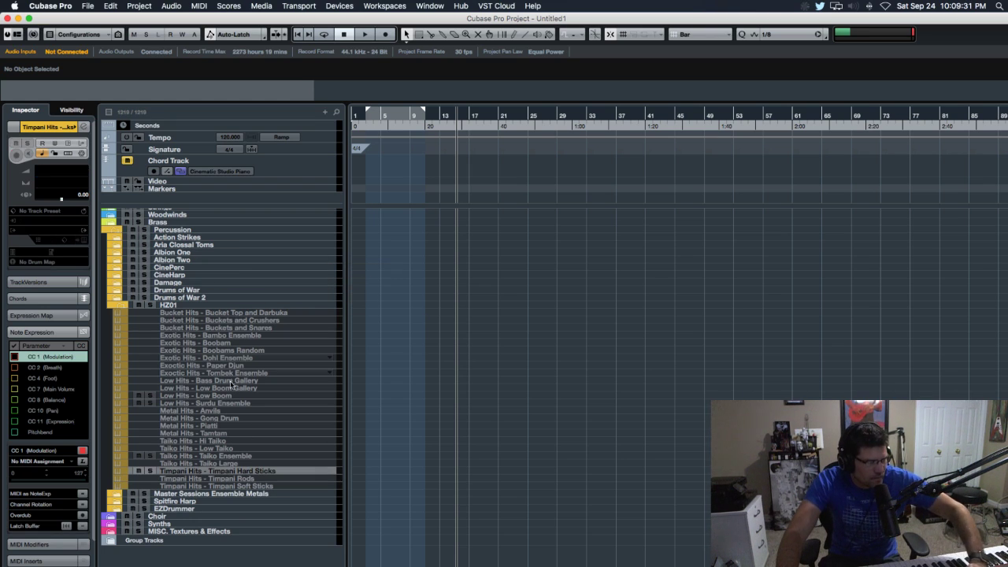
Expand CinePerc and its Orch Perc subfolder, and enable the Timpani - Hard Mallets track for comparison
{"action": "scroll", "coordinate": [232, 363], "scroll_direction": "up", "scroll_amount": 3}
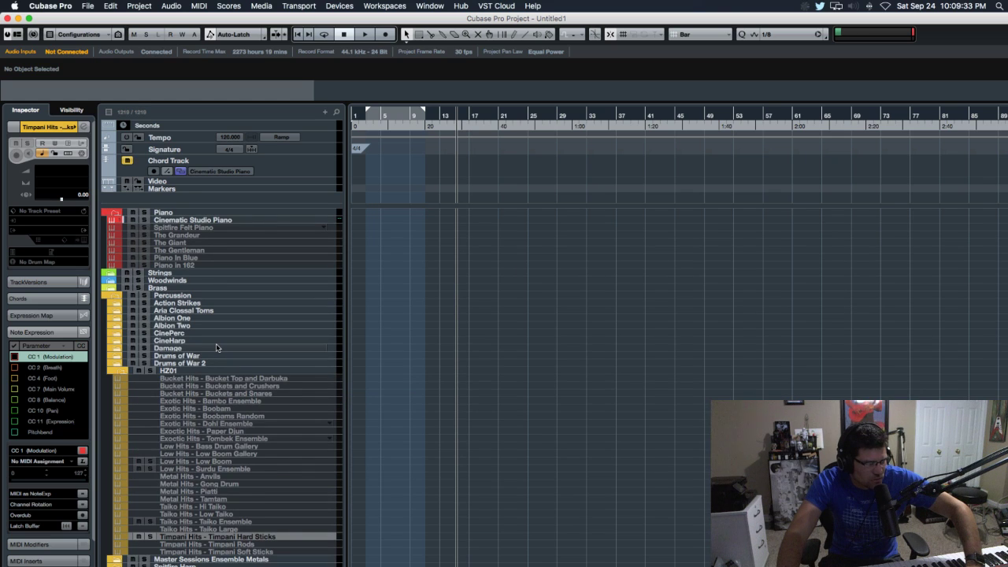
{"action": "left_click", "coordinate": [124, 334]}
{"action": "left_click", "coordinate": [123, 342]}
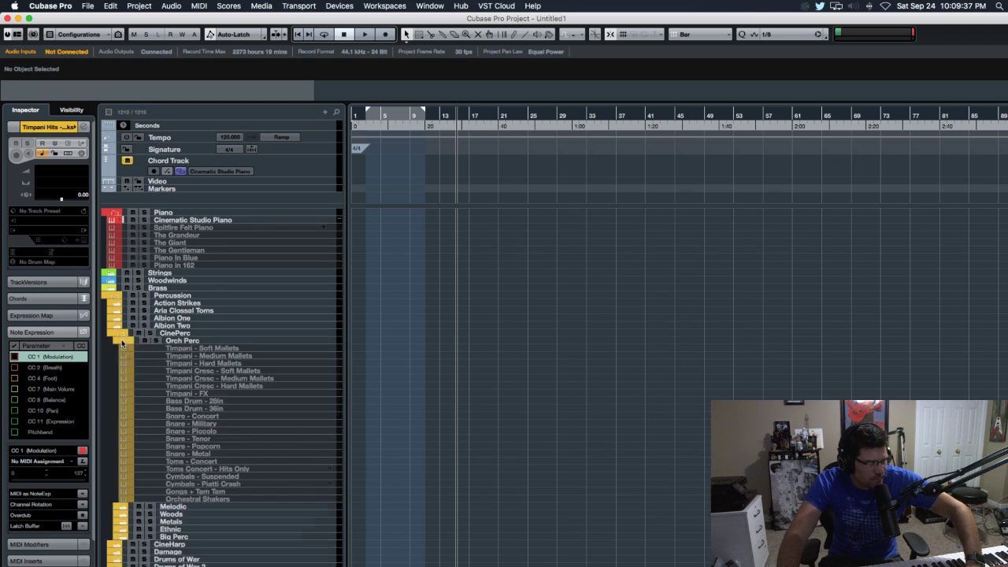
{"action": "left_click", "coordinate": [216, 363]}
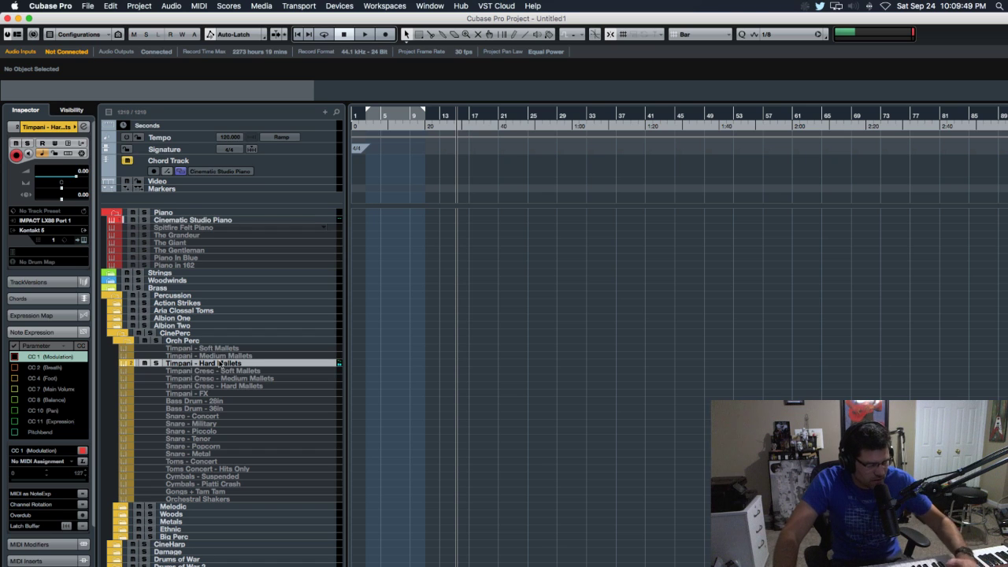
Collapse the Orch Perc subfolder, its CinePerc parent folder and the HZ01 folder
{"action": "left_click", "coordinate": [128, 341]}
{"action": "left_click", "coordinate": [122, 333]}
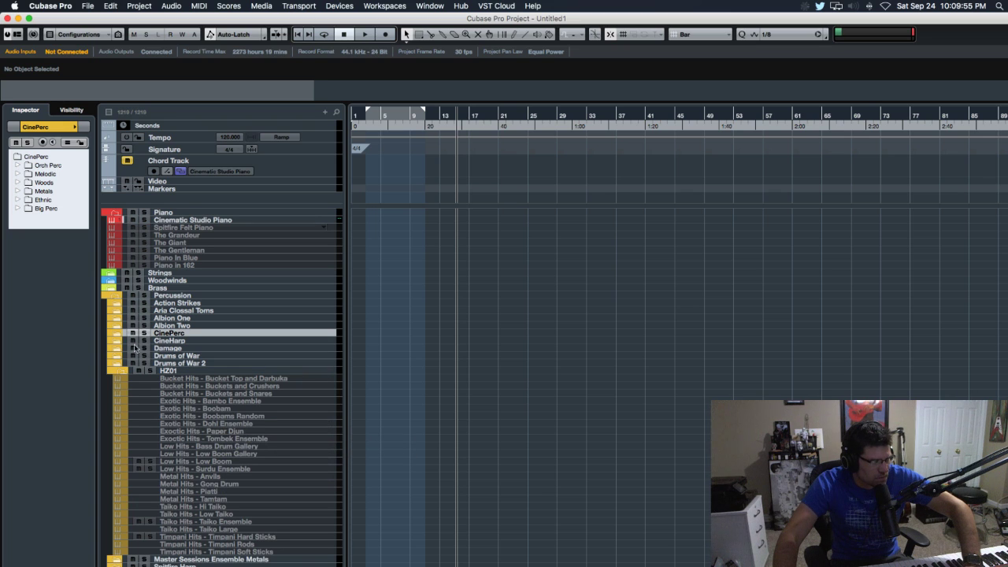
{"action": "left_click", "coordinate": [123, 371]}
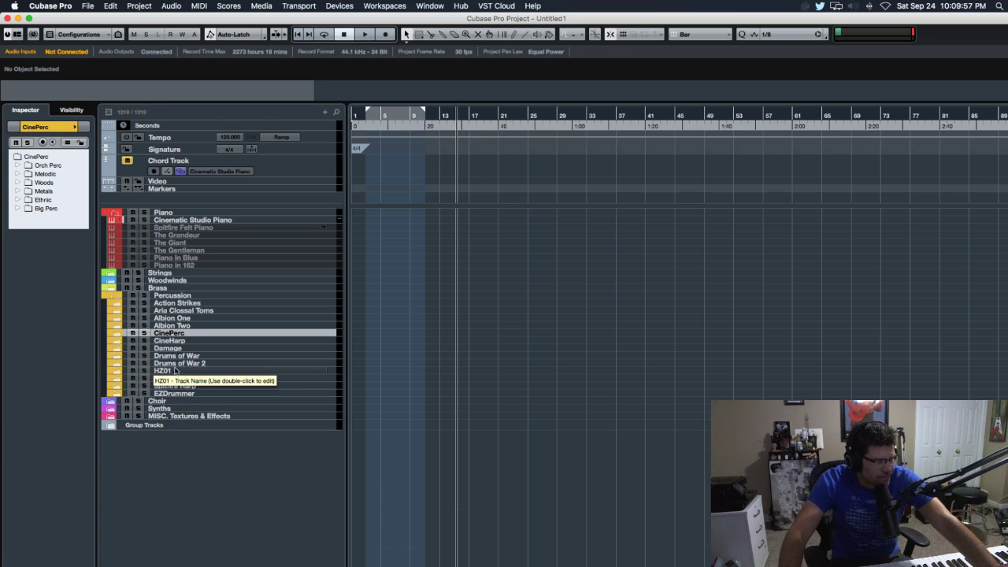
Expand the Master Sessions Ensemble Metals folder, audition its Kegs - Bats on Rims track, and collapse the folder
{"action": "left_click", "coordinate": [117, 379]}
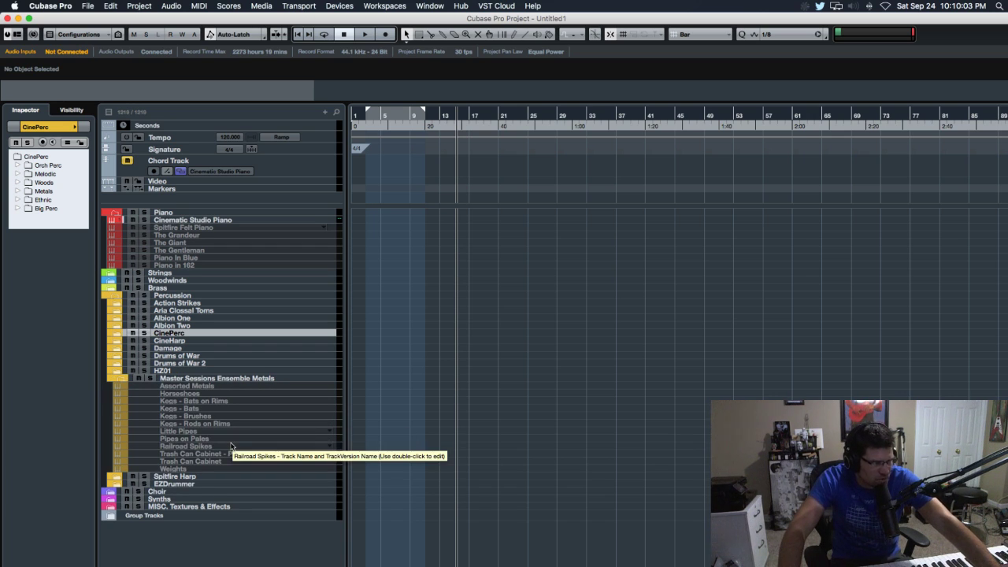
{"action": "left_click", "coordinate": [202, 402]}
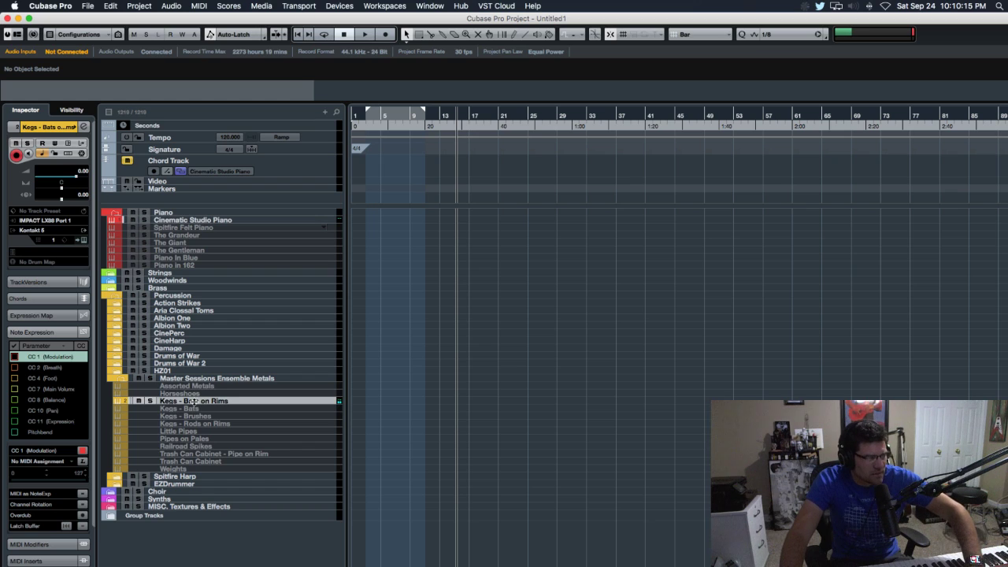
{"action": "left_click", "coordinate": [123, 379]}
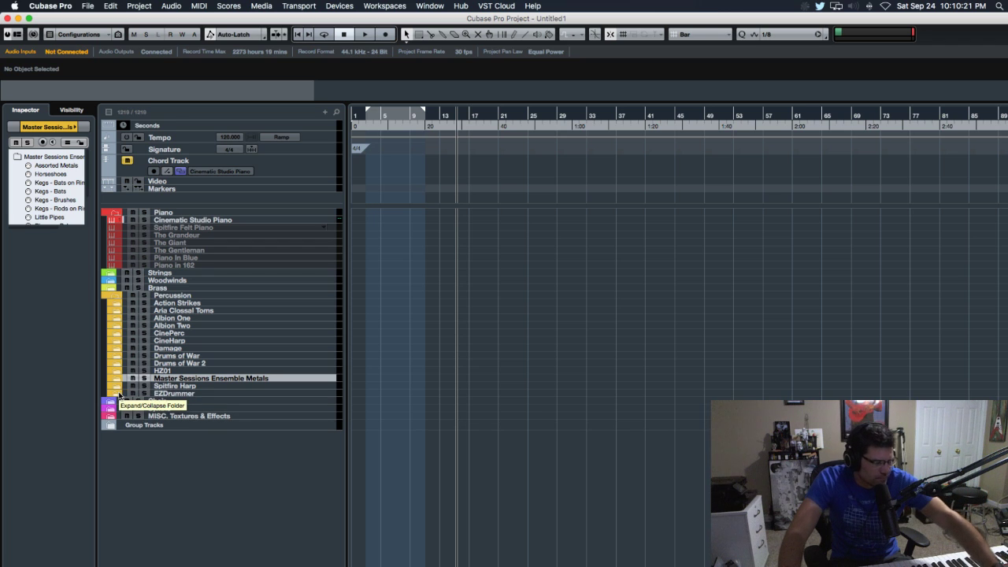
Rename the EZDrummer folder to EZDrummer 2 and expand it
{"action": "double_click", "coordinate": [201, 395]}
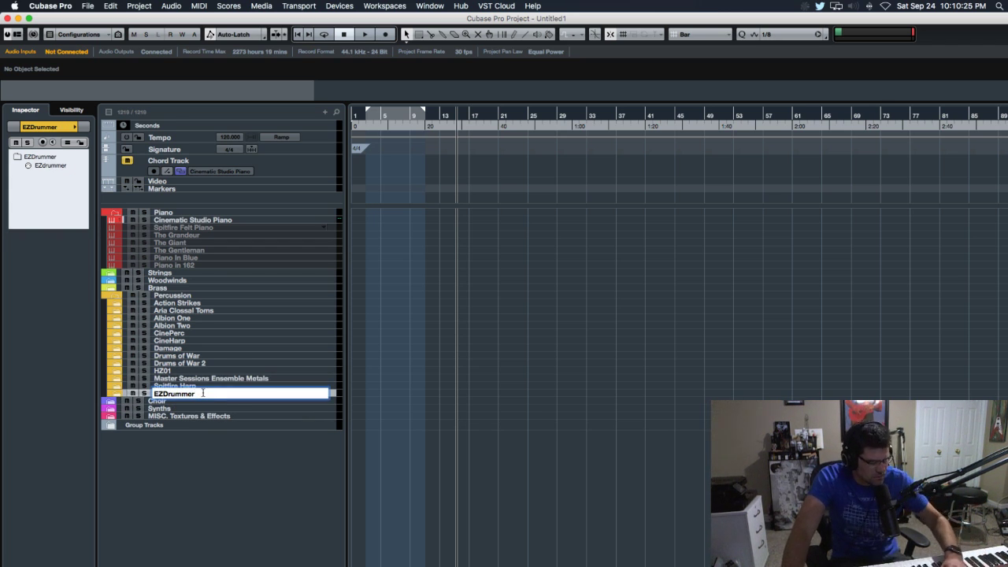
{"action": "key", "text": "Return"}
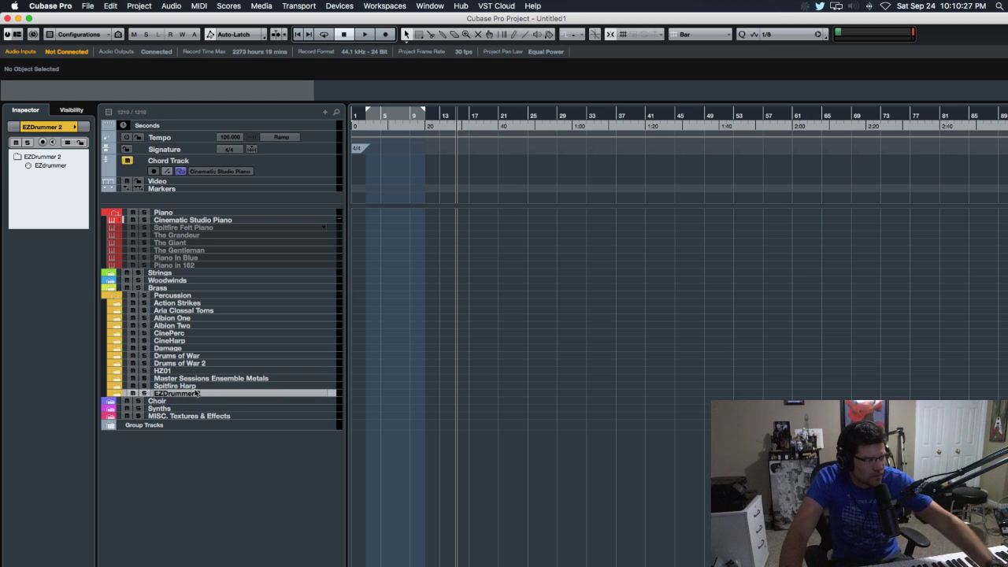
{"action": "left_click", "coordinate": [132, 394]}
Enable the EZdrummer track, view its instrument window with the drum kit, and close the window
{"action": "left_click", "coordinate": [171, 400]}
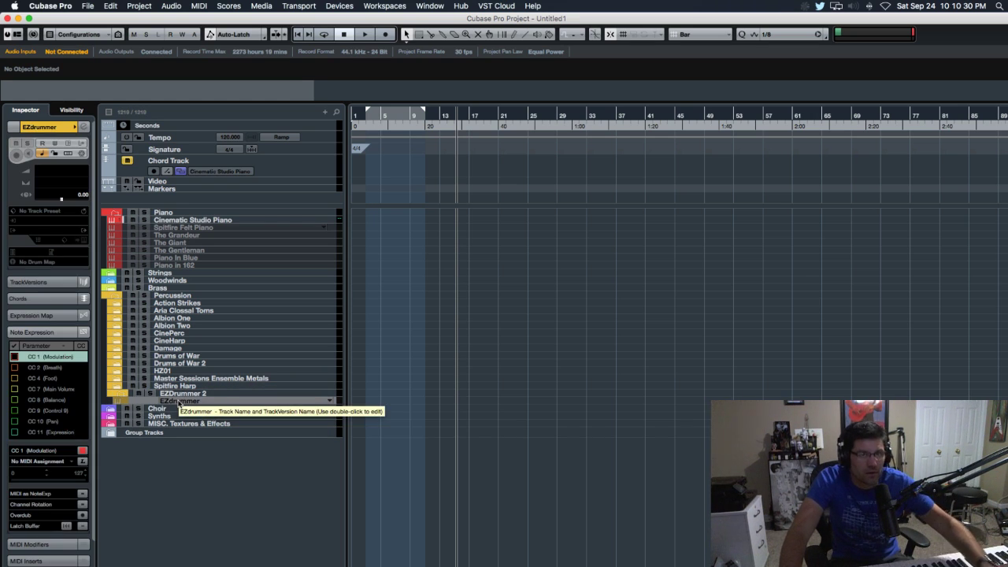
{"action": "left_click", "coordinate": [225, 402]}
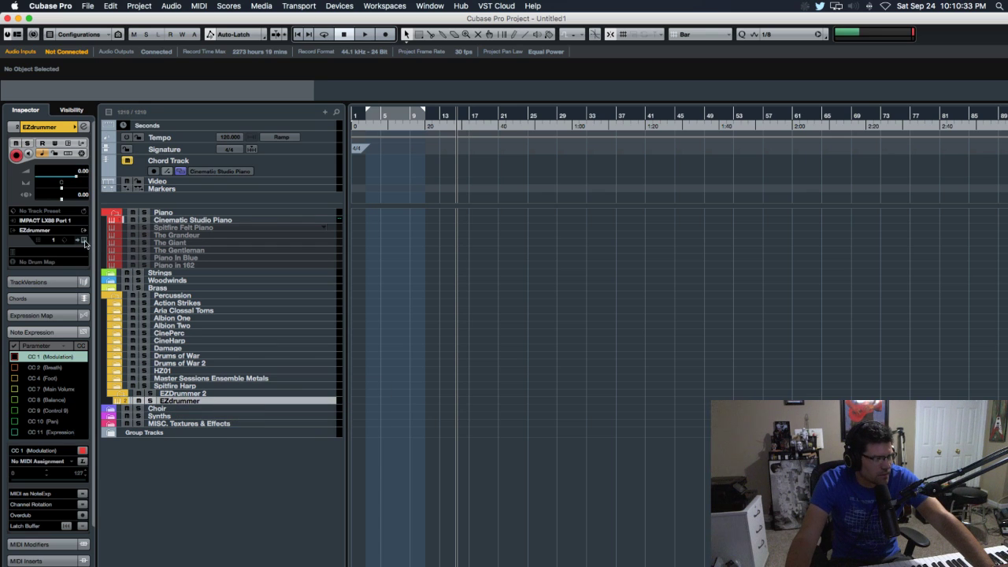
{"action": "left_click", "coordinate": [84, 240]}
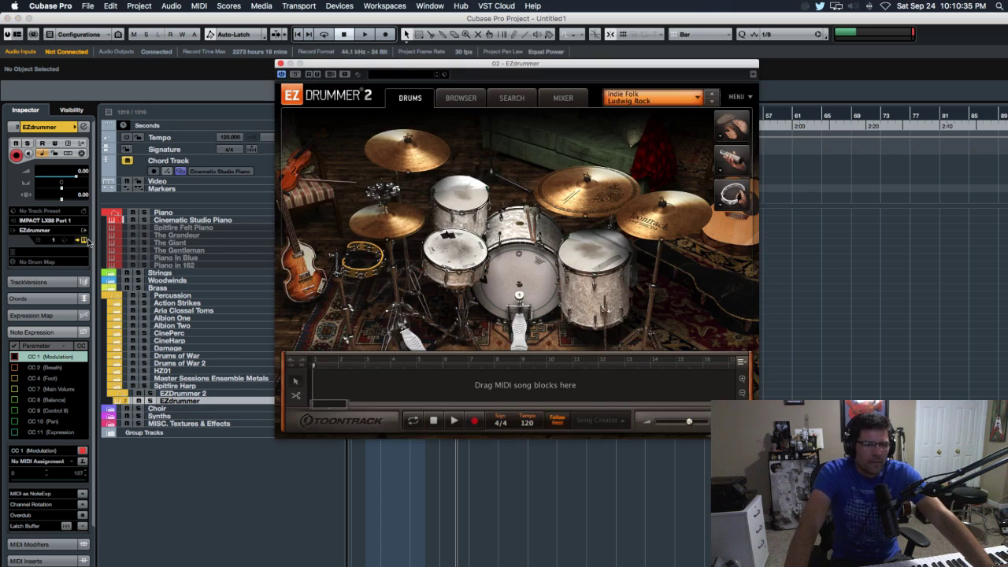
{"action": "left_click_drag", "start_coordinate": [508, 64], "coordinate": [519, 117]}
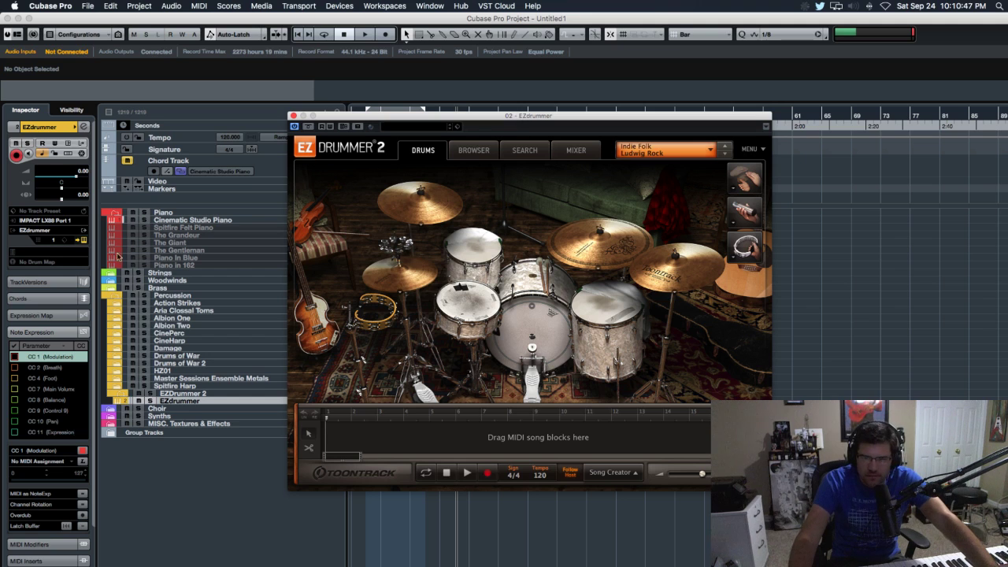
{"action": "left_click_drag", "start_coordinate": [404, 116], "coordinate": [442, 120]}
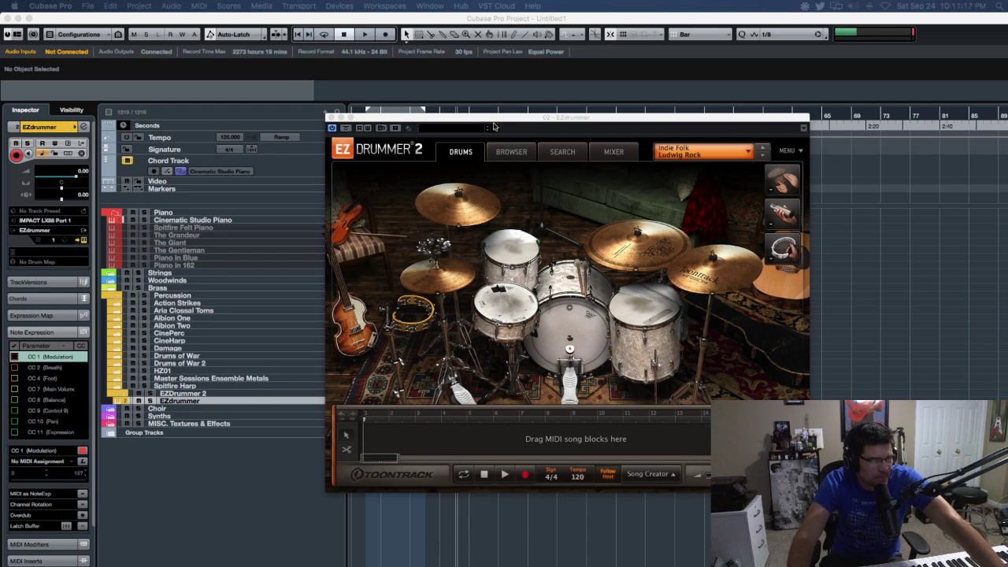
{"action": "left_click", "coordinate": [332, 116]}
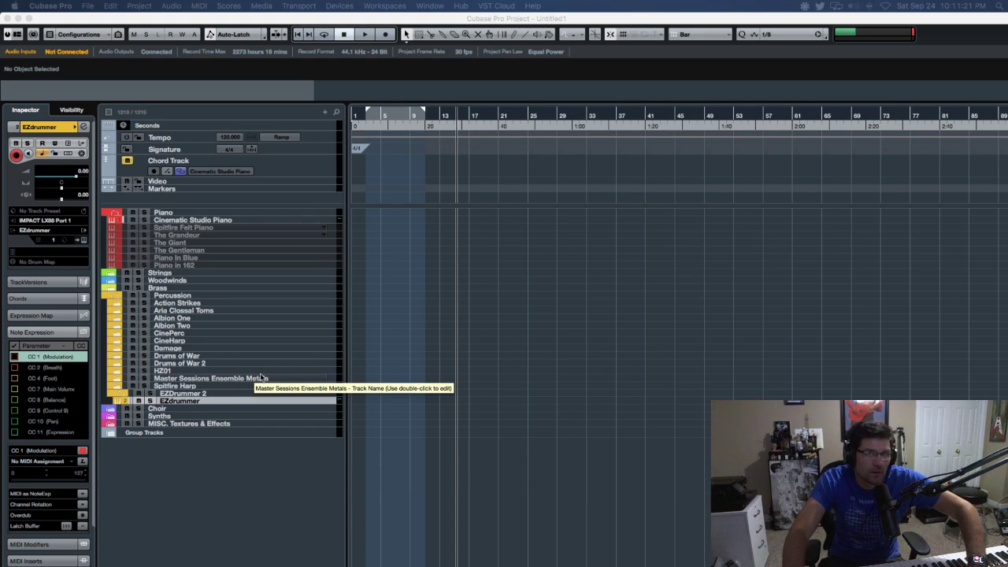
Disable the EZdrummer track and collapse the EZDrummer 2 and Percussion folders
{"action": "left_click", "coordinate": [180, 403]}
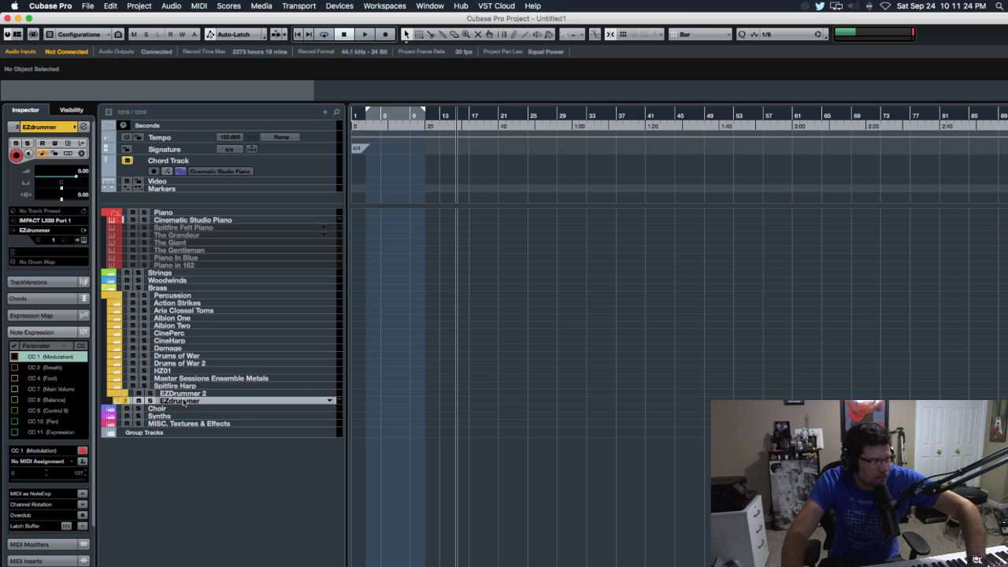
{"action": "left_click", "coordinate": [131, 394]}
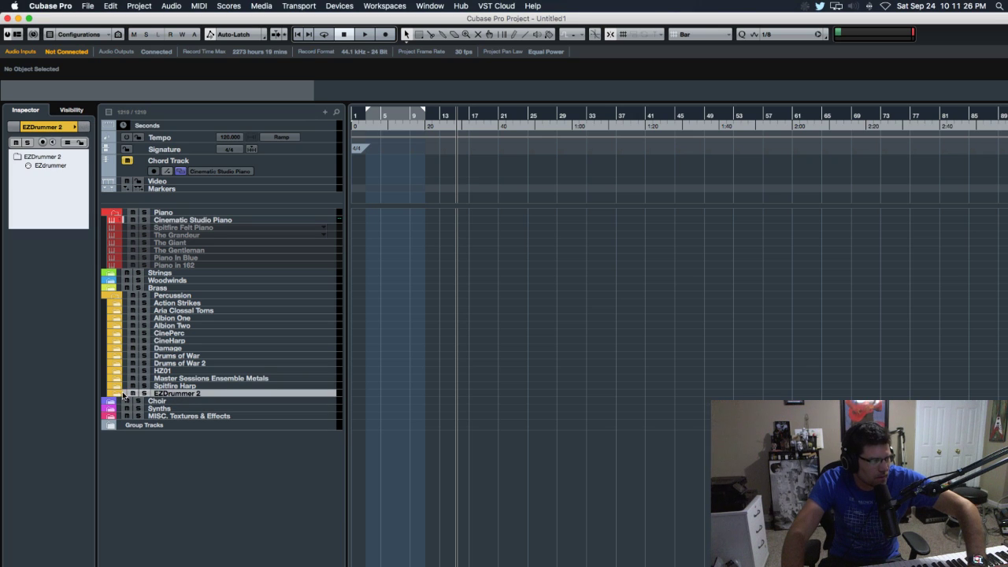
{"action": "left_click", "coordinate": [116, 296]}
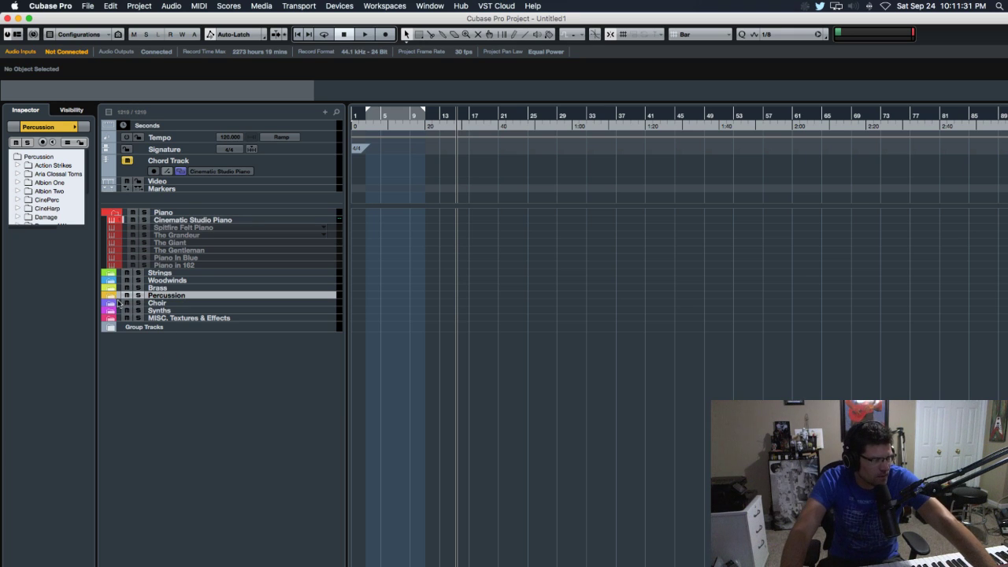
Audition the Phrase Builder and Chords tracks in Choir's VOXOS folder, disabling each after playing, and collapse VOXOS
{"action": "left_click", "coordinate": [111, 305]}
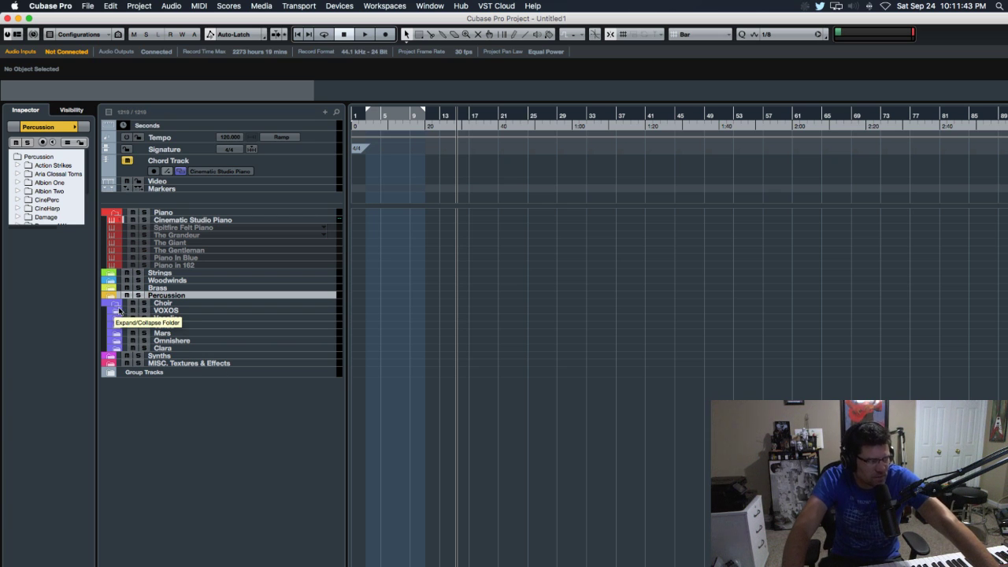
{"action": "left_click", "coordinate": [118, 312]}
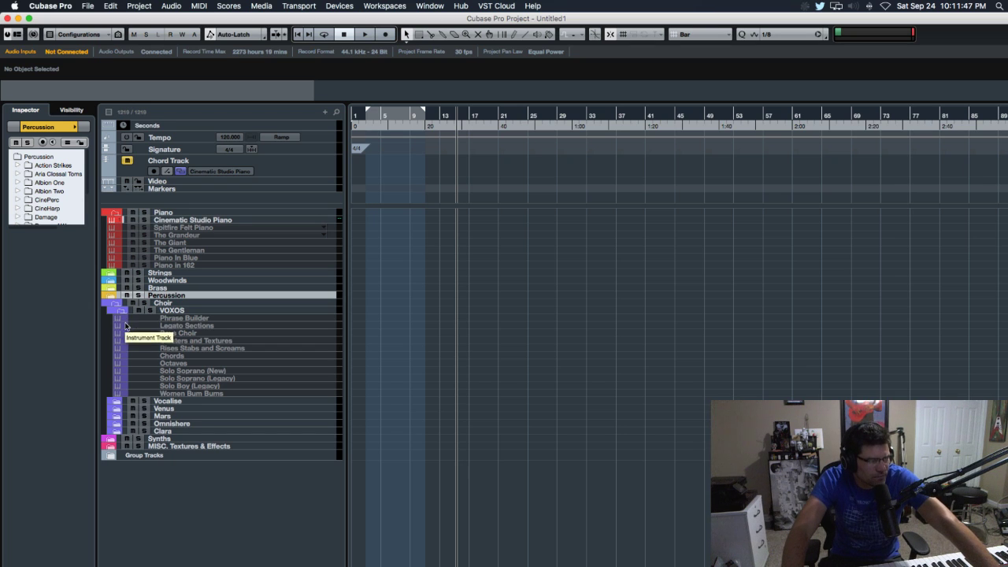
{"action": "left_click", "coordinate": [206, 319]}
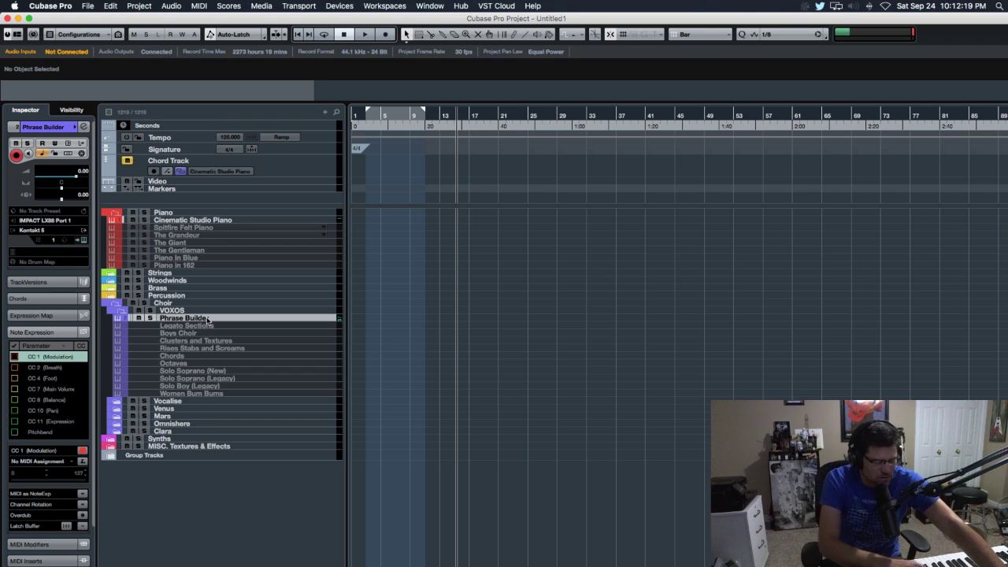
{"action": "left_click", "coordinate": [207, 318], "text": "super"}
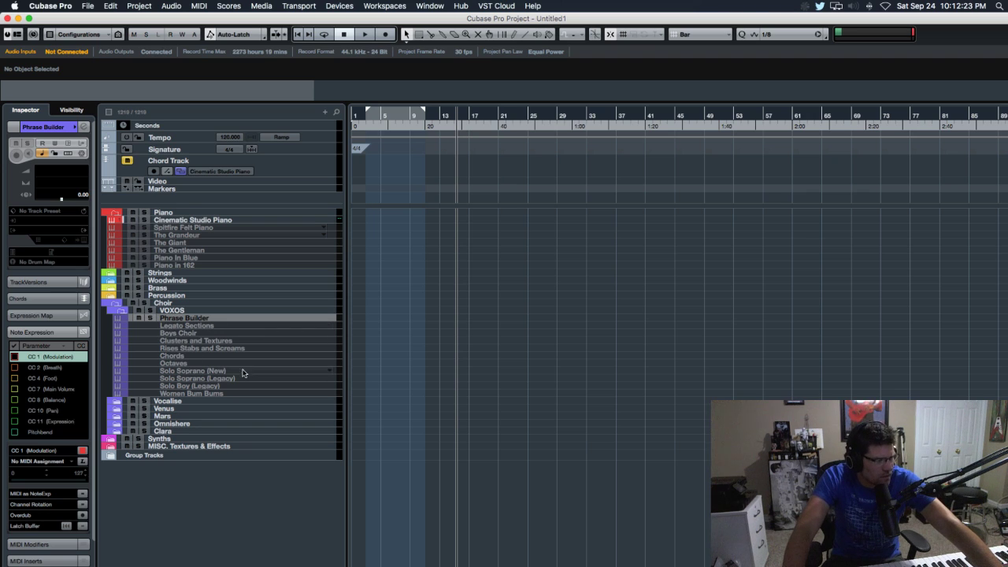
{"action": "left_click", "coordinate": [182, 356]}
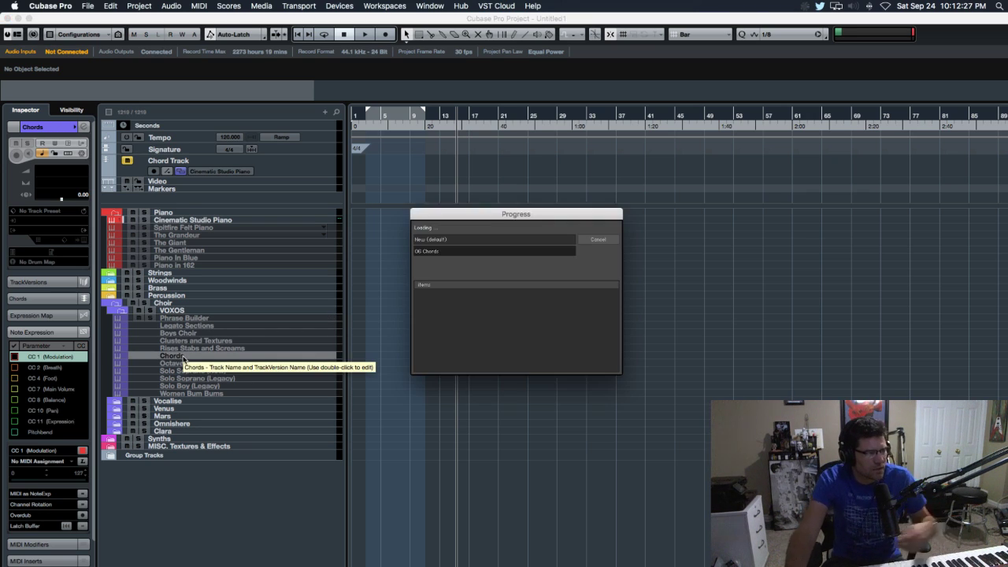
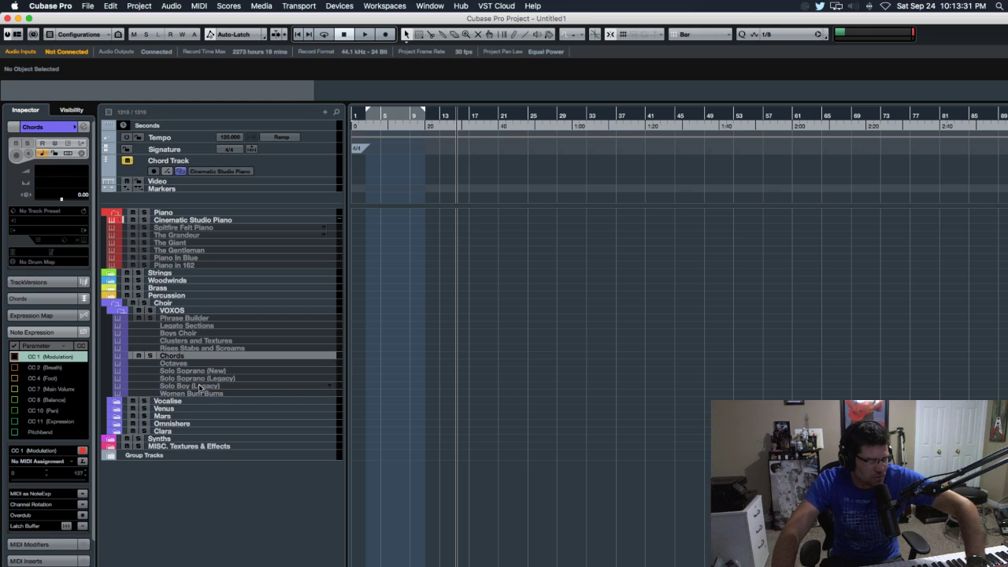
{"action": "left_click", "coordinate": [121, 312]}
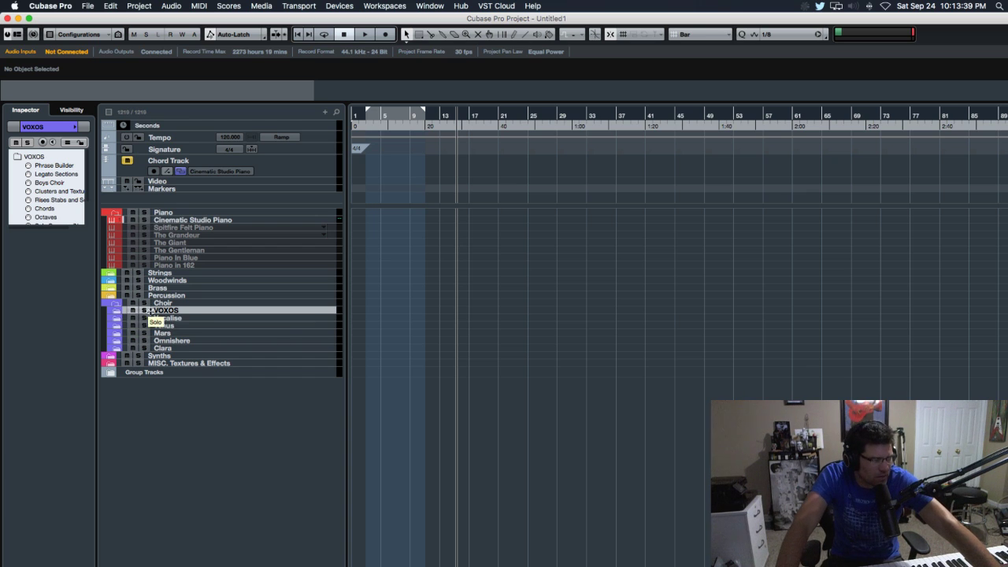
Expand the Vocalise folder to view its Phrase and Sustained Vowels tracks, and collapse both subfolders and Vocalise
{"action": "left_click", "coordinate": [116, 318]}
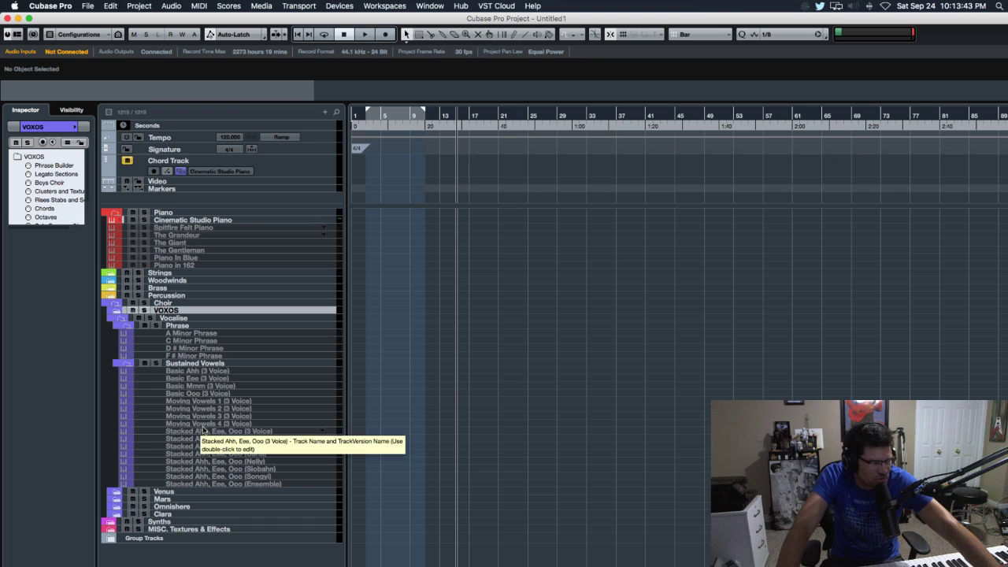
{"action": "left_click", "coordinate": [126, 327]}
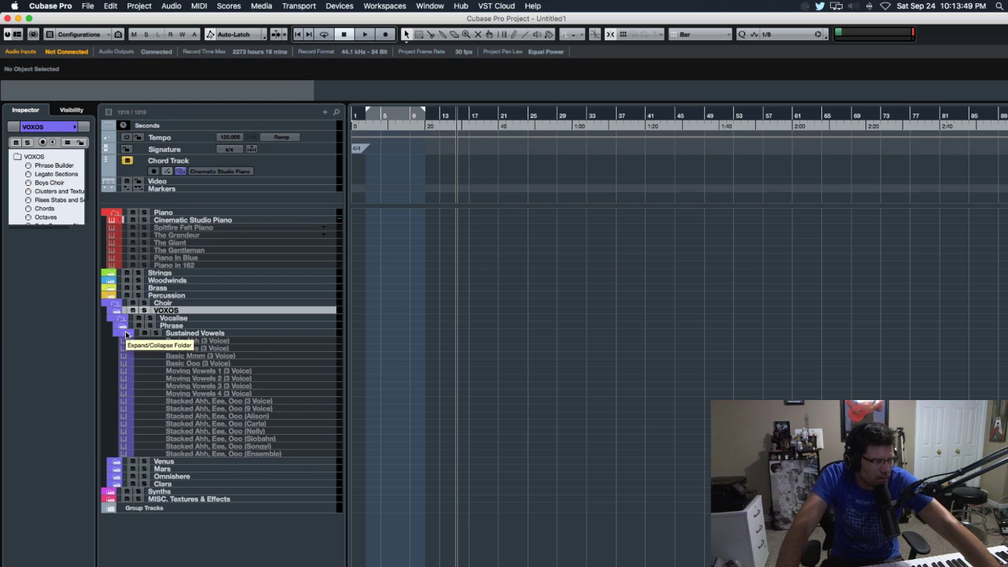
{"action": "left_click", "coordinate": [126, 333]}
{"action": "left_click", "coordinate": [126, 319]}
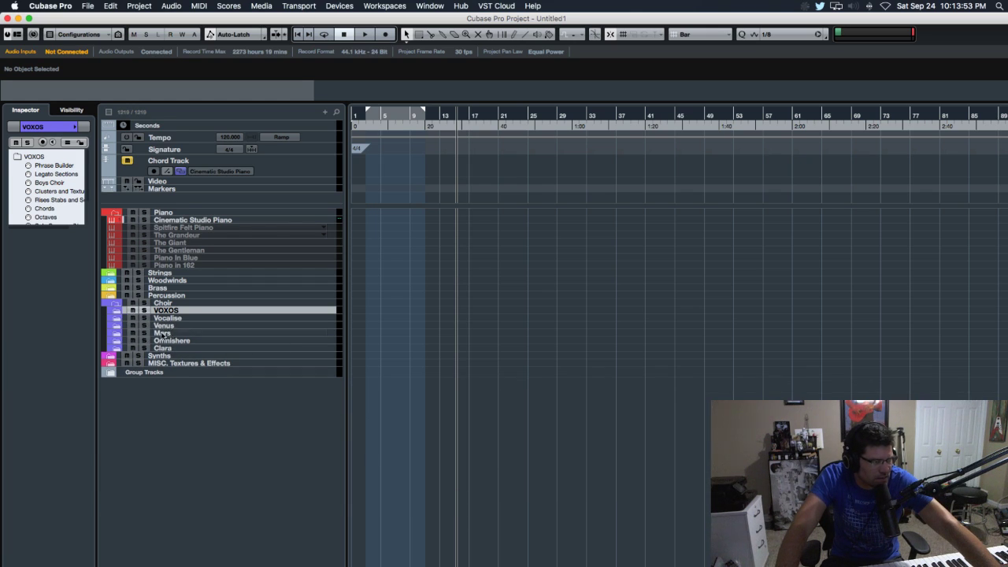
Expand the Venus folder, look through its ambience, choral effects, legato and soloist tracks, and collapse it
{"action": "left_click", "coordinate": [116, 325]}
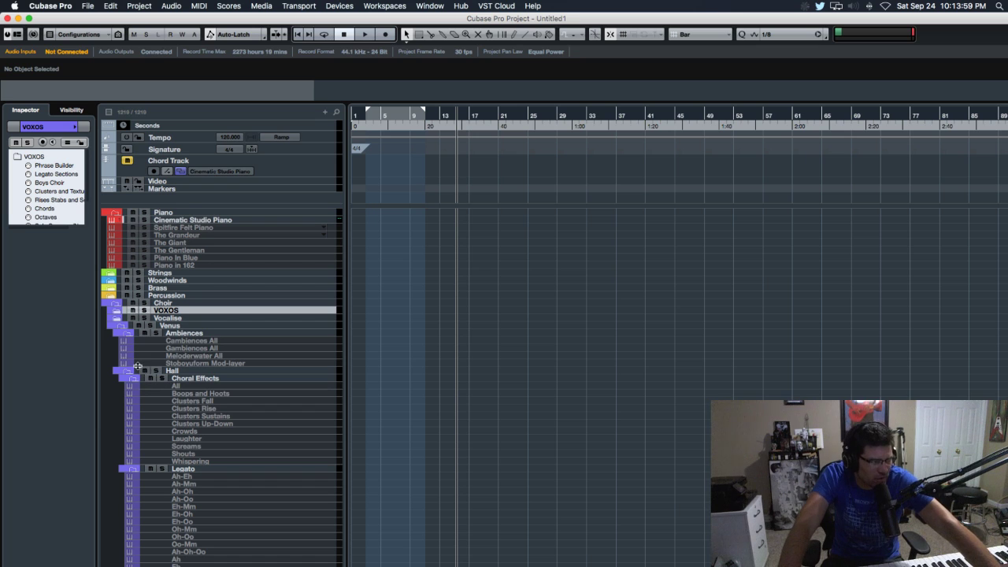
{"action": "scroll", "coordinate": [215, 441], "scroll_direction": "down", "scroll_amount": 5}
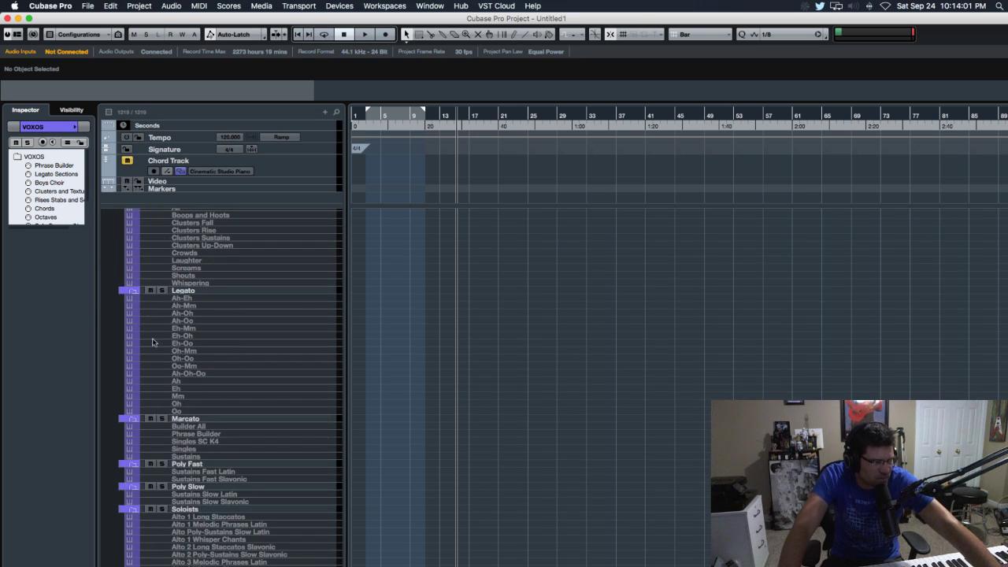
{"action": "scroll", "coordinate": [222, 419], "scroll_direction": "up", "scroll_amount": 3}
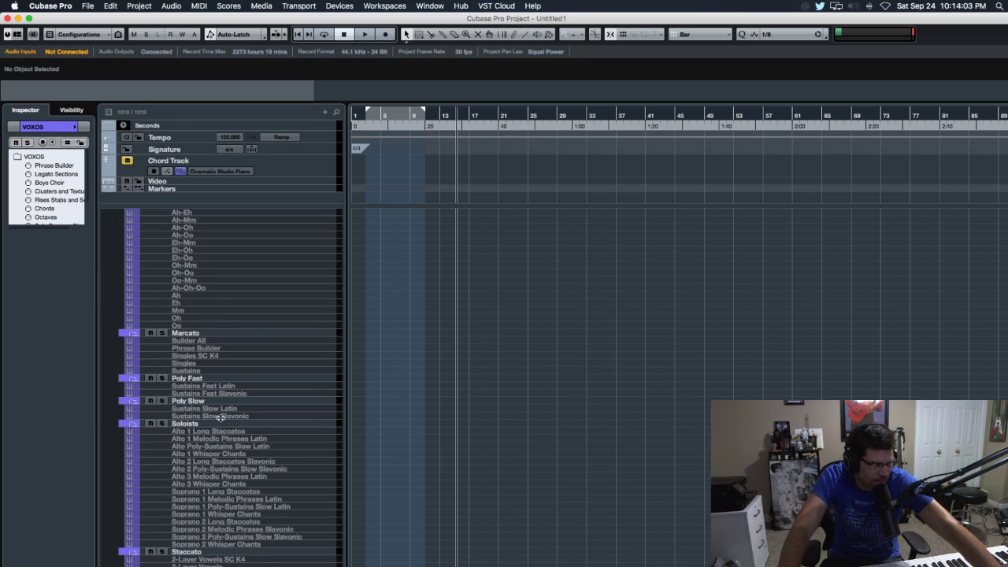
{"action": "scroll", "coordinate": [221, 415], "scroll_direction": "up", "scroll_amount": 3}
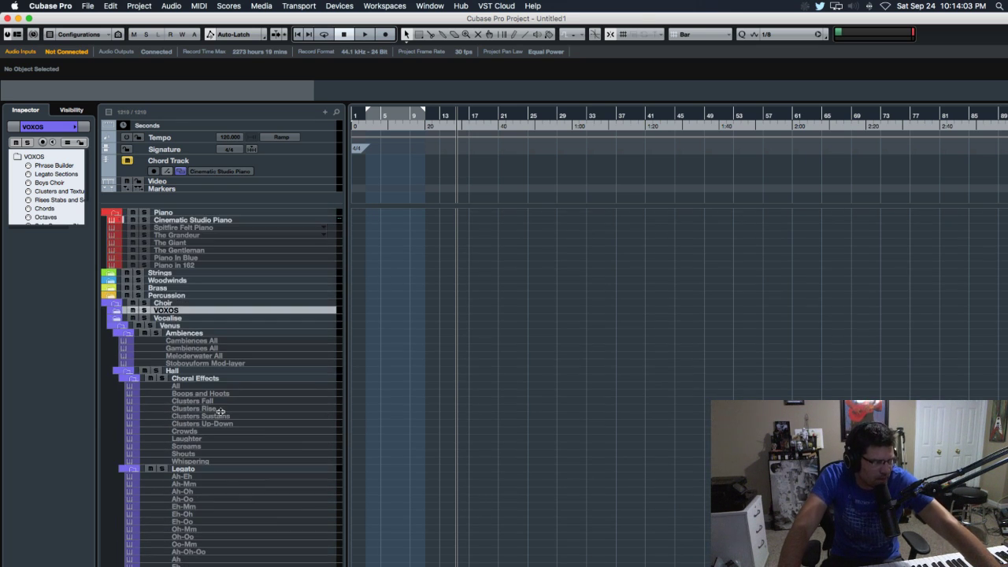
{"action": "left_click", "coordinate": [122, 325]}
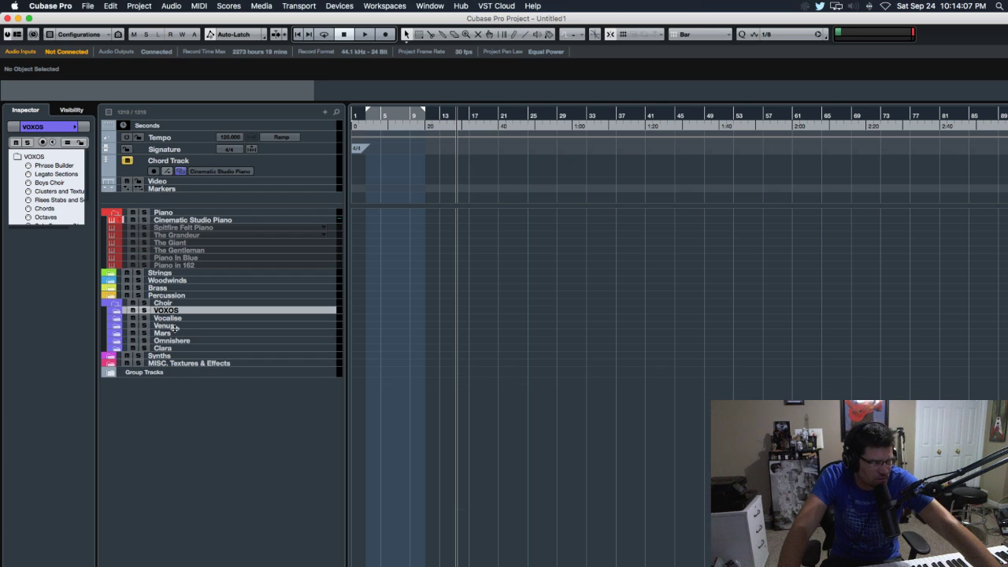
Expand Choir's Mars folder, look through its choral effects and hall articulation tracks, and collapse Choral Effects and Mars
{"action": "left_click", "coordinate": [117, 334]}
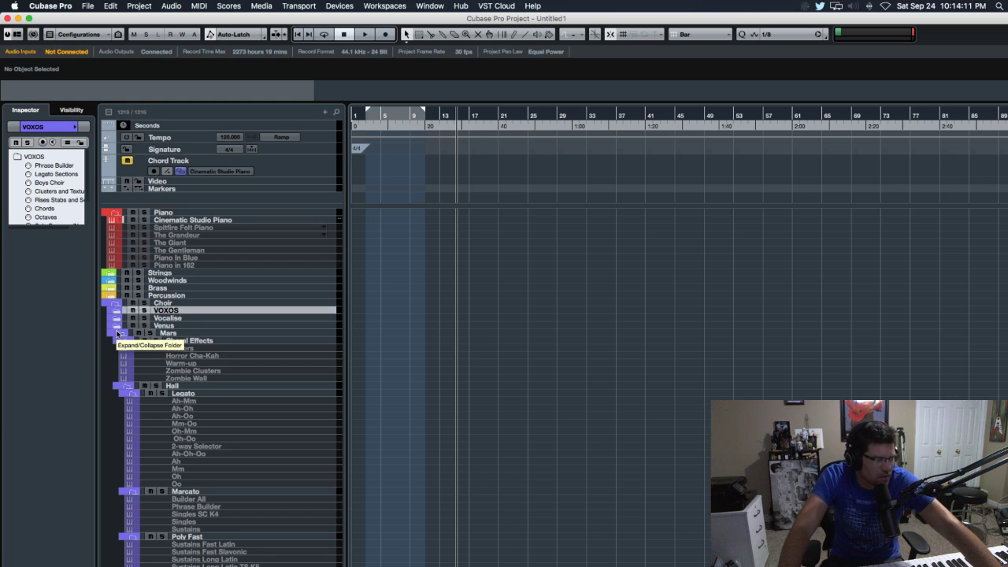
{"action": "scroll", "coordinate": [186, 367], "scroll_direction": "down", "scroll_amount": 3}
{"action": "scroll", "coordinate": [186, 366], "scroll_direction": "down", "scroll_amount": 5}
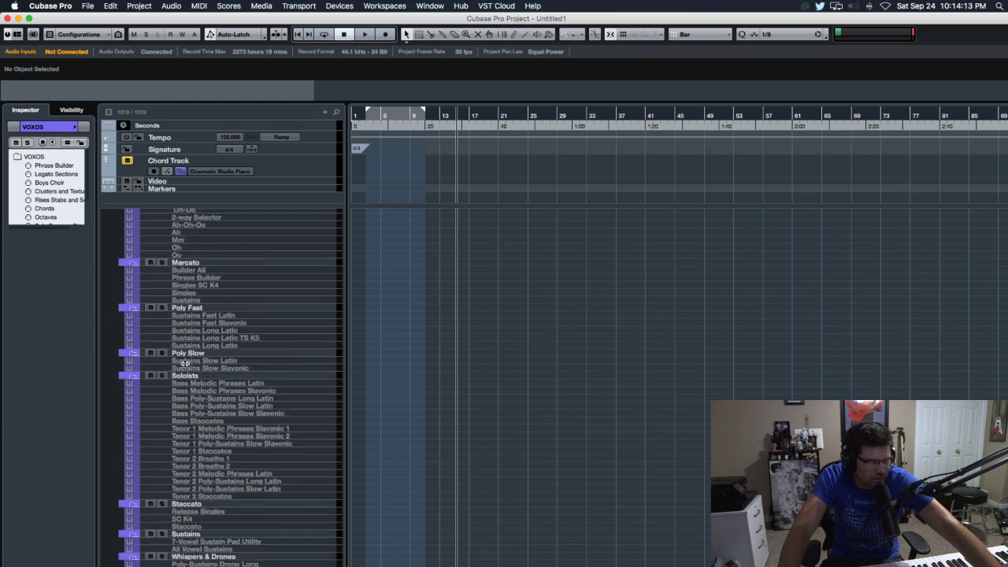
{"action": "scroll", "coordinate": [186, 366], "scroll_direction": "up", "scroll_amount": 8}
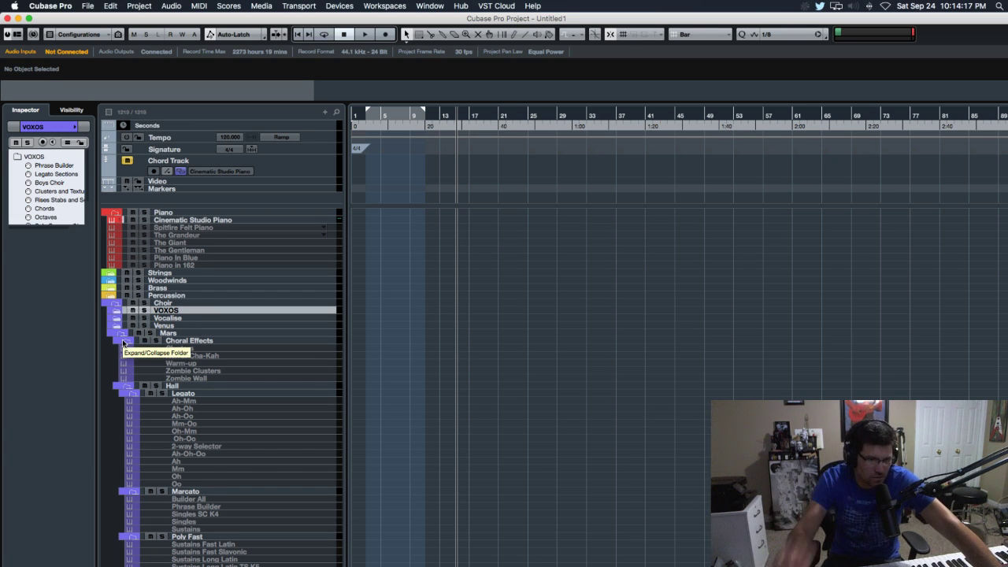
{"action": "left_click", "coordinate": [123, 344]}
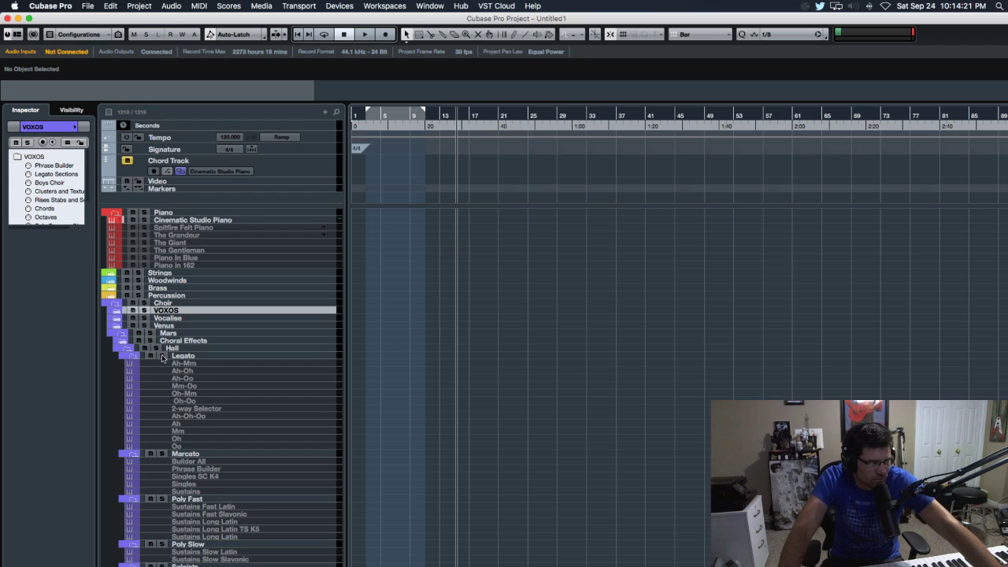
{"action": "left_click", "coordinate": [122, 336]}
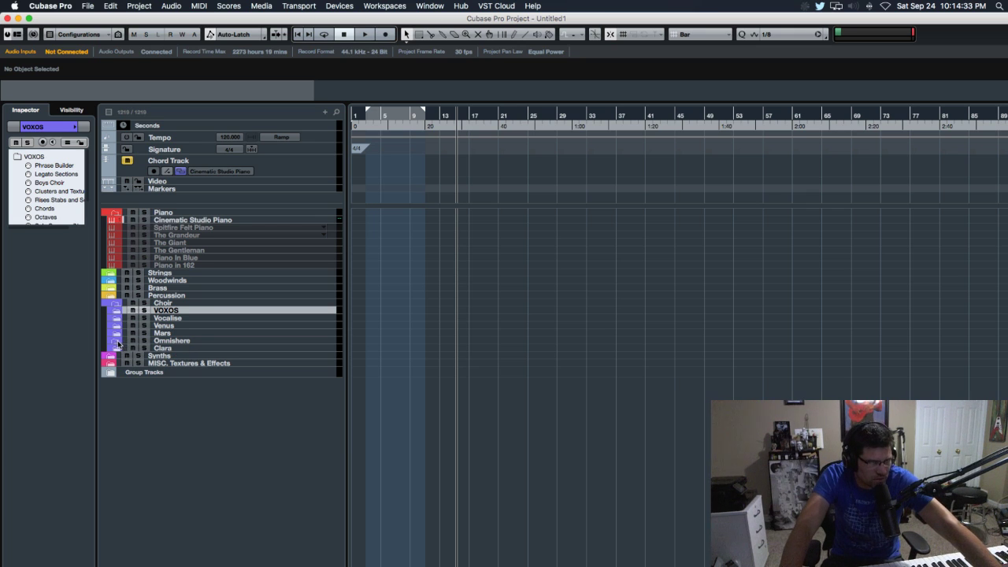
Audition the Japanese Children's Choir track in Choir's Omnisphere folder, allowing incoming network connections, and disable the track and collapse the folder
{"action": "left_click", "coordinate": [118, 344]}
{"action": "left_click", "coordinate": [221, 350]}
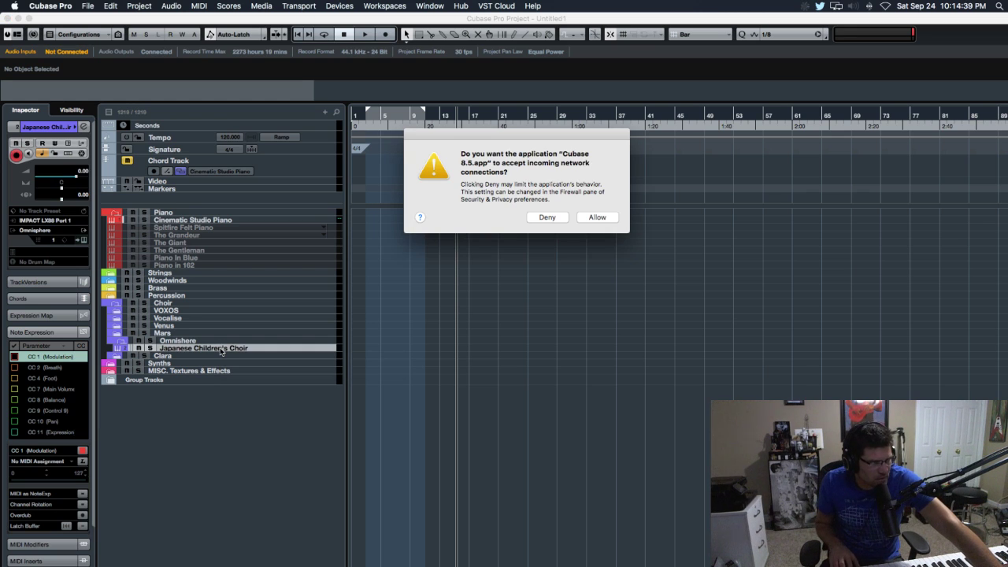
{"action": "left_click", "coordinate": [600, 216]}
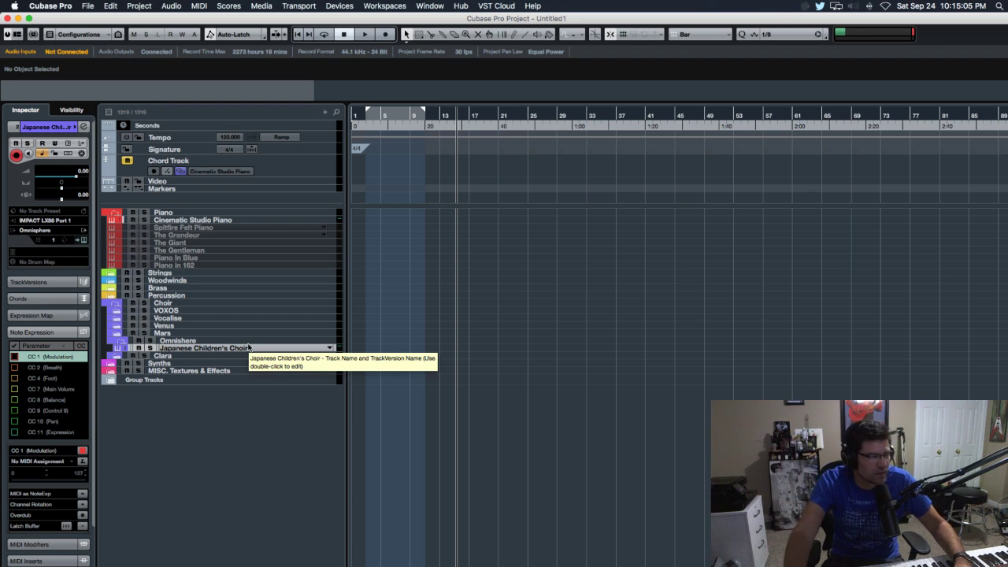
{"action": "left_click", "coordinate": [205, 349]}
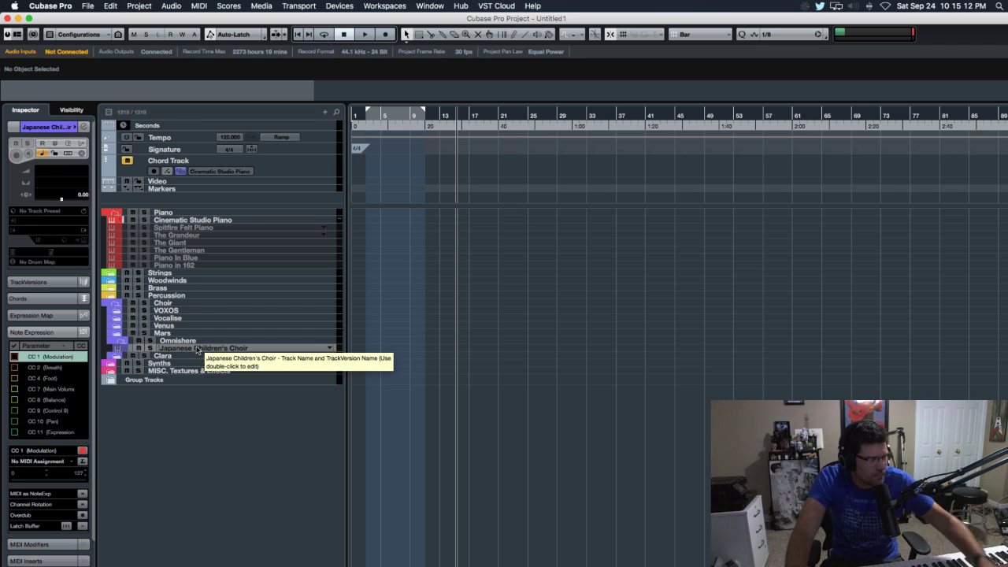
{"action": "left_click", "coordinate": [122, 344]}
Expand the Clara folder, enable Clara Legato, and view its Kontakt instrument's main and FX Rack pages before closing the instrument window
{"action": "left_click", "coordinate": [114, 352]}
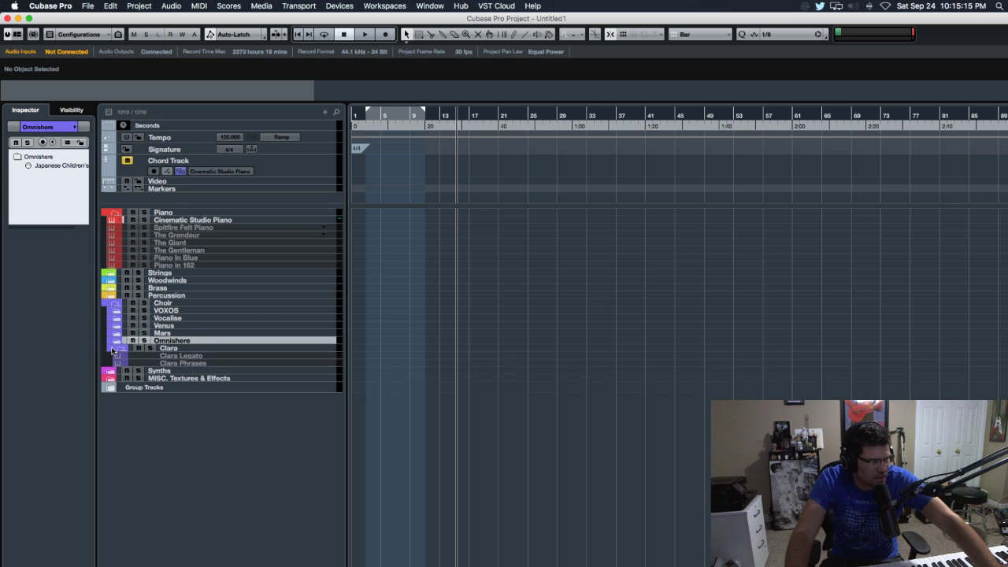
{"action": "left_click", "coordinate": [193, 357]}
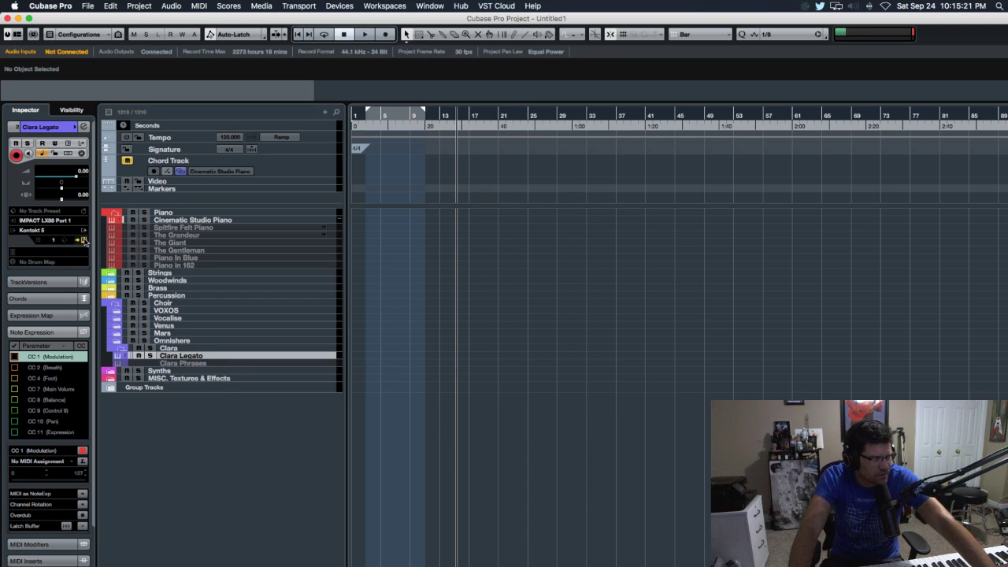
{"action": "left_click", "coordinate": [85, 240]}
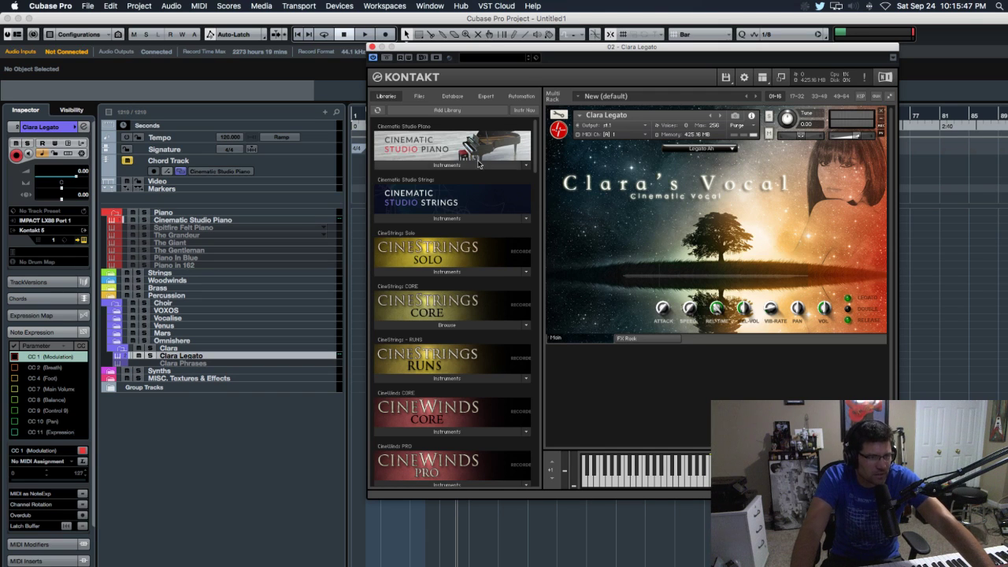
{"action": "left_click", "coordinate": [648, 339]}
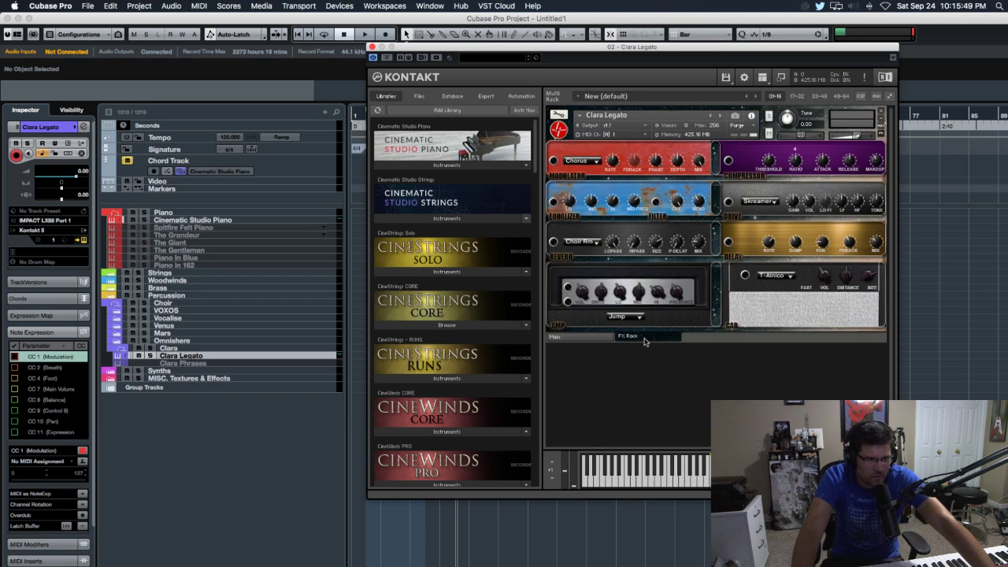
{"action": "left_click", "coordinate": [605, 338]}
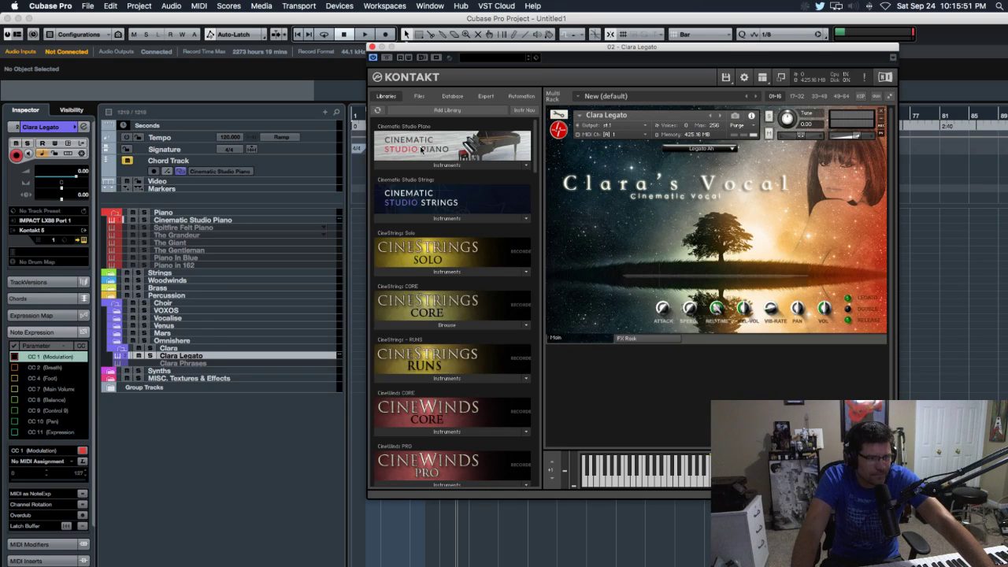
{"action": "left_click", "coordinate": [372, 47]}
Disable Clara Legato, audition and disable Clara Phrases, and collapse the Clara and Choir folders
{"action": "left_click", "coordinate": [191, 364]}
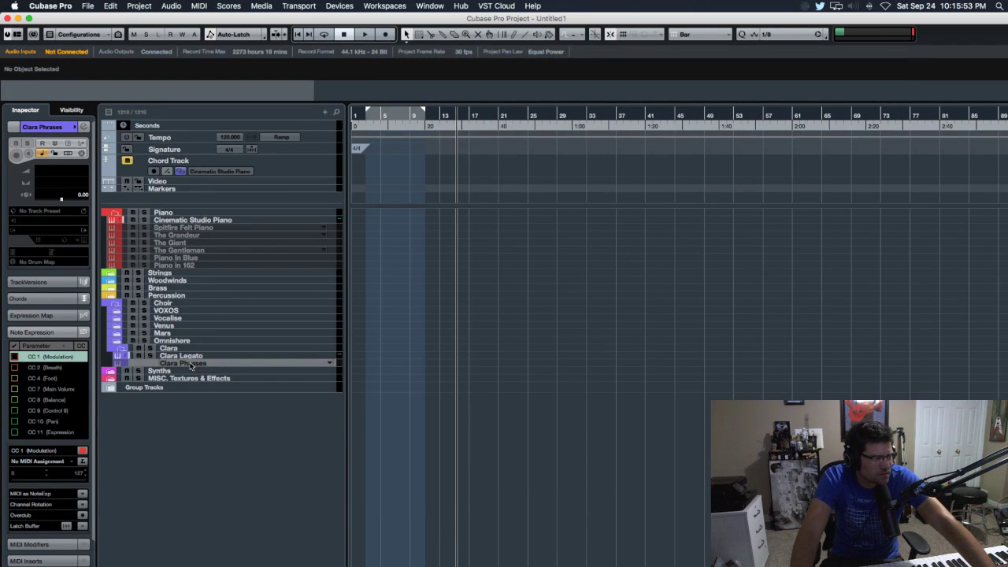
{"action": "left_click", "coordinate": [191, 357]}
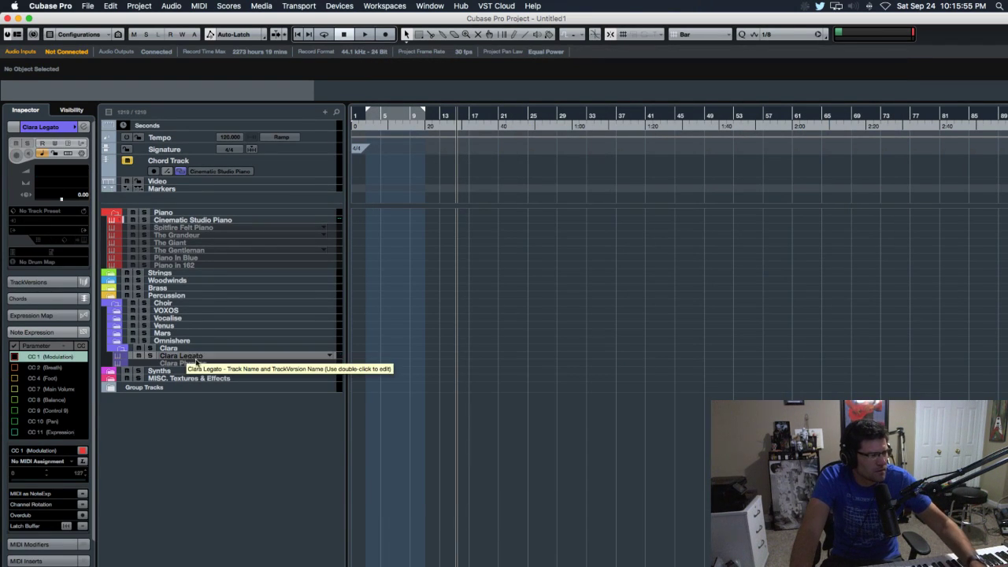
{"action": "left_click", "coordinate": [194, 366]}
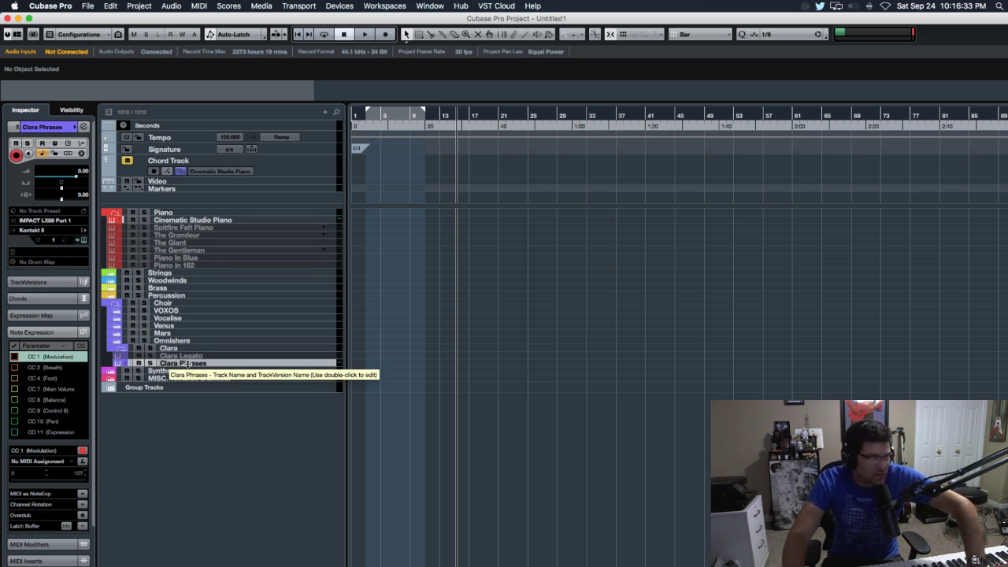
{"action": "key", "text": "shift+d"}
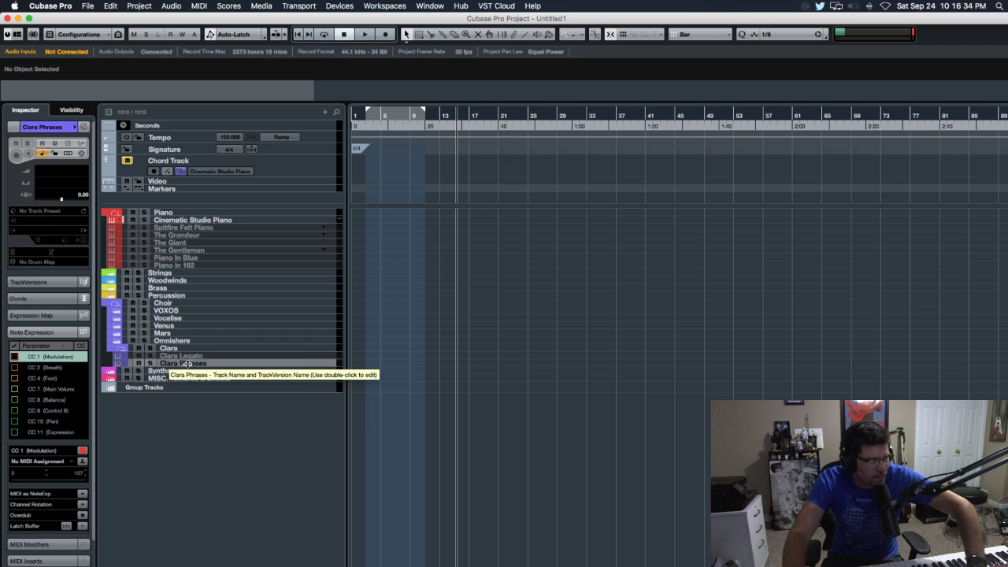
{"action": "left_click", "coordinate": [121, 350]}
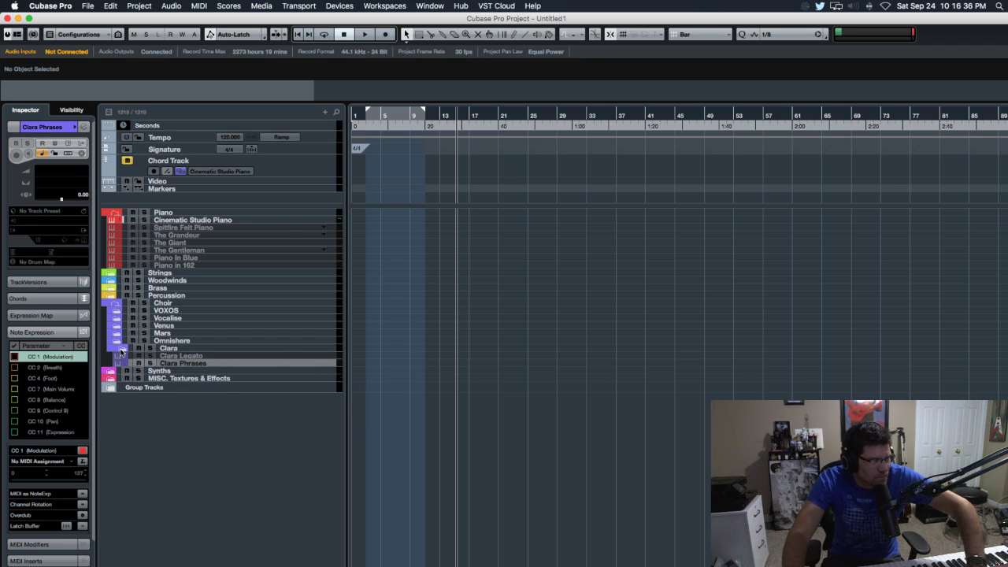
{"action": "left_click", "coordinate": [116, 304]}
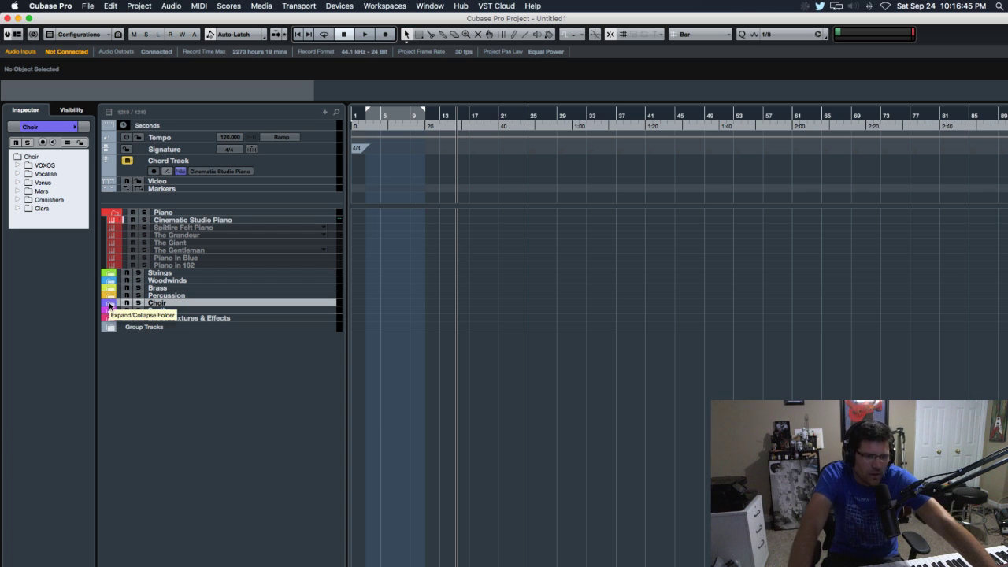
Expand the Synths folder, enable the Omnisphere track, and open its instrument window, moving it lower on the screen
{"action": "left_click", "coordinate": [112, 314]}
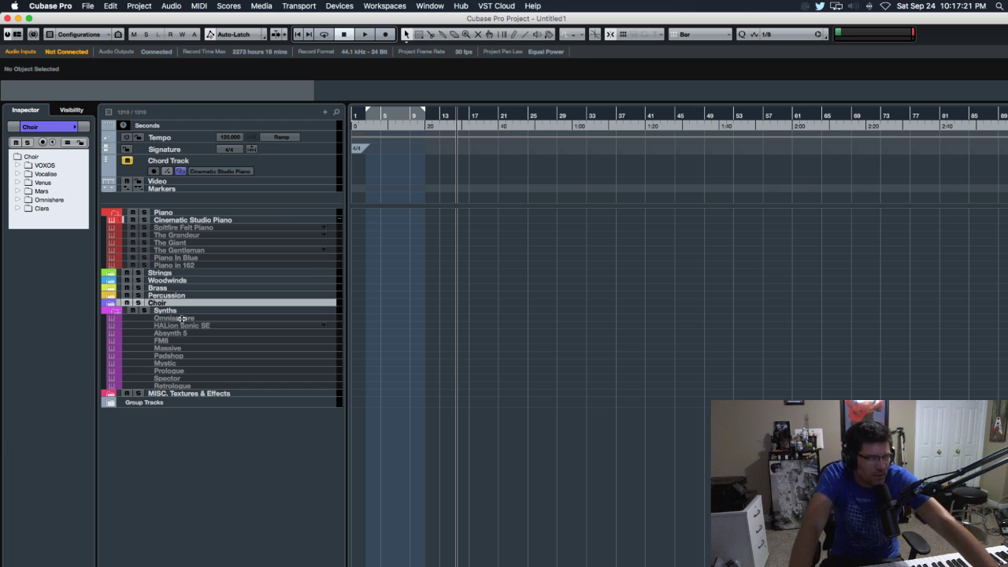
{"action": "left_click", "coordinate": [181, 318]}
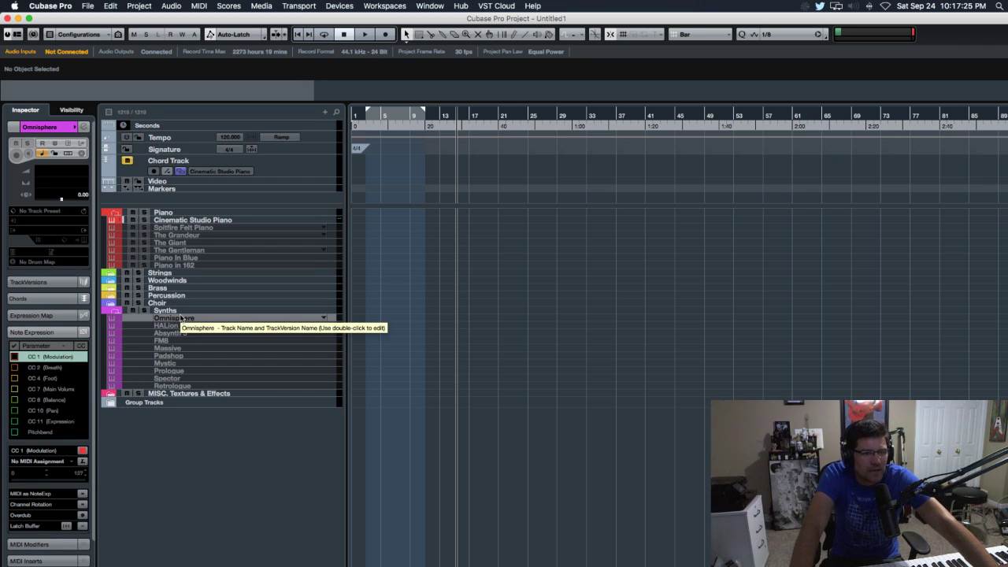
{"action": "left_click", "coordinate": [69, 271]}
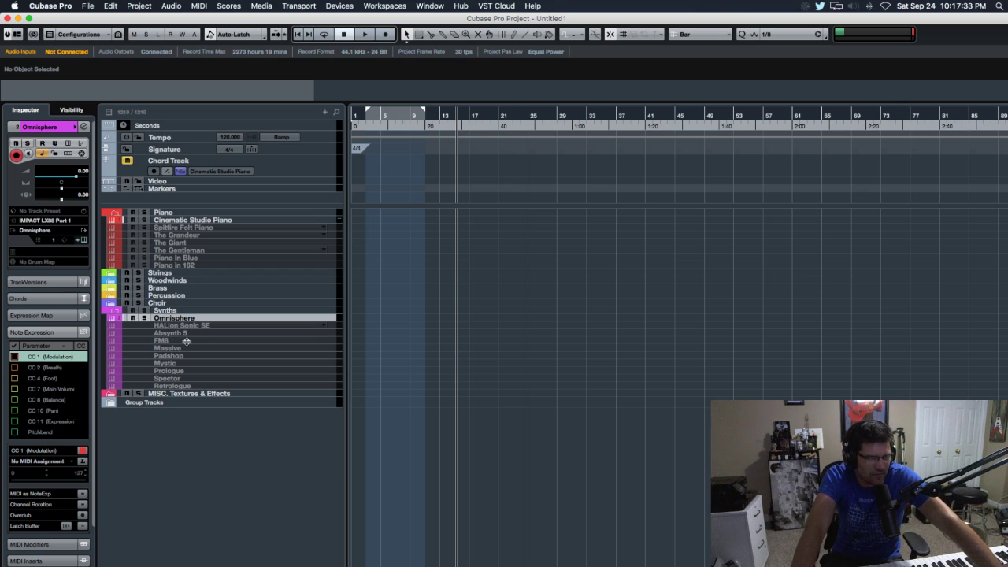
{"action": "left_click", "coordinate": [83, 239]}
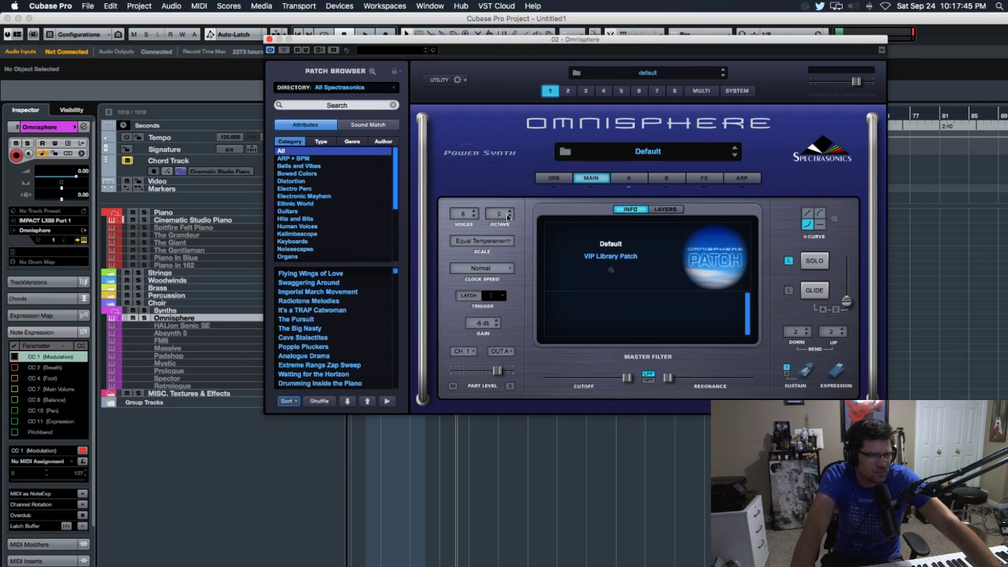
{"action": "left_click_drag", "start_coordinate": [531, 45], "coordinate": [539, 119]}
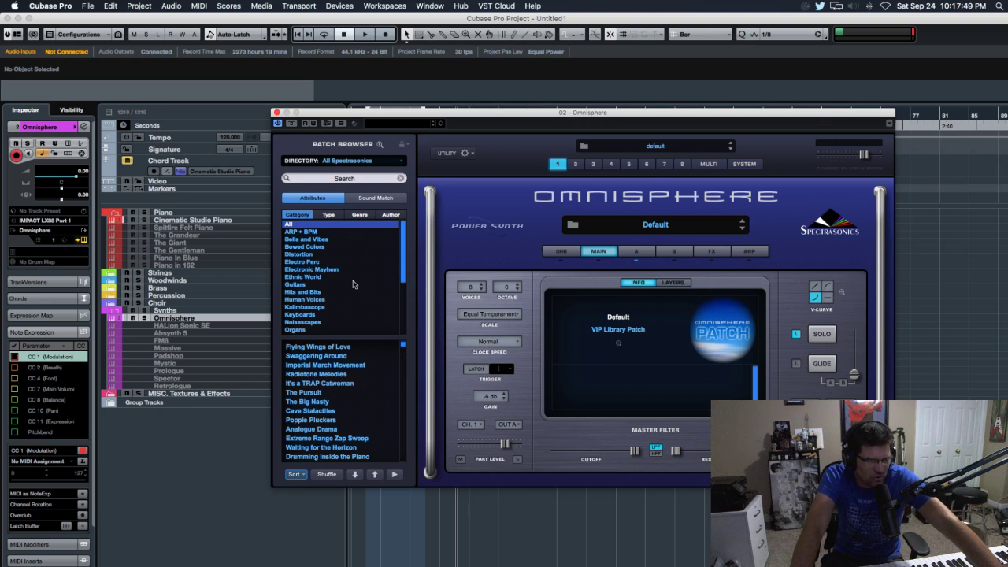
Set the Omnisphere patch browser's directory to All and review the available directory choices
{"action": "scroll", "coordinate": [351, 284], "scroll_direction": "down", "scroll_amount": 5}
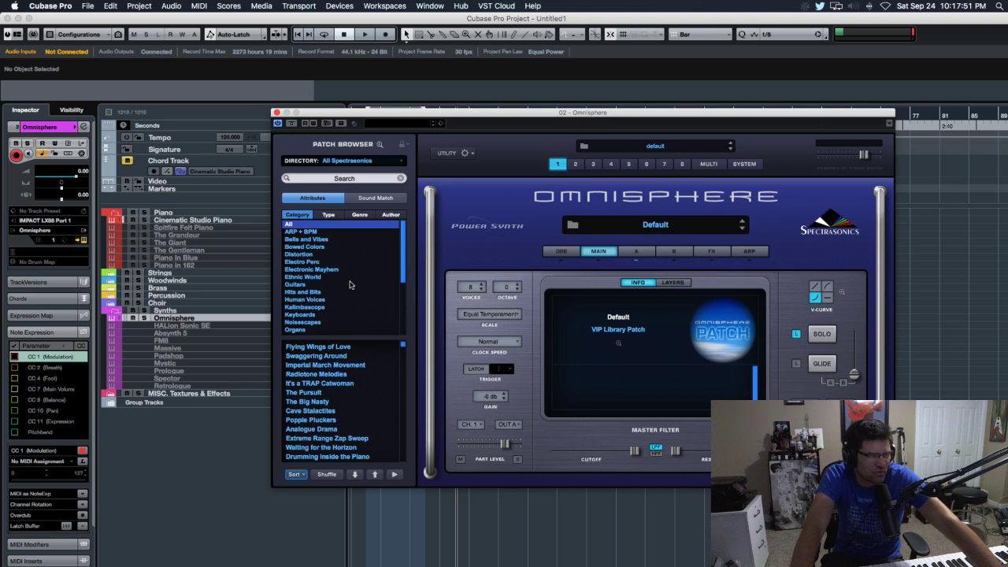
{"action": "left_click", "coordinate": [358, 160]}
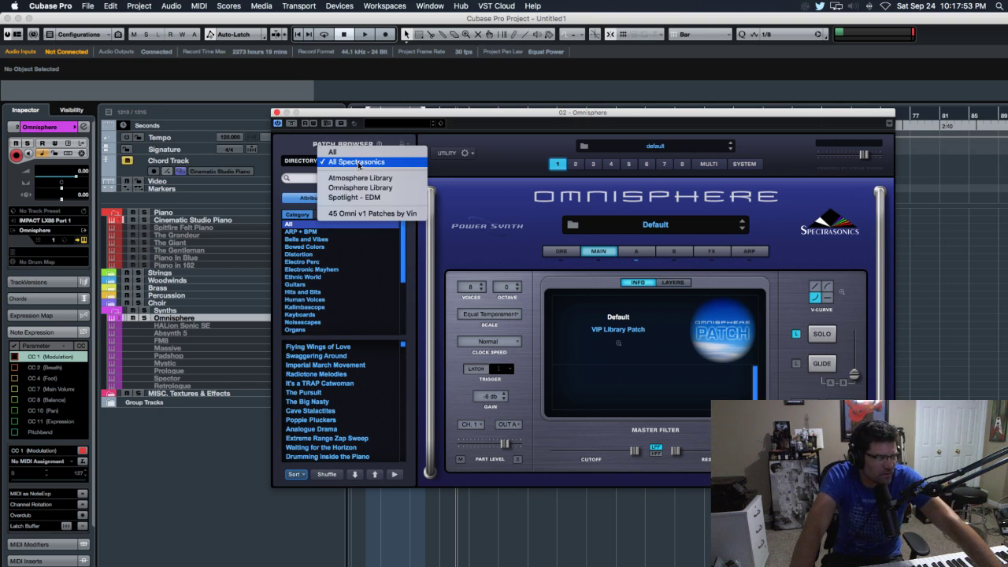
{"action": "left_click", "coordinate": [358, 162]}
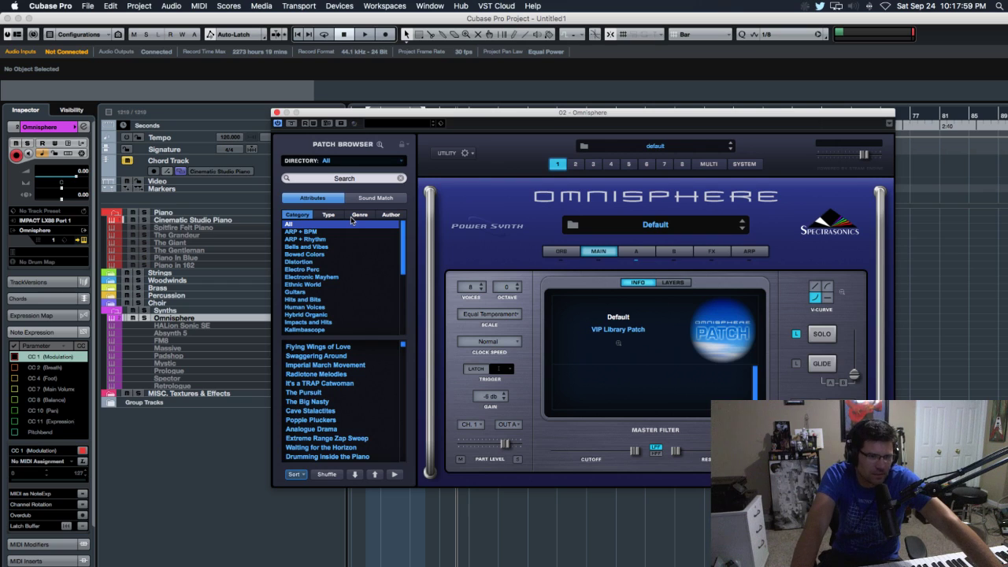
{"action": "left_click", "coordinate": [365, 162]}
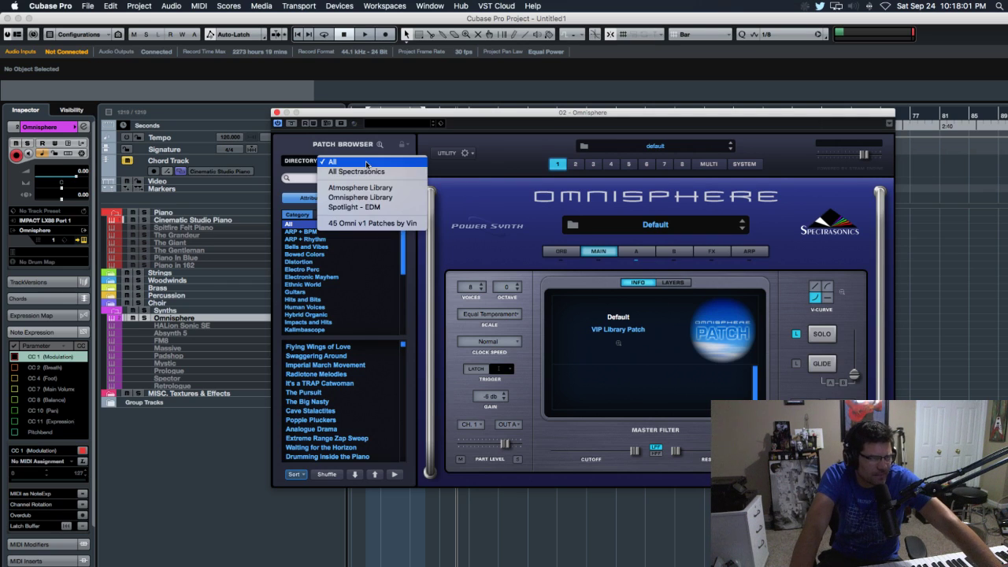
{"action": "left_click", "coordinate": [394, 119]}
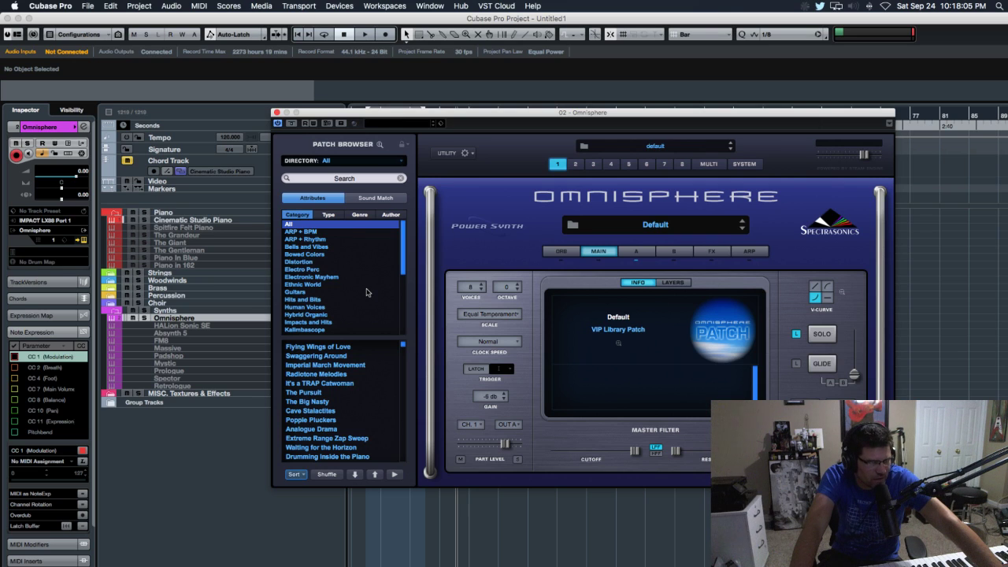
Load the Blowing Marimbula patch from Omnisphere's Kalimbascope category
{"action": "scroll", "coordinate": [366, 292], "scroll_direction": "down", "scroll_amount": 1}
{"action": "scroll", "coordinate": [365, 292], "scroll_direction": "down", "scroll_amount": 1}
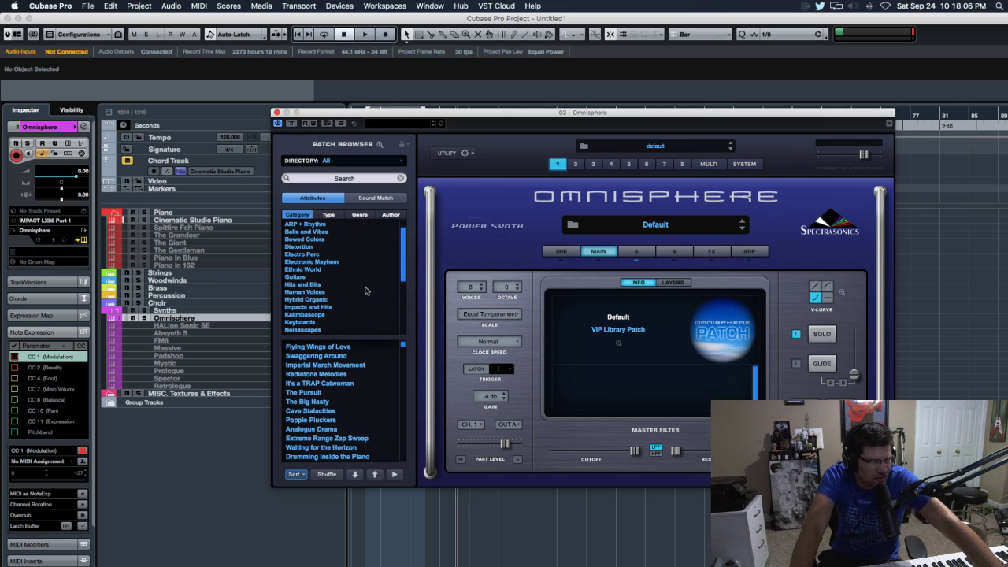
{"action": "left_click", "coordinate": [314, 315]}
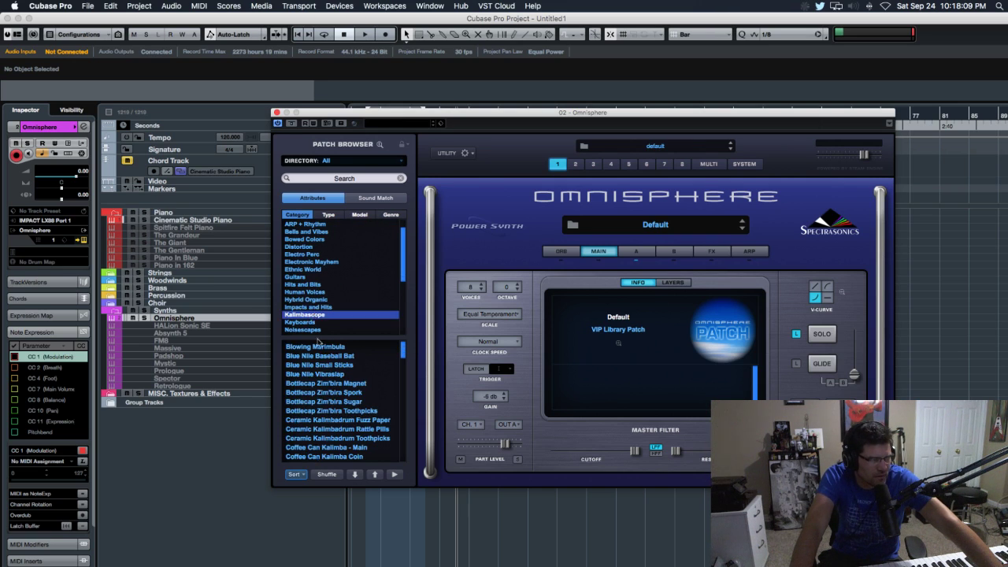
{"action": "left_click", "coordinate": [312, 348]}
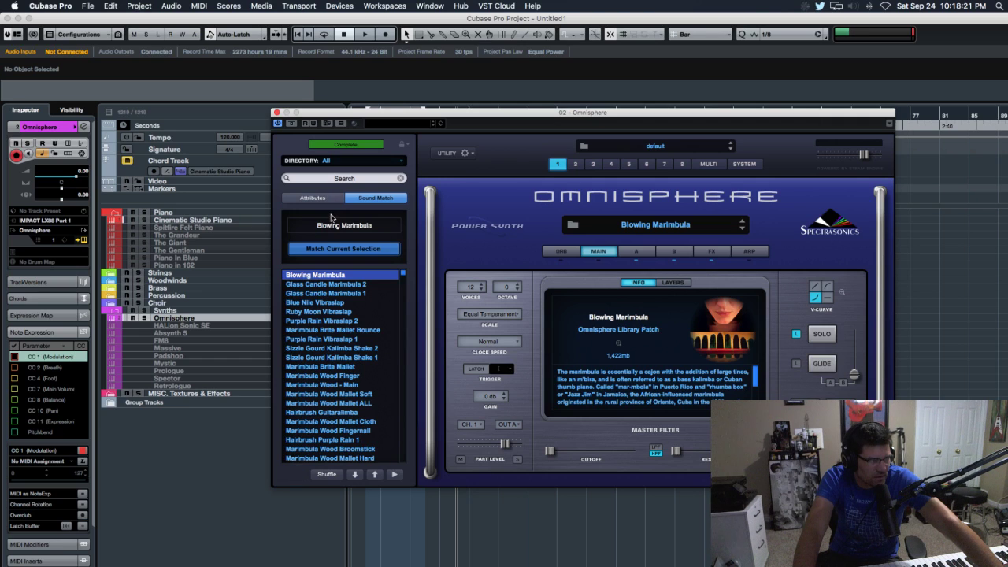
Review the sound matches for Blowing Marimbula, return to attribute browsing, and look through the Kalimbascope patches
{"action": "left_click", "coordinate": [375, 198]}
{"action": "left_click", "coordinate": [335, 199]}
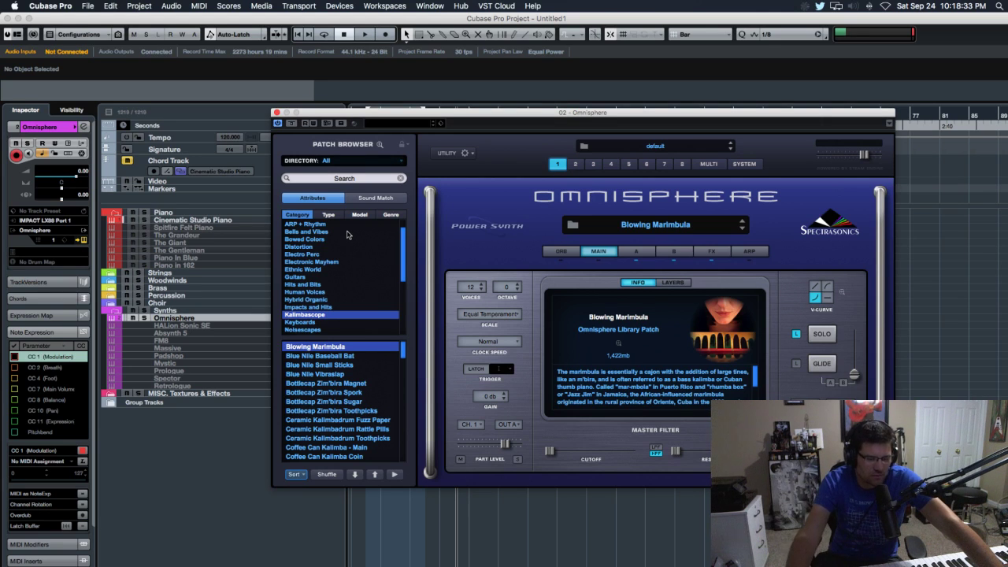
{"action": "scroll", "coordinate": [343, 383], "scroll_direction": "down", "scroll_amount": 5}
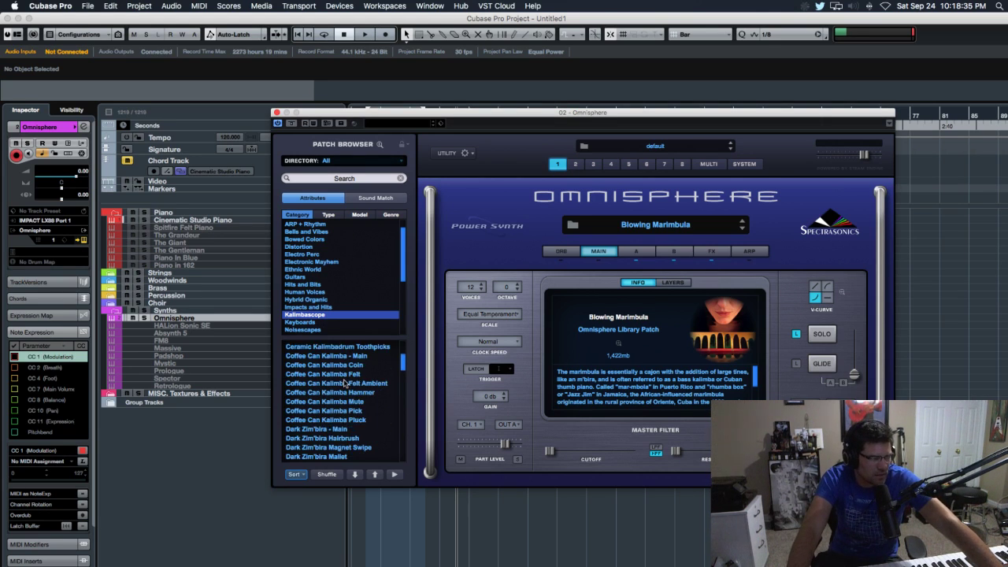
Audition Gameboy Lead 1 and Ghost of Tommy Dorsey from Omnisphere's Retro Land category, and look through its other patches
{"action": "scroll", "coordinate": [365, 293], "scroll_direction": "down", "scroll_amount": 5}
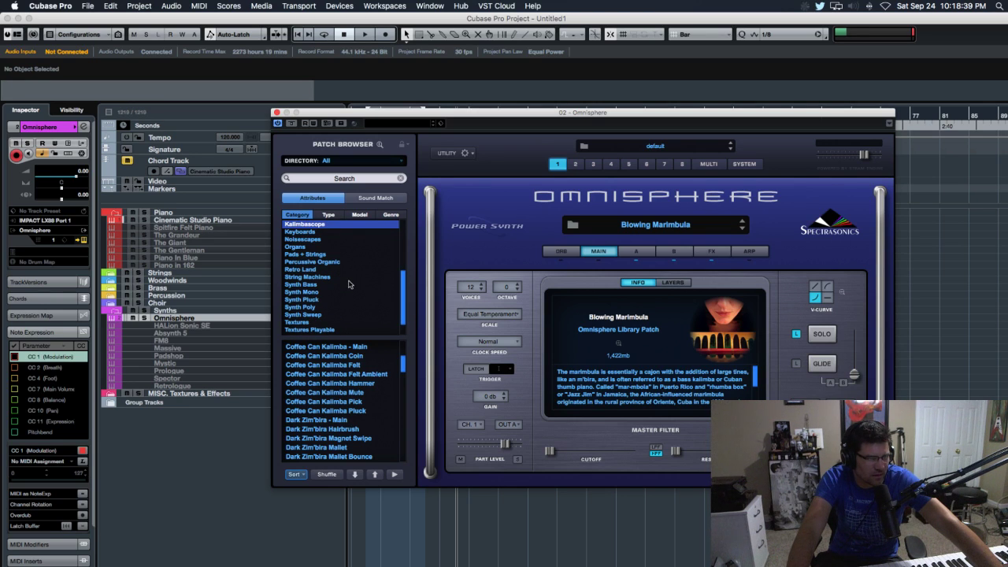
{"action": "scroll", "coordinate": [346, 282], "scroll_direction": "down", "scroll_amount": 1}
{"action": "left_click", "coordinate": [312, 255]}
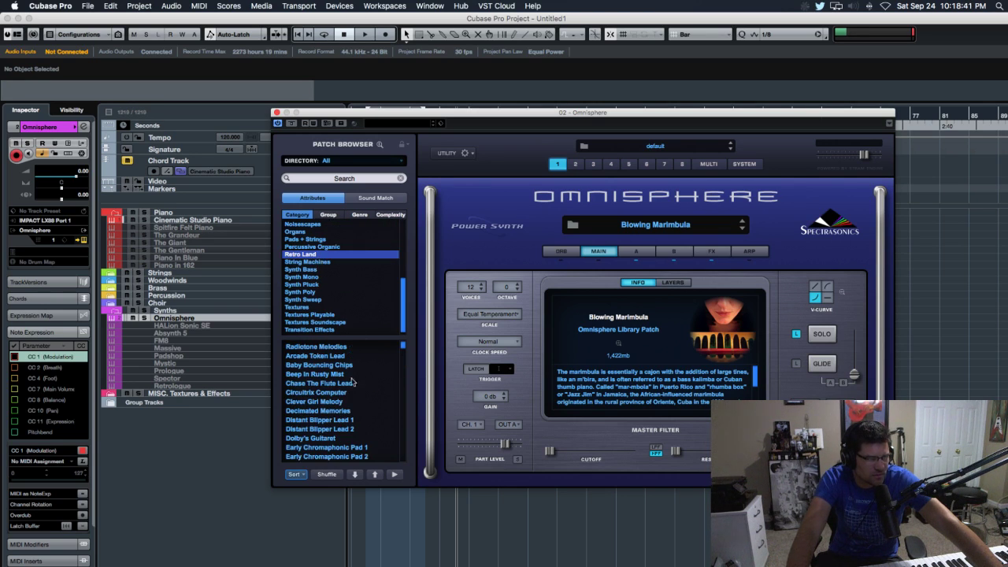
{"action": "scroll", "coordinate": [354, 382], "scroll_direction": "down", "scroll_amount": 5}
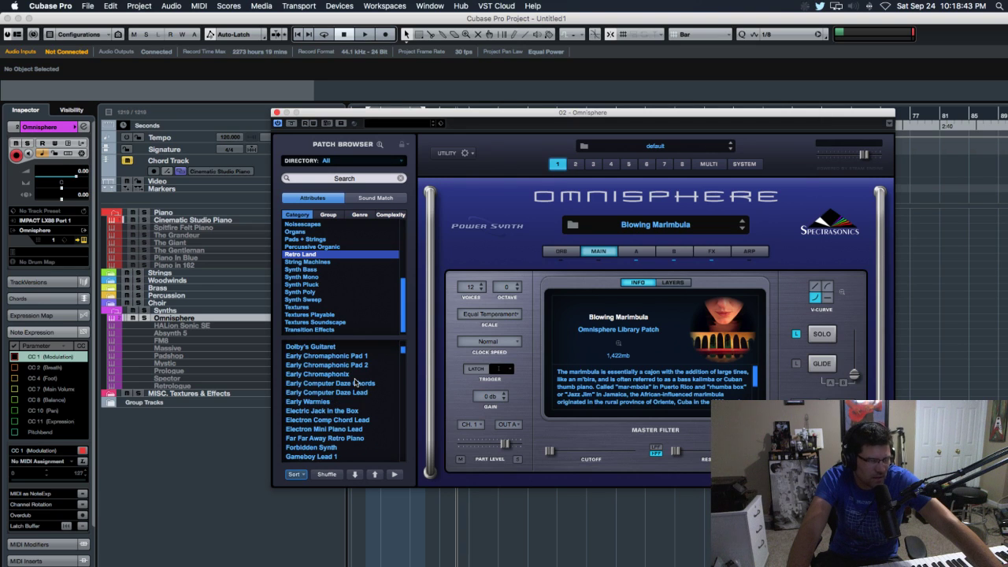
{"action": "scroll", "coordinate": [354, 382], "scroll_direction": "down", "scroll_amount": 3}
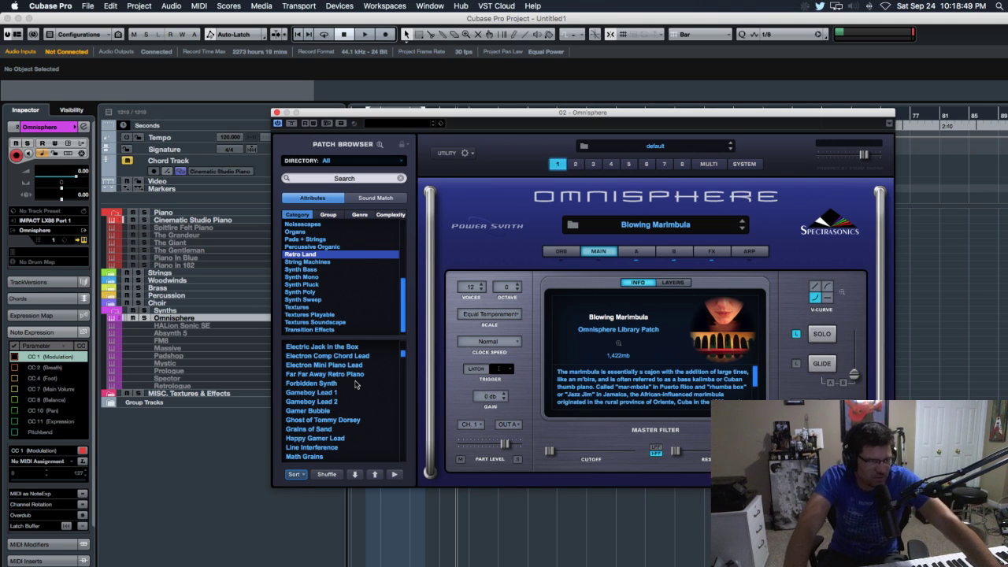
{"action": "left_click", "coordinate": [327, 392]}
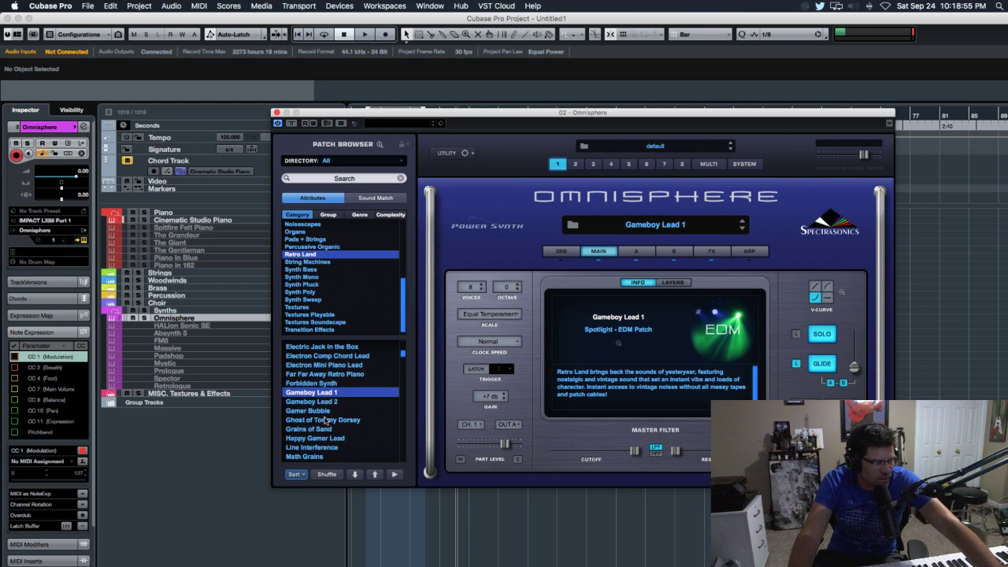
{"action": "left_click", "coordinate": [325, 420]}
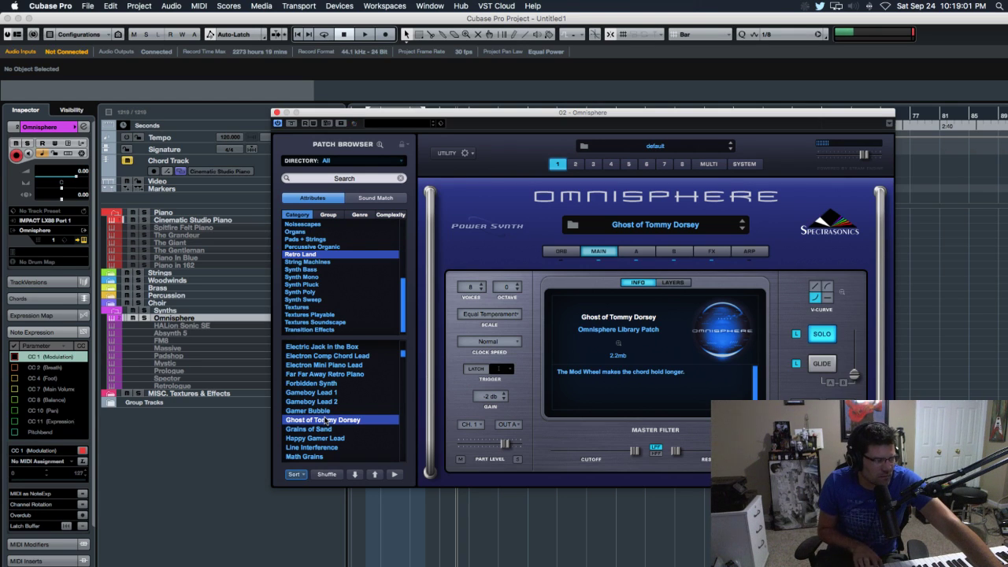
{"action": "scroll", "coordinate": [341, 425], "scroll_direction": "down", "scroll_amount": 5}
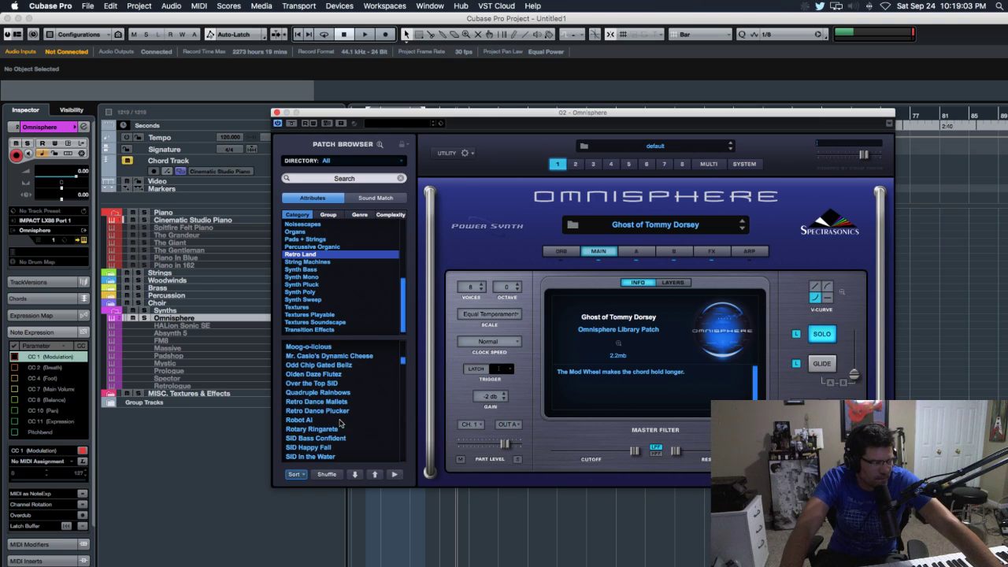
{"action": "scroll", "coordinate": [342, 428], "scroll_direction": "up", "scroll_amount": 5}
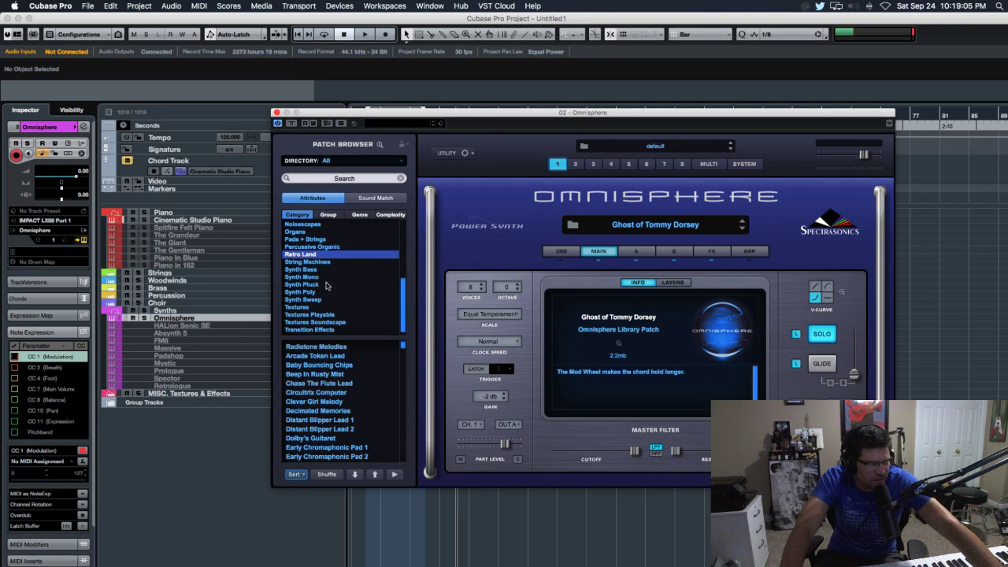
Load the City in the Clouds patch from Omnisphere's Textures Soundscape category
{"action": "scroll", "coordinate": [327, 285], "scroll_direction": "up", "scroll_amount": 5}
{"action": "scroll", "coordinate": [329, 286], "scroll_direction": "down", "scroll_amount": 10}
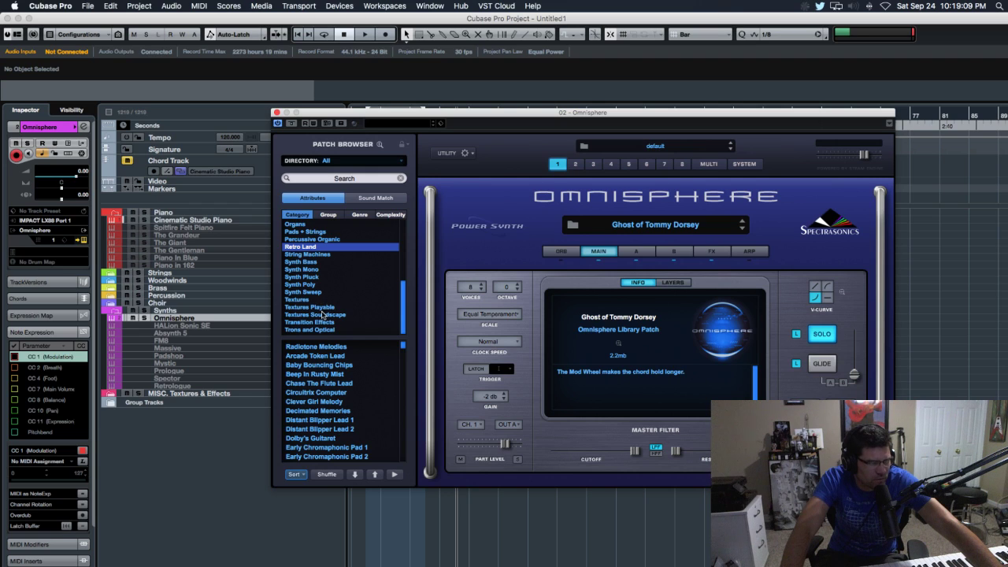
{"action": "left_click", "coordinate": [322, 314]}
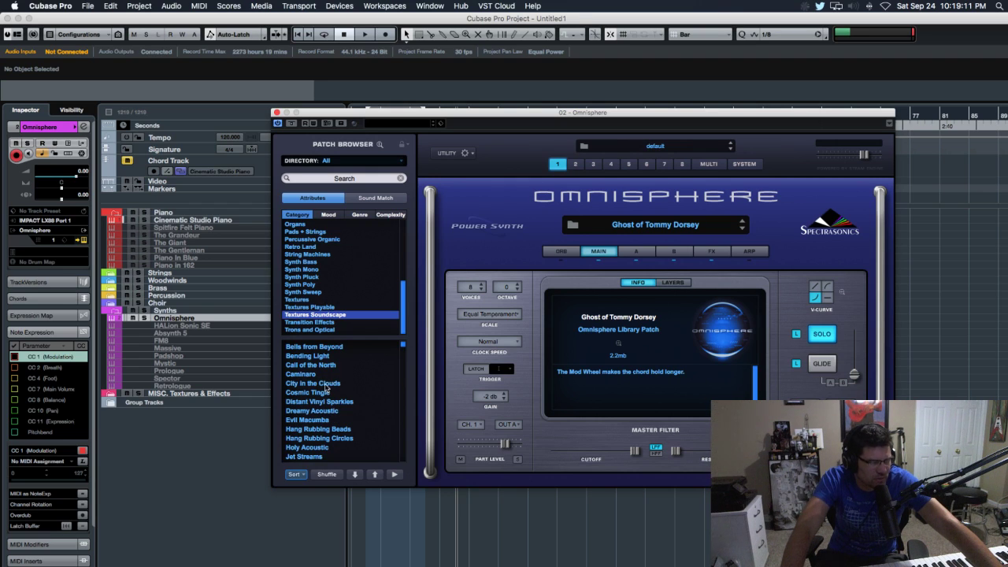
{"action": "left_click", "coordinate": [326, 383]}
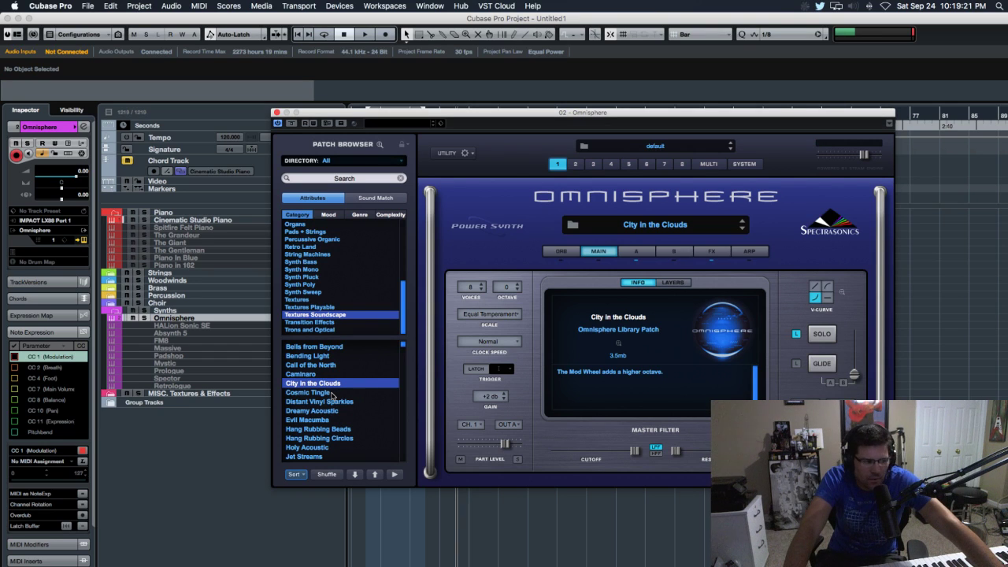
Load the Anticipation Texture patch from the Textures Soundscape category
{"action": "scroll", "coordinate": [338, 405], "scroll_direction": "down", "scroll_amount": 1}
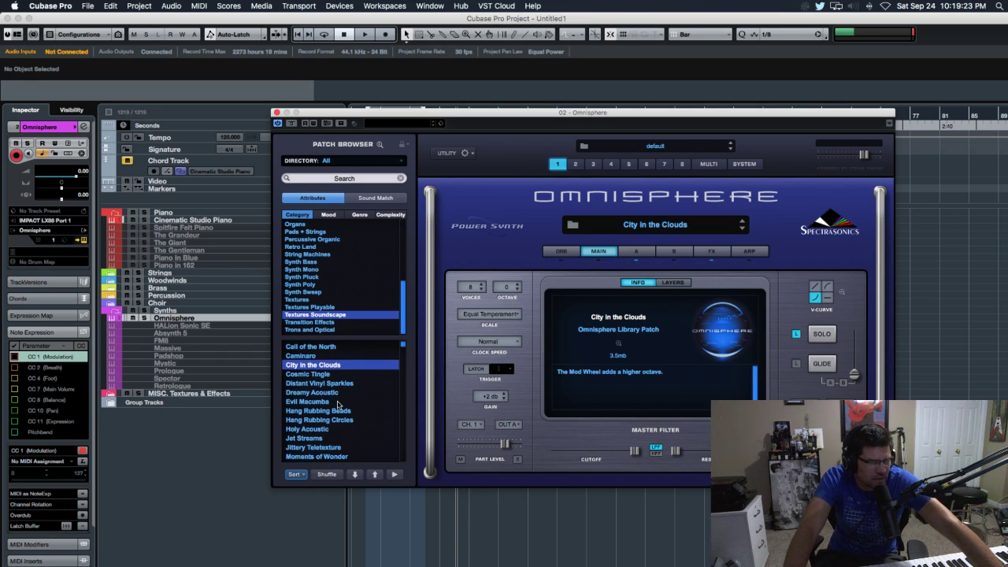
{"action": "scroll", "coordinate": [338, 405], "scroll_direction": "down", "scroll_amount": 5}
{"action": "scroll", "coordinate": [338, 405], "scroll_direction": "down", "scroll_amount": 5}
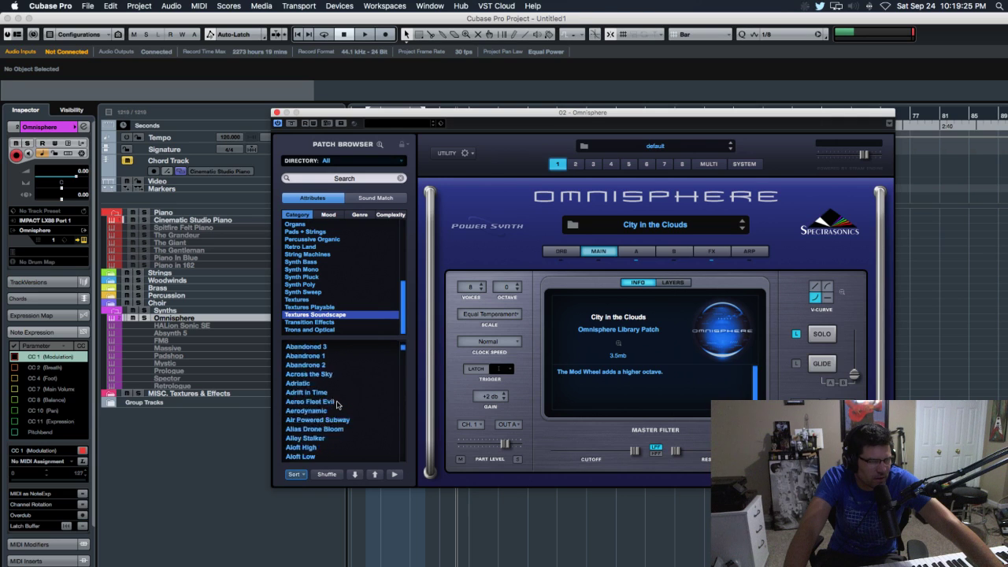
{"action": "scroll", "coordinate": [338, 404], "scroll_direction": "down", "scroll_amount": 2}
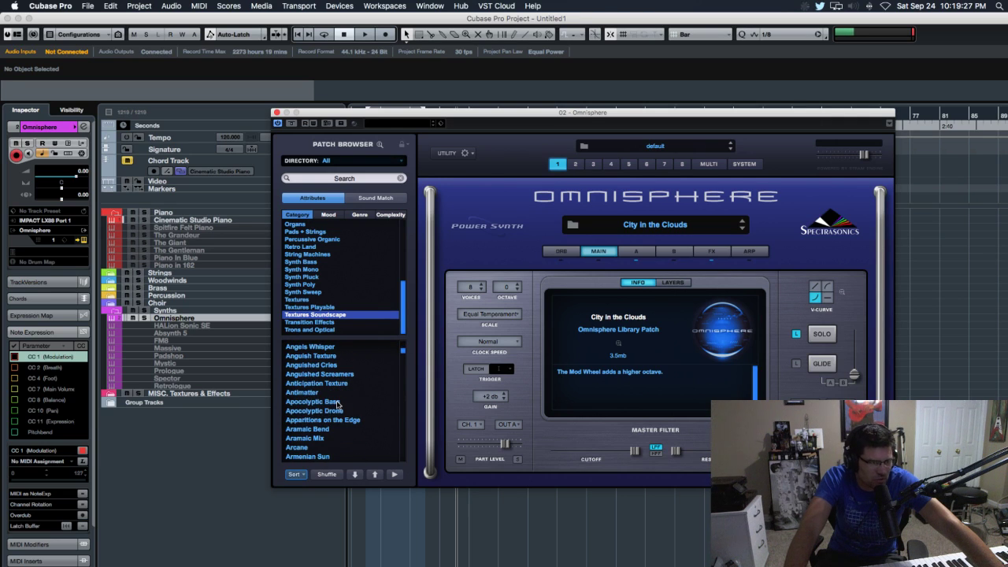
{"action": "left_click", "coordinate": [321, 384]}
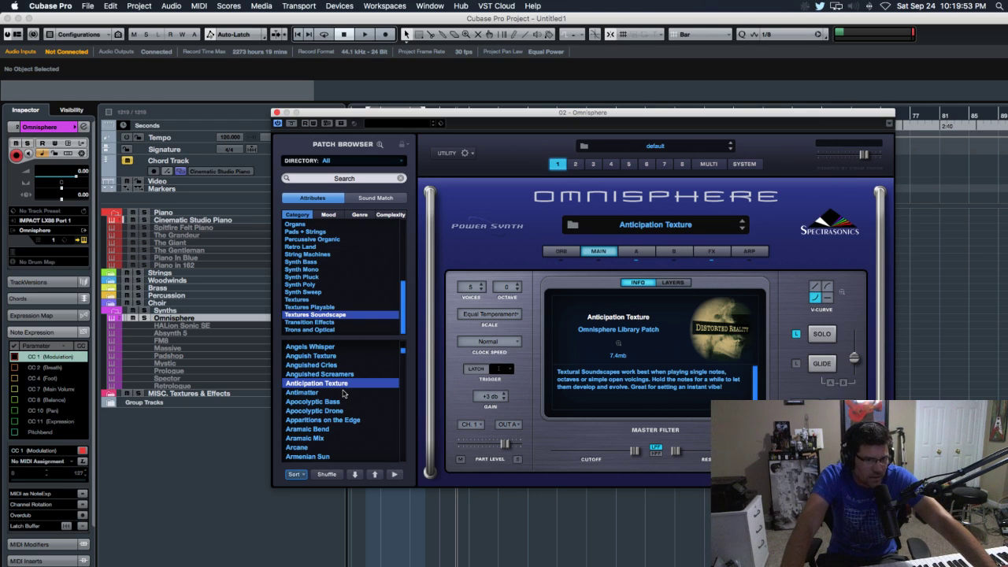
Look through more Textures Soundscape patches, close the Omnisphere instrument window, and collapse the Synths folder
{"action": "scroll", "coordinate": [343, 393], "scroll_direction": "down", "scroll_amount": 2}
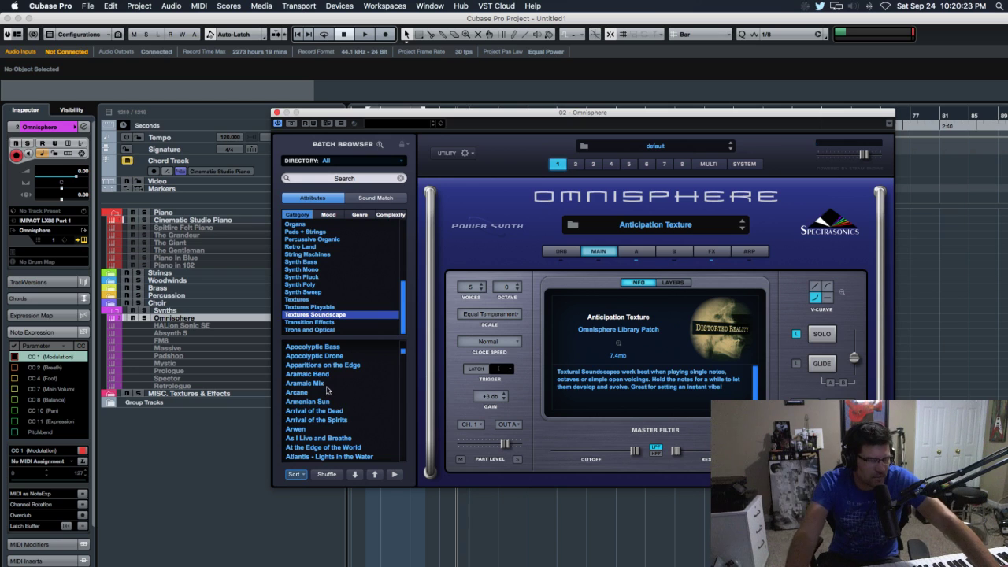
{"action": "scroll", "coordinate": [327, 390], "scroll_direction": "down", "scroll_amount": 10}
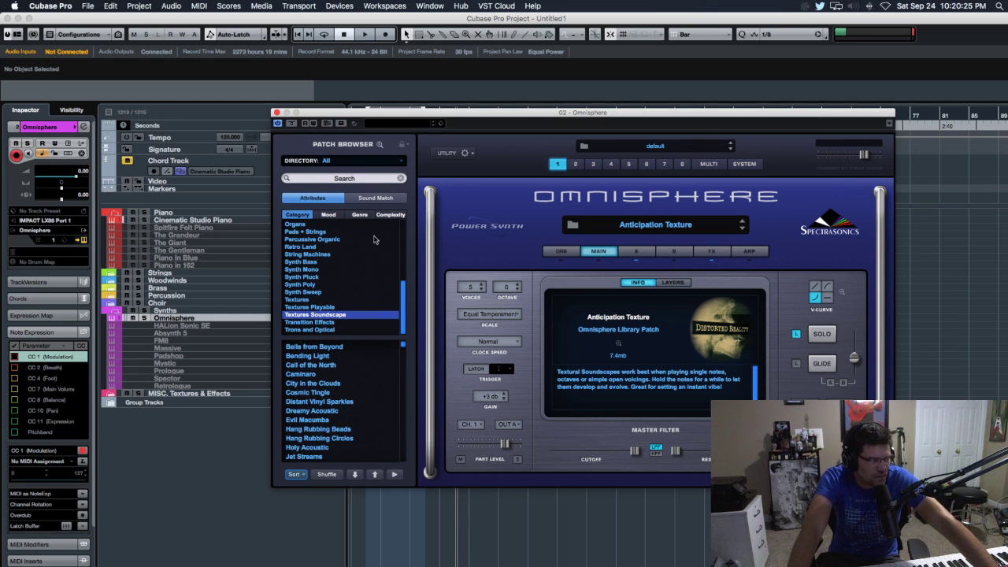
{"action": "left_click", "coordinate": [277, 113]}
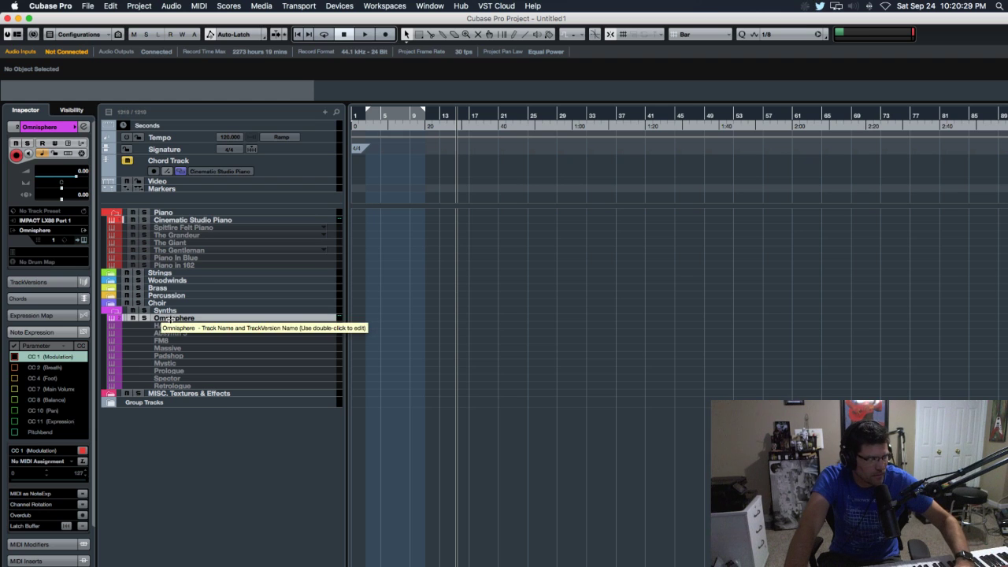
{"action": "left_click", "coordinate": [116, 312]}
Expand the MISC. Textures & Effects folder to review its tracks, and collapse it again
{"action": "left_click", "coordinate": [109, 319]}
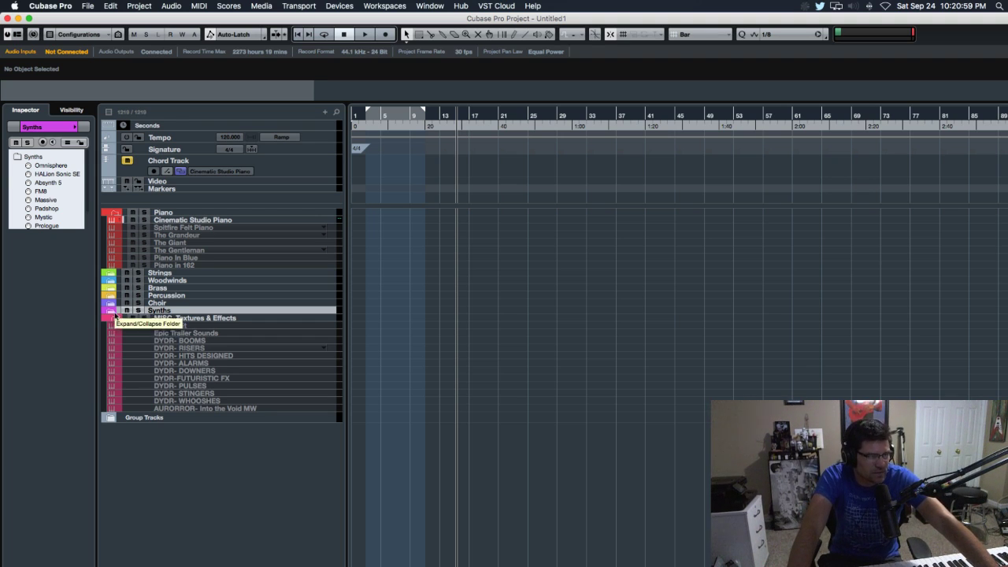
{"action": "left_click", "coordinate": [117, 319]}
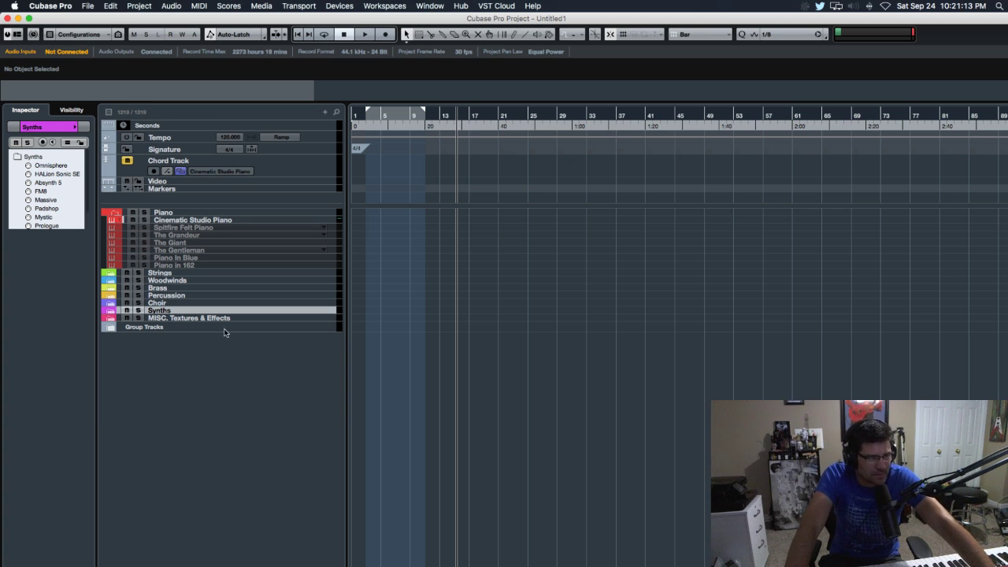
Select the Cinematic Studio Piano track to audition it, and enable the Spitfire Felt Piano track
{"action": "left_click", "coordinate": [214, 220]}
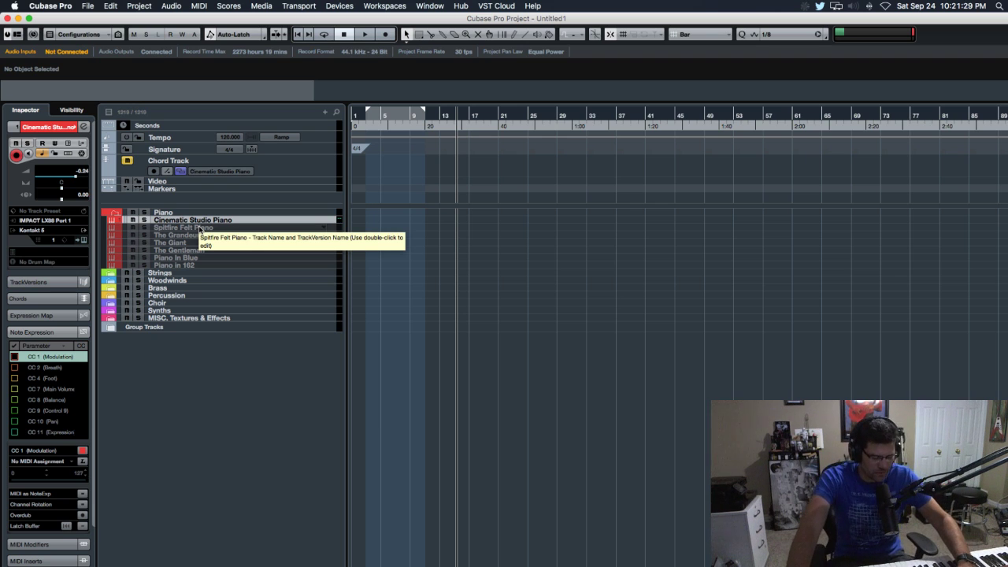
{"action": "left_click", "coordinate": [197, 227]}
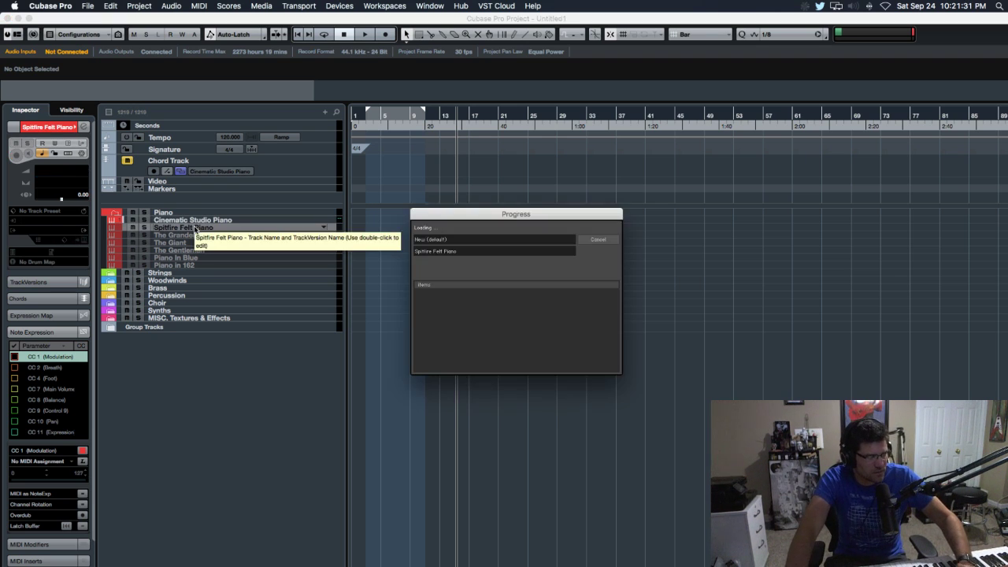